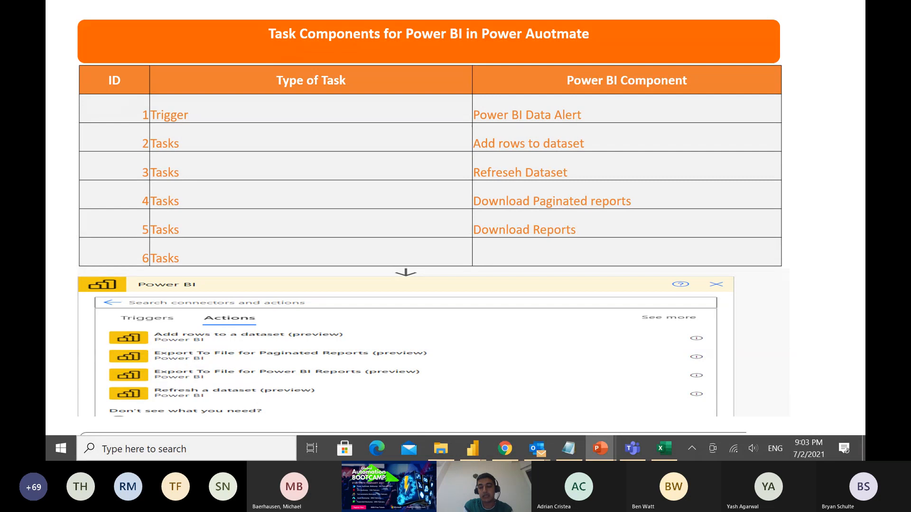
Switch from the slides to Chrome and open the demo workspace's content list in Power BI
key("Right")
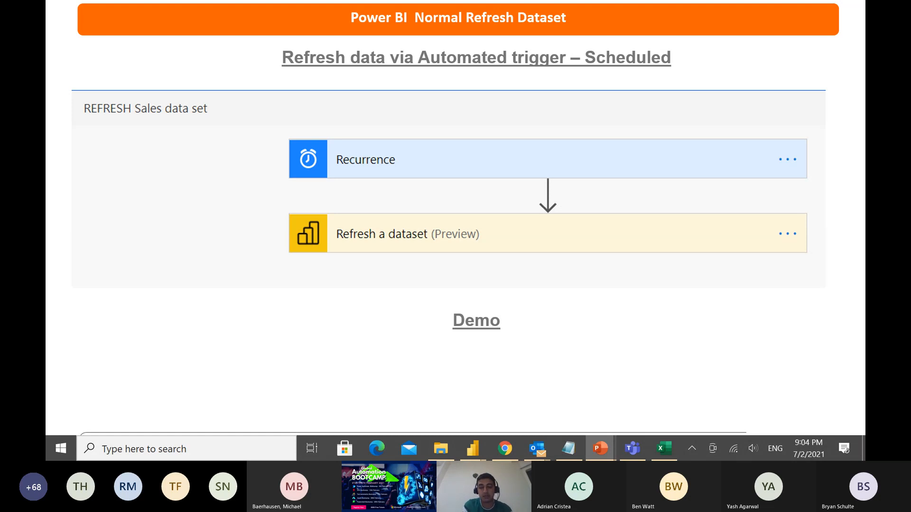
left_click(500, 455)
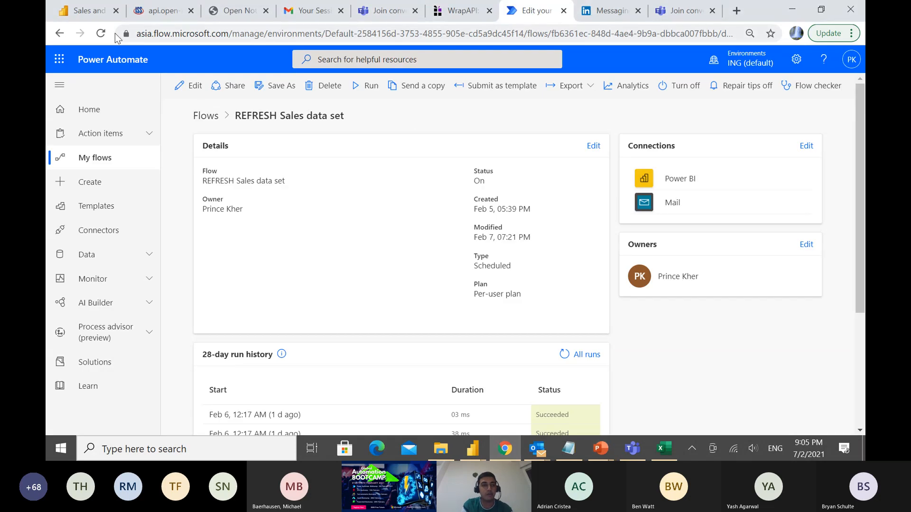
left_click(76, 10)
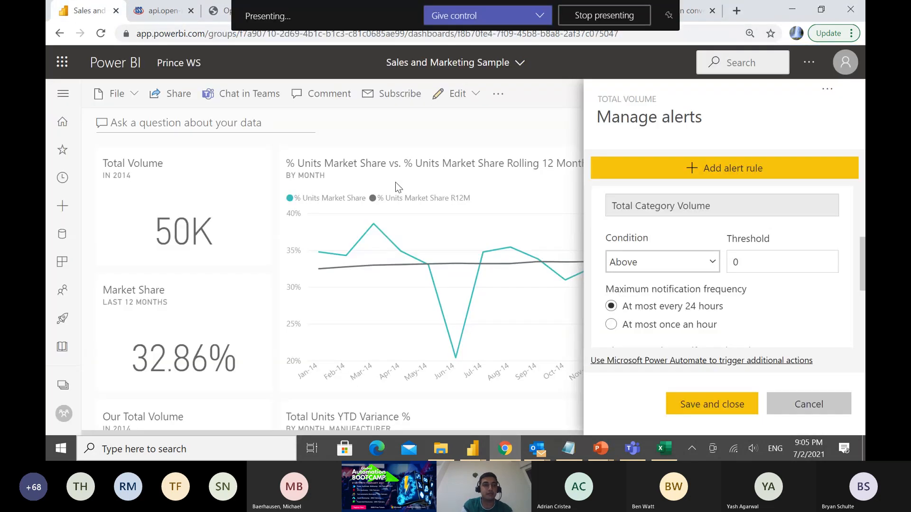
left_click(63, 412)
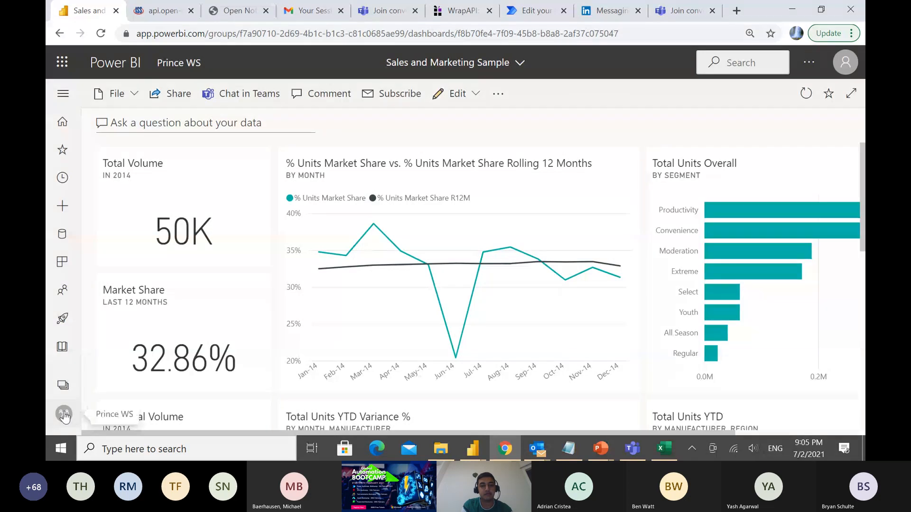
left_click(64, 414)
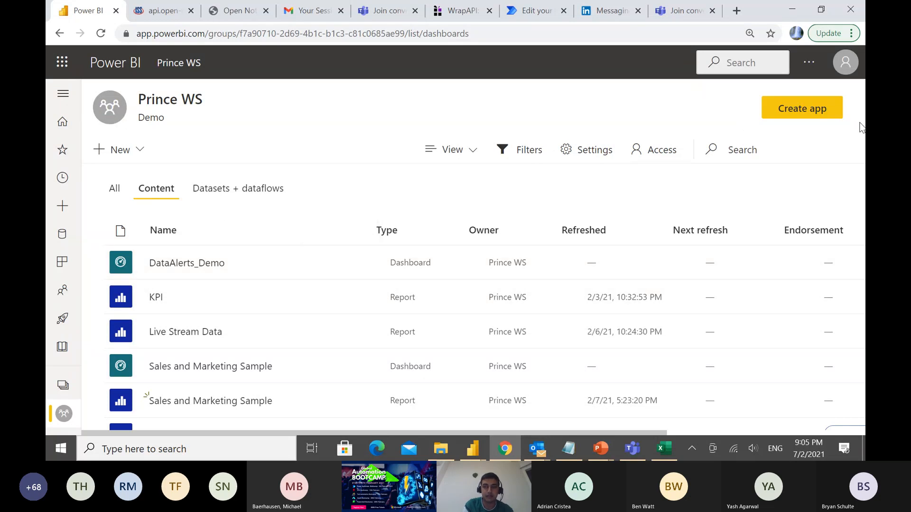
Look through the workspace's content, its Datasets + dataflows list and the list of available workspaces
left_click_drag(861, 178, 838, 307)
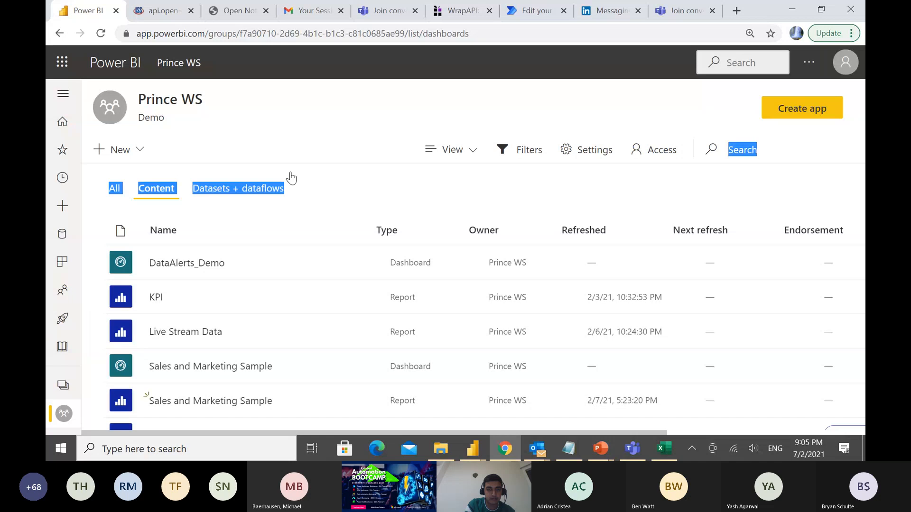
left_click(227, 195)
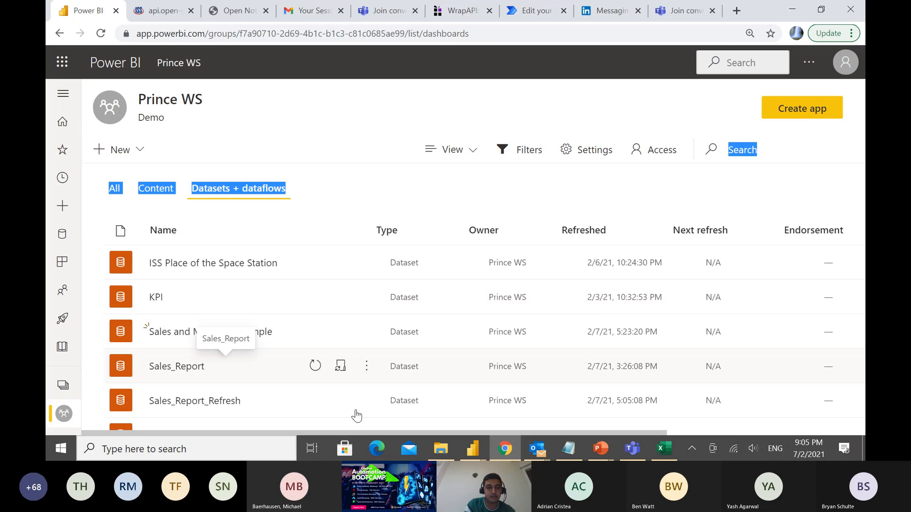
left_click(157, 190)
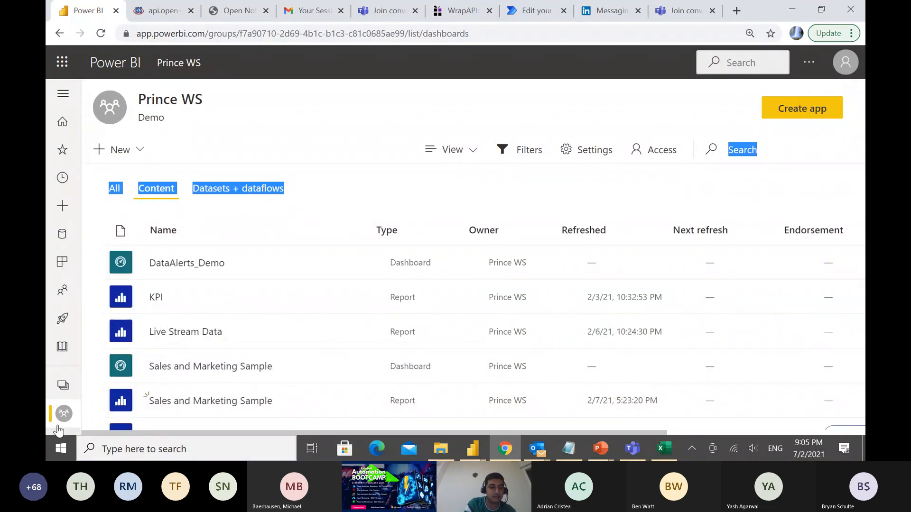
left_click(71, 398)
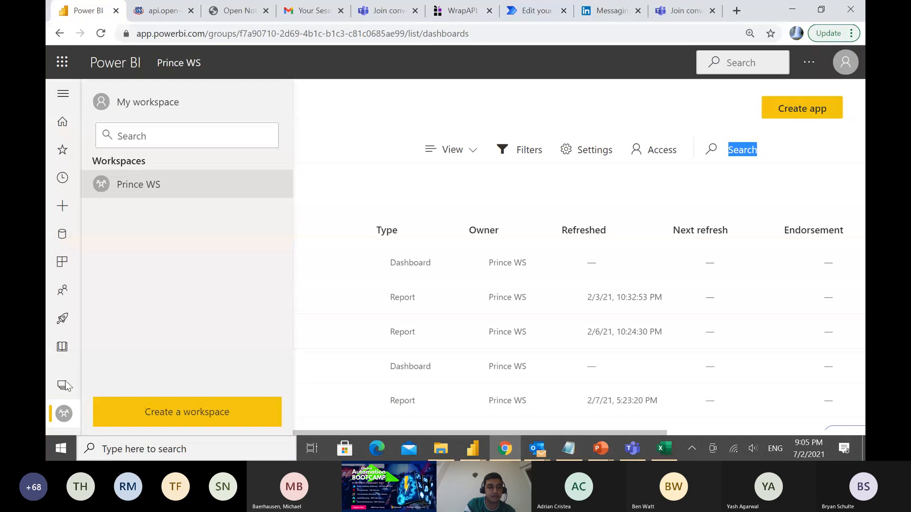
left_click(209, 192)
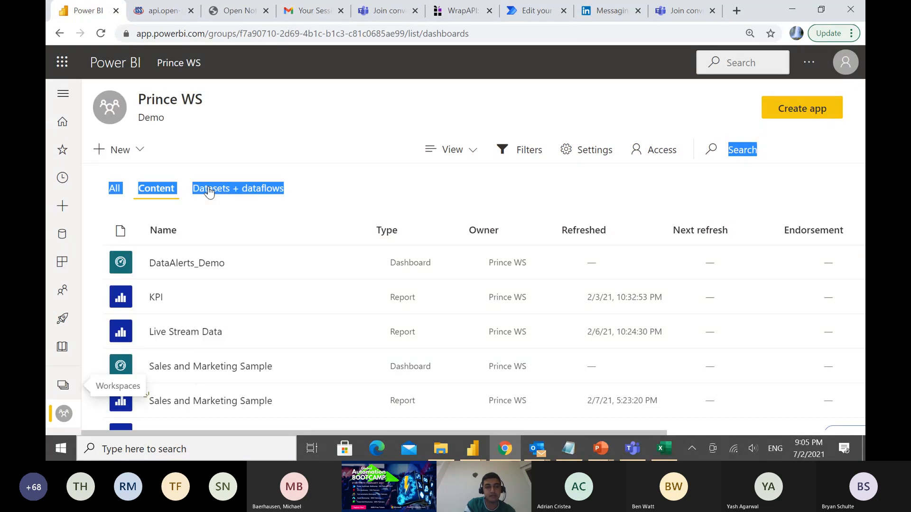
left_click(213, 153)
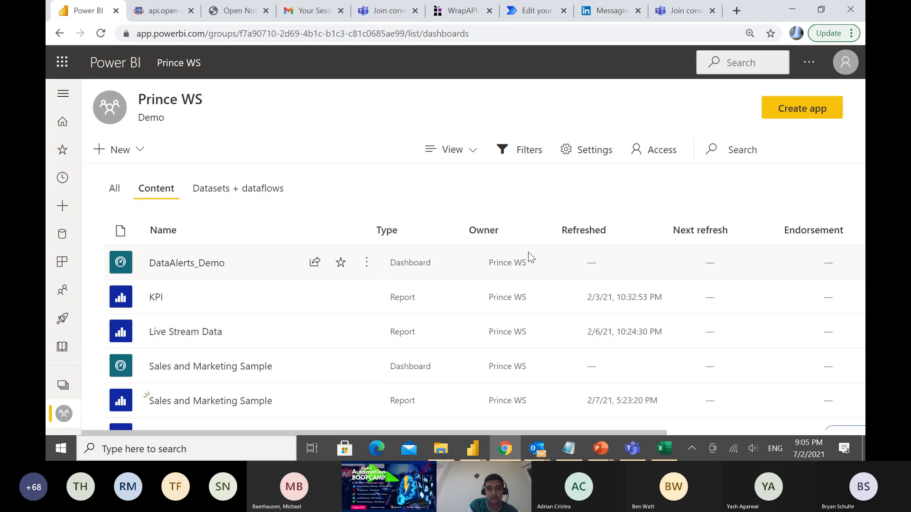
Sort the workspace content by refresh date and open the Sales_Report report
left_click(623, 236)
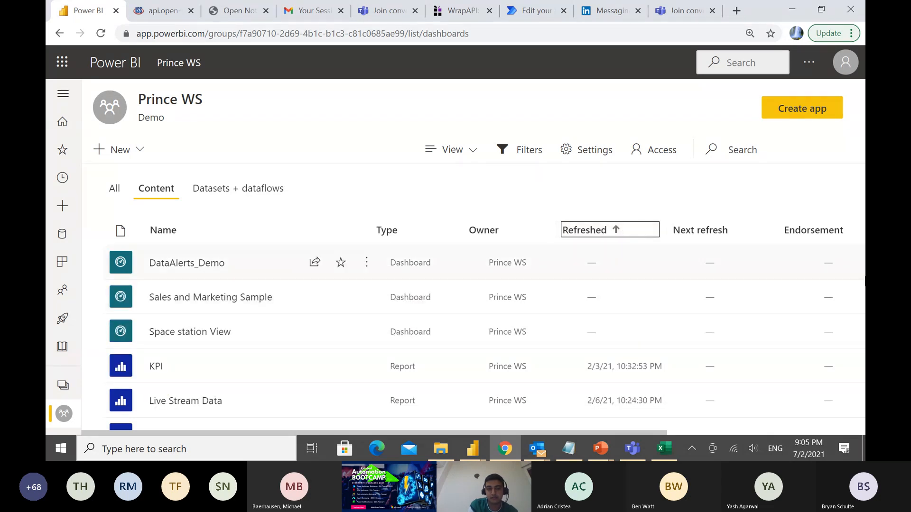
triple_click(862, 298)
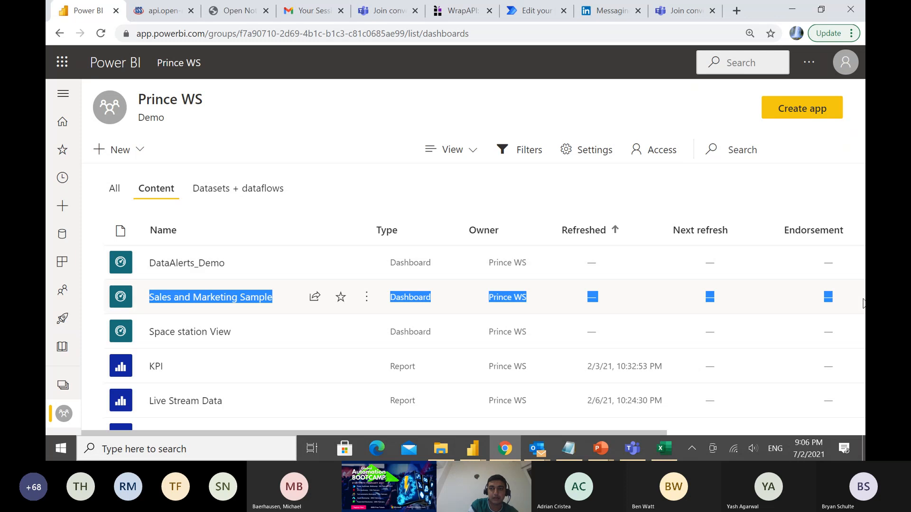
left_click(825, 333)
scroll(826, 335, "right", 1)
scroll(826, 337, "down", 3)
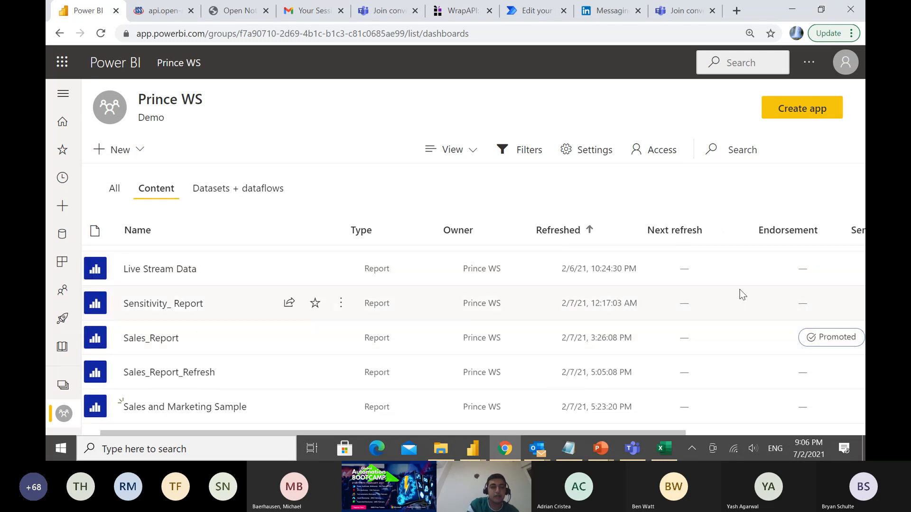
left_click(158, 338)
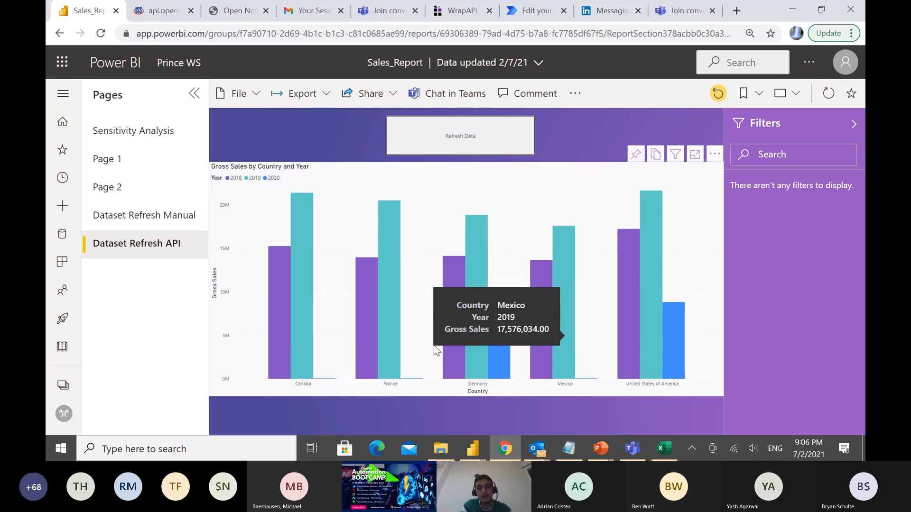
Compare the Dataset Refresh Manual page's Gross Sales by Country and Product chart with the source rows in Financial Sample.xlsx in Excel
left_click(169, 226)
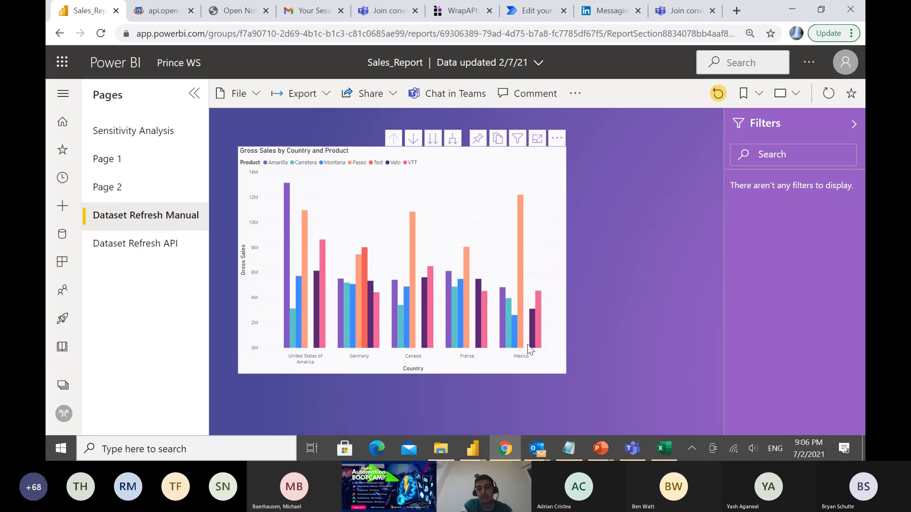
mouse_move(663, 455)
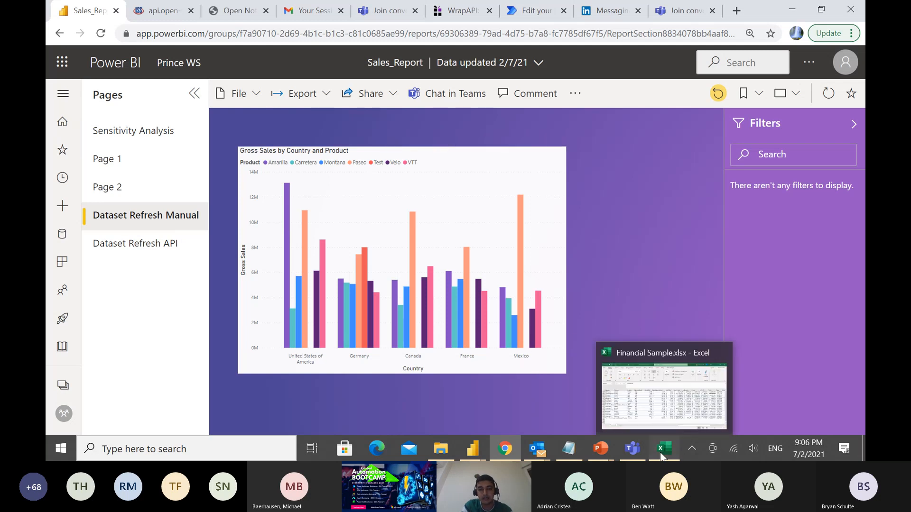
left_click(663, 455)
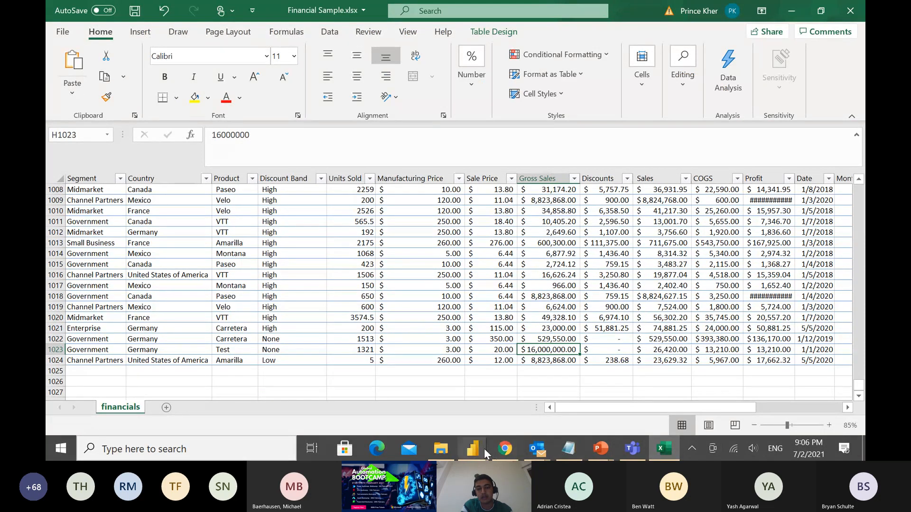
mouse_move(481, 455)
left_click(451, 380)
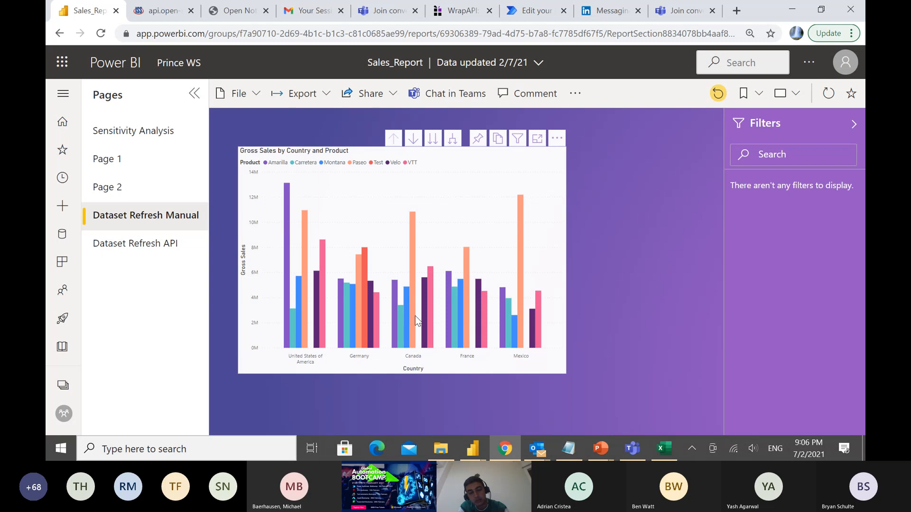
mouse_move(416, 321)
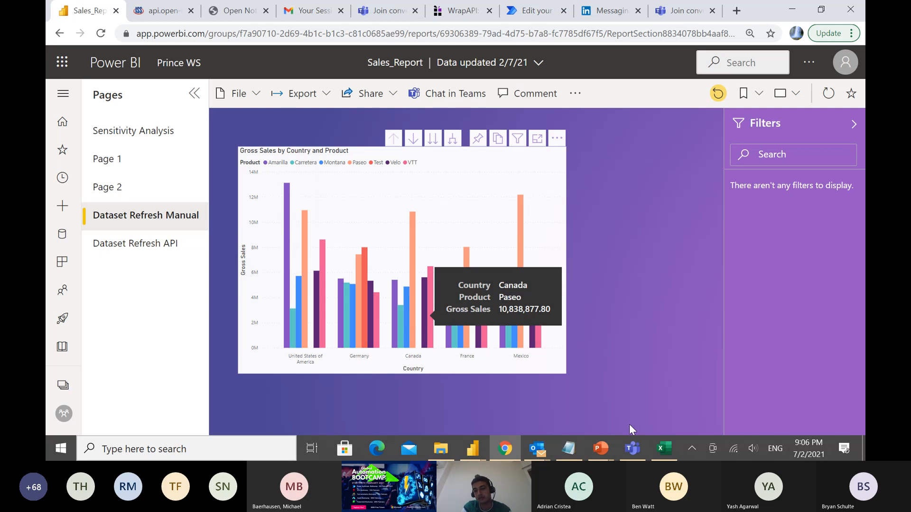
Switch to Financial Sample.xlsx in Excel, set the product in row 1008 to Test_Demo and save the workbook
mouse_move(664, 455)
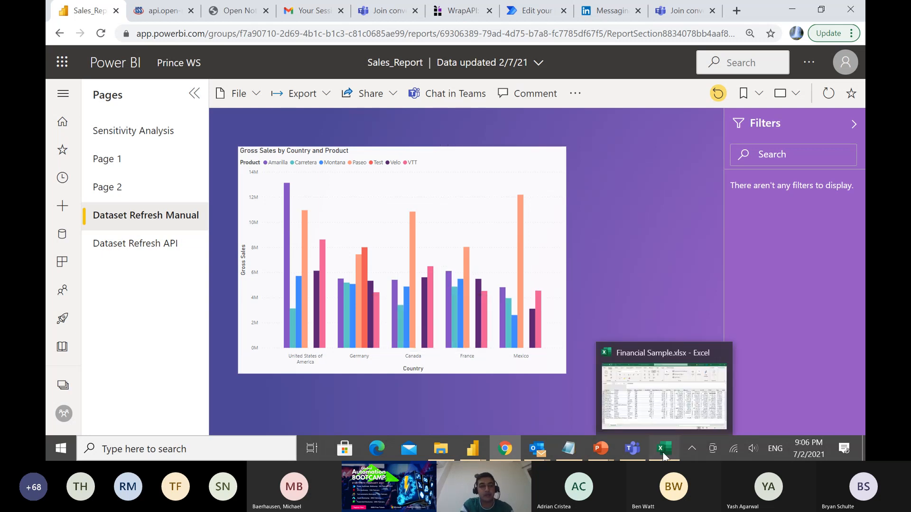
left_click(663, 455)
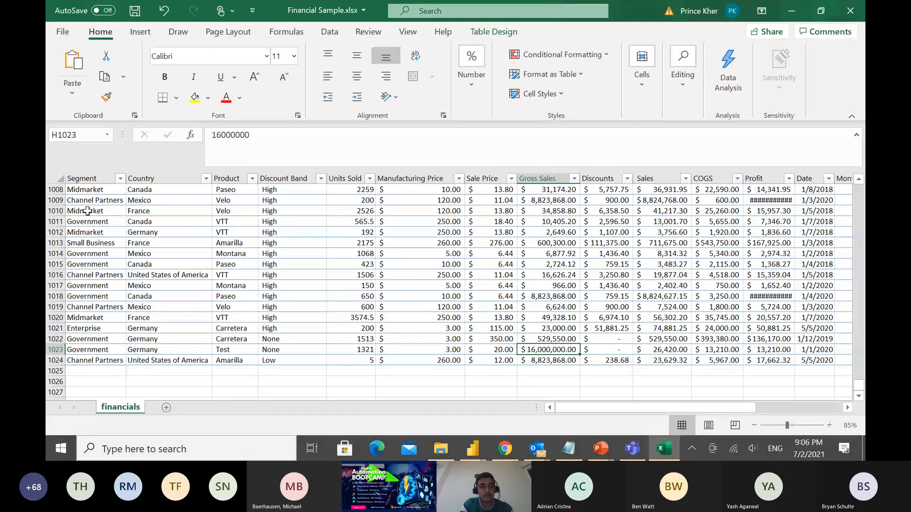
left_click(60, 190)
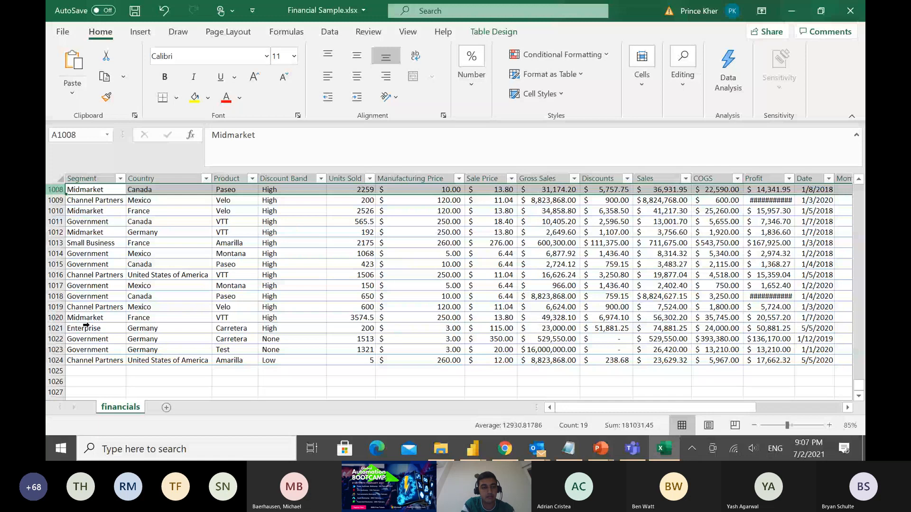
key("ctrl+c")
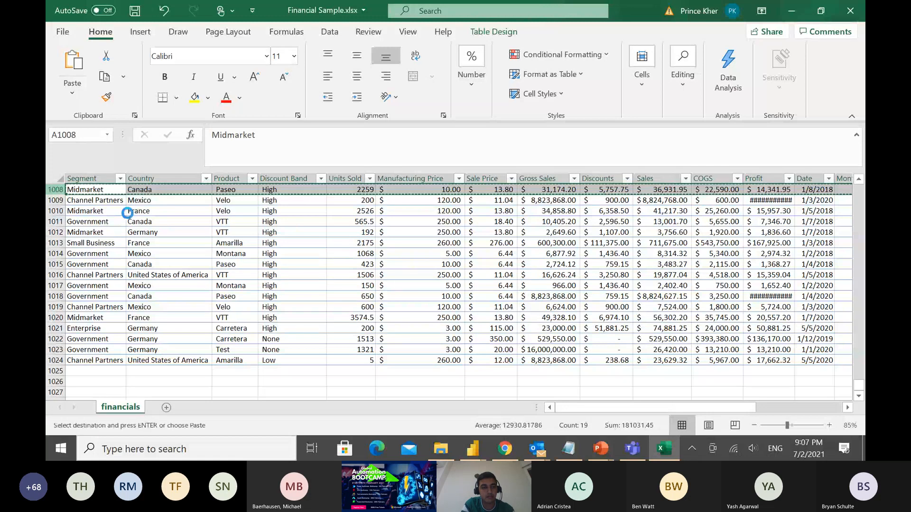
left_click(153, 191)
left_click(227, 191)
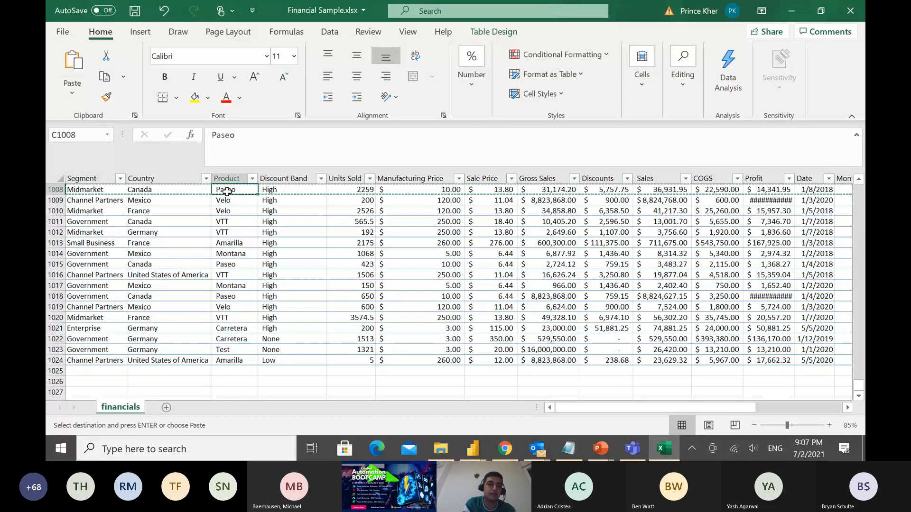
double_click(227, 191)
type("Test")
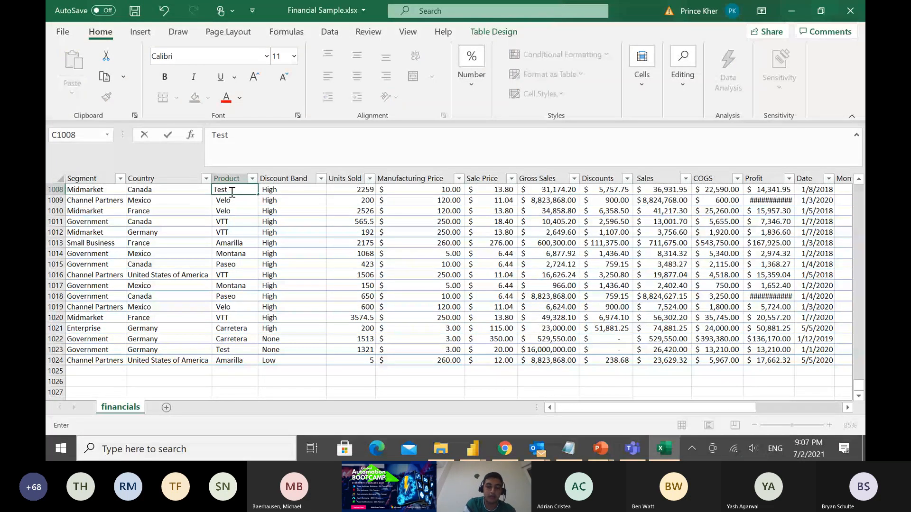
type("_Demo")
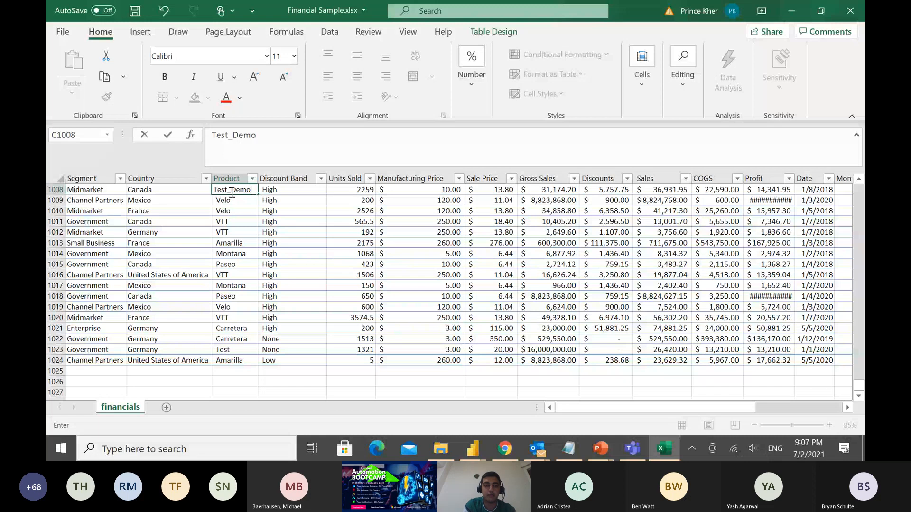
left_click(259, 174)
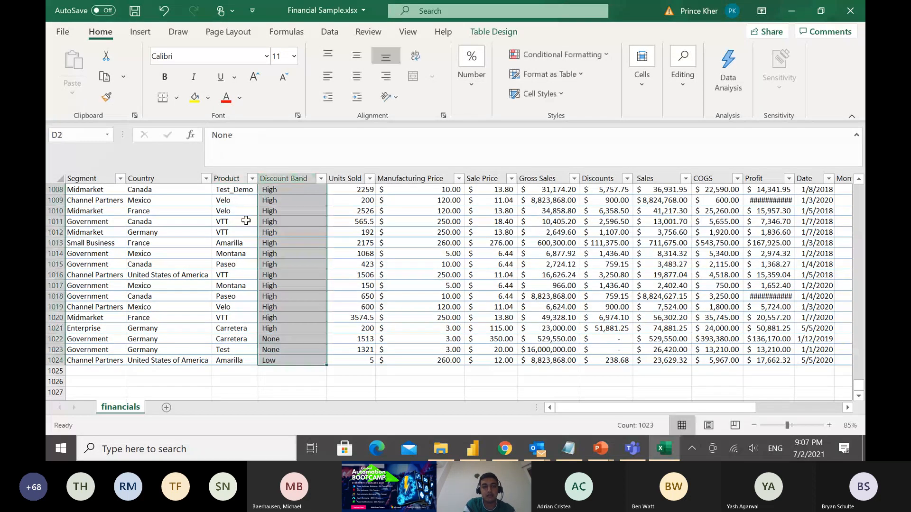
left_click(246, 220)
left_click(241, 190)
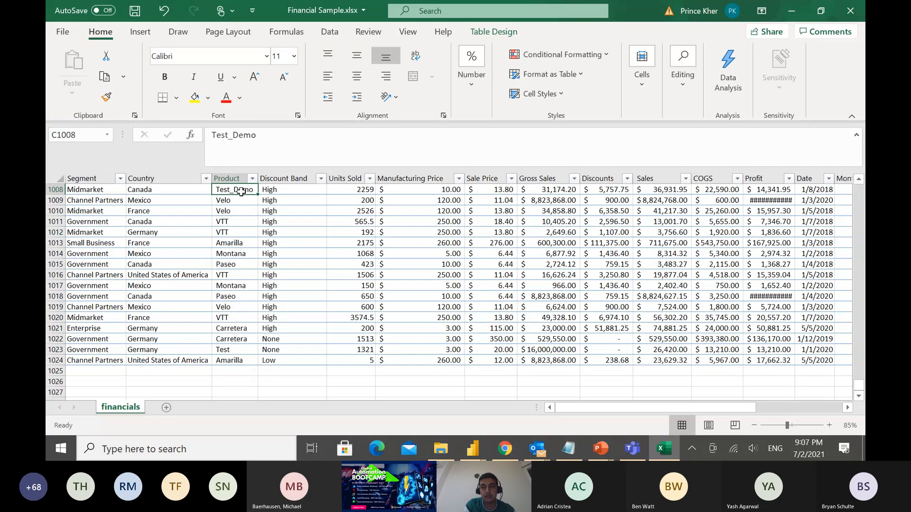
key("ctrl+s")
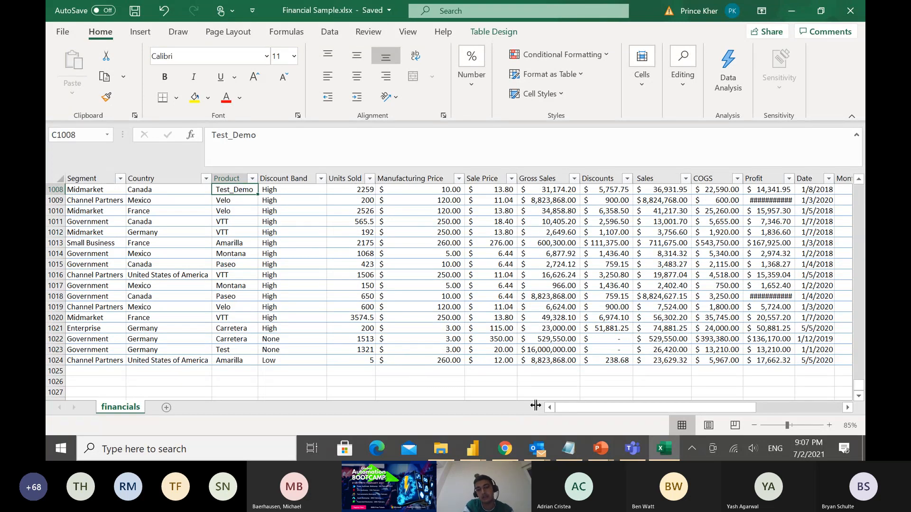
Switch to Power Automate in Chrome, open the REFRESH Sales data set flow for editing and expand its Recurrence trigger
mouse_move(506, 449)
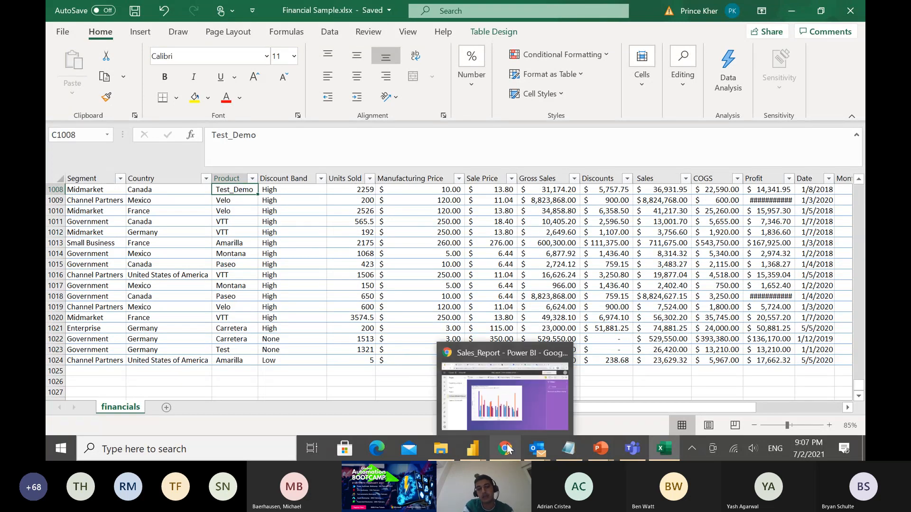
left_click(503, 418)
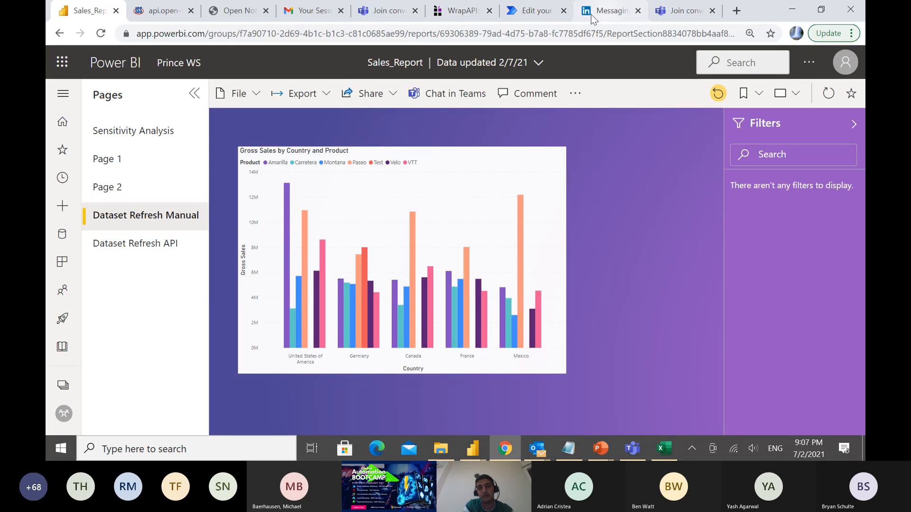
left_click(536, 10)
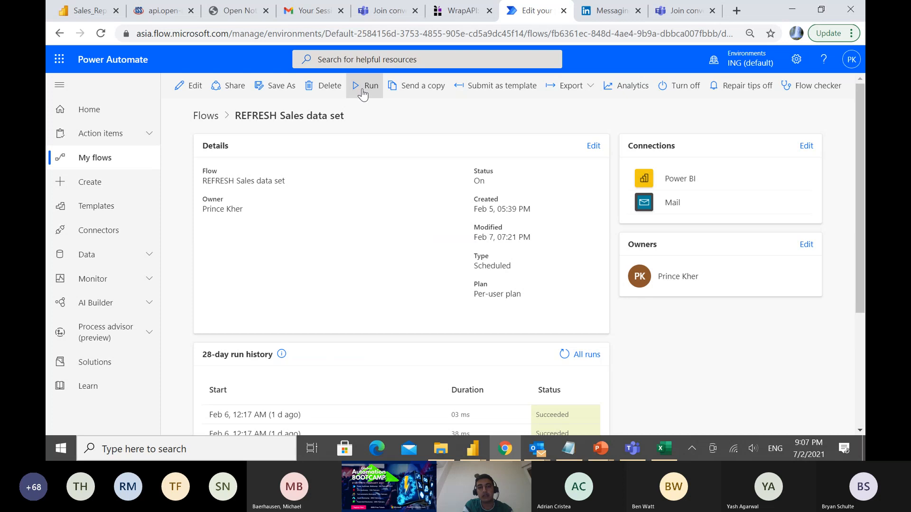
left_click(196, 86)
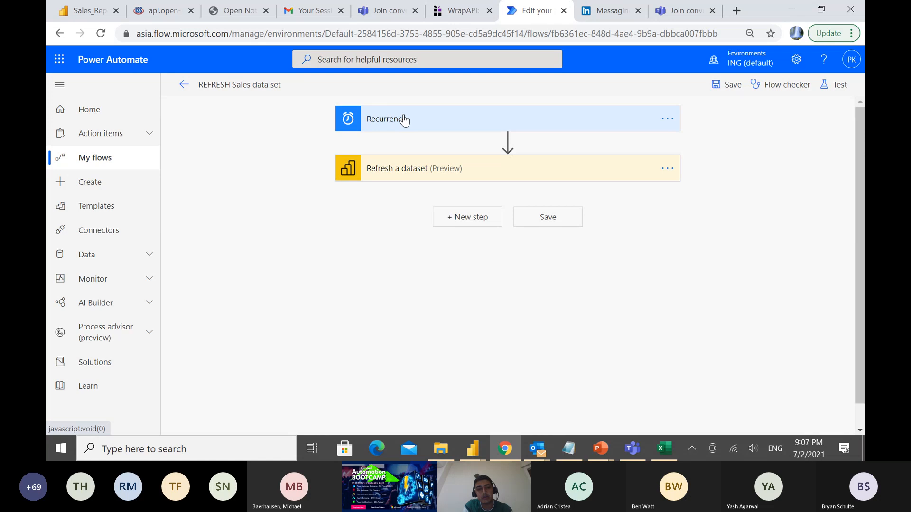
left_click(403, 120)
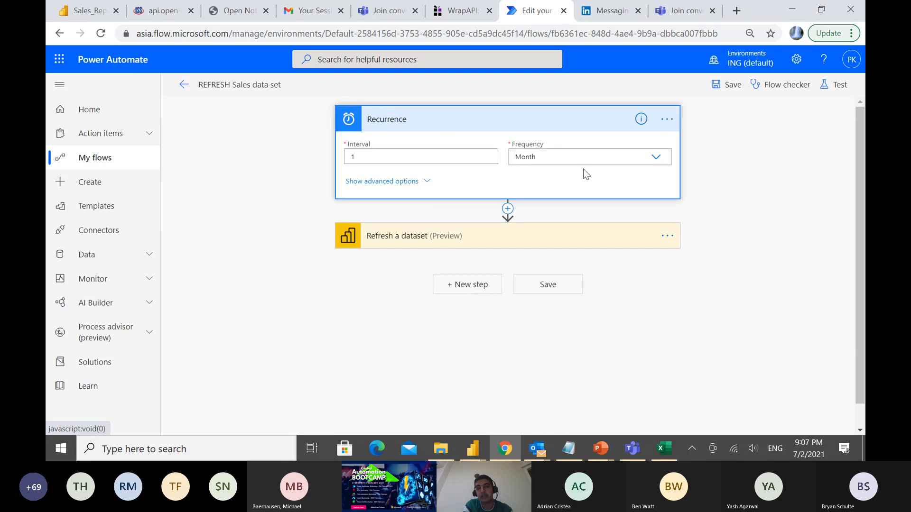
Review the Recurrence trigger's frequency options and run a manual test of the REFRESH Sales data set flow
left_click(596, 158)
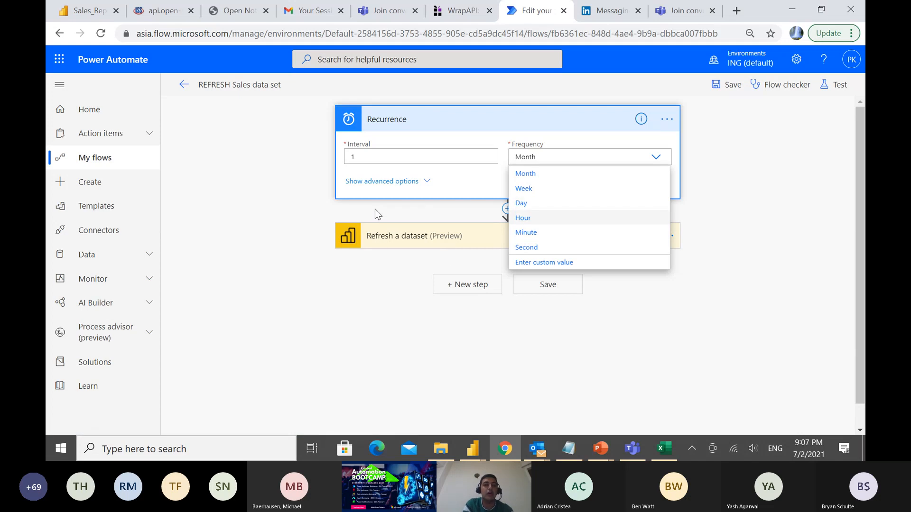
left_click(264, 209)
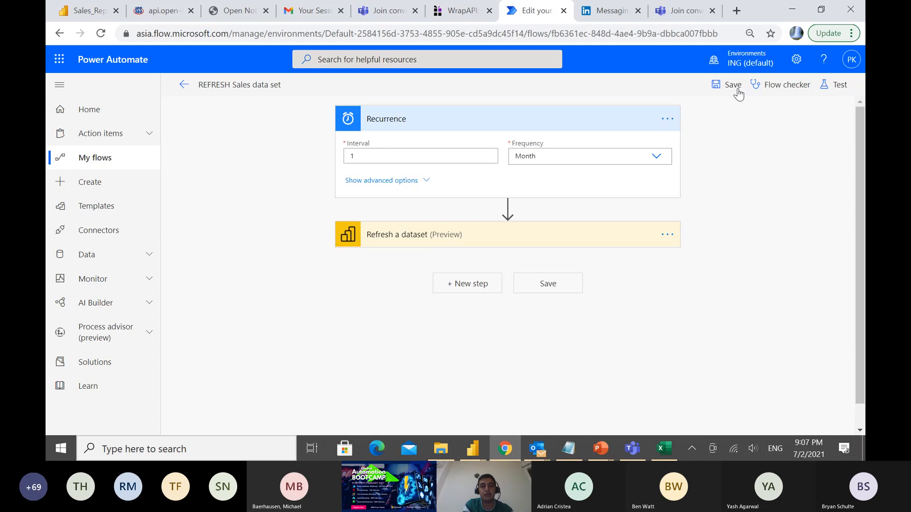
left_click(838, 89)
left_click(691, 121)
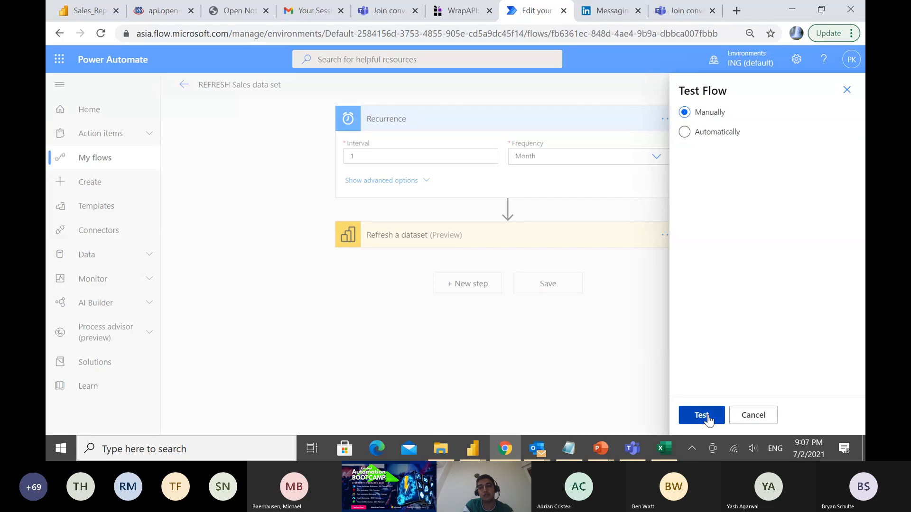
left_click(701, 416)
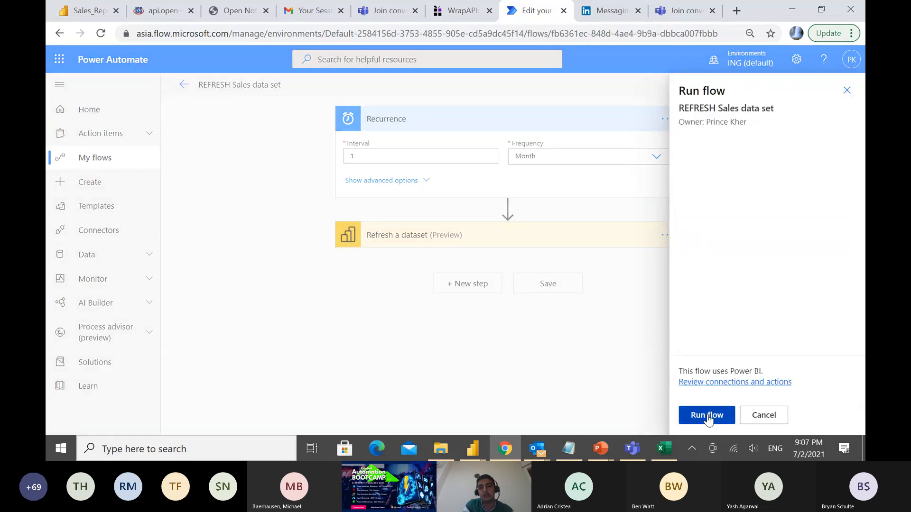
left_click(707, 416)
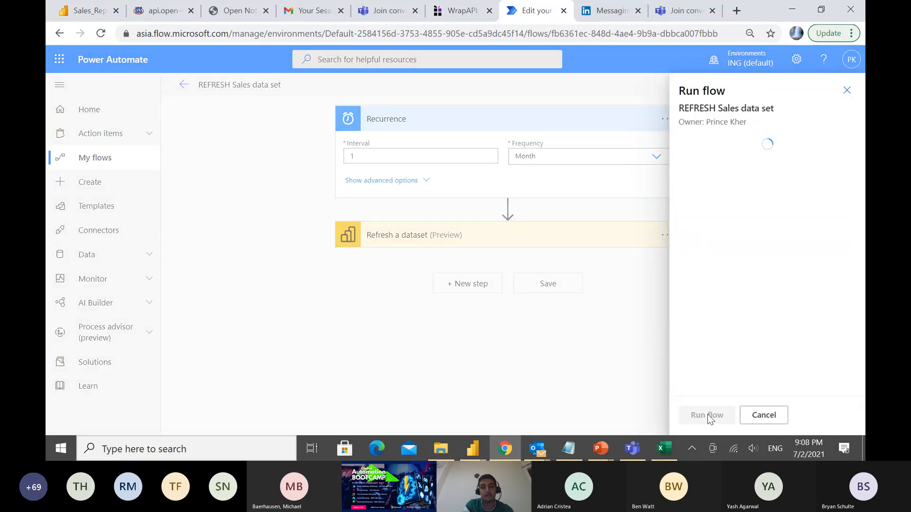
left_click(847, 91)
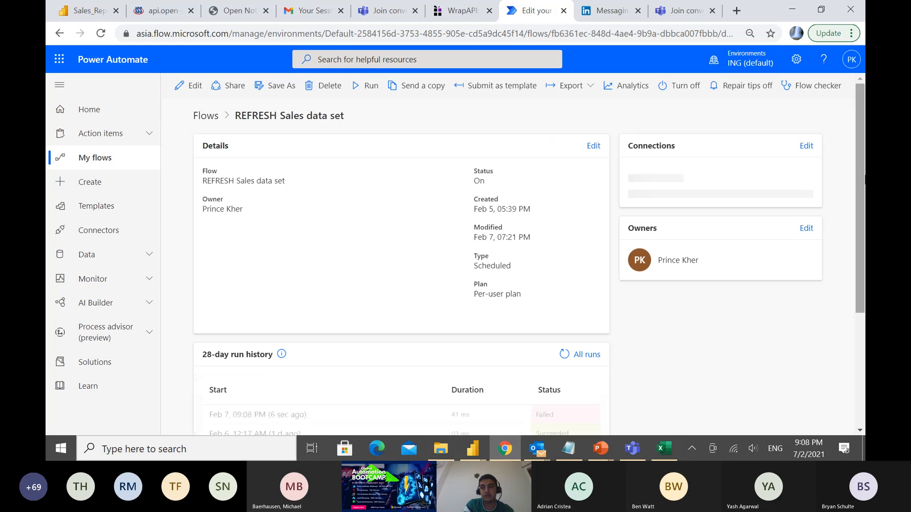
Examine the error details of the latest run in the flow's 28-day run history and return to the flow details
scroll(603, 336, "down", 3)
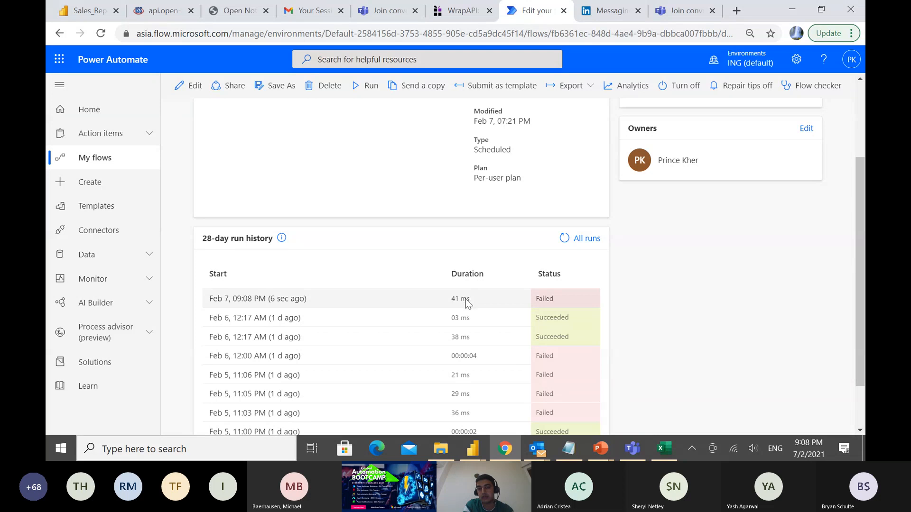
left_click(285, 300)
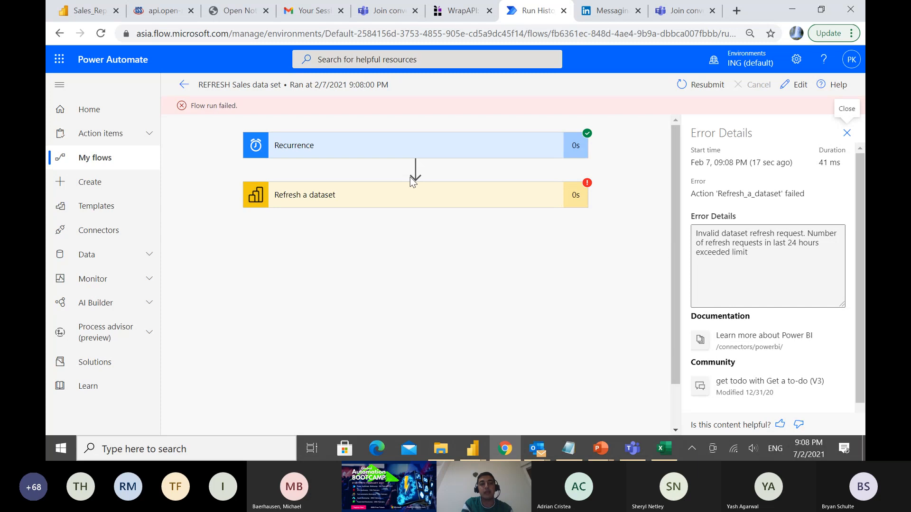
left_click(183, 85)
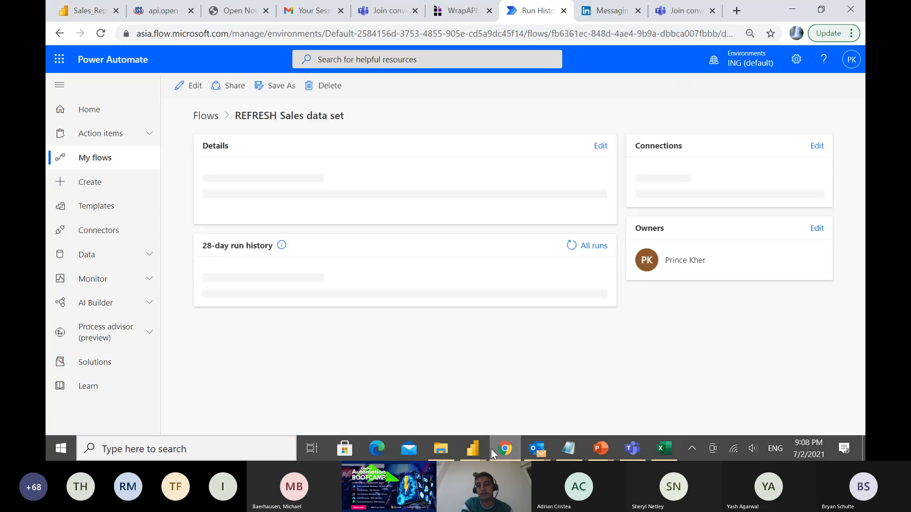
Switch to Sales_Report_Refresh in Power BI Desktop, try to save it as Sales_Report_Refresh_Demo.pbix and start publishing it
mouse_move(480, 448)
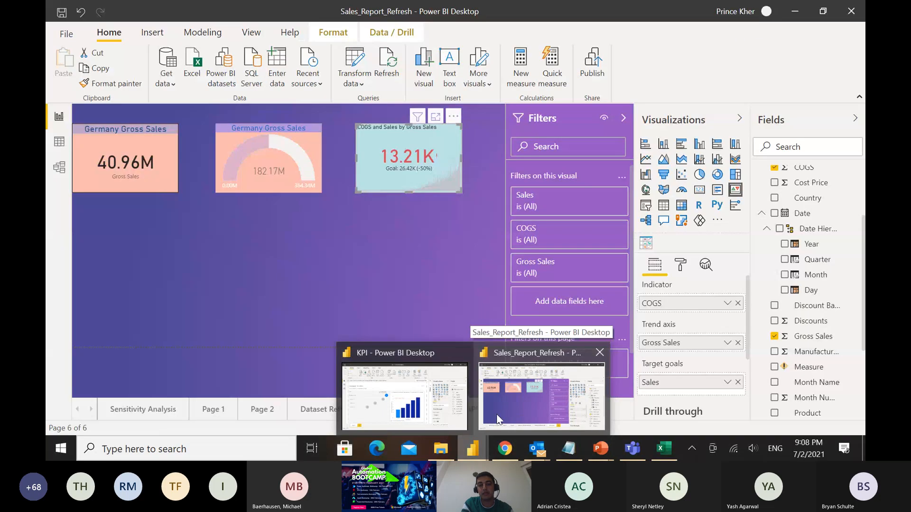
left_click(489, 420)
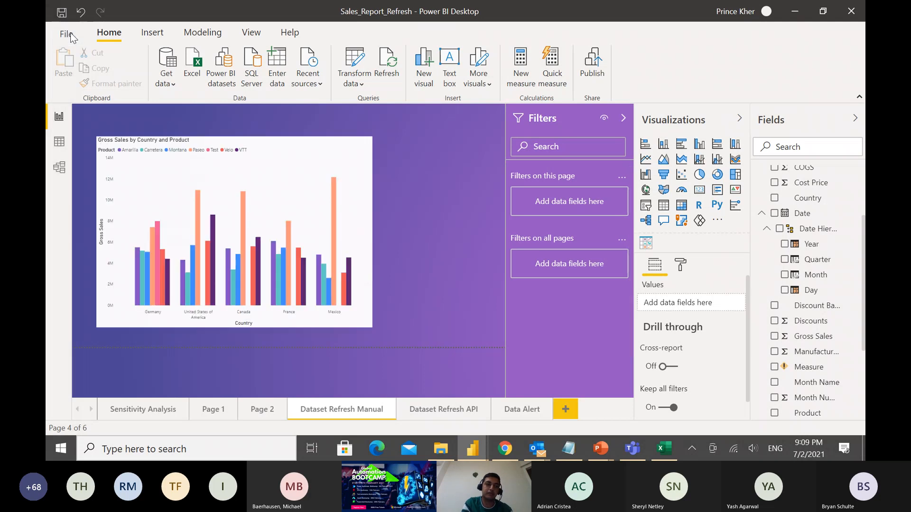
left_click(67, 34)
key("Escape")
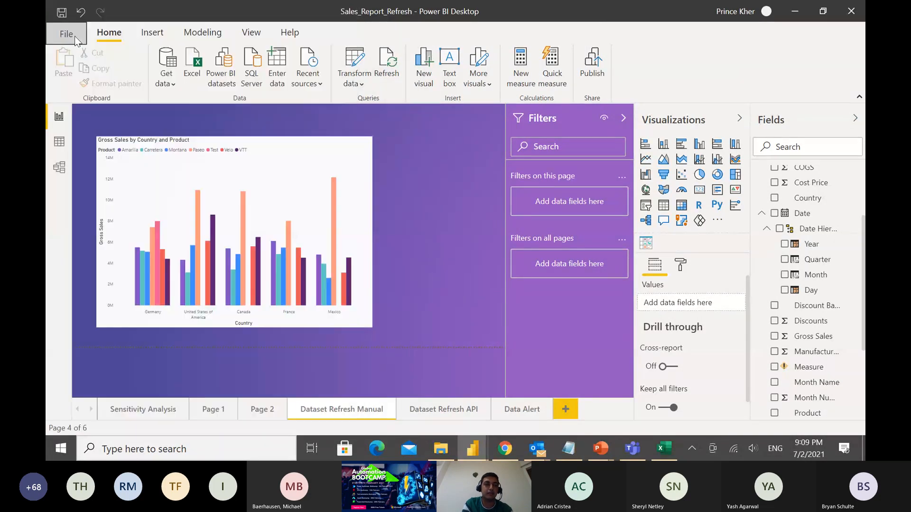
left_click(76, 40)
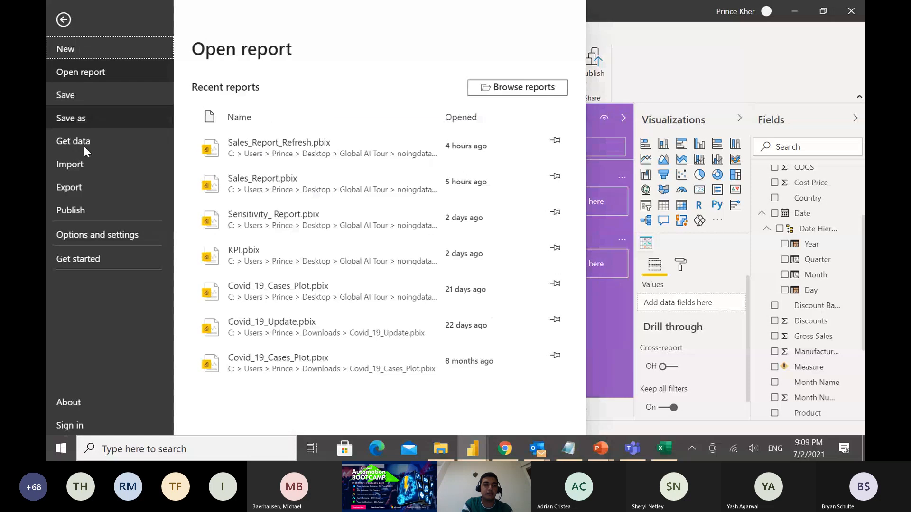
key("Escape")
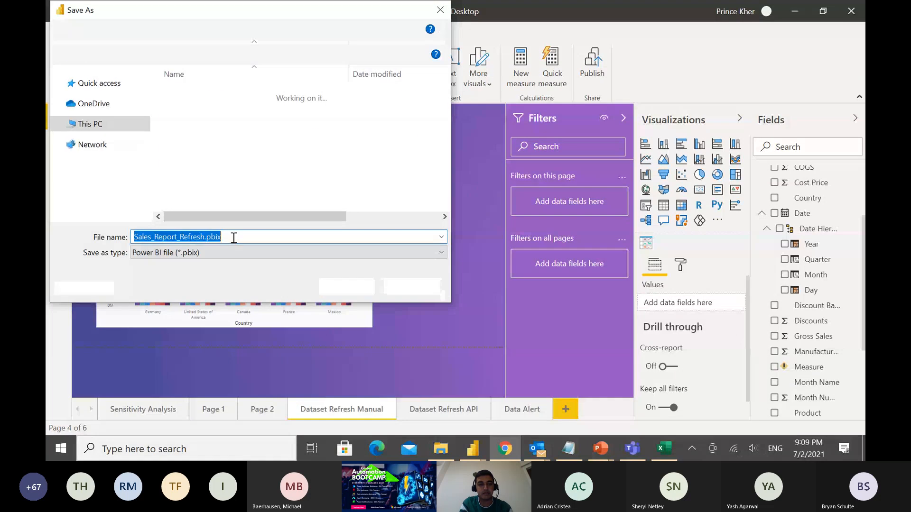
left_click(205, 237)
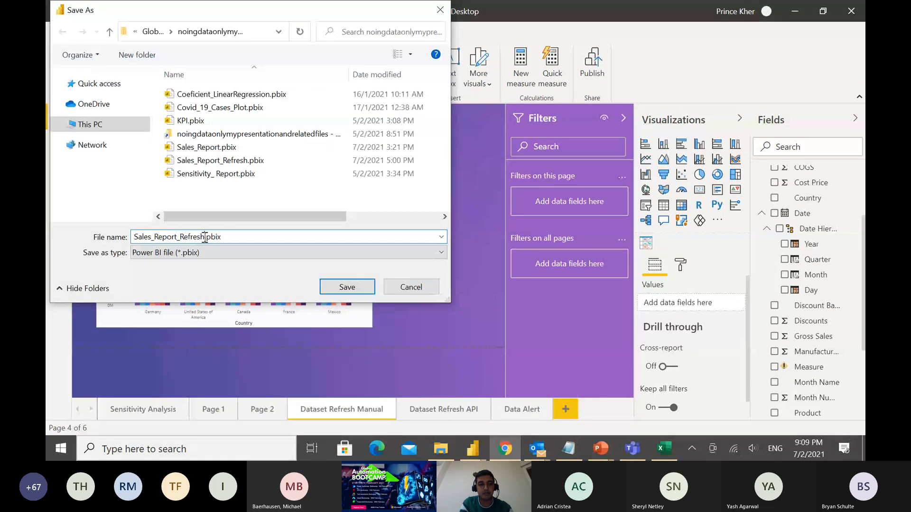
type("Demo")
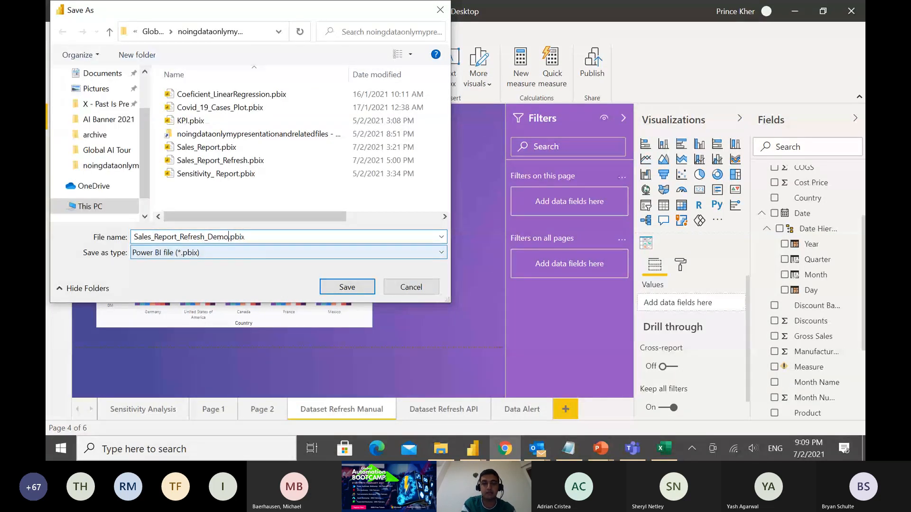
left_click(346, 288)
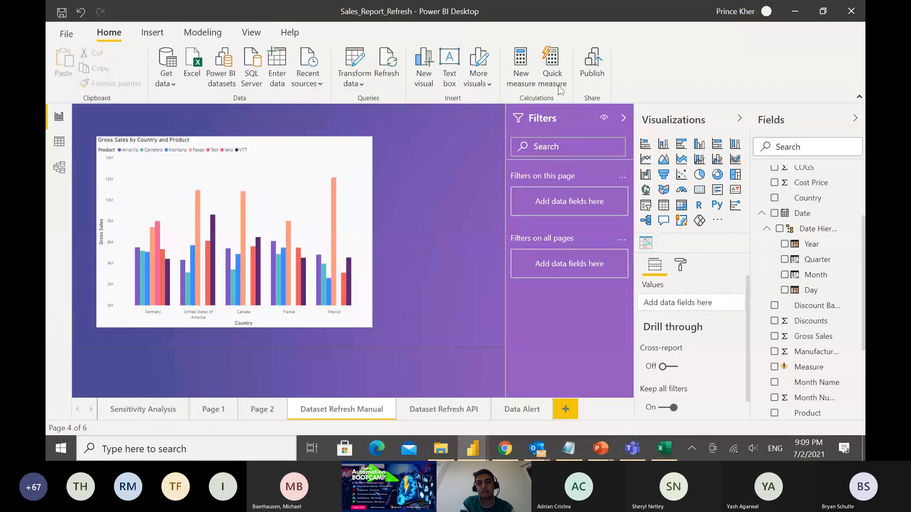
left_click(592, 77)
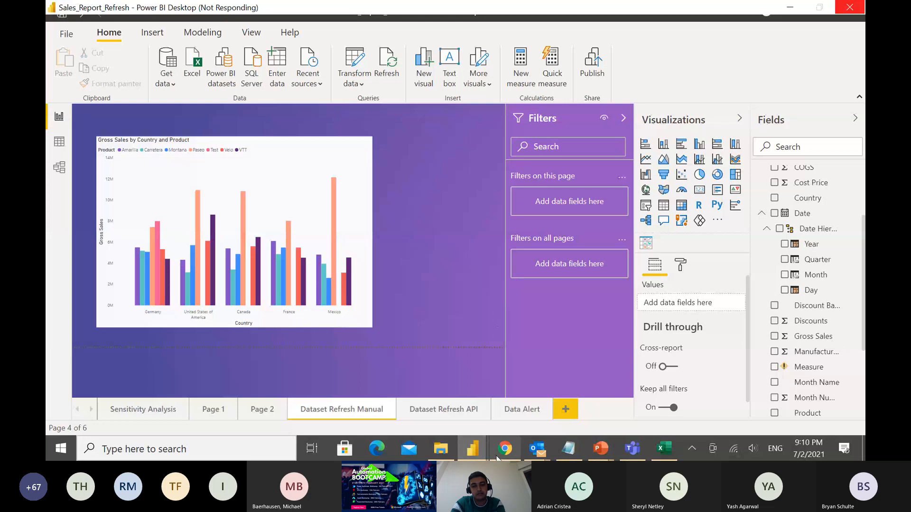
mouse_move(498, 456)
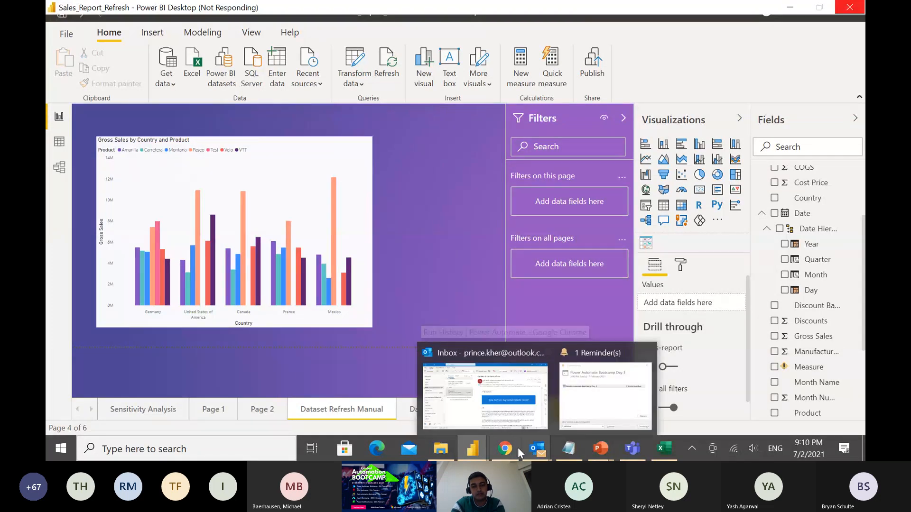
mouse_move(474, 446)
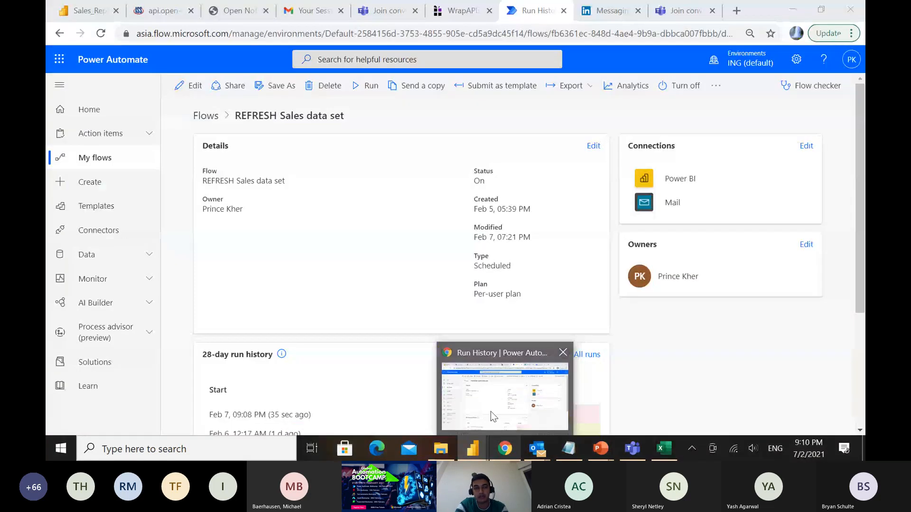
left_click(491, 411)
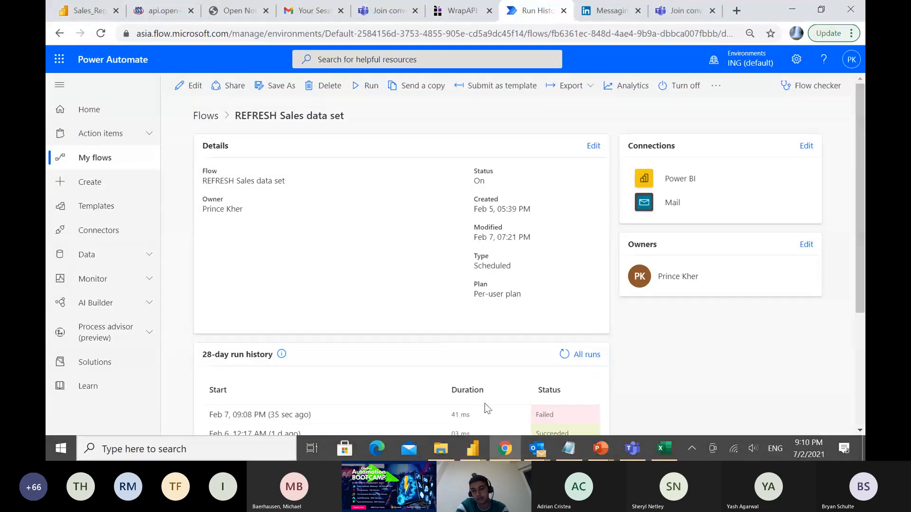
mouse_move(594, 449)
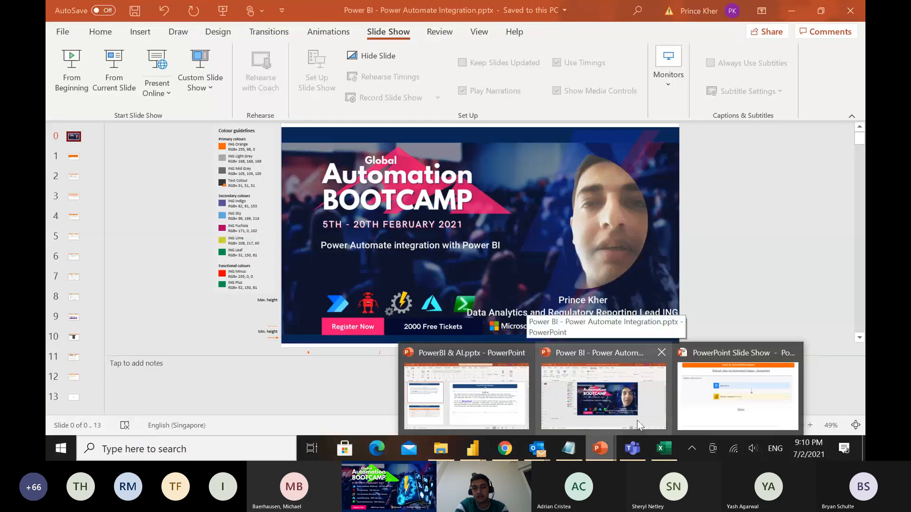
left_click(663, 427)
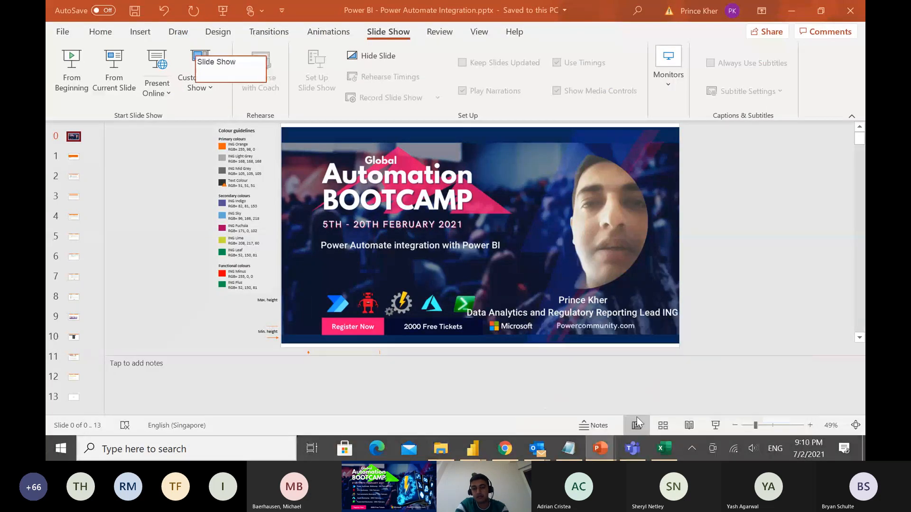
key("alt+Tab")
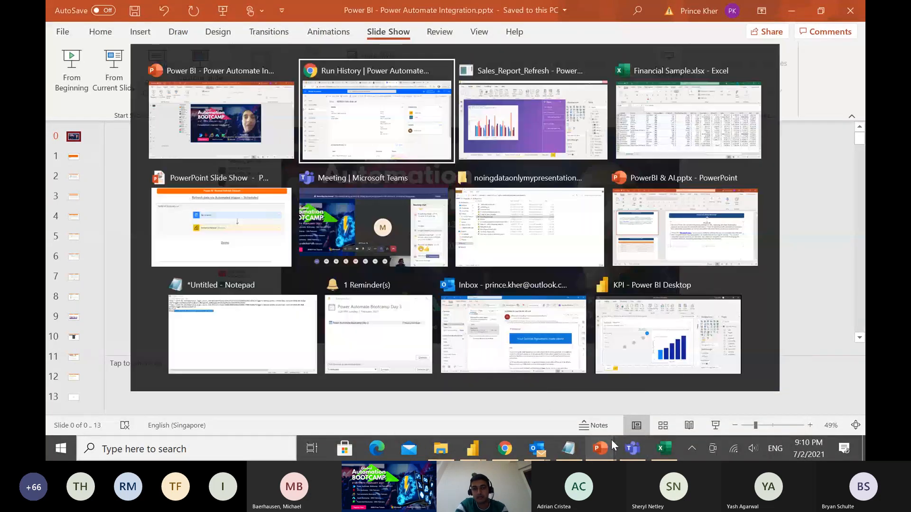
mouse_move(611, 440)
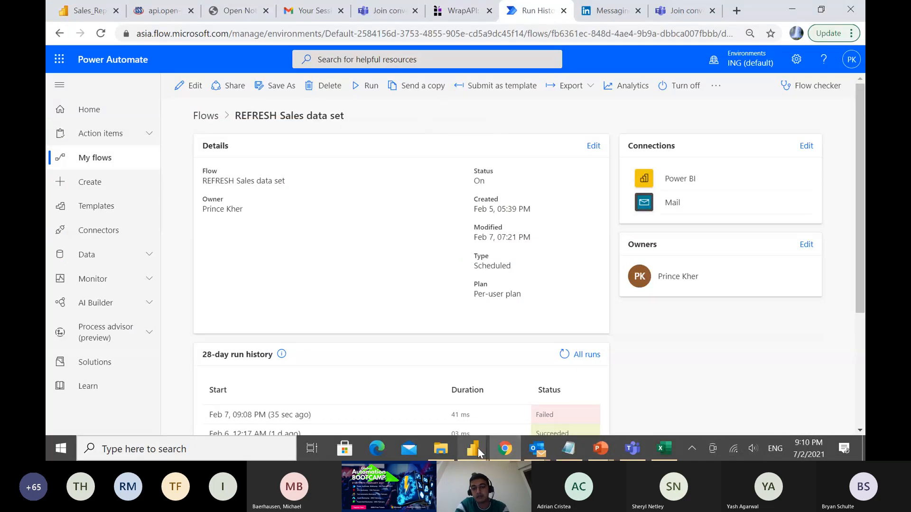
Switch to Power BI - Power Automate Integration.pptx in PowerPoint, resume its slide show and advance to the Power BI Refresh Dataset OnDemand with API slide
mouse_move(477, 448)
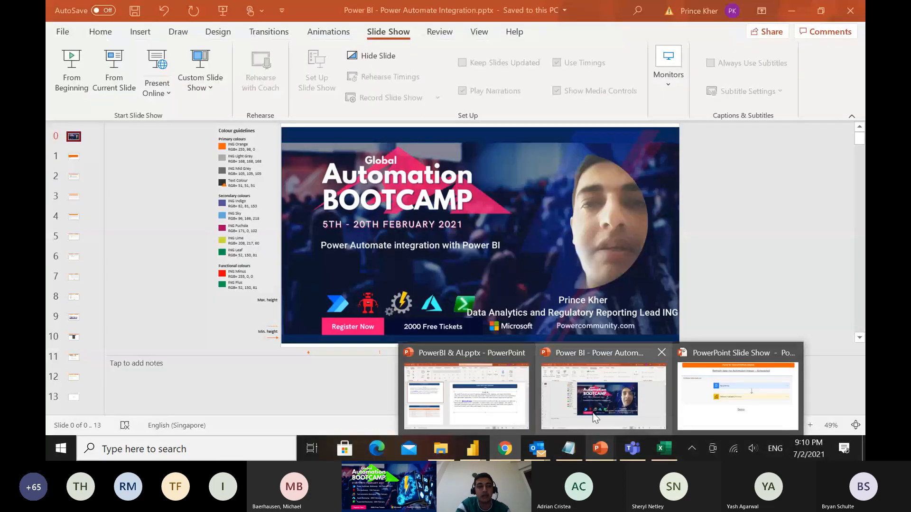
left_click(594, 417)
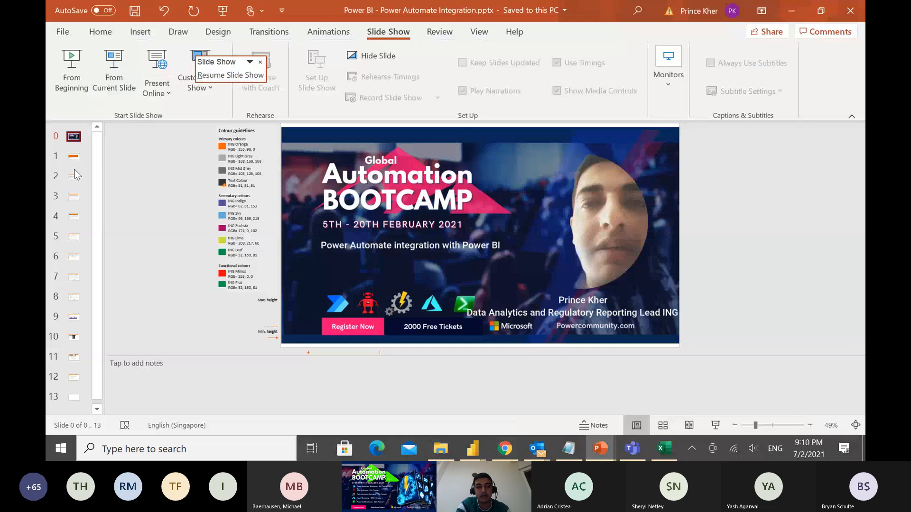
left_click(76, 180)
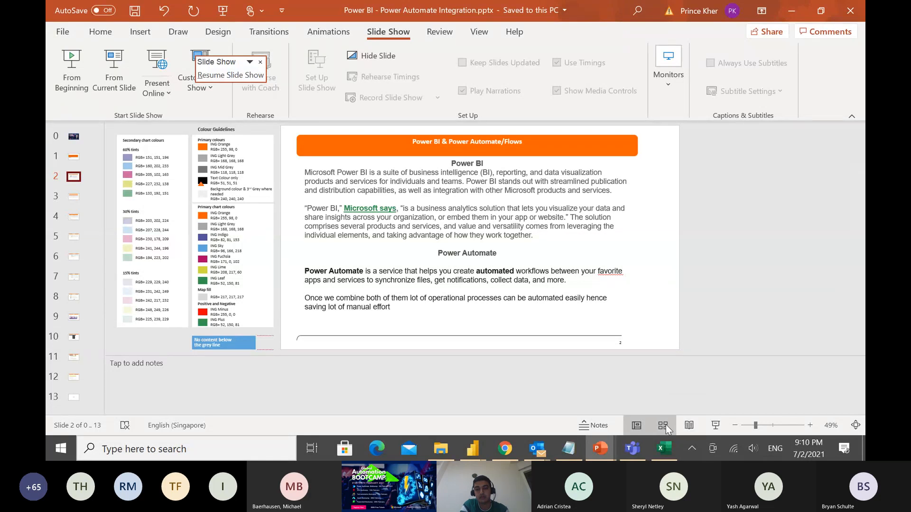
left_click(666, 425)
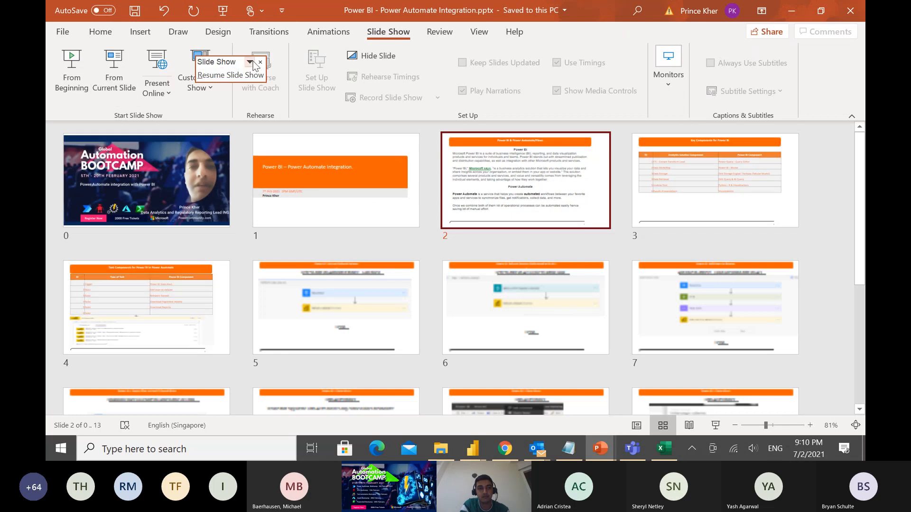
left_click(241, 74)
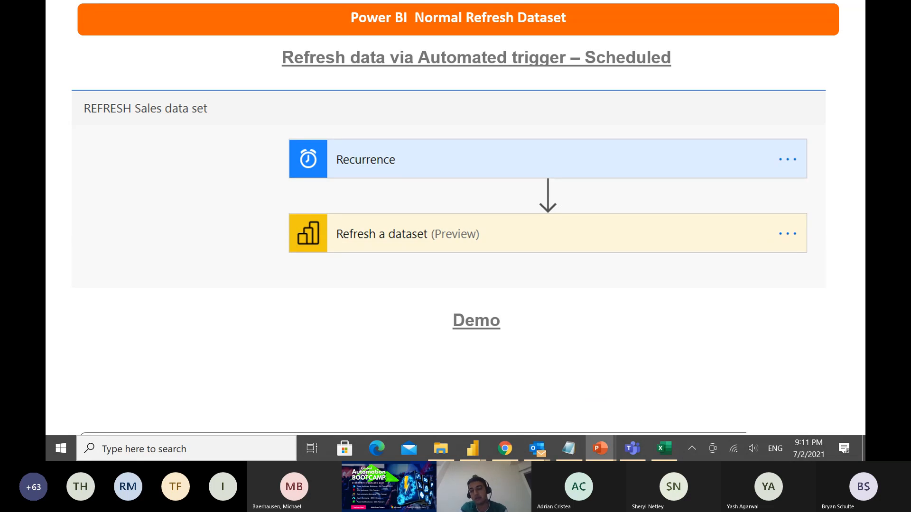
key("Right")
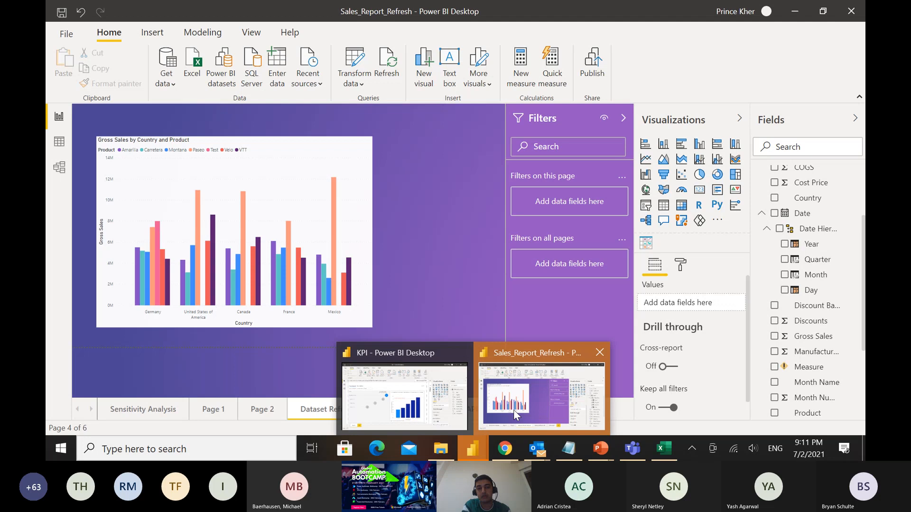
Check Sales_Report_Refresh in Power BI Desktop, then switch to the Power BI service in Chrome and open the workspace's content list
left_click(514, 410)
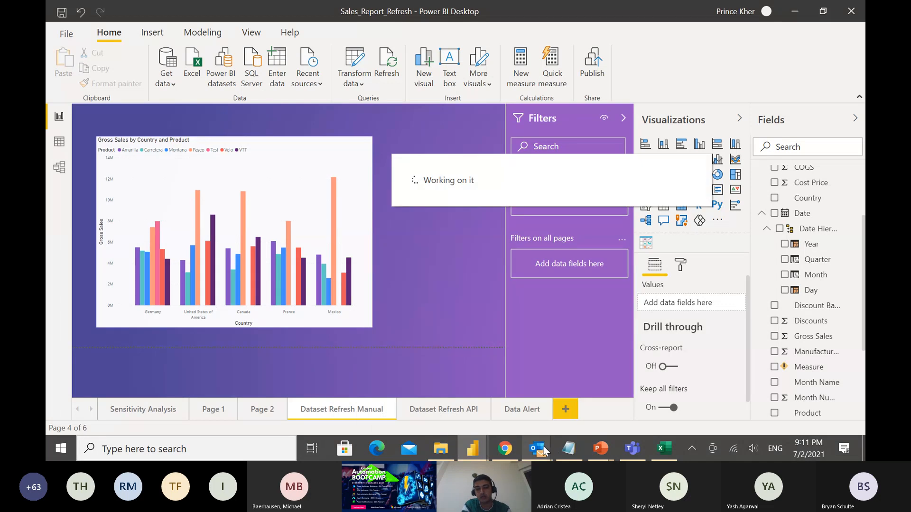
left_click(506, 450)
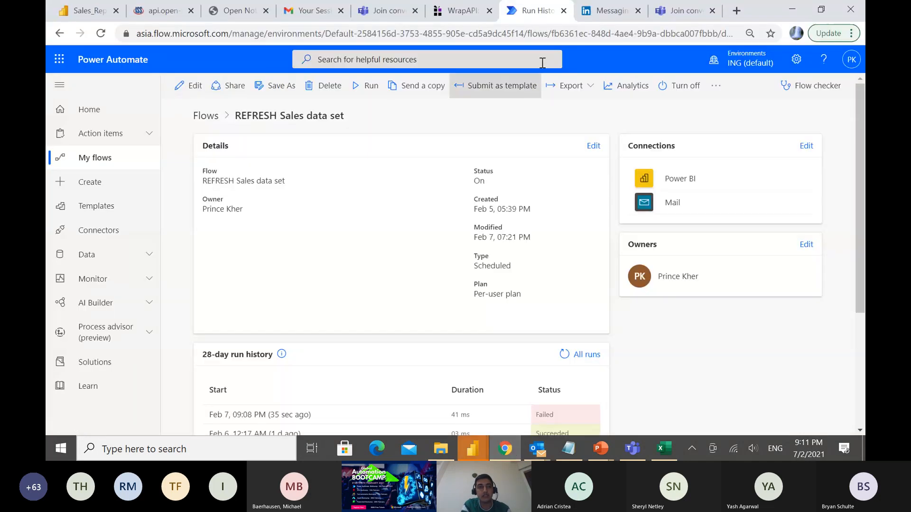
left_click(94, 17)
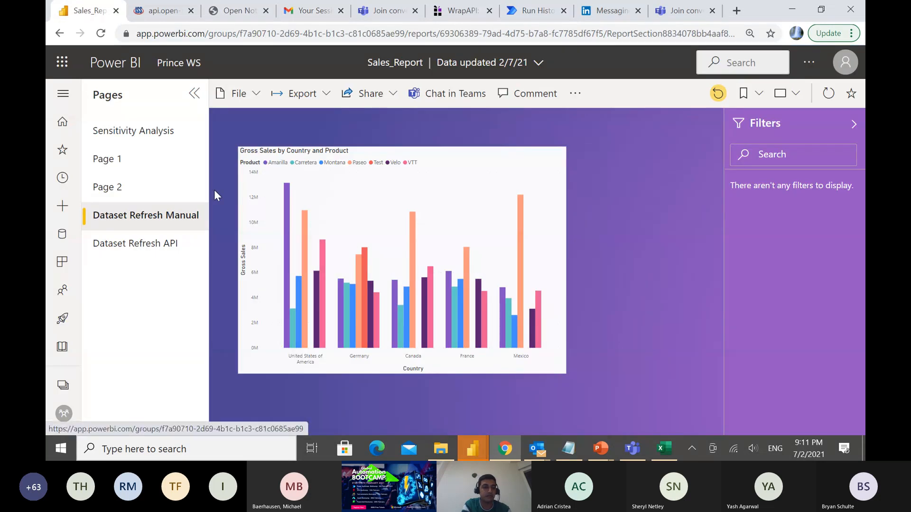
left_click(66, 414)
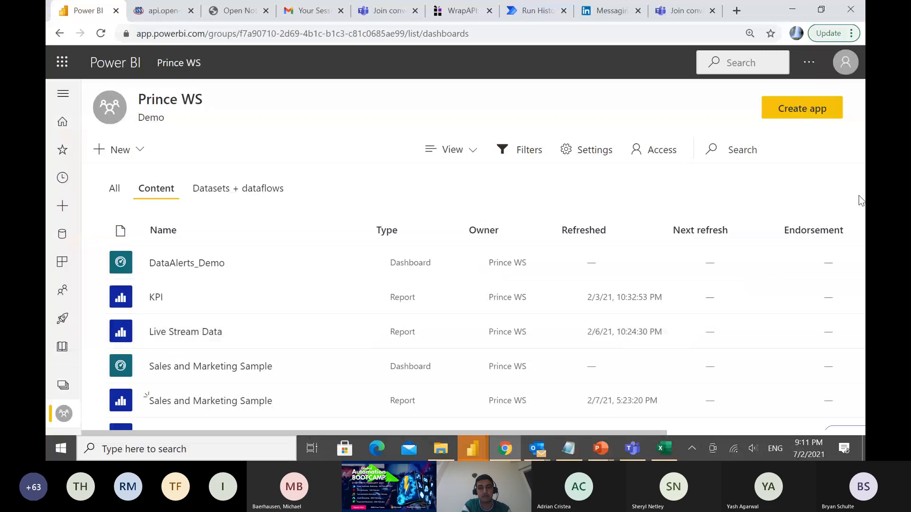
Sort the workspace content by refresh date, newest first, and open the Dataset Refresh API page of the Sales_Report_Refresh report
left_click(583, 231)
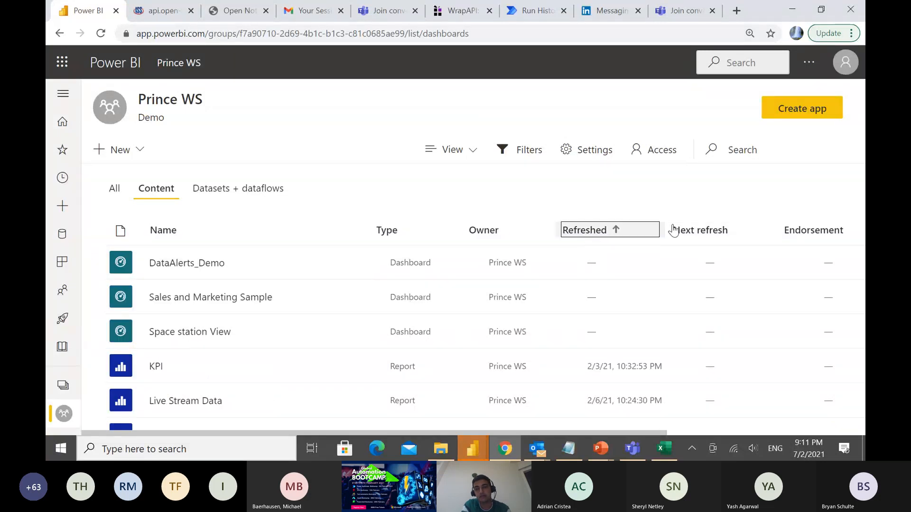
left_click(654, 229)
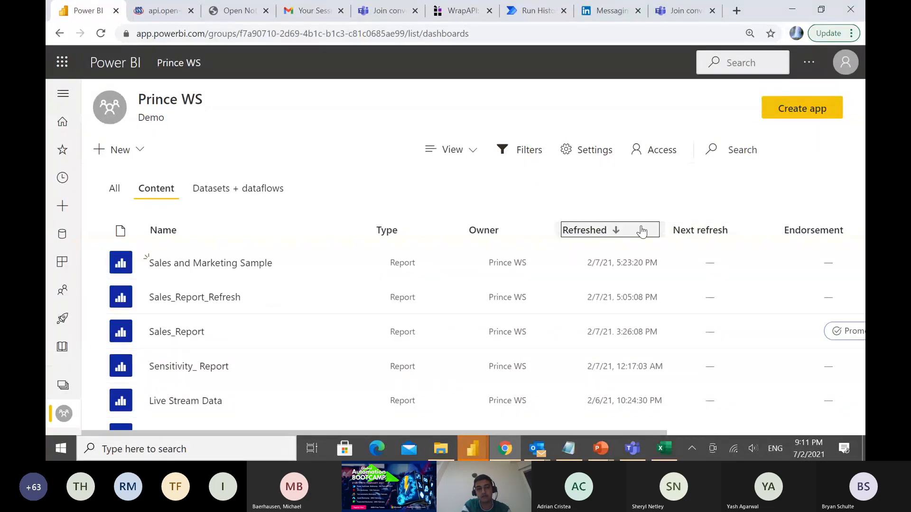
left_click(222, 298)
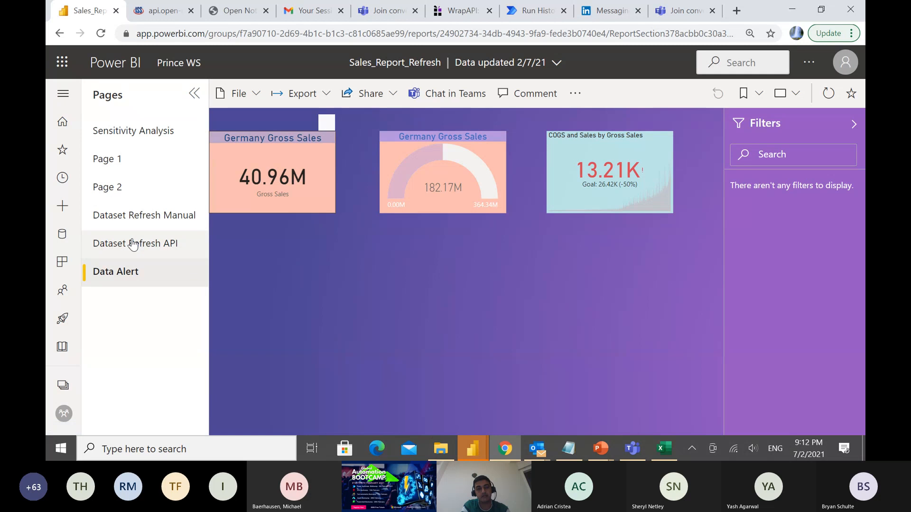
left_click(133, 244)
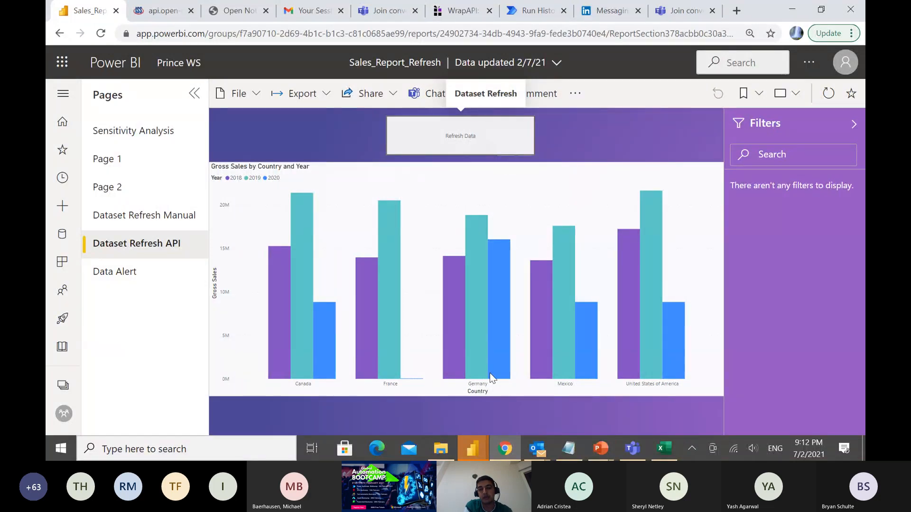
left_click(664, 449)
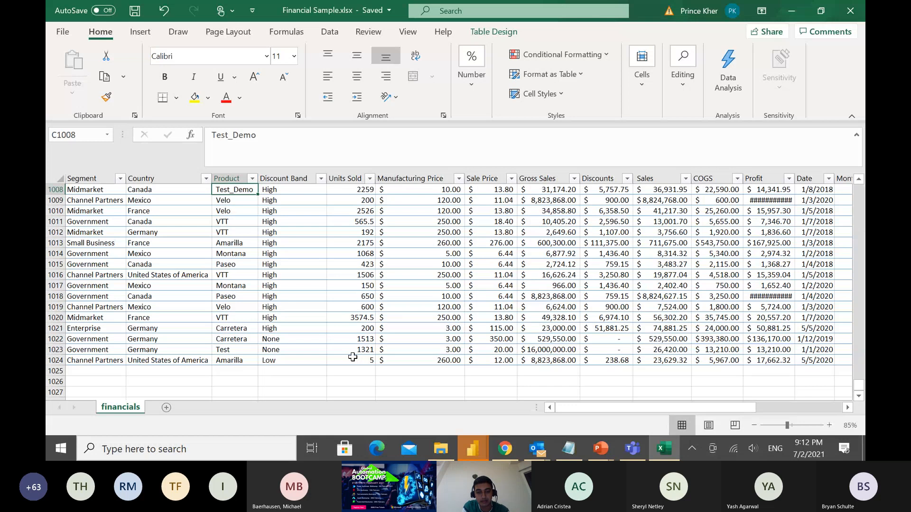
key("alt+Tab")
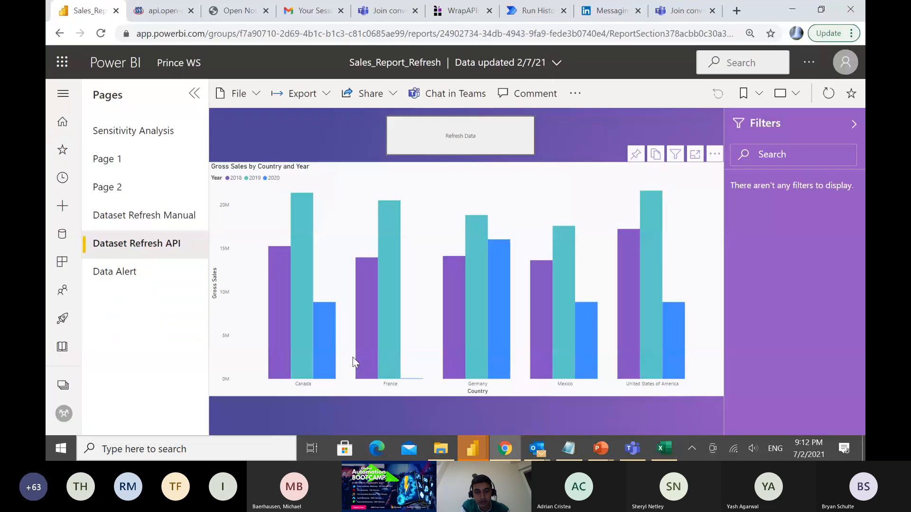
key("alt+Tab")
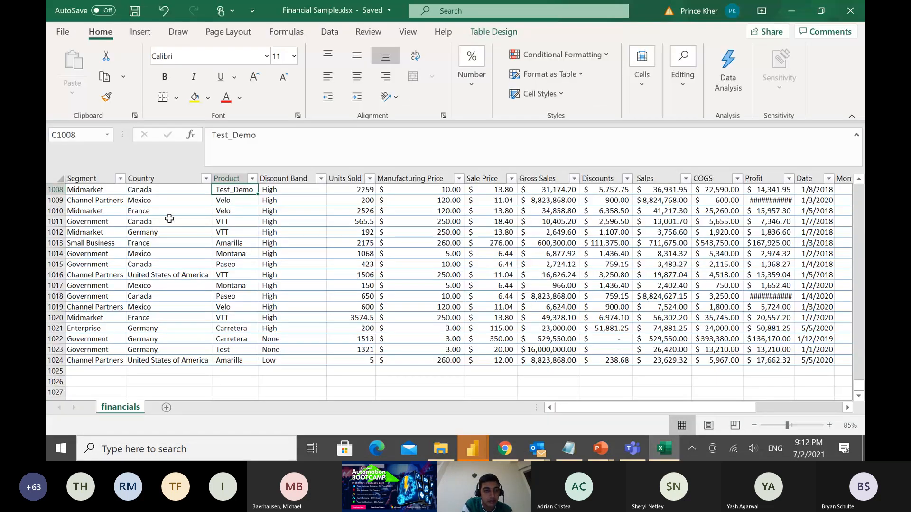
left_click_drag(151, 221, 151, 210)
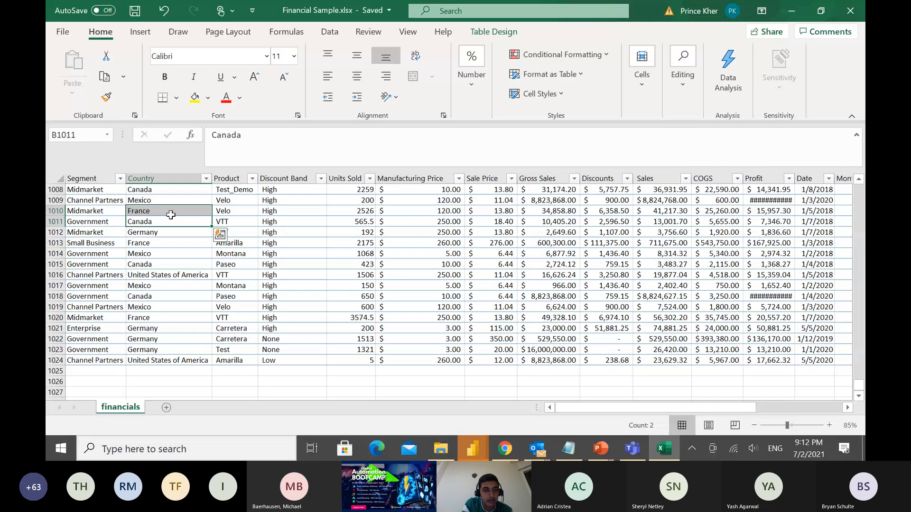
left_click(171, 215)
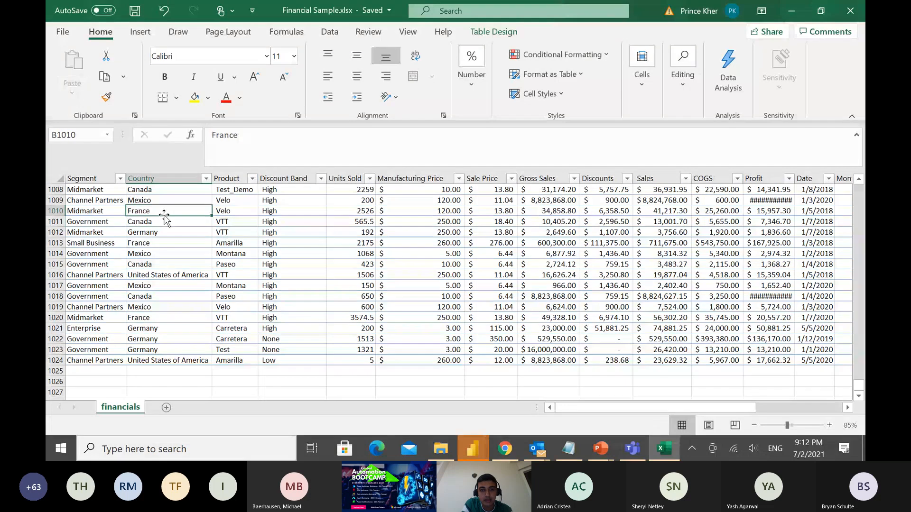
left_click(534, 213)
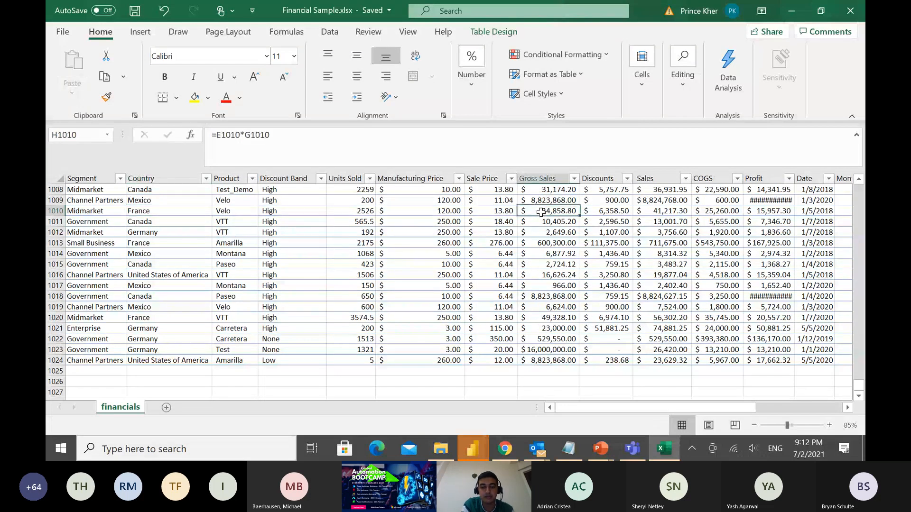
type("8888888888")
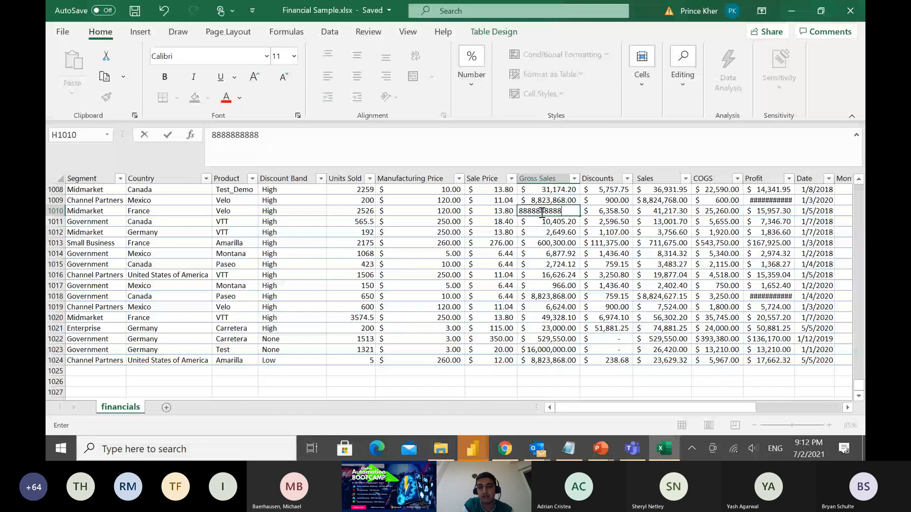
key("Return")
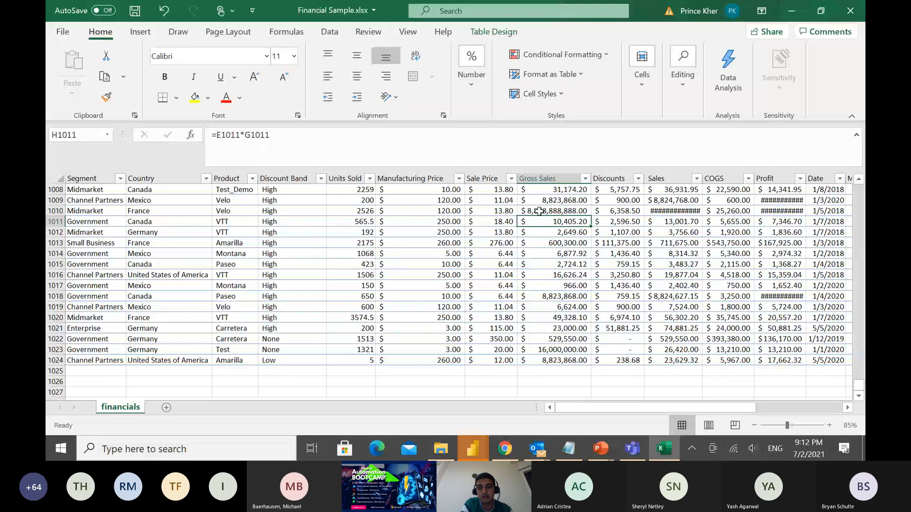
Reduce the Gross Sales value in cell H1010 to 88888888
left_click(535, 212)
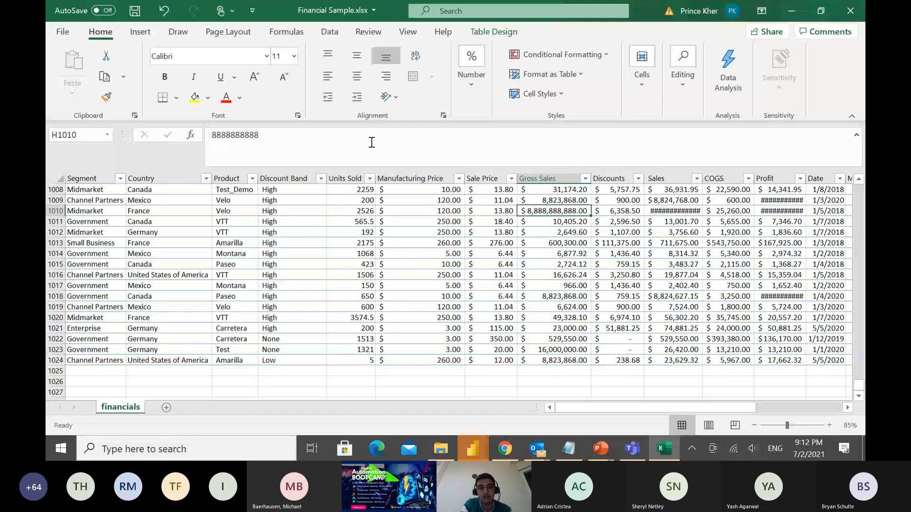
left_click(370, 138)
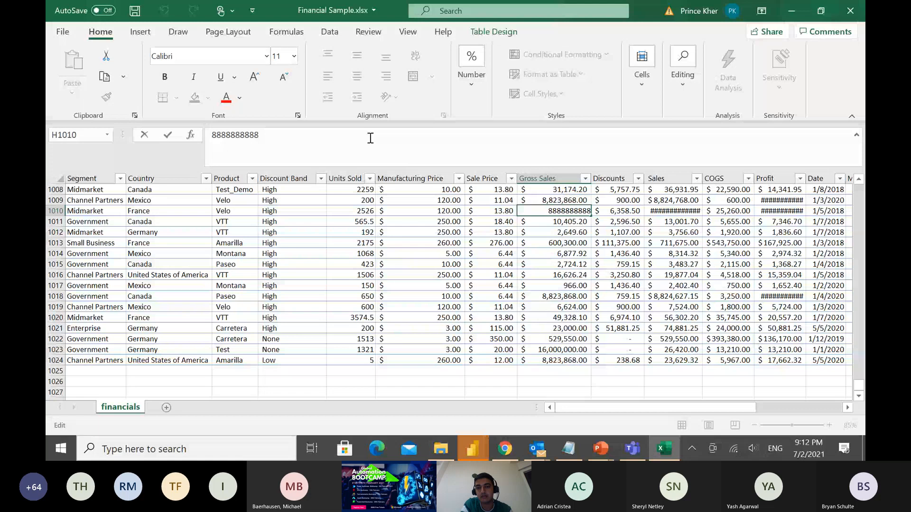
key("BackSpace")
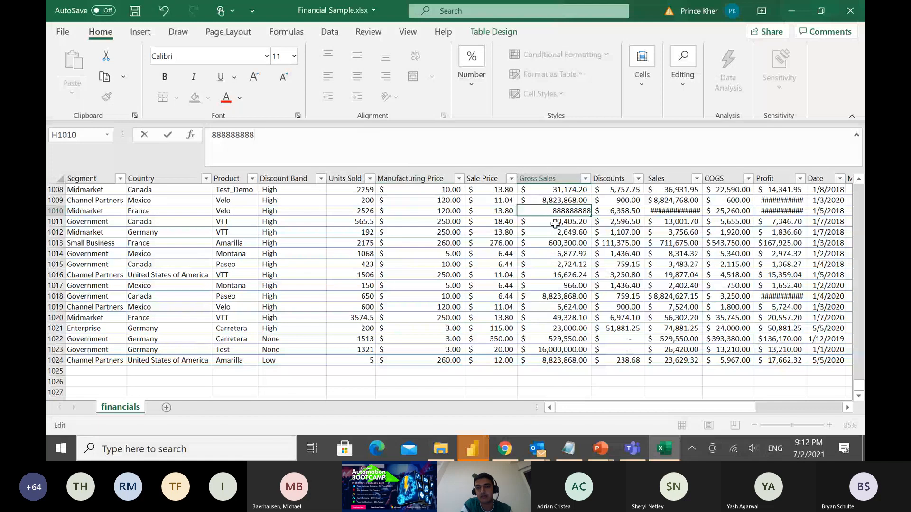
left_click(543, 200)
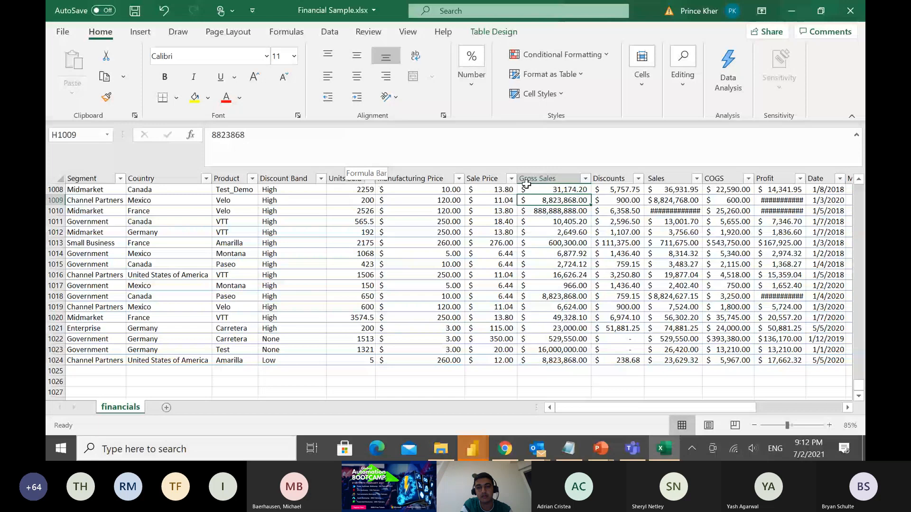
key("Down")
left_click(444, 141)
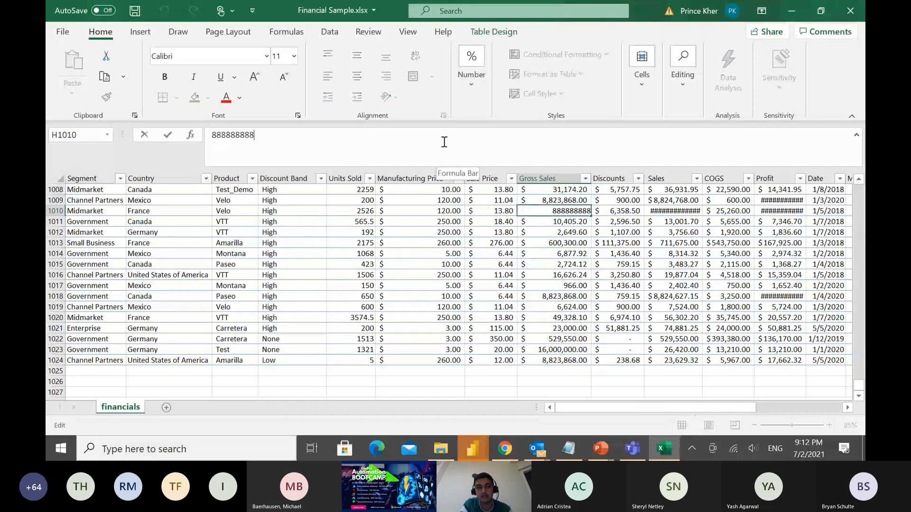
key("BackSpace")
key("Return")
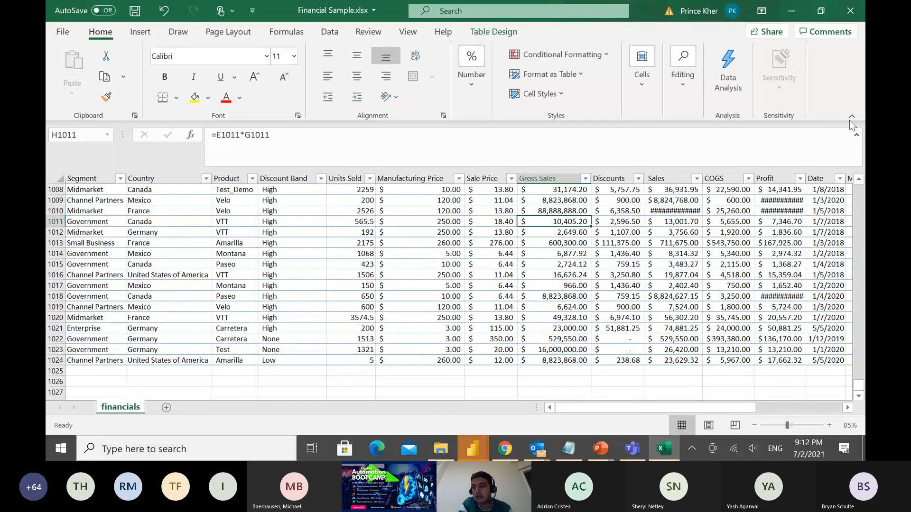
Change the date of the France record in row 1010 to 1/5/2020 and save the workbook
left_click(822, 210)
left_click(426, 143)
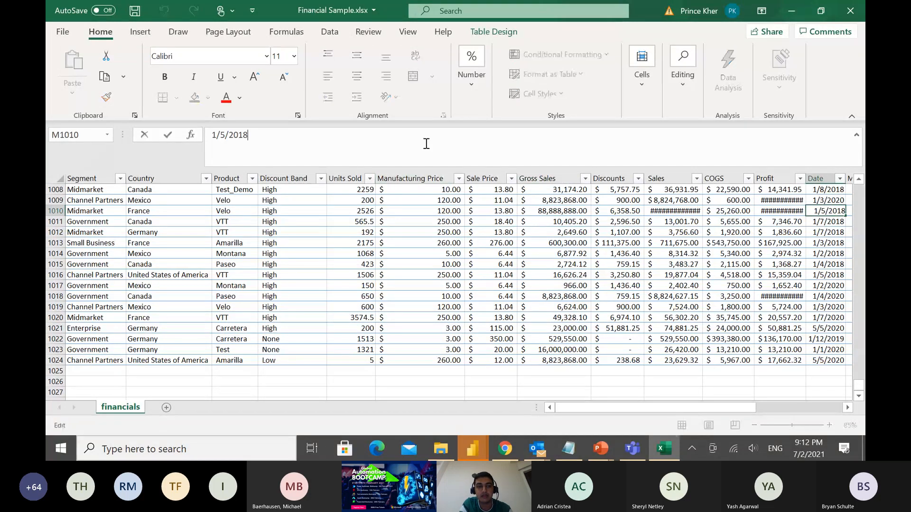
key("BackSpace")
key("BackSpace")
type("20")
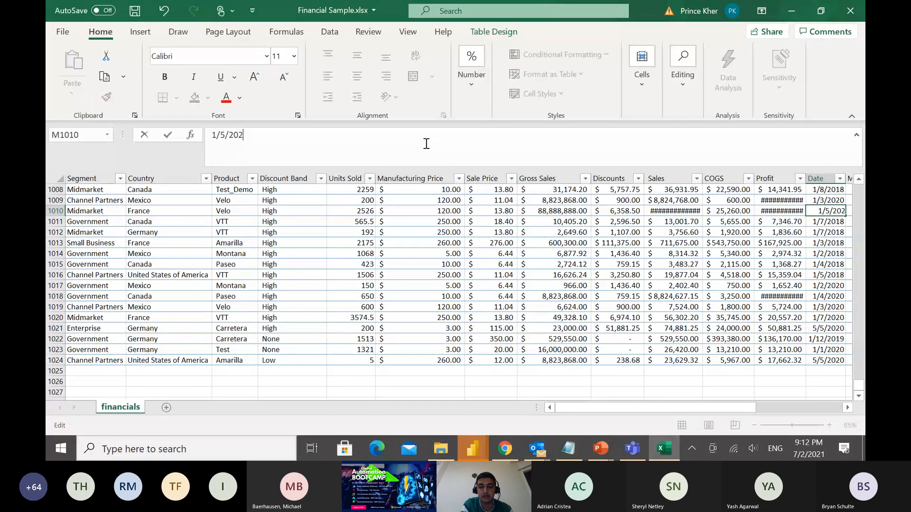
key("Return")
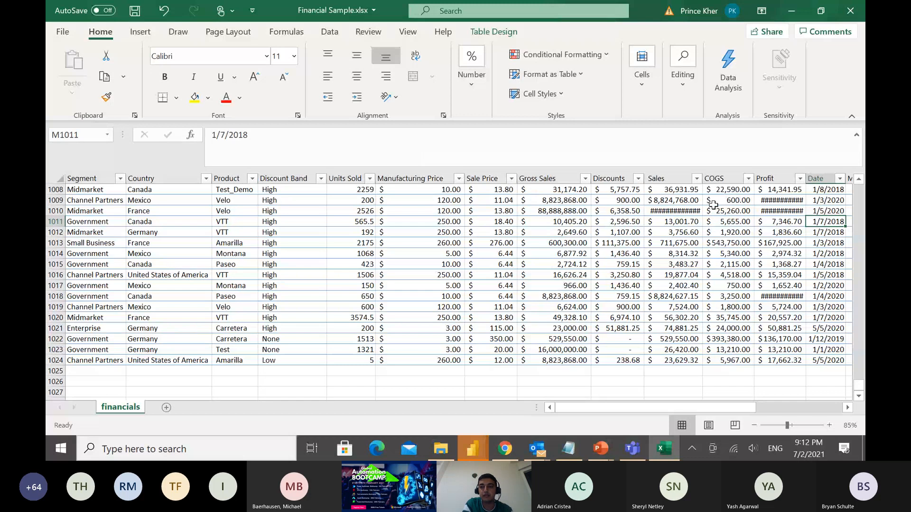
key("ctrl+s")
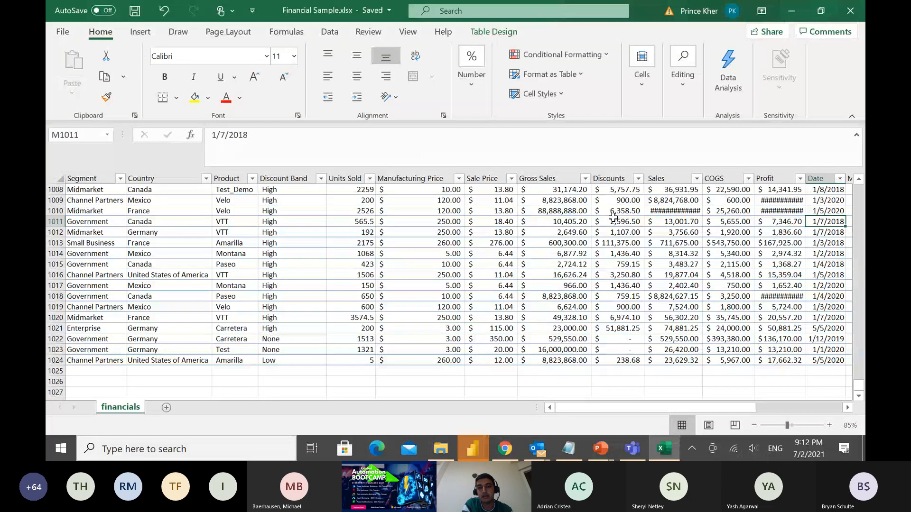
Switch to the Sales_Report_Refresh report in Chrome, try its Refresh Data button, check the response page and return to the report
key("alt+Tab")
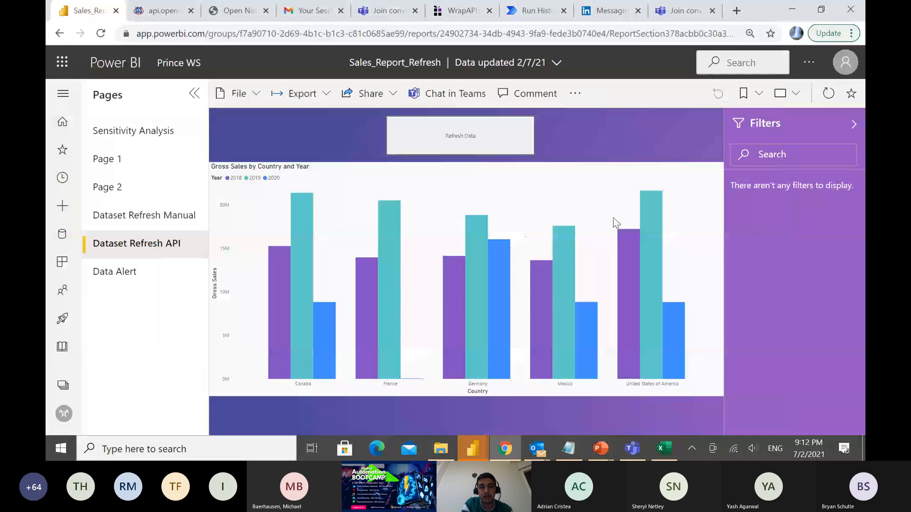
left_click(477, 141)
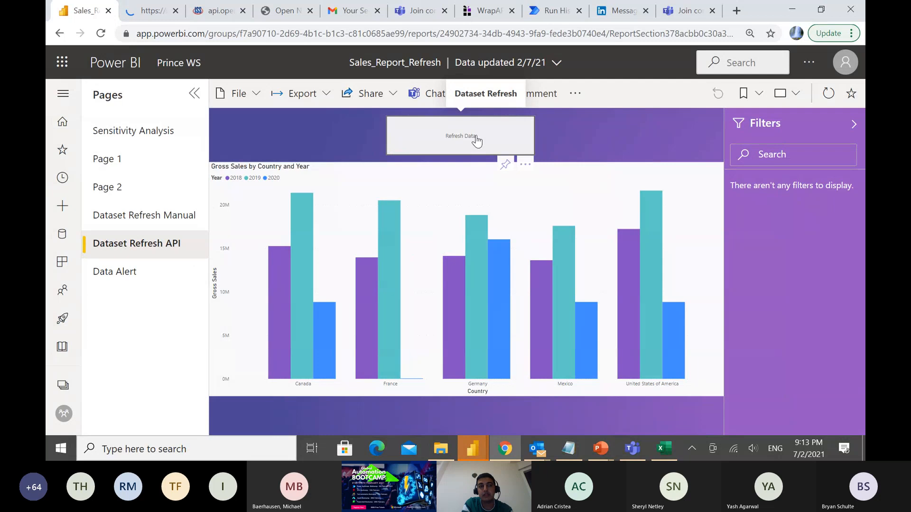
left_click(158, 18)
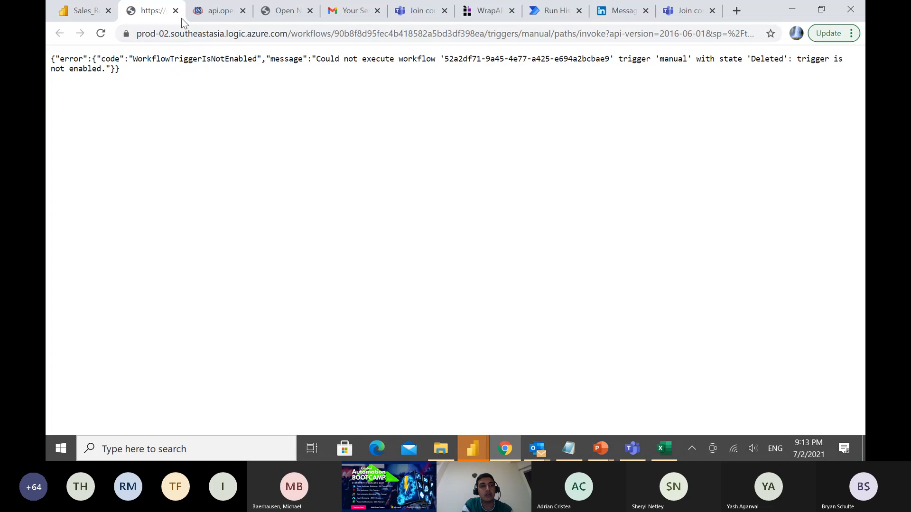
left_click(88, 14)
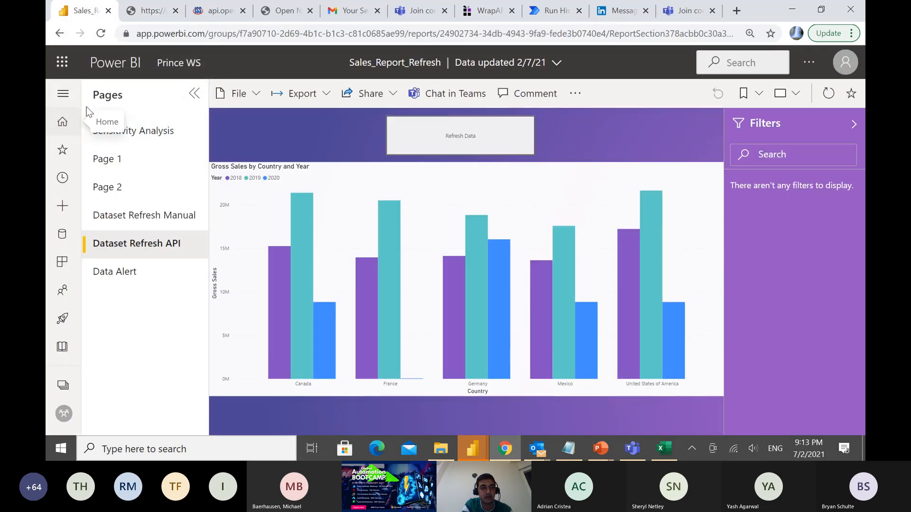
Go back to the workspace's content list and sort it by refresh date, newest first, to check the report's refresh time
left_click(66, 40)
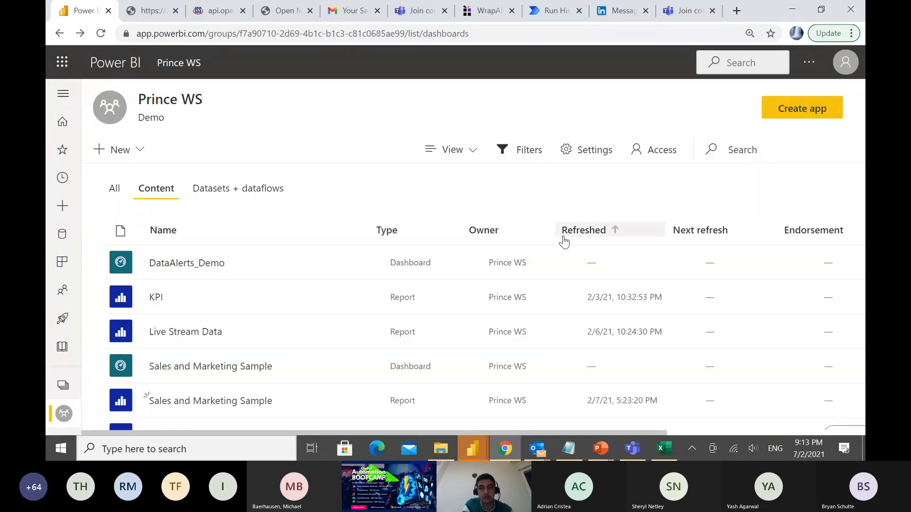
left_click(579, 232)
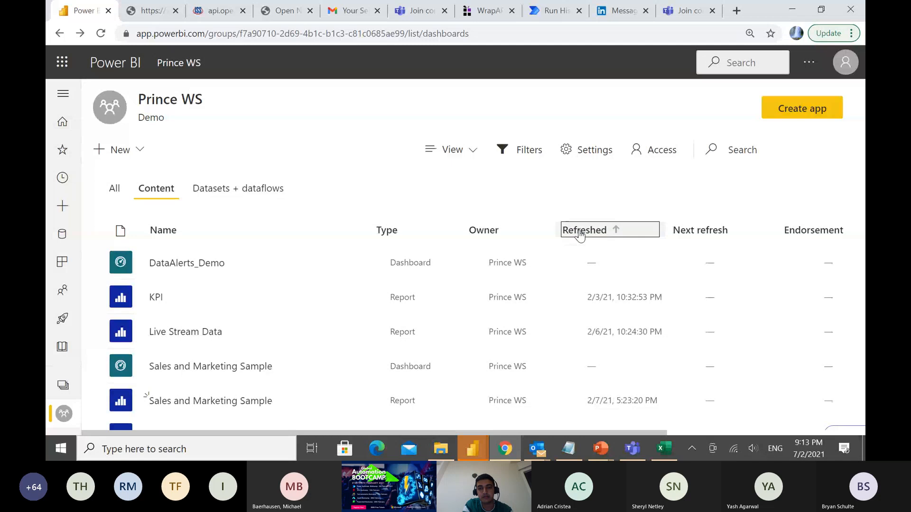
left_click(578, 232)
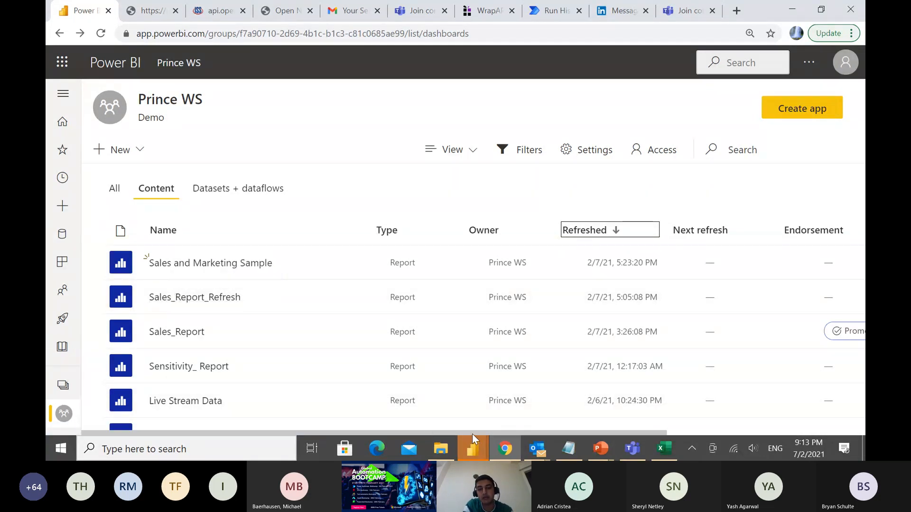
Switch to Sales_Report_Refresh_Demo in Power BI Desktop and select the Refresh Data button on the Dataset Refresh API page
mouse_move(475, 442)
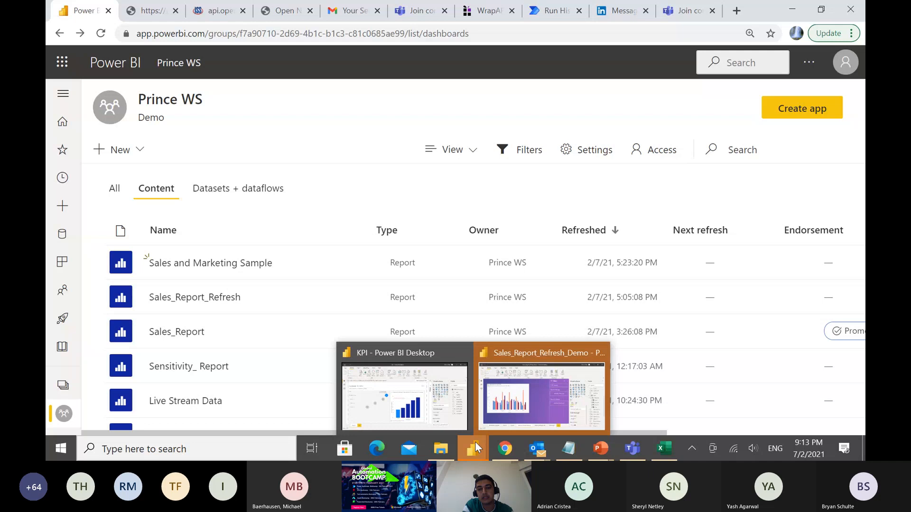
left_click(504, 387)
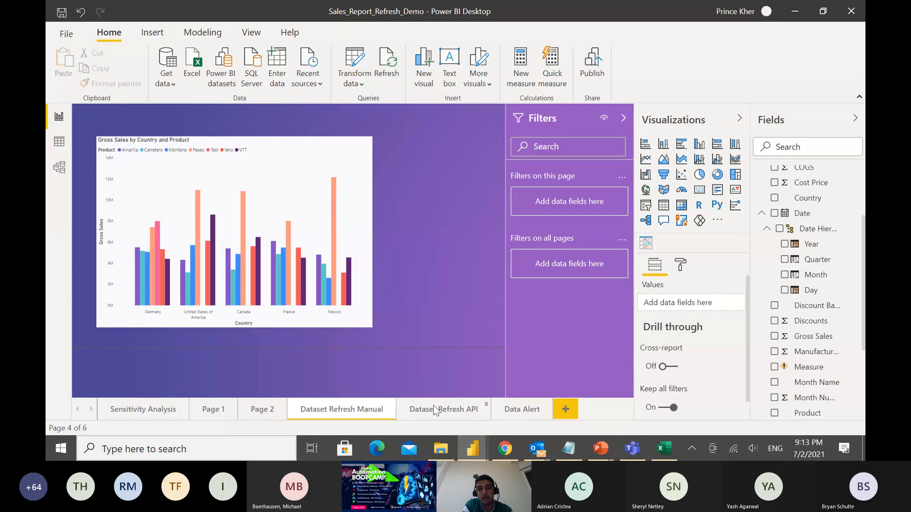
left_click(435, 410)
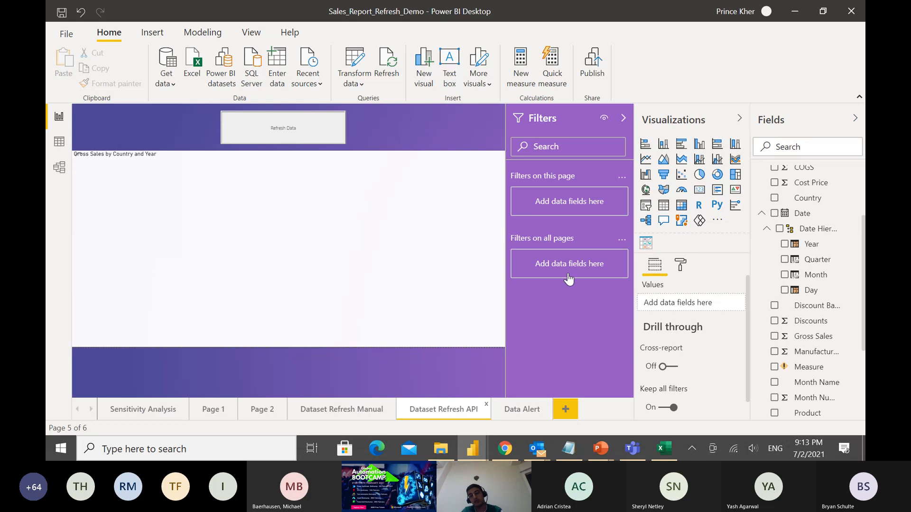
left_click(428, 132)
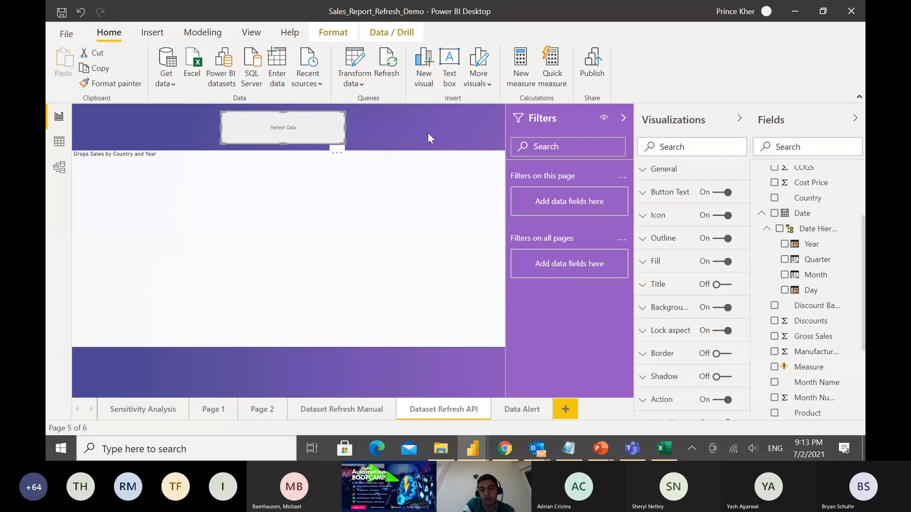
Switch to Power Automate in Chrome and show the list of existing cloud flows
left_click(517, 448)
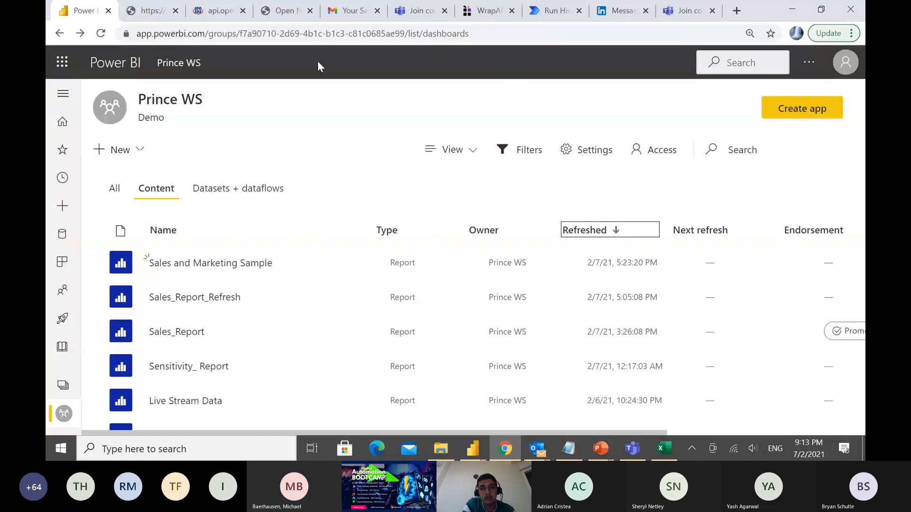
left_click(555, 12)
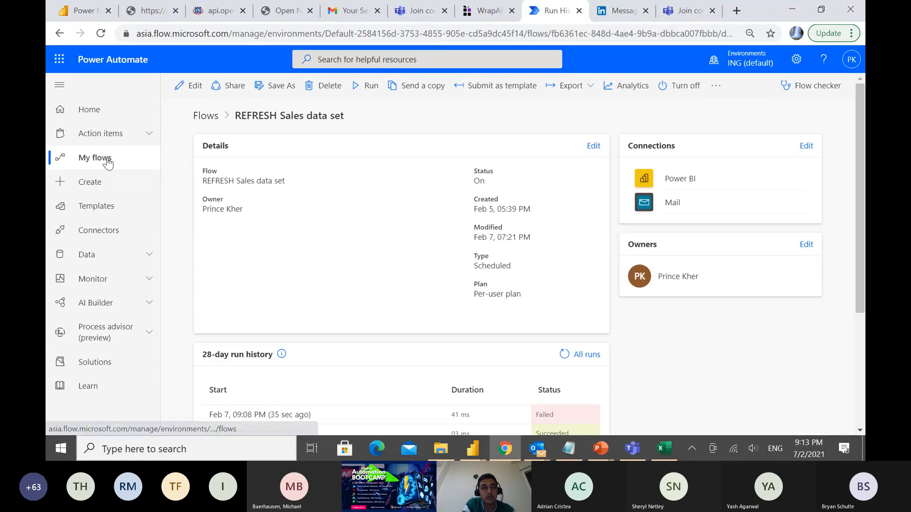
left_click(109, 163)
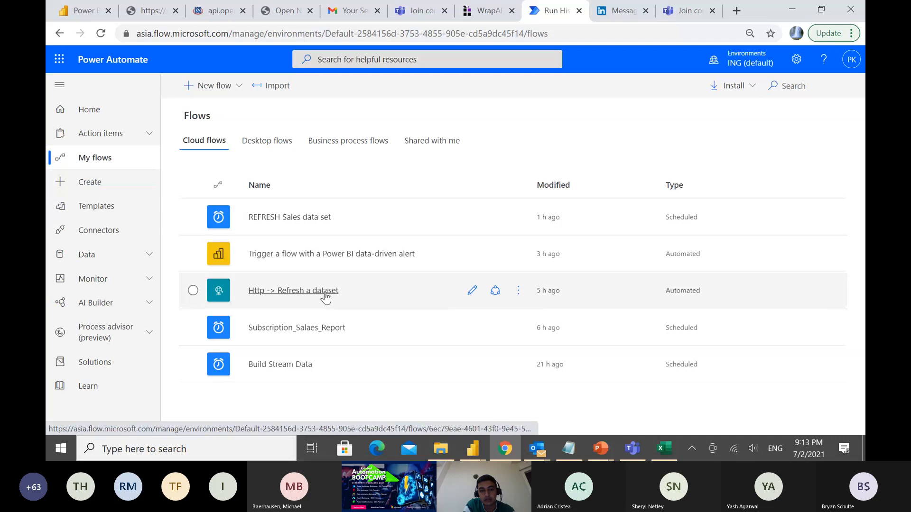
Start a new automated cloud flow, enter the name DataSet_API_Refresh and skip choosing a trigger in the setup dialog
left_click(114, 189)
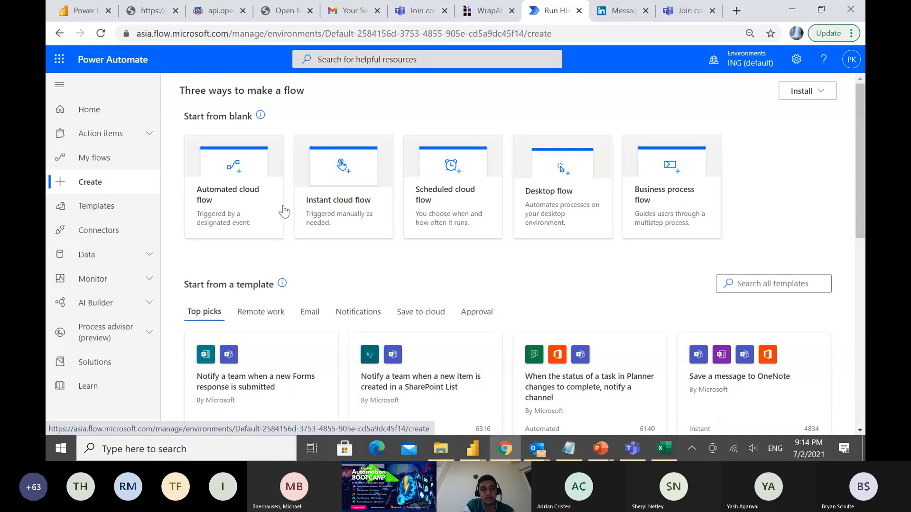
left_click(107, 163)
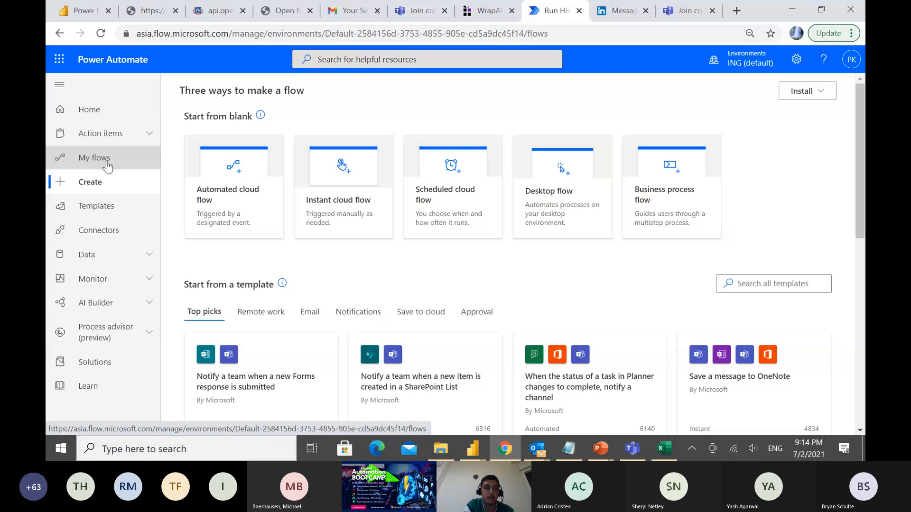
left_click(100, 182)
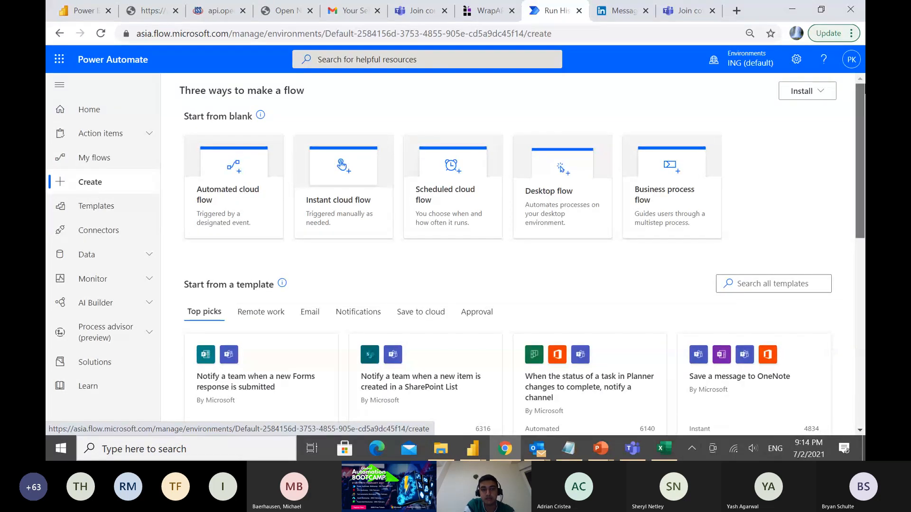
mouse_move(863, 86)
left_mouse_down()
mouse_move(863, 104)
mouse_move(864, 85)
left_mouse_up()
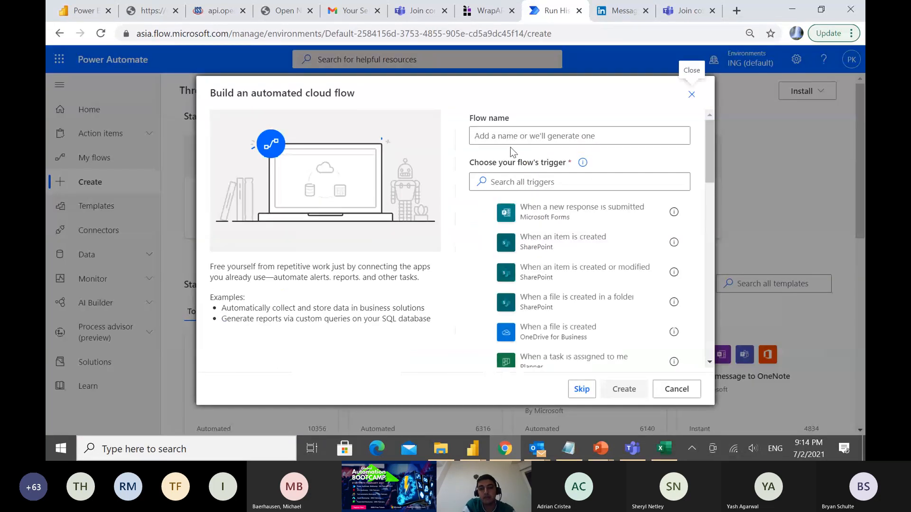
left_click(512, 136)
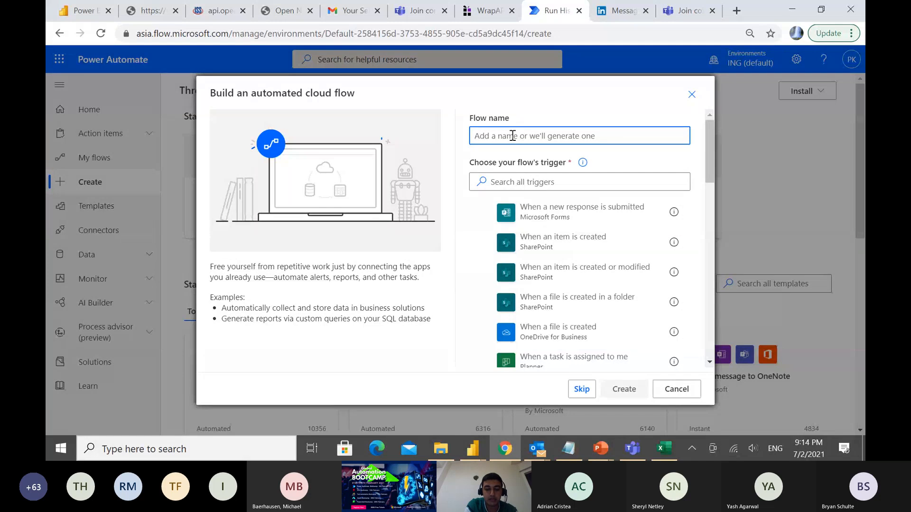
type("DataSet_API_Refresh")
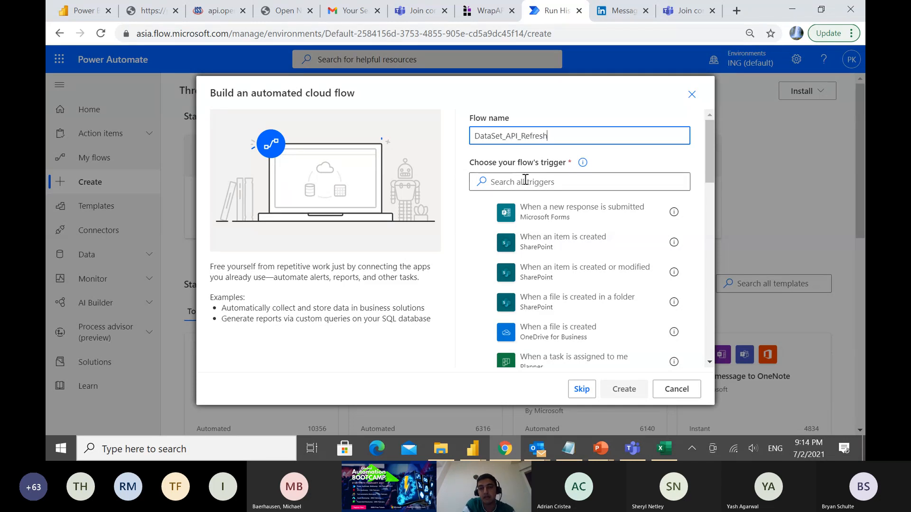
left_click(582, 390)
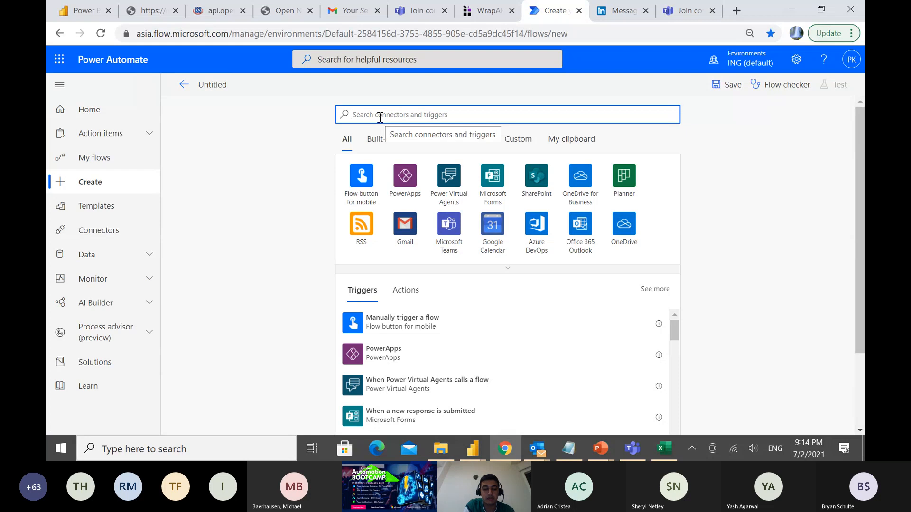
Search the triggers for "When a http request" and add the "When an HTTP request is received" trigger to the flow
type("When a")
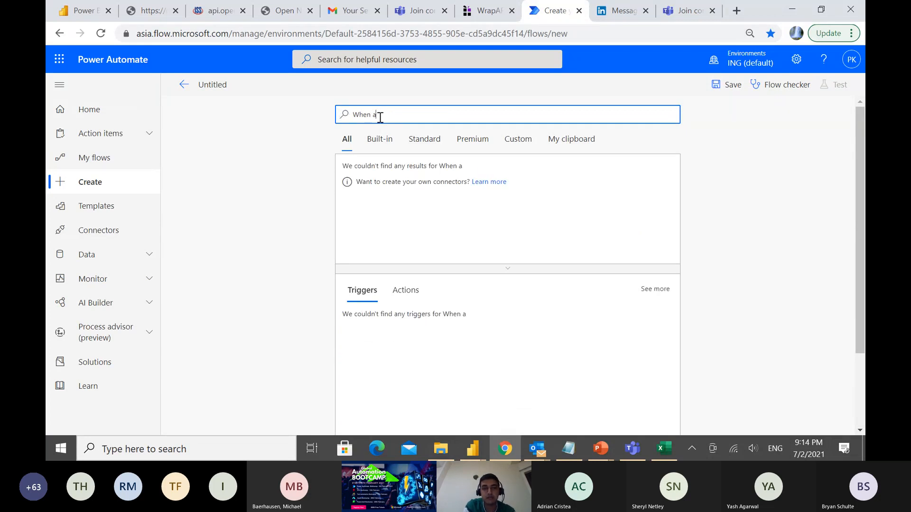
type("n http")
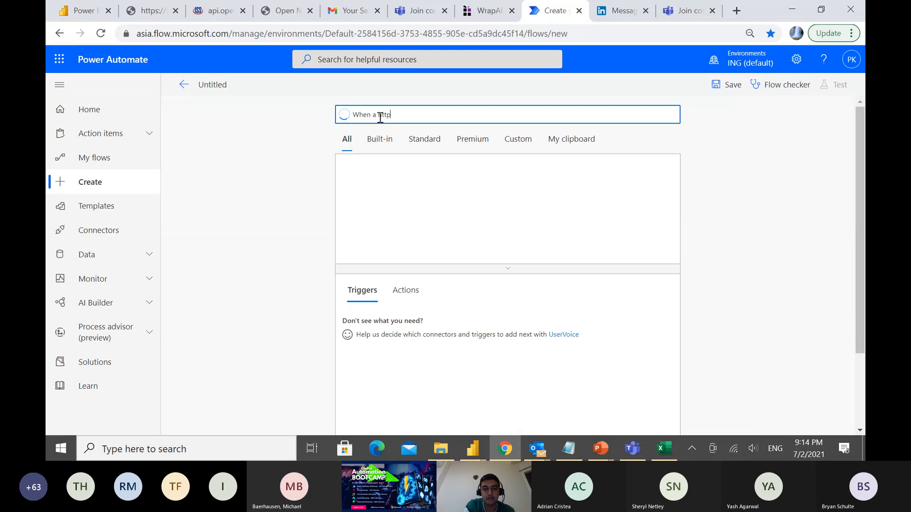
type(" req")
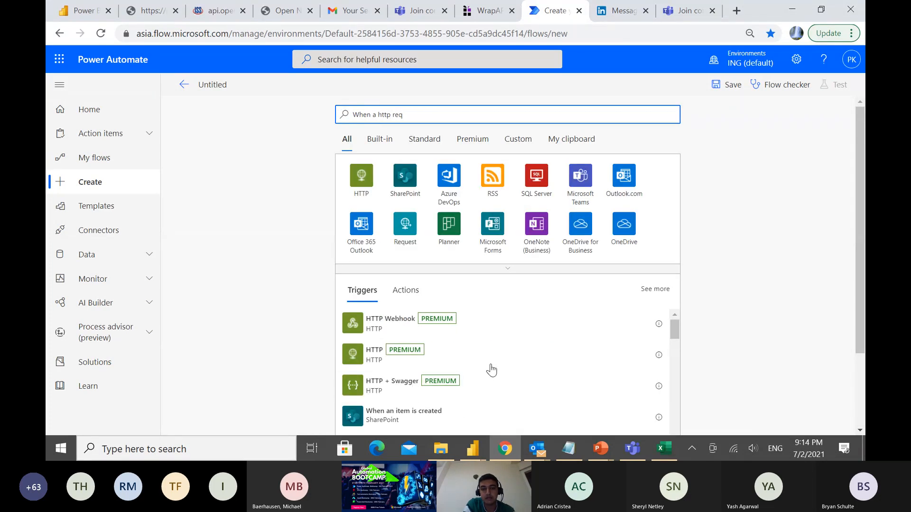
type("uest")
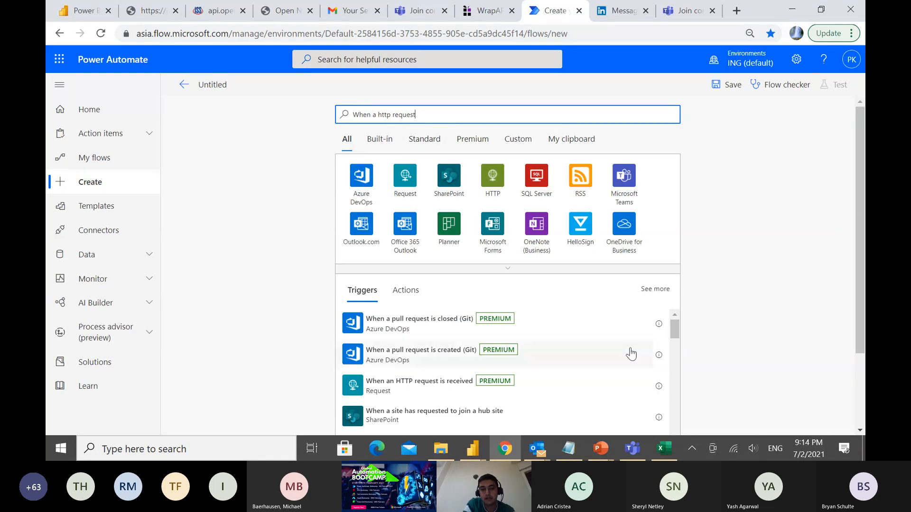
left_click(454, 389)
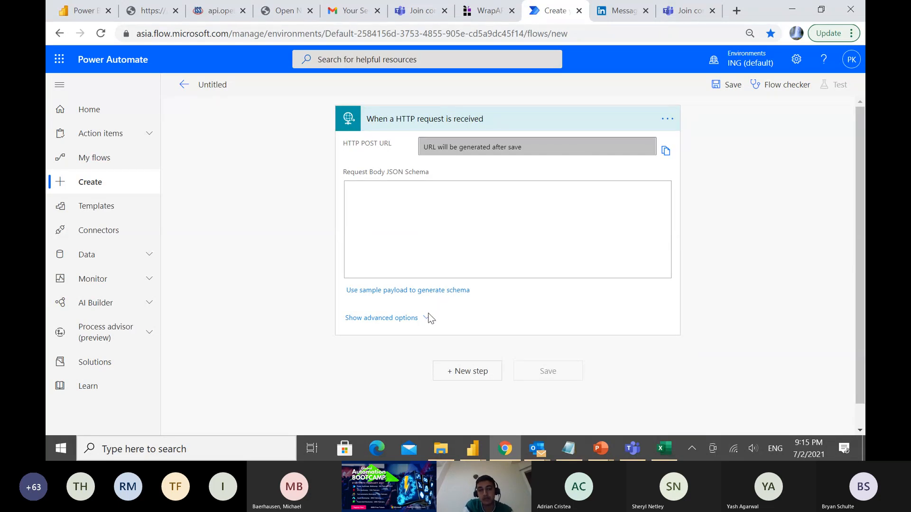
Switch to Sales_Report_Refresh_Demo in Power BI Desktop and start publishing the report
left_click(482, 446)
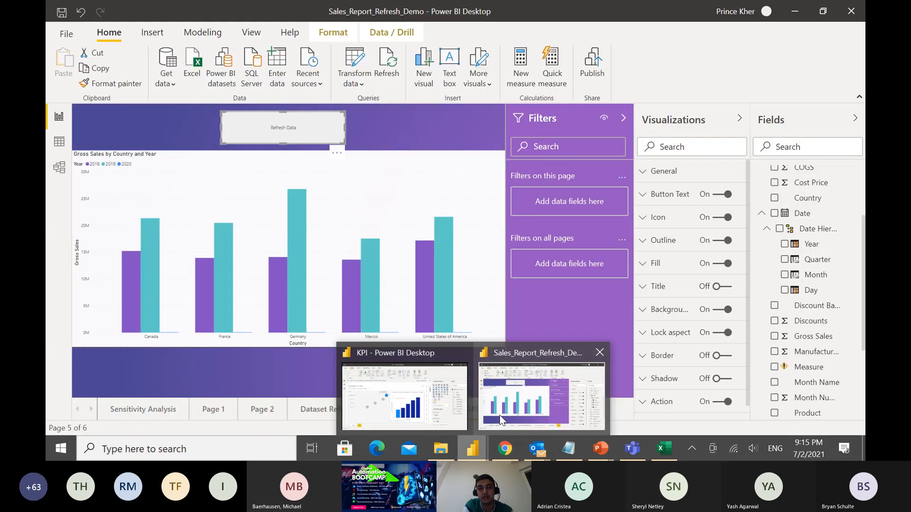
left_click(500, 420)
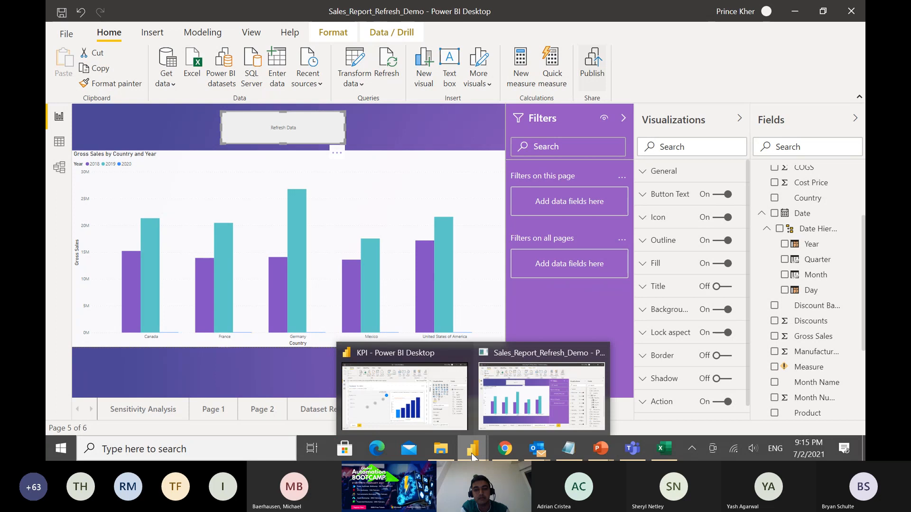
left_click(598, 61)
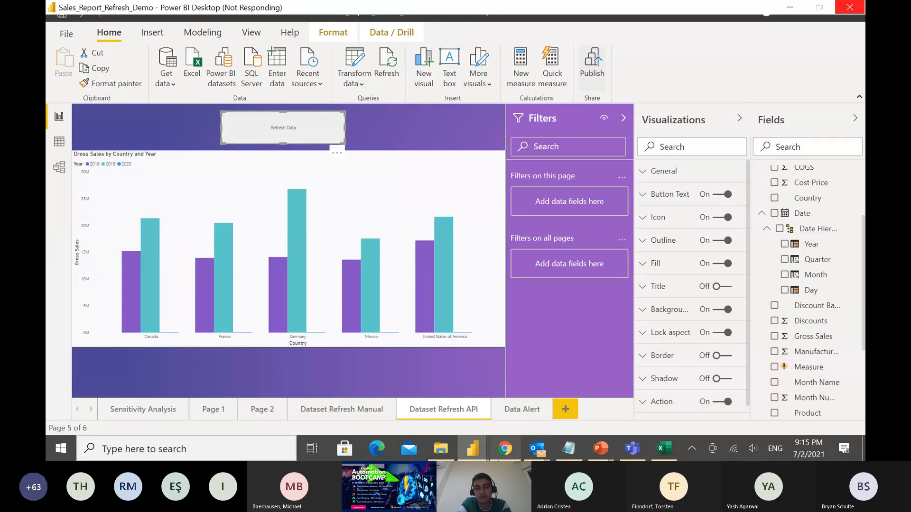
mouse_move(499, 456)
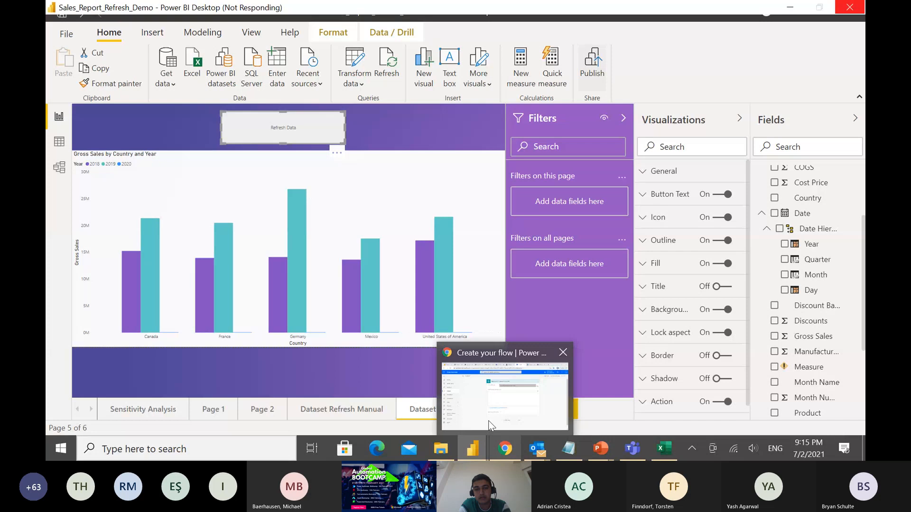
mouse_move(490, 425)
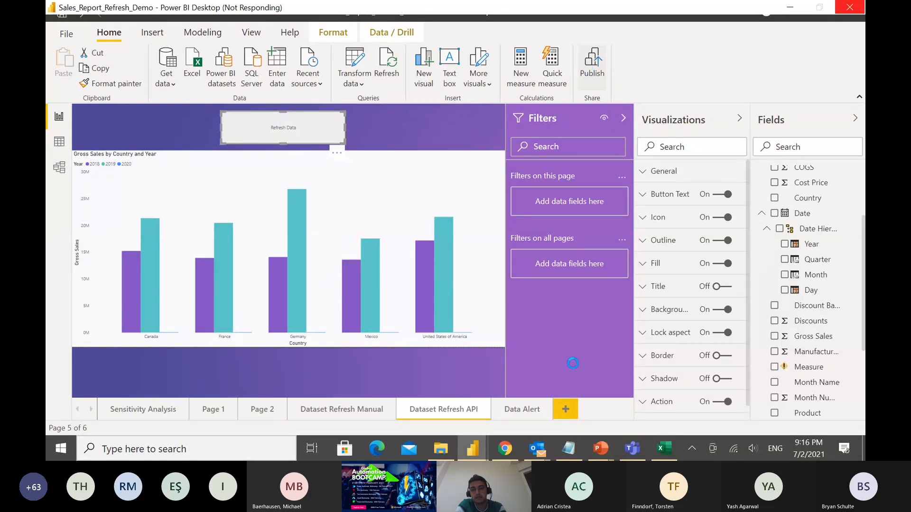
mouse_move(516, 438)
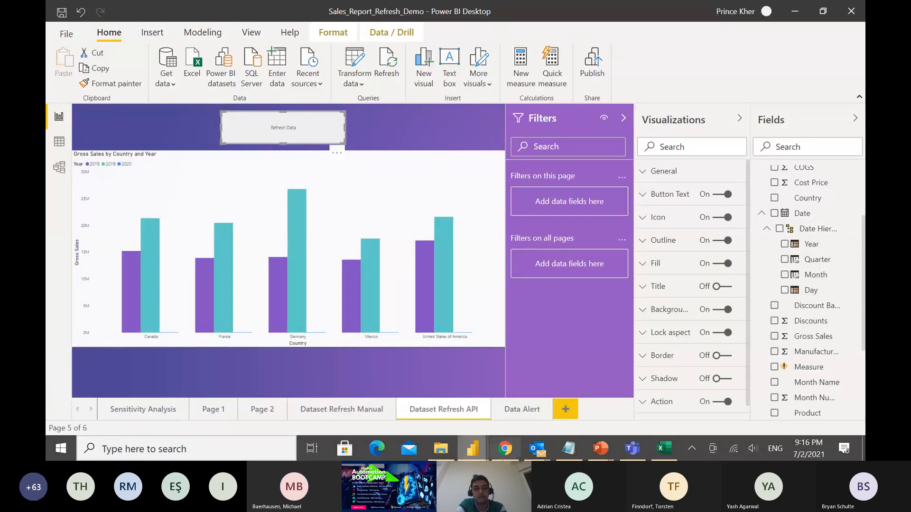
Switch to the Power BI service in Chrome, look through the workspace's datasets and content, and close the workflow error response page
left_click(504, 448)
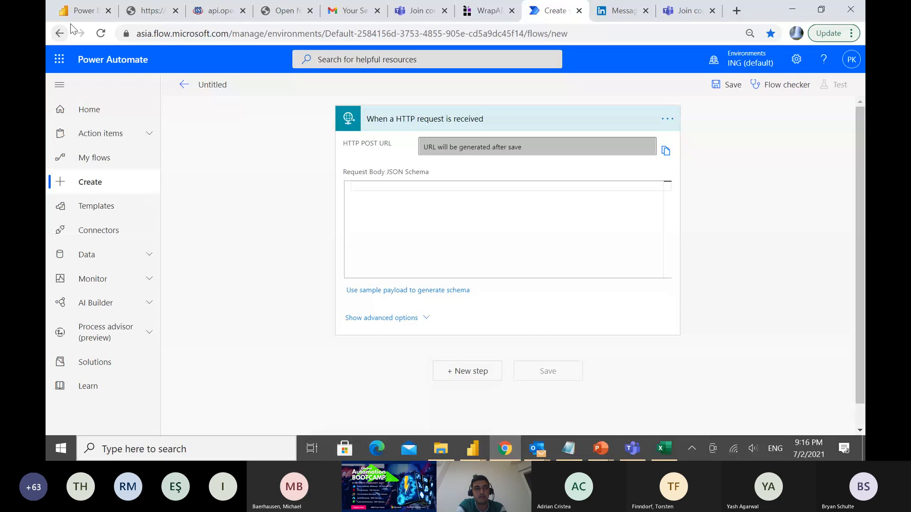
left_click(78, 11)
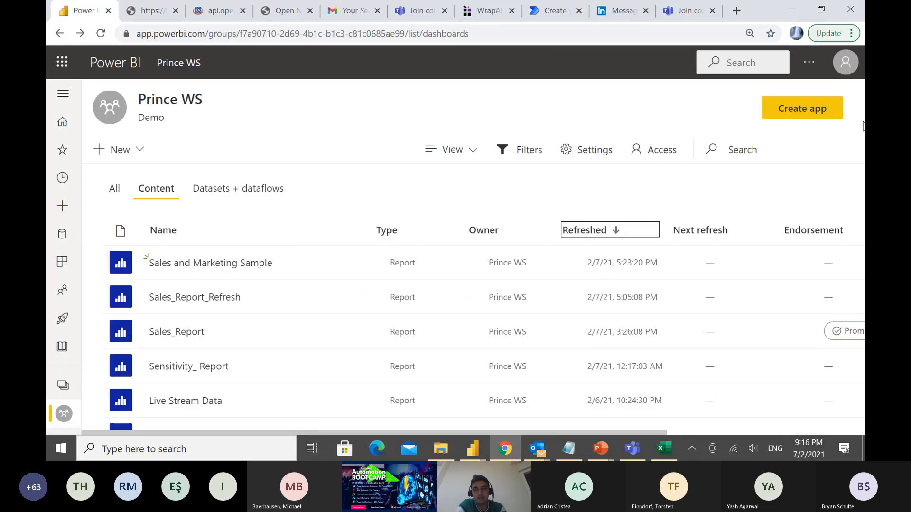
left_click_drag(864, 146, 863, 165)
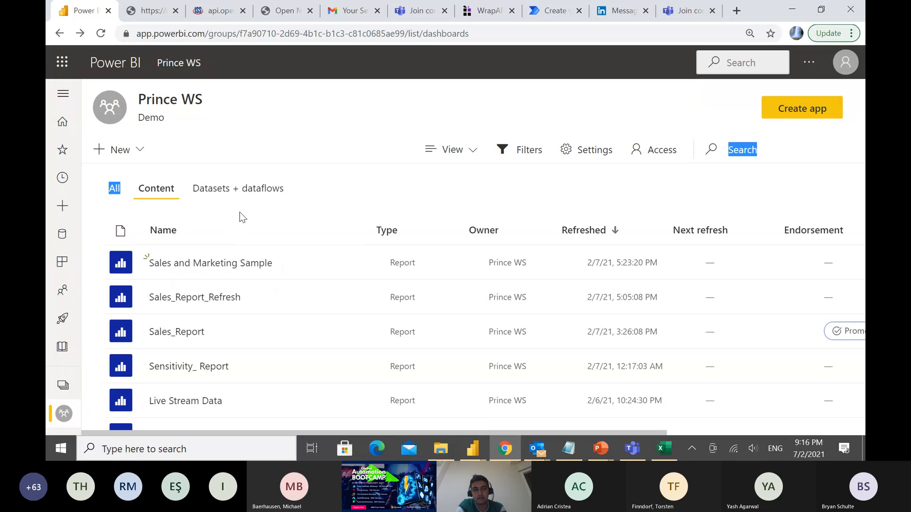
left_click(241, 194)
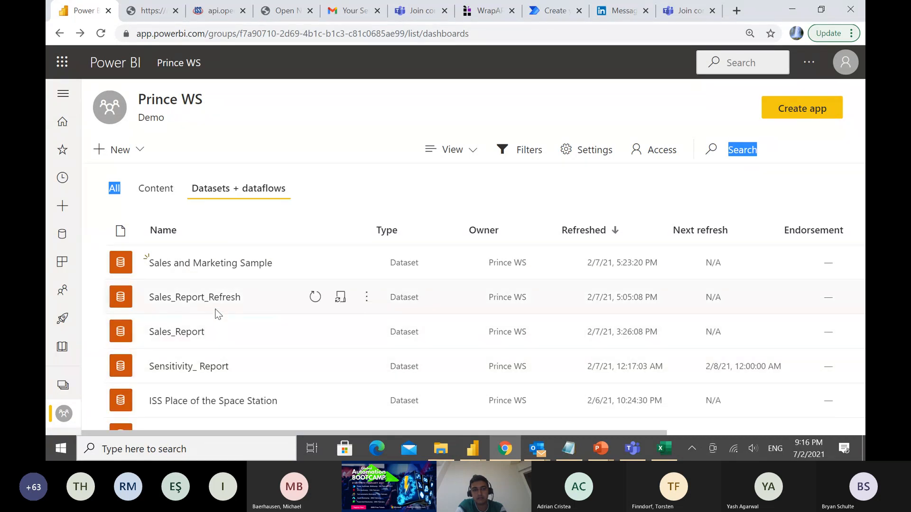
left_click(155, 190)
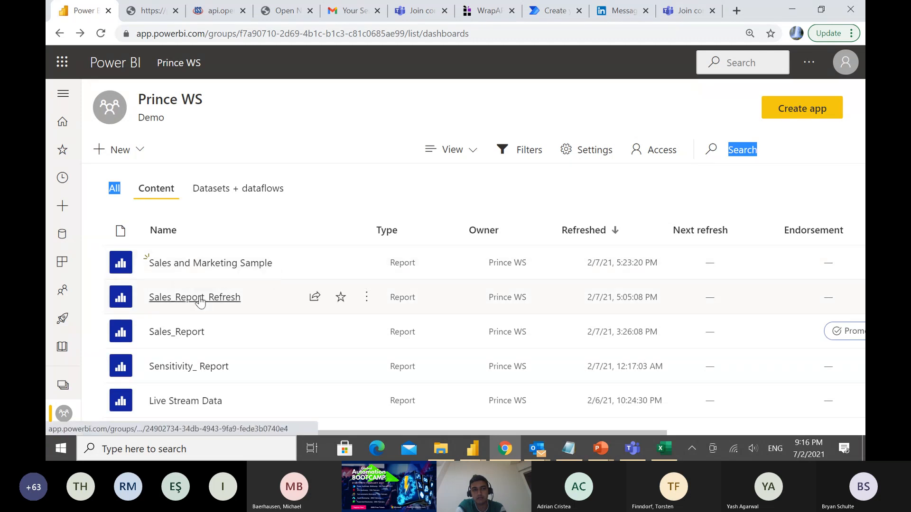
left_click(157, 18)
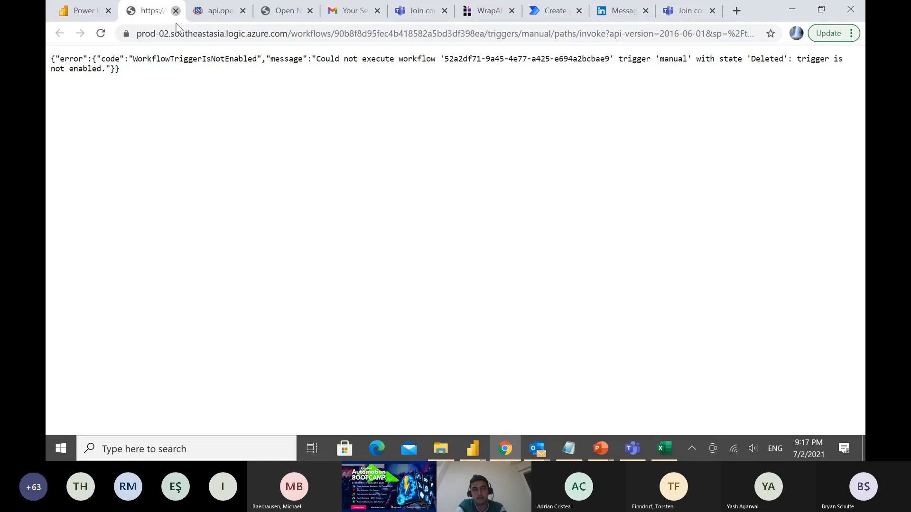
key("ctrl+w")
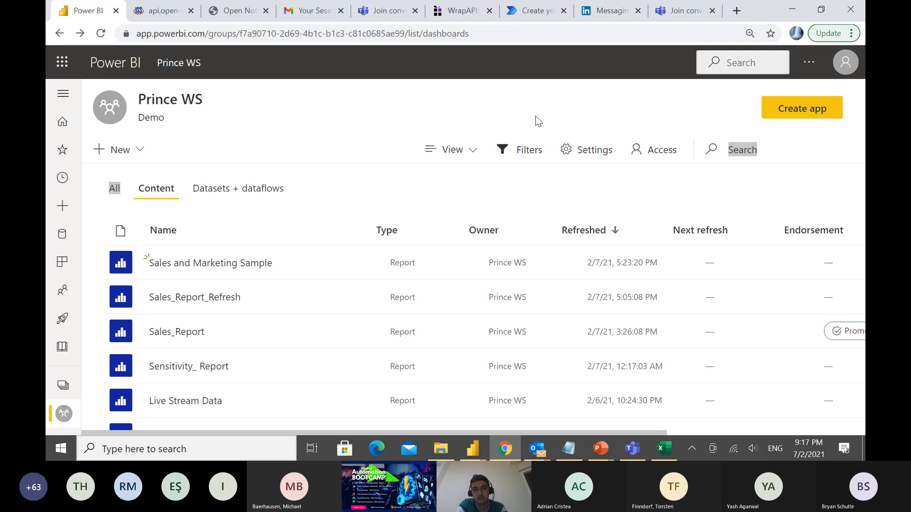
Return to Power BI Desktop, publish the report to the named workspace instead of My workspace, and dismiss the publishing dialog
key("alt+Tab")
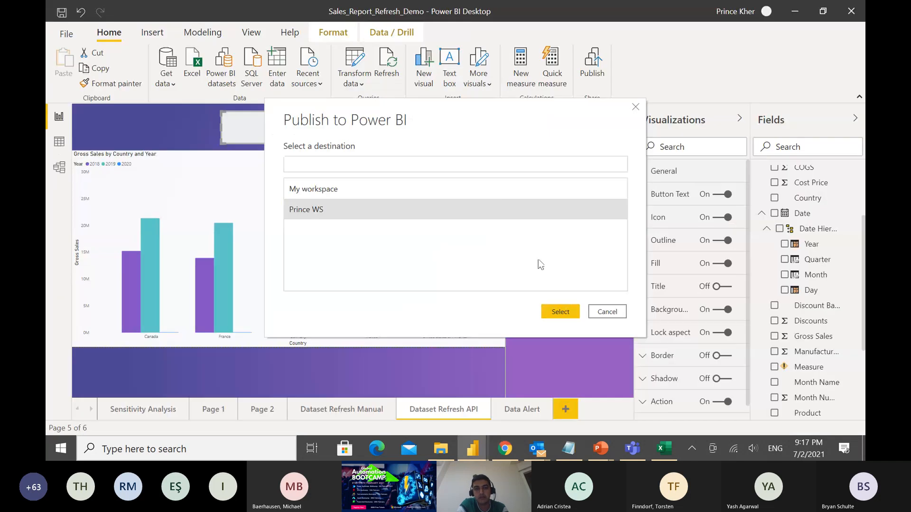
left_click(560, 312)
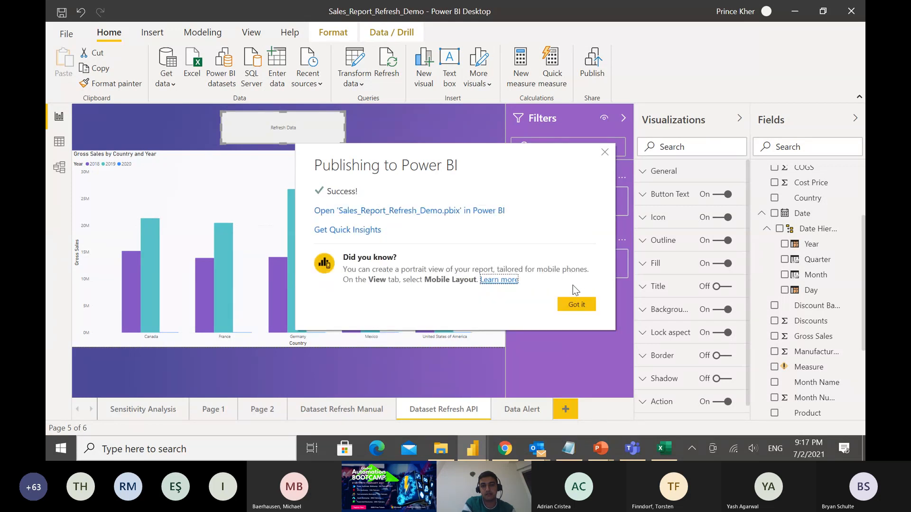
left_click(578, 304)
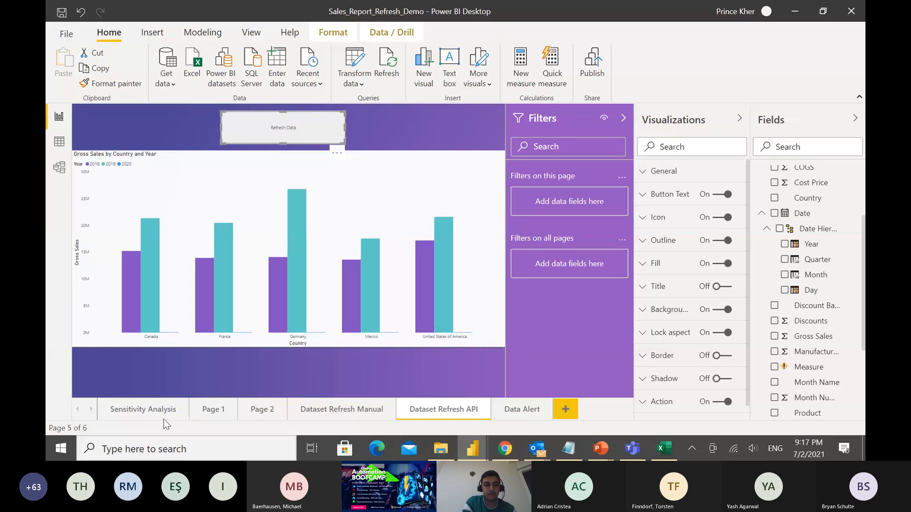
Reload the workspace in Chrome, sort its content by refresh date with the newest first, and open the Sales_Report_Refresh_Demo report
key("alt+Tab")
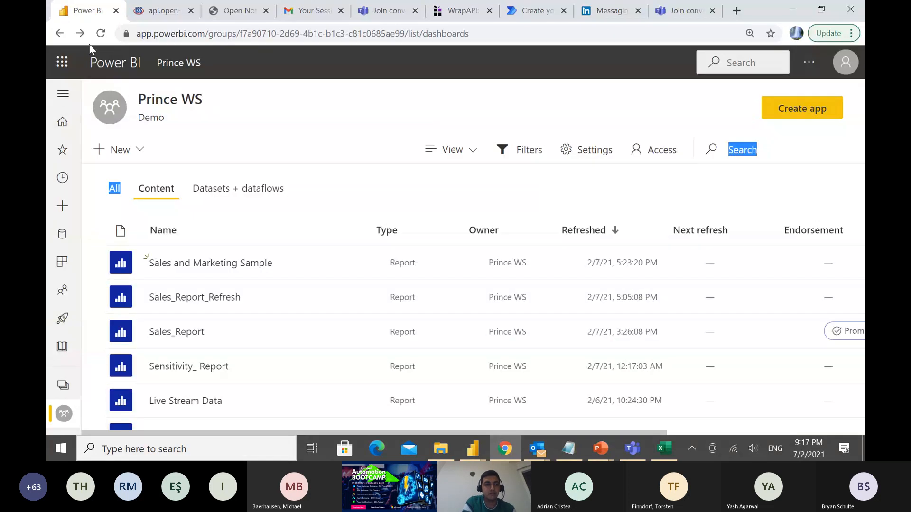
left_click(101, 34)
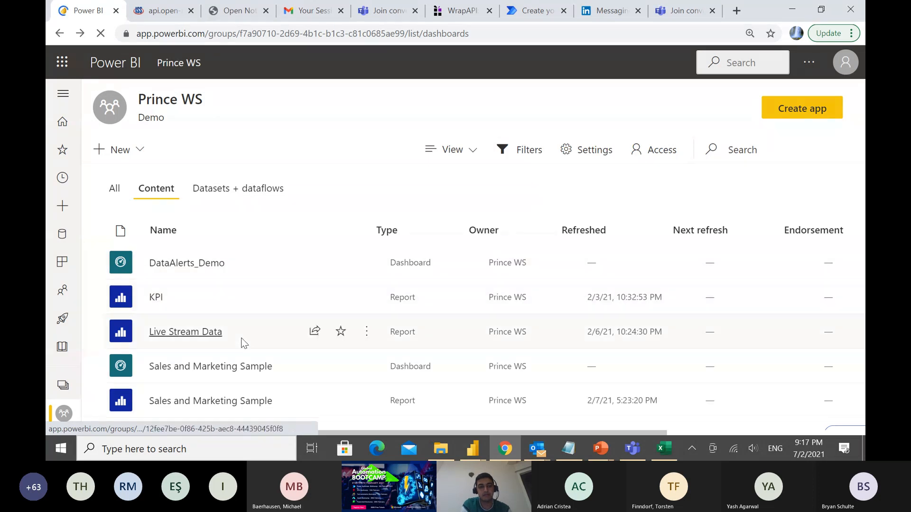
left_click(596, 237)
left_click(596, 237)
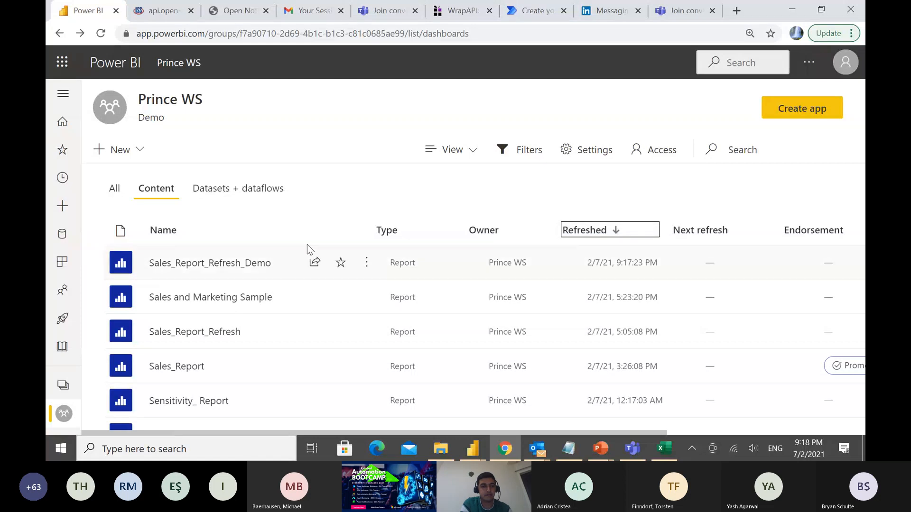
left_click(246, 264)
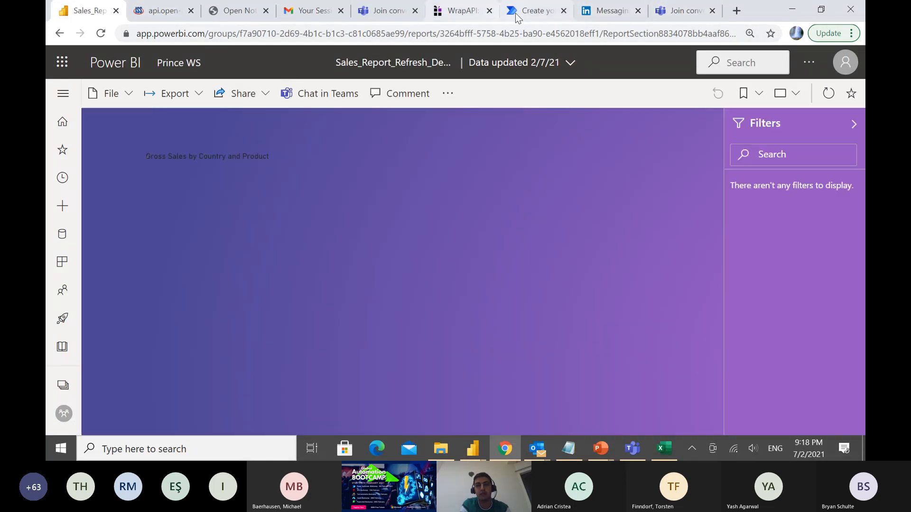
Switch to the untitled Power Automate flow and add the Power BI action Refresh a dataset below the HTTP request trigger
left_click(527, 12)
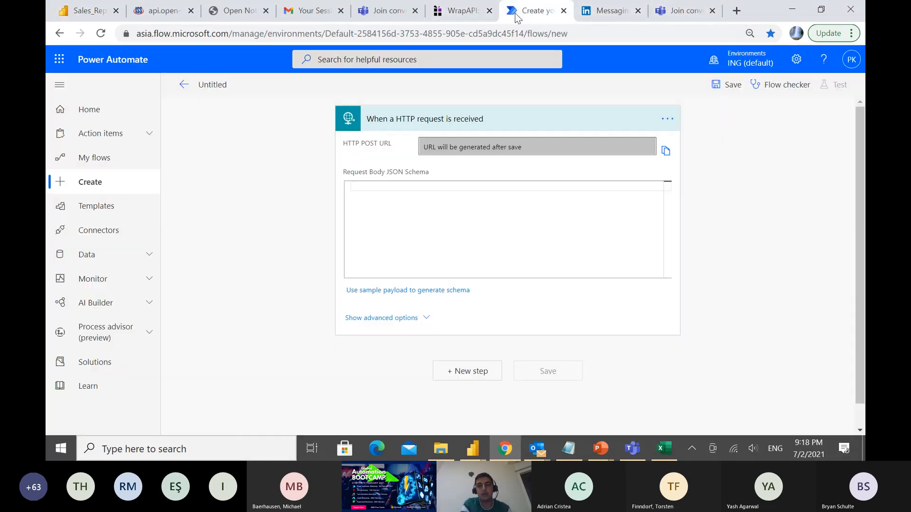
left_click(474, 372)
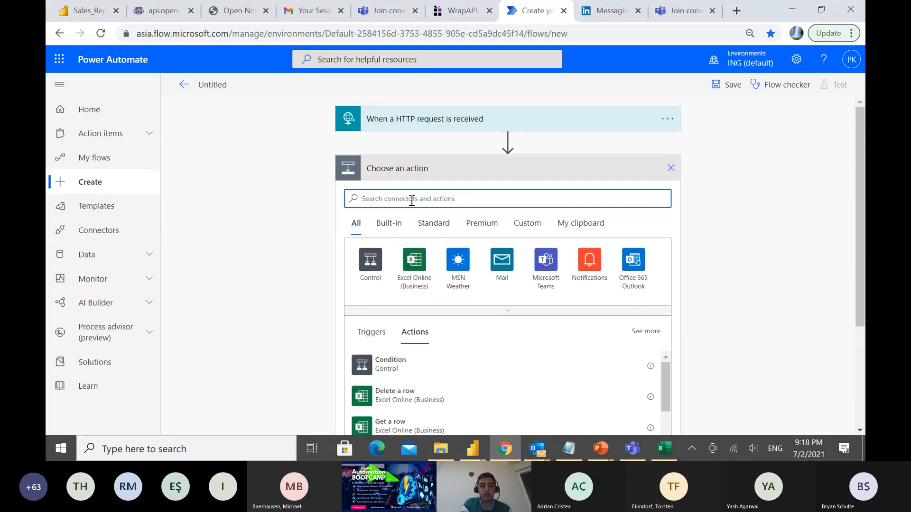
type("Power BU")
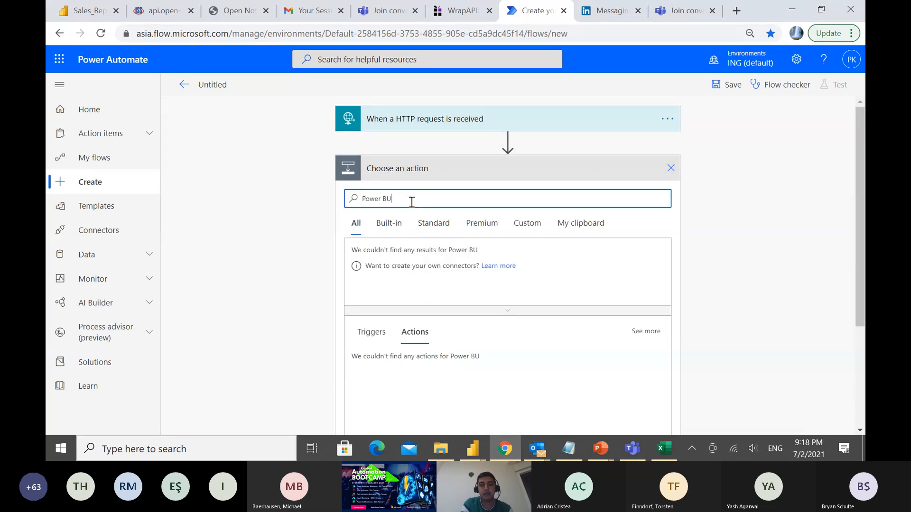
key("BackSpace")
type("I")
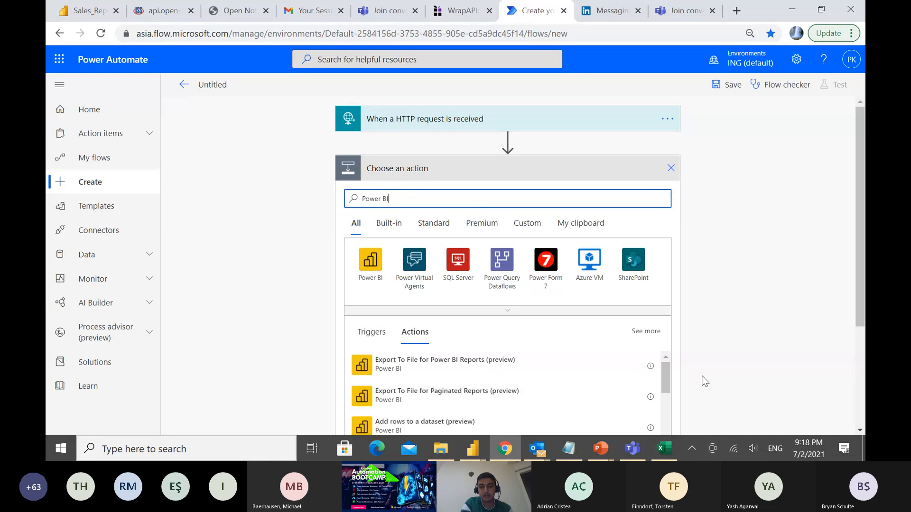
scroll(667, 386, "down", 2)
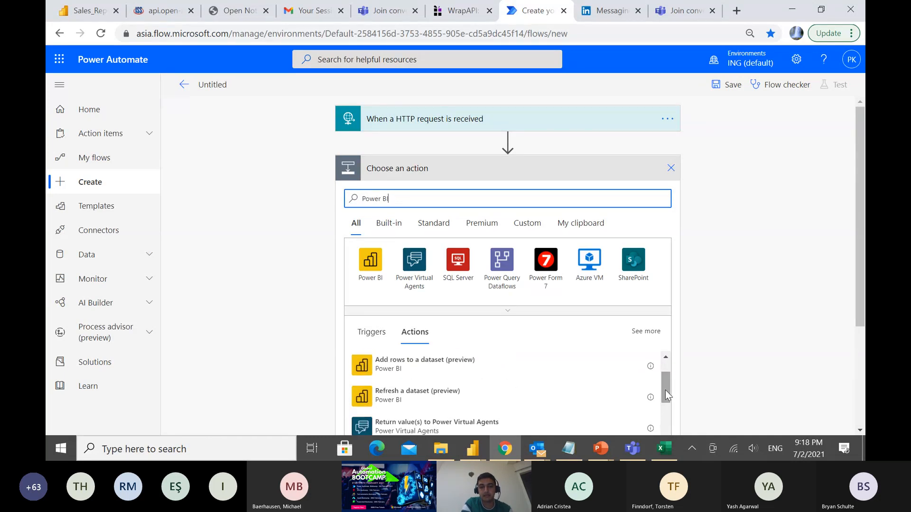
left_click(401, 397)
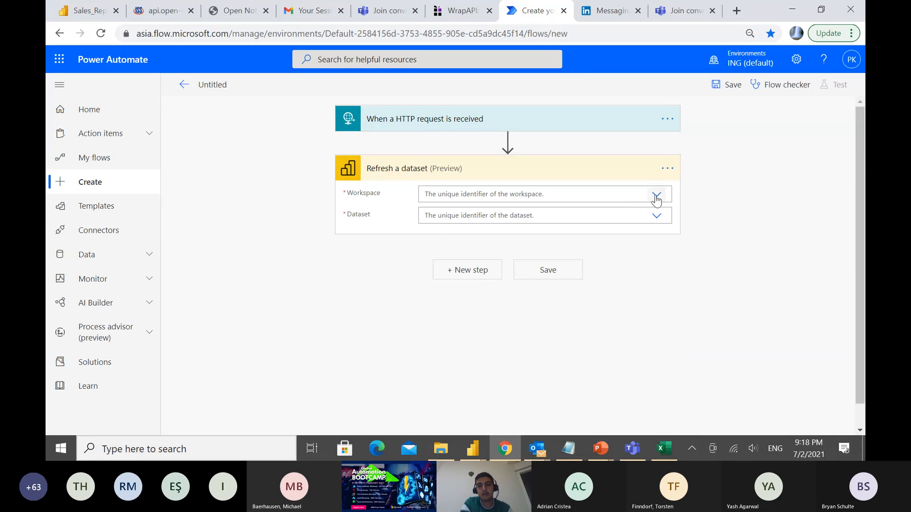
Set the refresh action to the named workspace instead of My Workspace and the Sales_Report_Refresh_Demo dataset, and save the flow
left_click(657, 198)
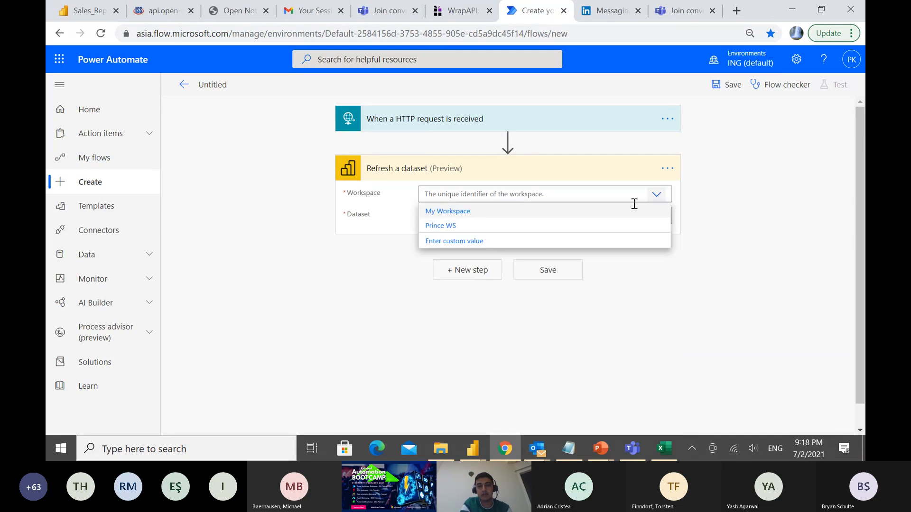
left_click(510, 231)
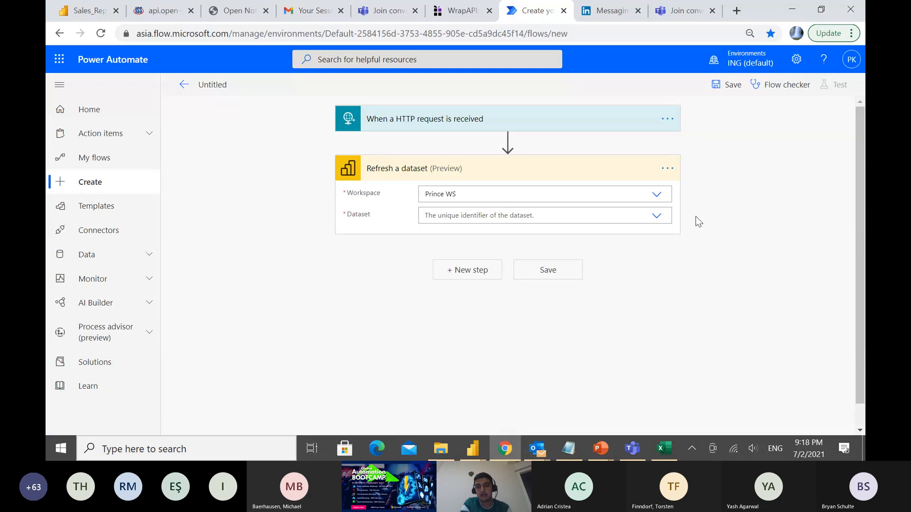
left_click(658, 217)
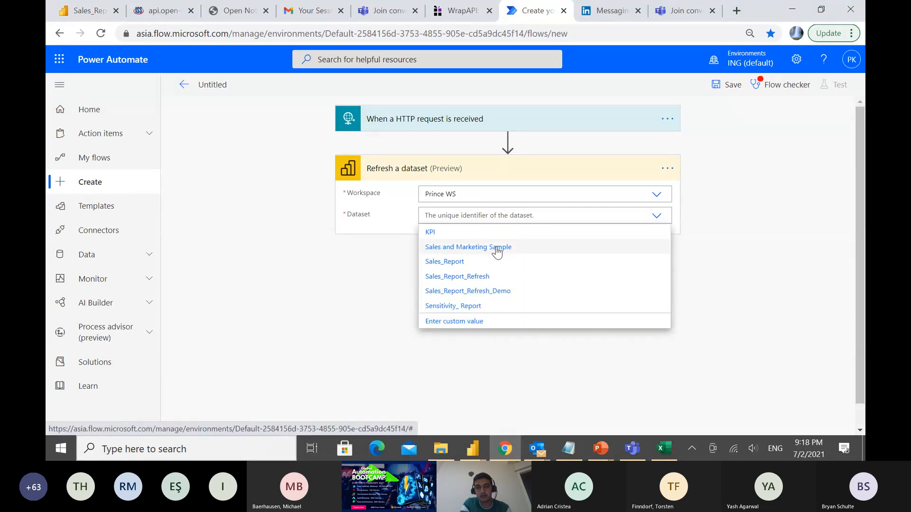
left_click(486, 291)
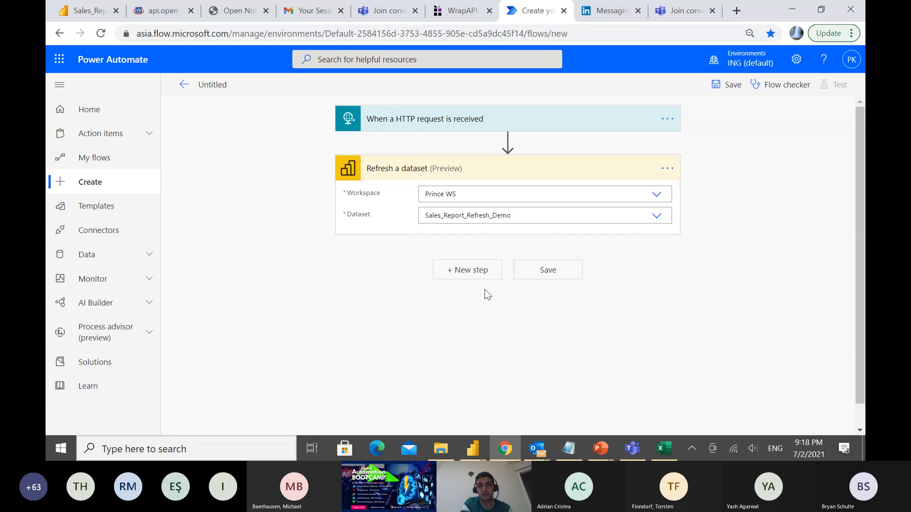
left_click(538, 273)
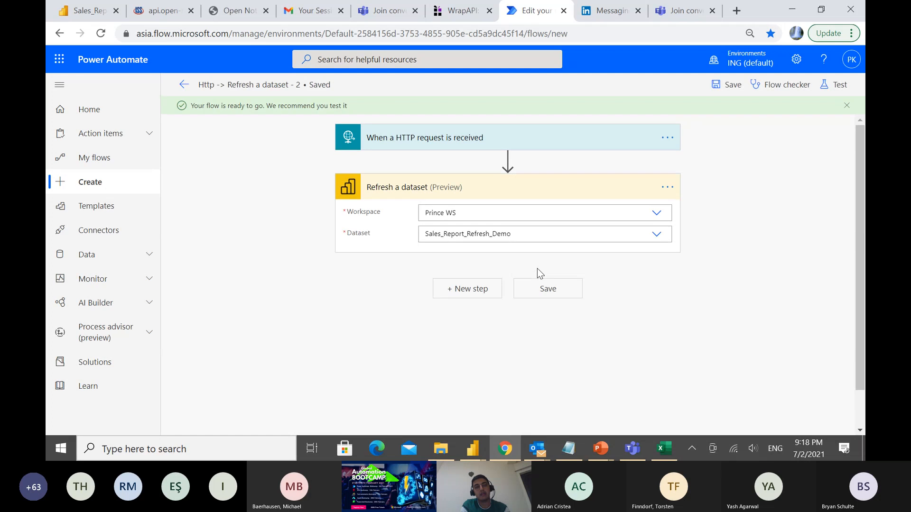
Expand the HTTP request trigger and copy its generated HTTP POST URL
left_click(574, 143)
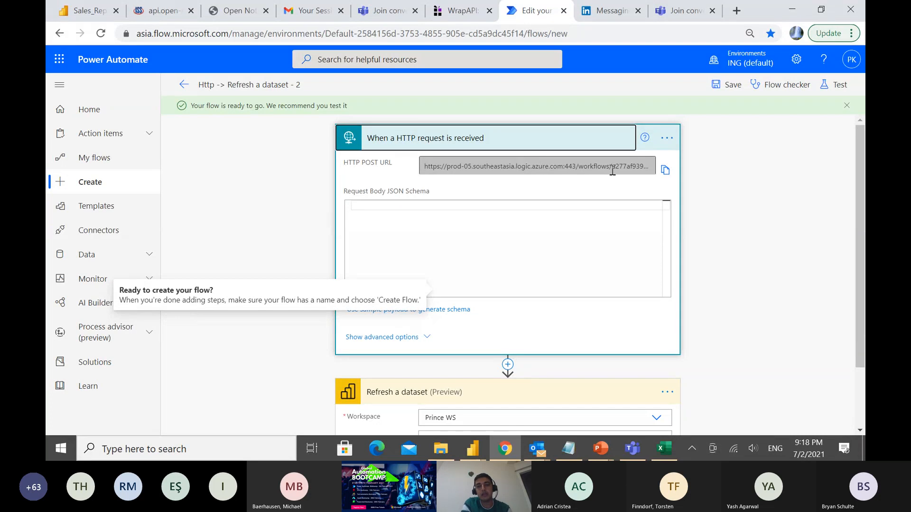
left_click(664, 172)
left_click(664, 171)
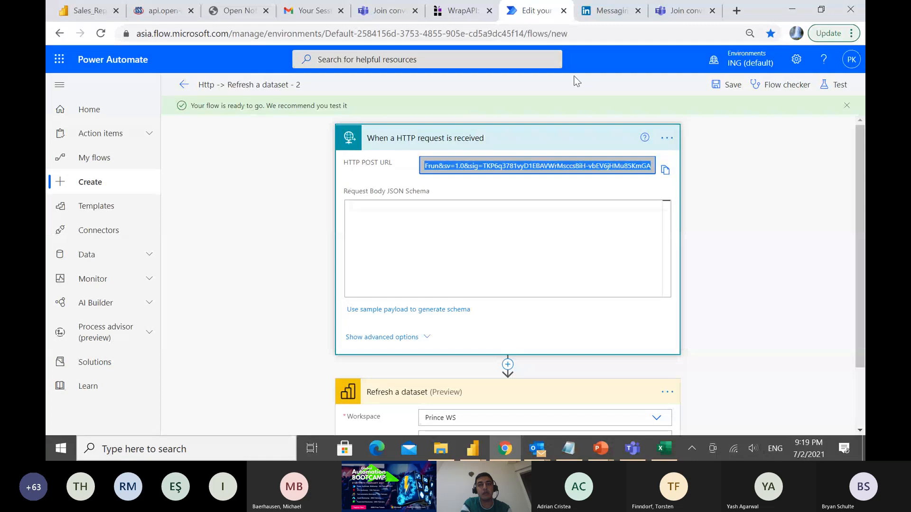
Switch to WrapAPI, start building a new API, and set its request method to POST
left_click(468, 13)
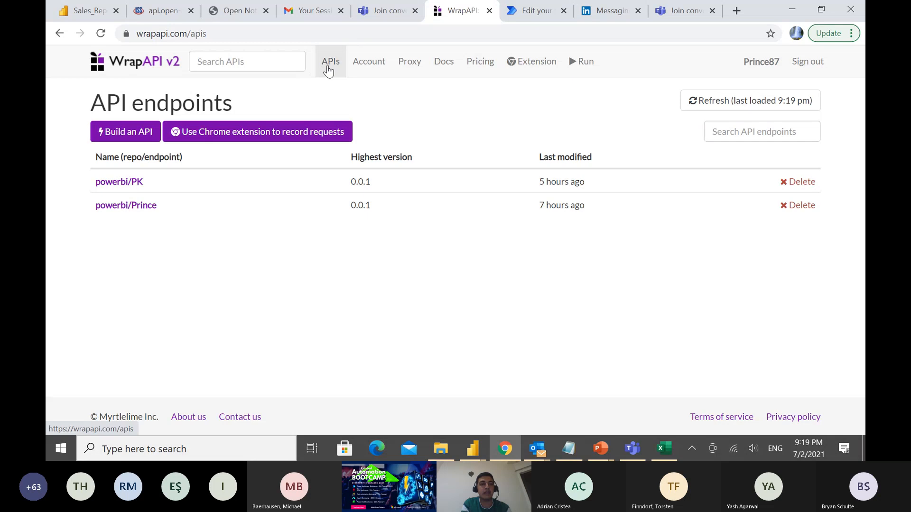
left_click(133, 132)
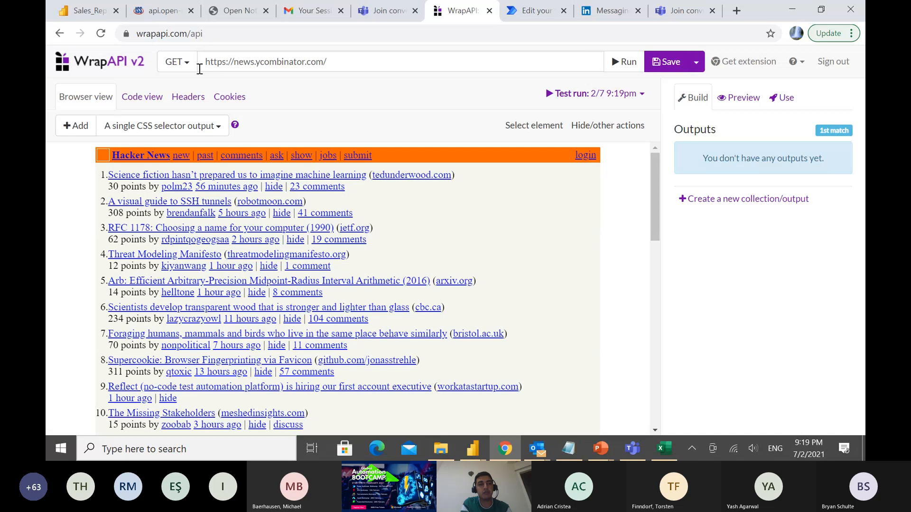
left_click(188, 65)
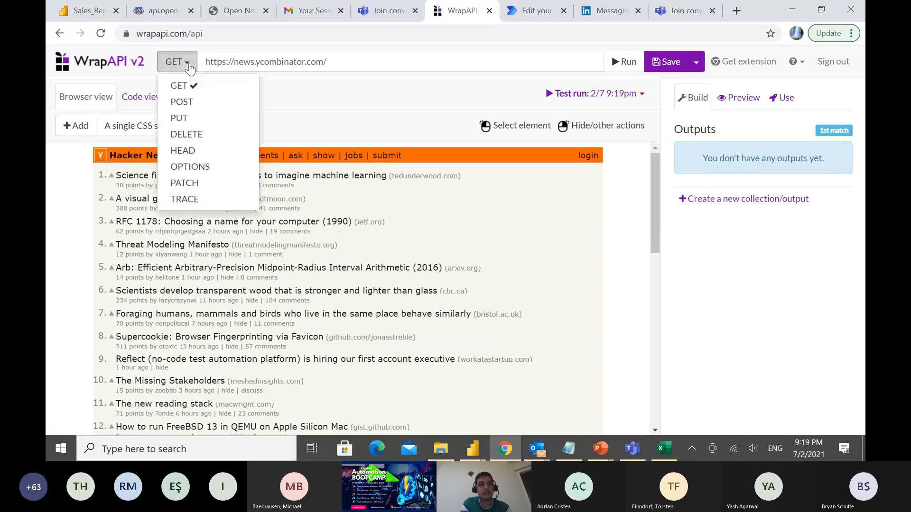
left_click(186, 102)
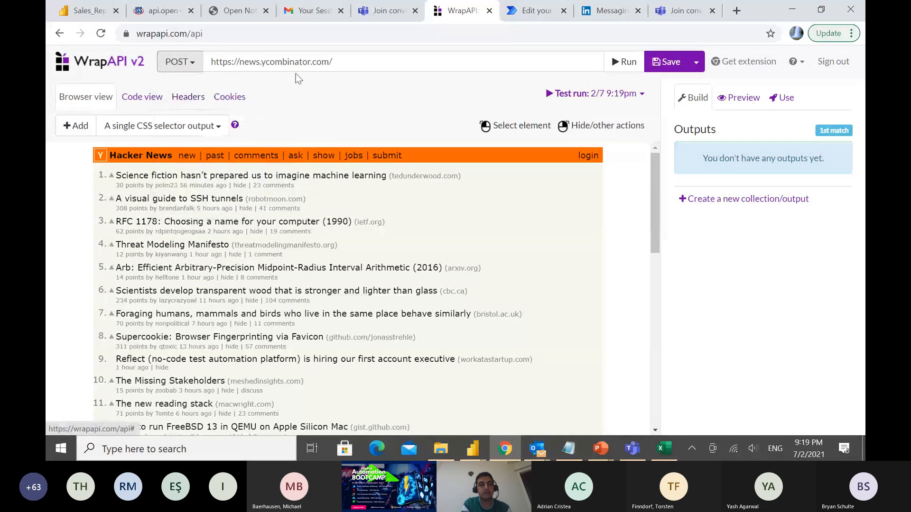
Replace the sample request URL of the new API with the copied flow URL
left_click(369, 61)
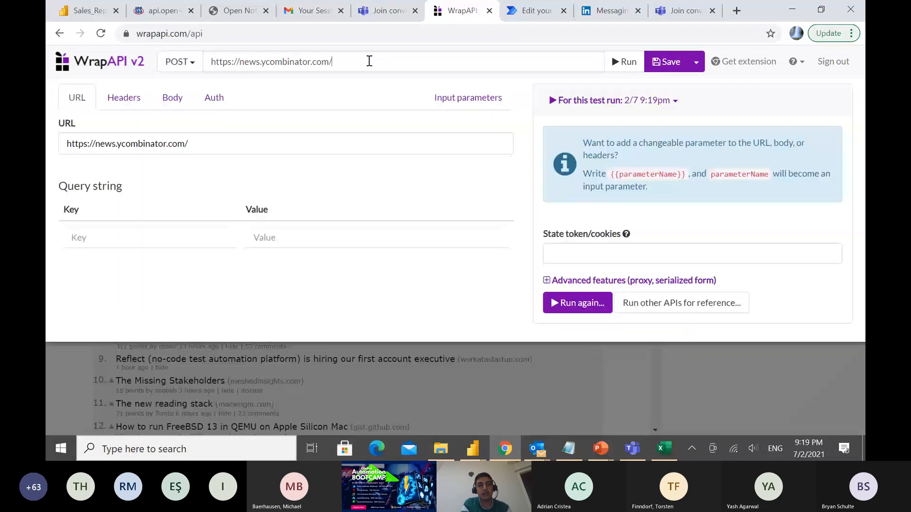
key("ctrl+a")
key("BackSpace")
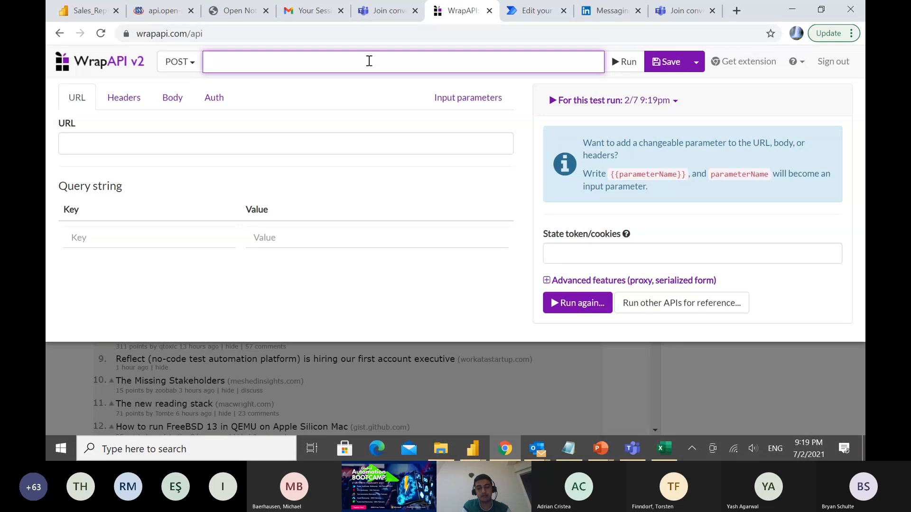
key("ctrl+v")
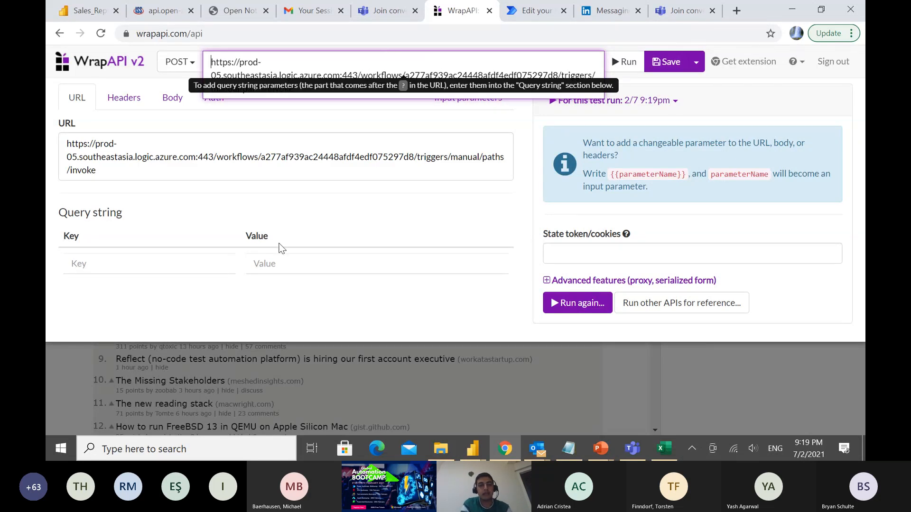
Switch to the untitled Notepad file and paste the full flow URL with its signature token below the existing text, separated by blank lines
left_click(196, 265)
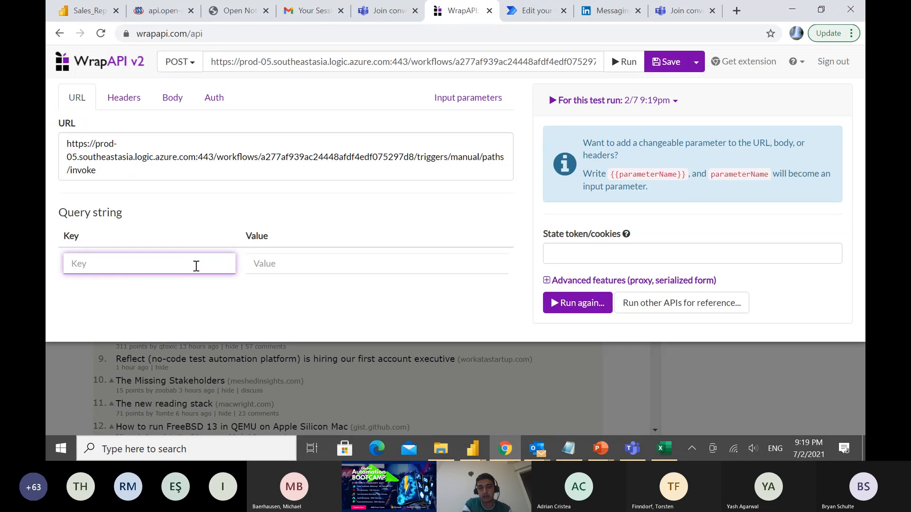
left_click(572, 448)
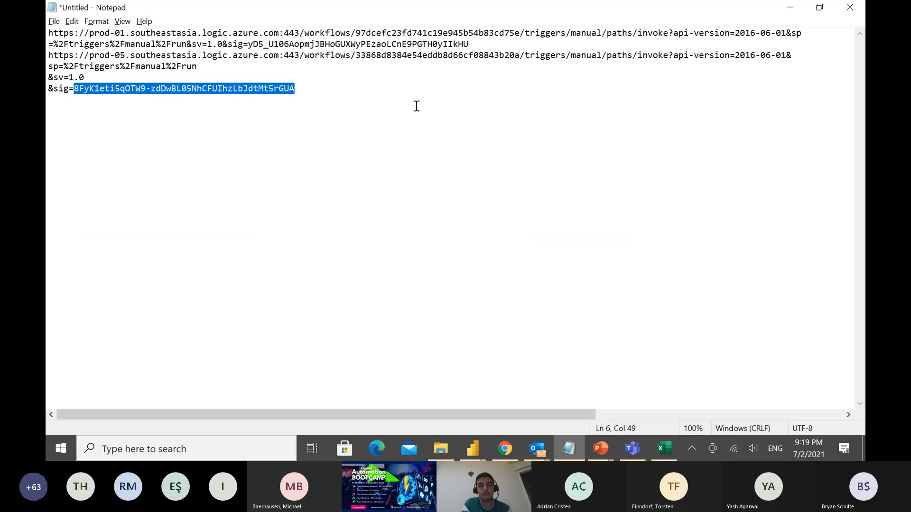
left_click(417, 106)
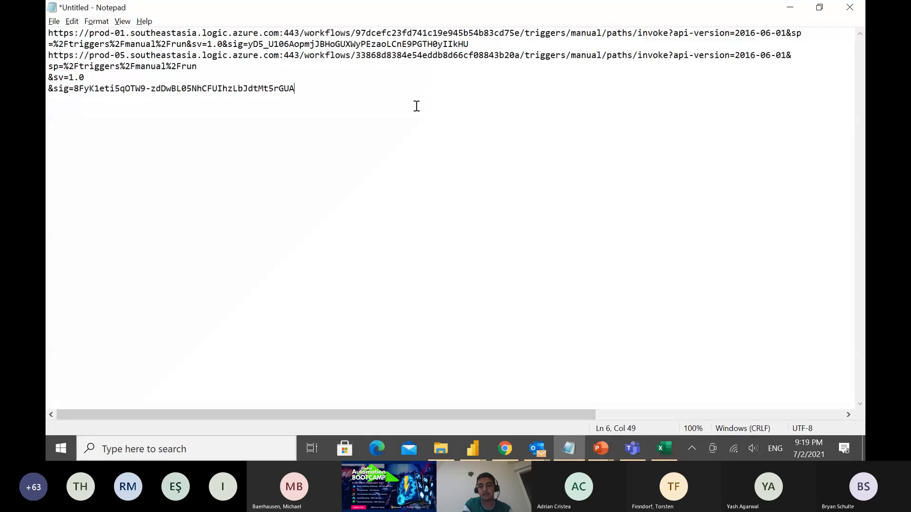
key("Return")
key("Return")
key("Return")
key("ctrl+v")
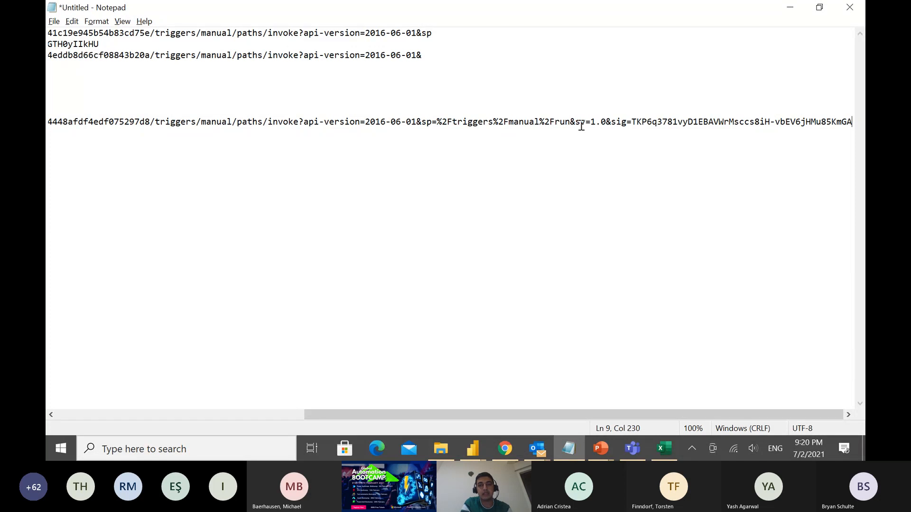
Break the pasted flow URL in Notepad onto a new line just before its sp parameter
double_click(429, 124)
left_click(423, 123)
key("alt+Tab")
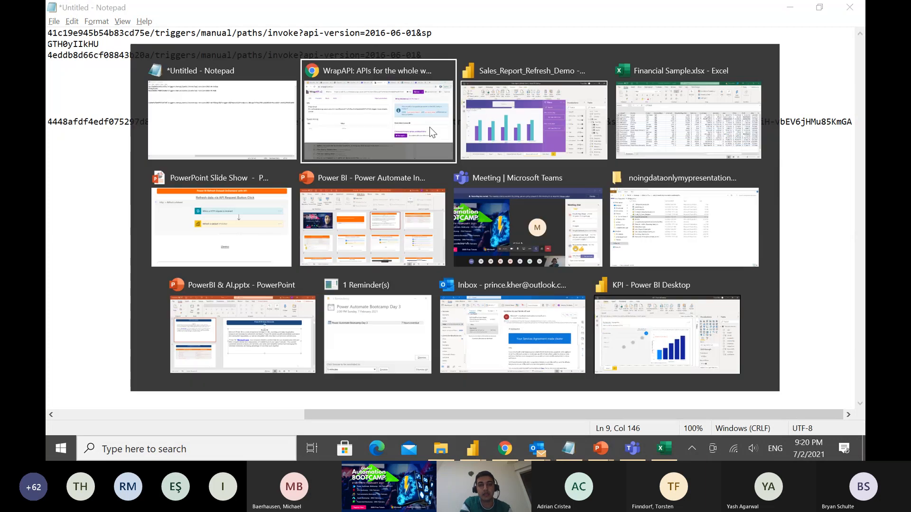
key("alt+Tab")
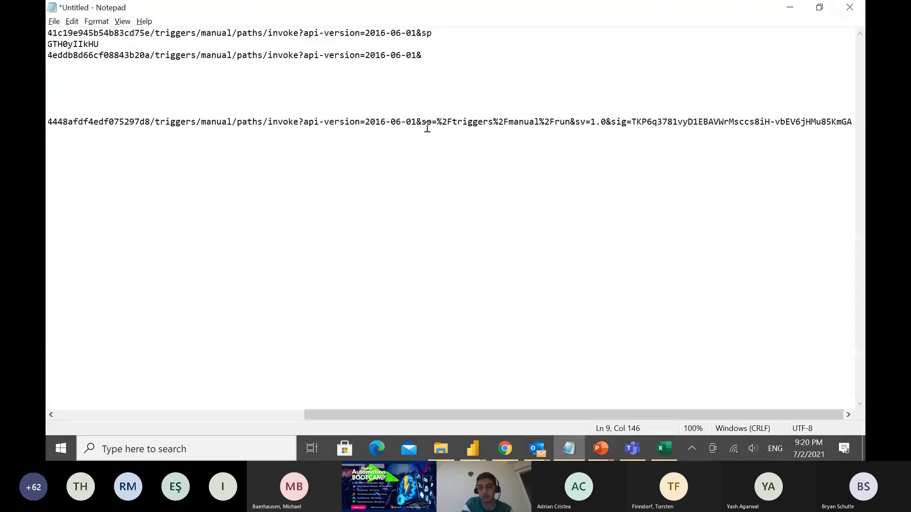
key("Return")
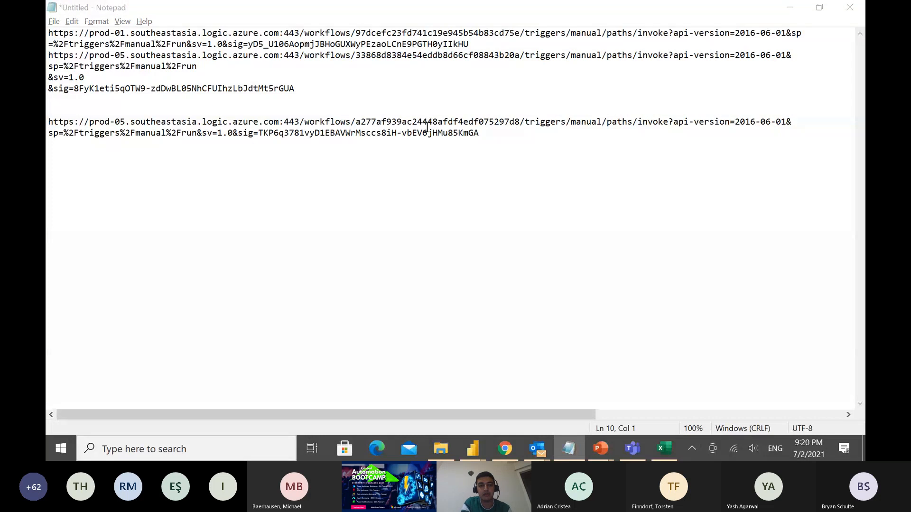
Return to WrapAPI and add a query-string parameter with key sv and value /triggers/path/run, checking it against the URL in Notepad
key("alt+Tab")
type("sv")
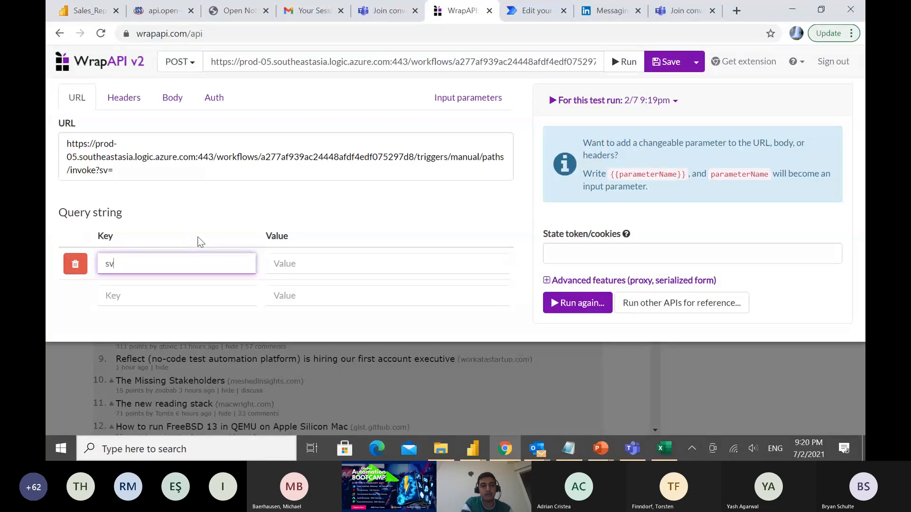
left_click(304, 262)
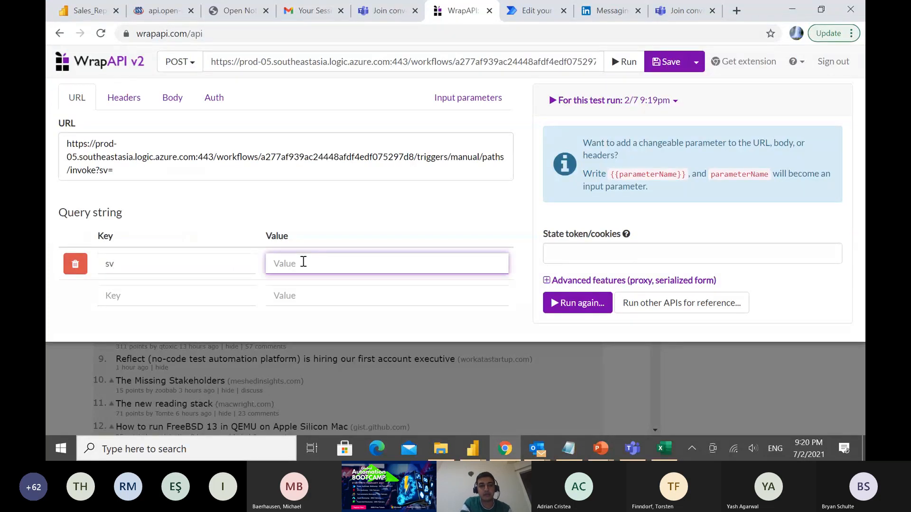
key("alt+Tab")
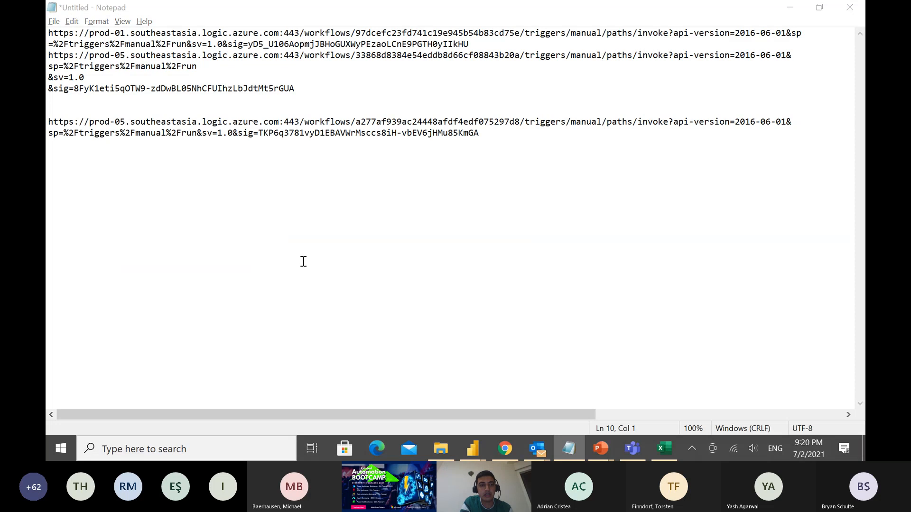
key("alt+Tab")
type("/tri")
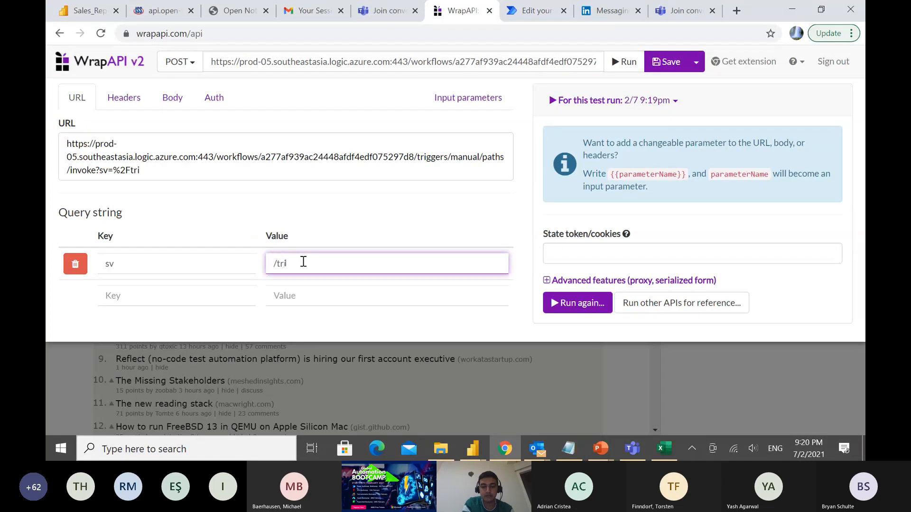
type("ggers/")
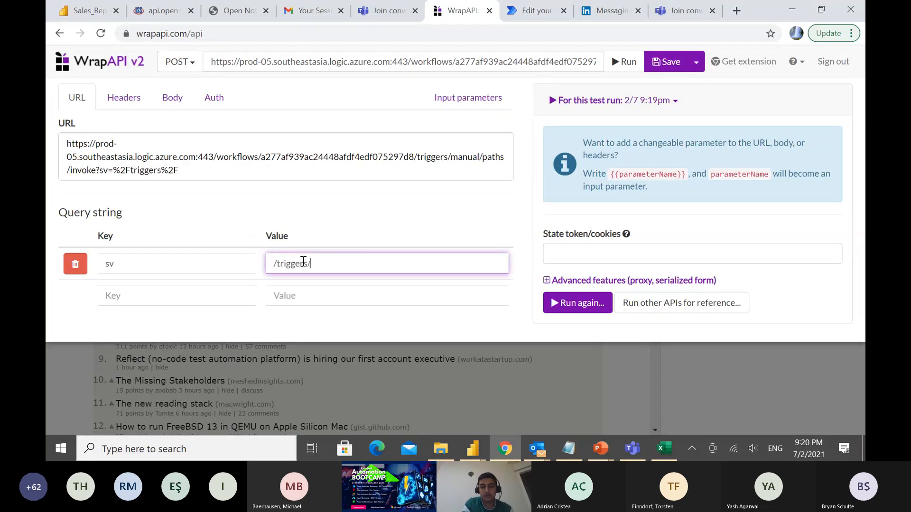
type("path/run")
key("alt+Tab")
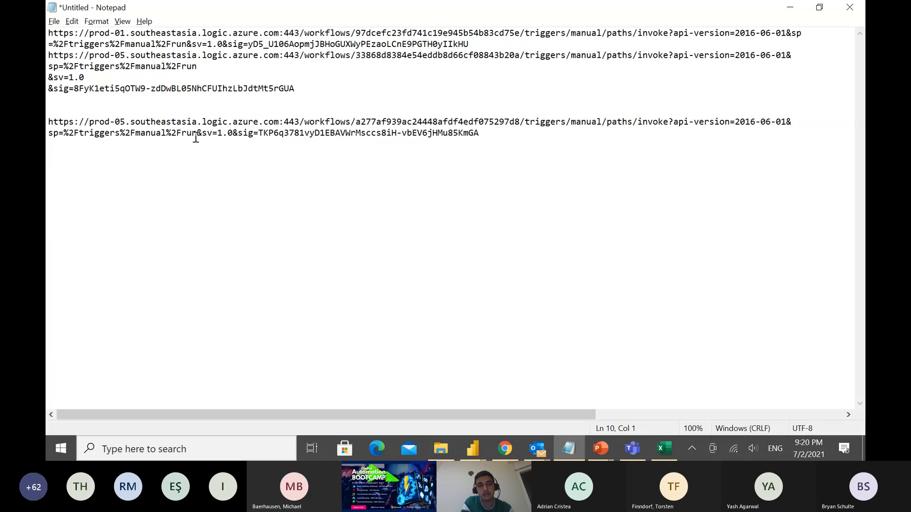
key("alt+Tab")
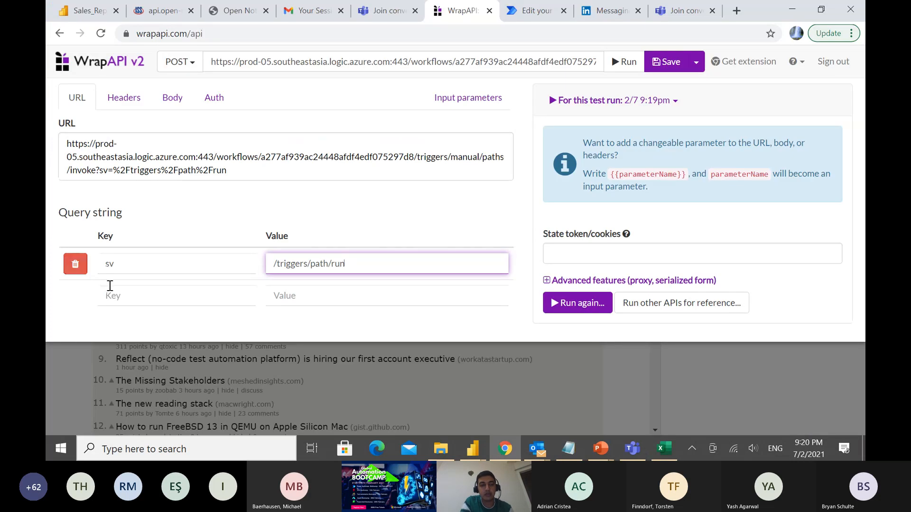
Add a second query-string parameter with key sv and value 1.0, checking it against the URL in Notepad
left_click(111, 291)
key("alt+Tab")
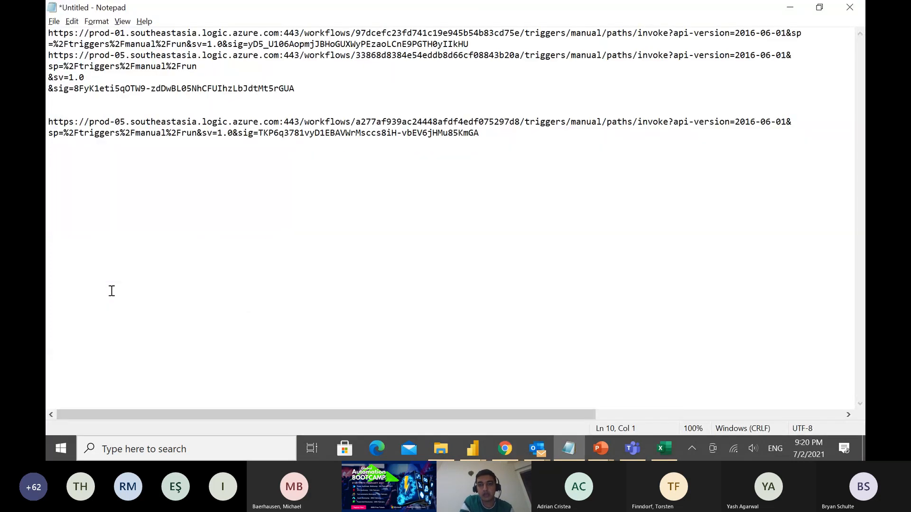
key("alt+Tab")
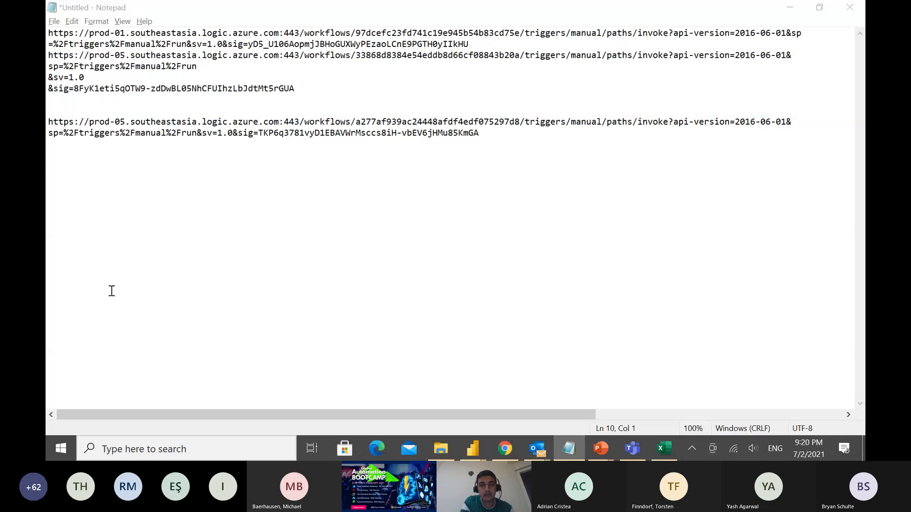
key("alt+Tab")
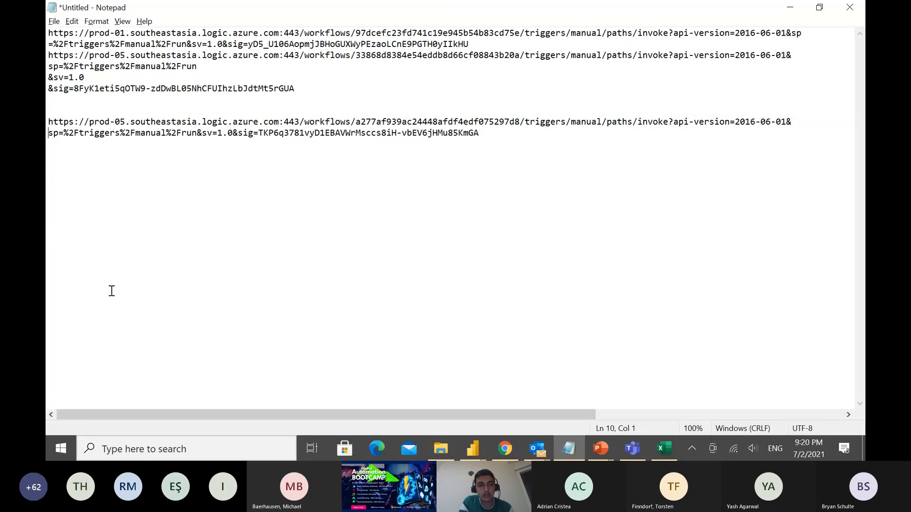
key("alt+Tab")
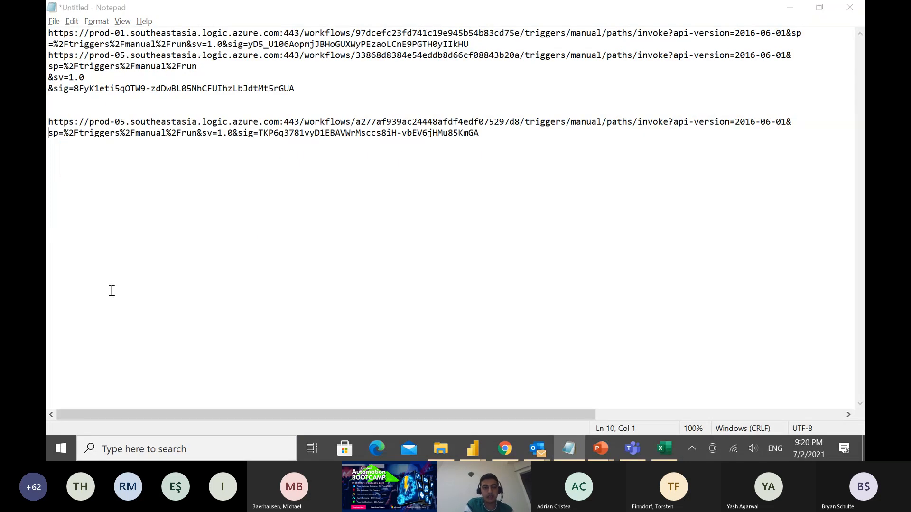
type("sv")
key("Tab")
type("1")
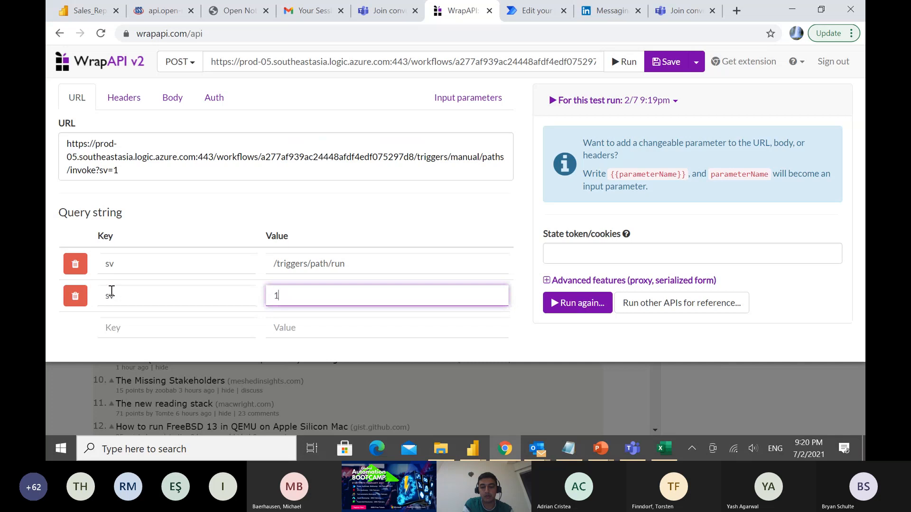
Add a query-string parameter with key api-version and value 2016-06-01, copying the value from the flow URL in Notepad
left_click(114, 322)
type("api-")
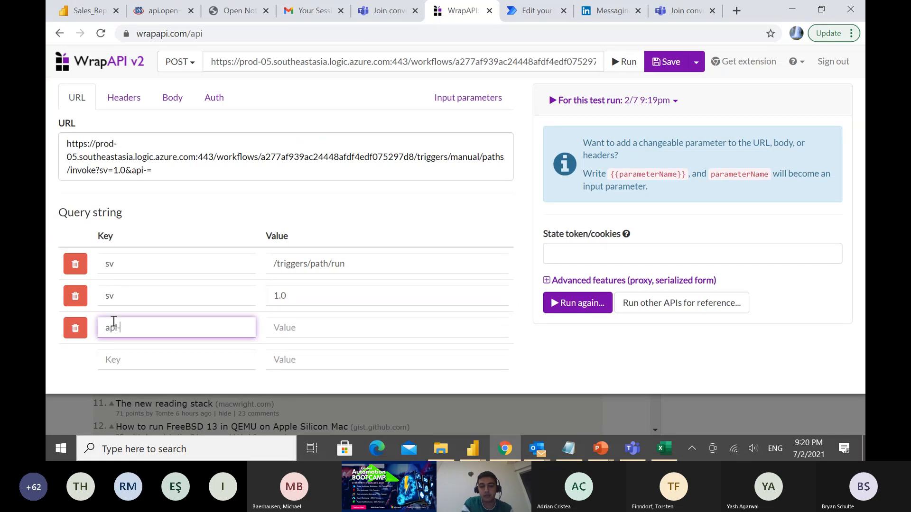
type("version")
key("Tab")
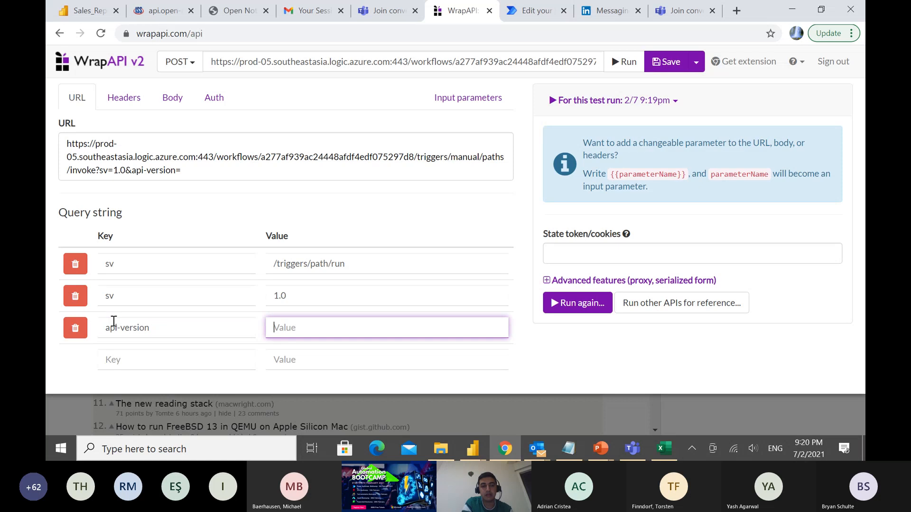
key("alt+Tab")
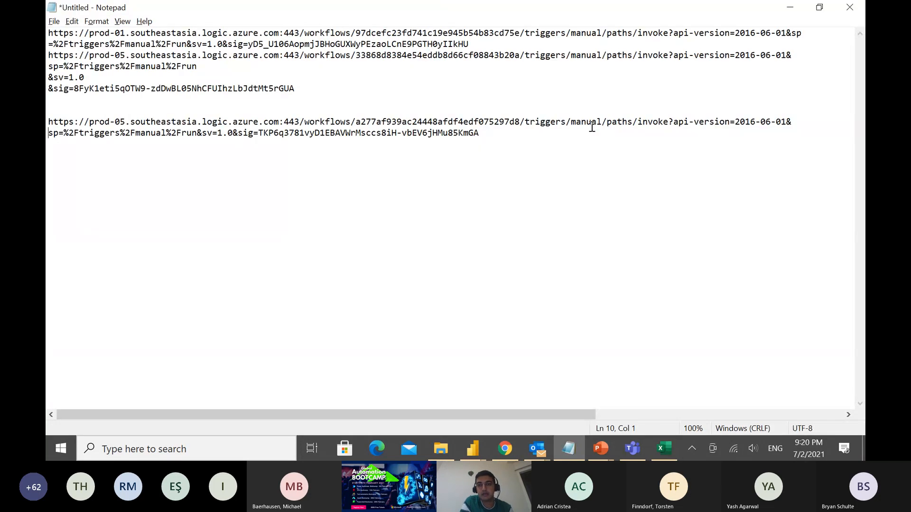
left_click_drag(734, 122, 785, 120)
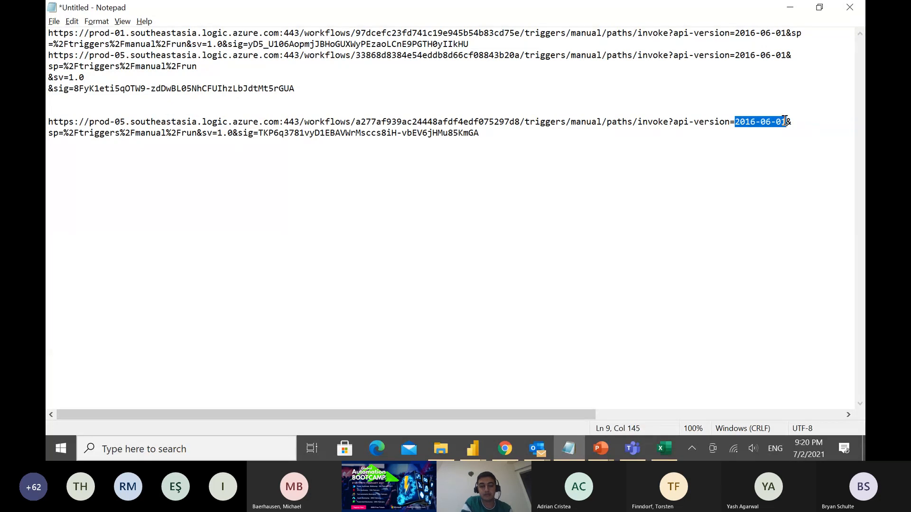
key("ctrl+c")
key("alt+Tab")
key("ctrl+v")
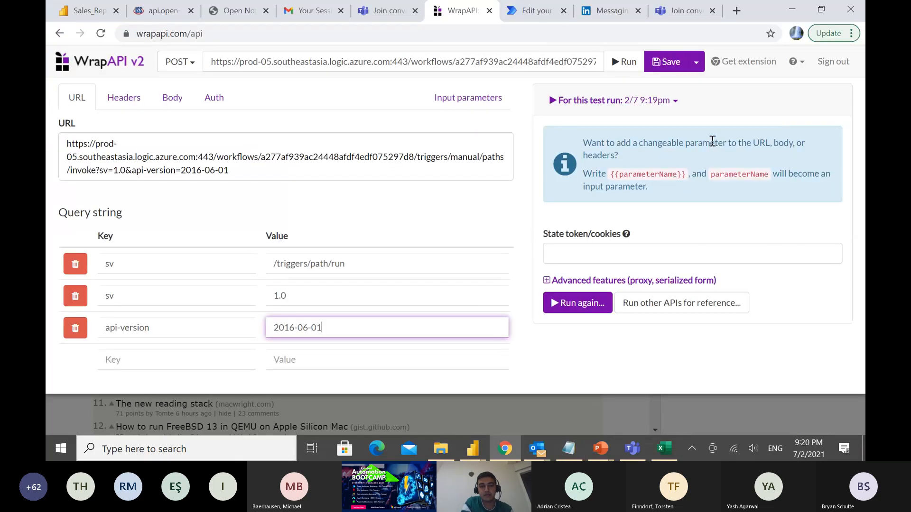
Add a query-string parameter with key sig and paste the signature token copied from the flow URL in Notepad as its value
left_click(152, 368)
type("sig")
key("Tab")
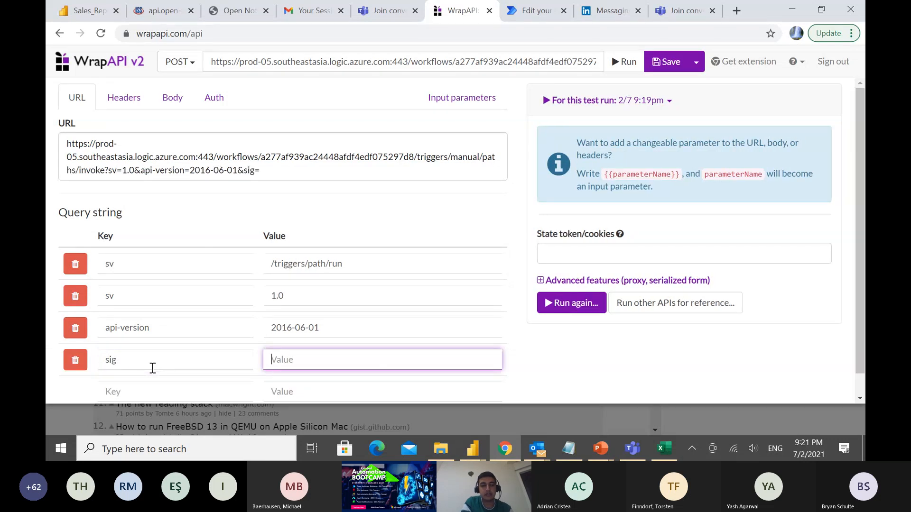
key("alt+Tab")
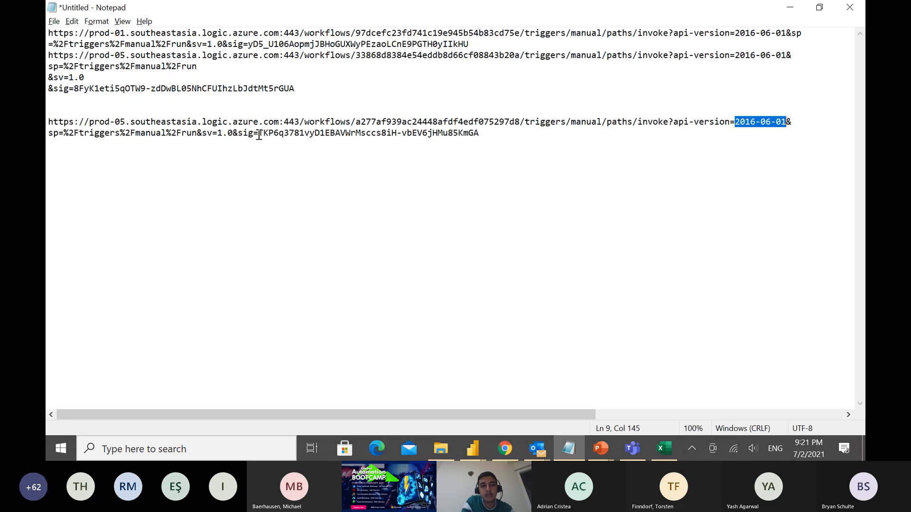
left_click_drag(259, 134, 484, 142)
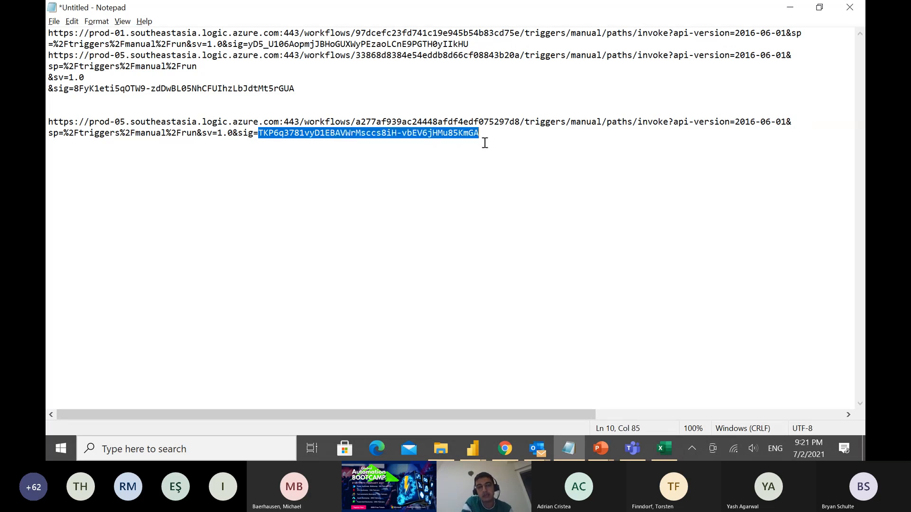
left_click(484, 142)
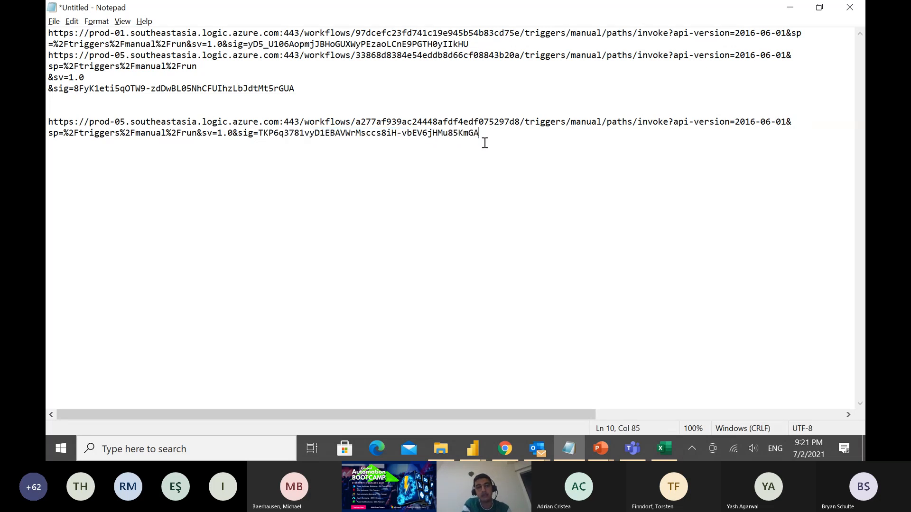
left_click(260, 137, "shift")
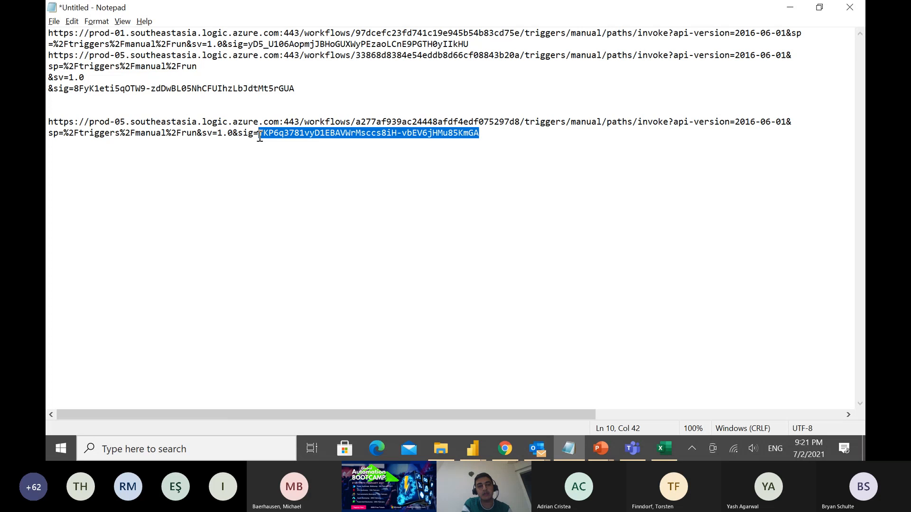
key("alt+Tab")
left_click(332, 352)
key("ctrl+v")
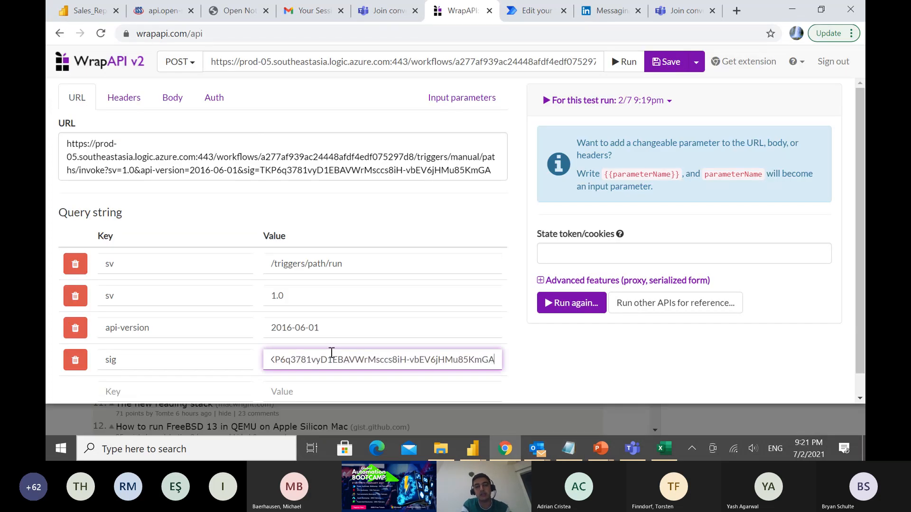
key("Home")
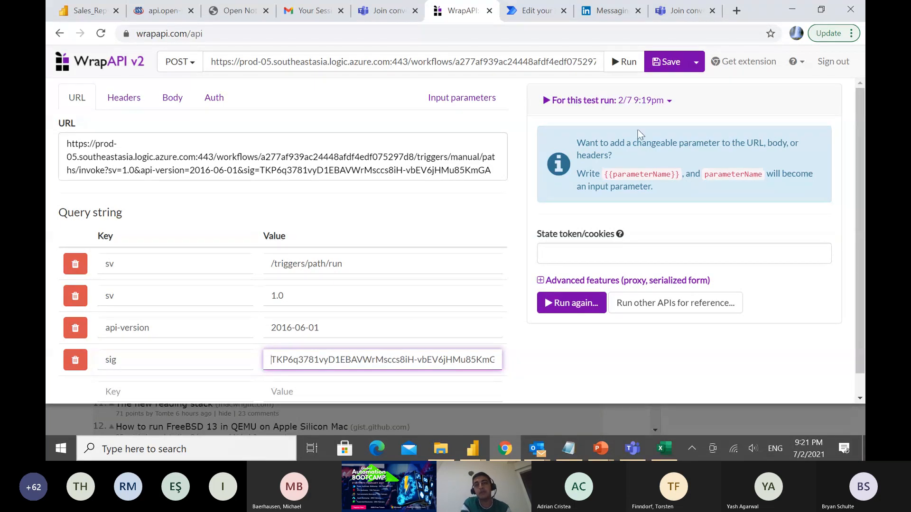
Start a run of the API with the new URL and delete the old test cases
left_click(671, 67)
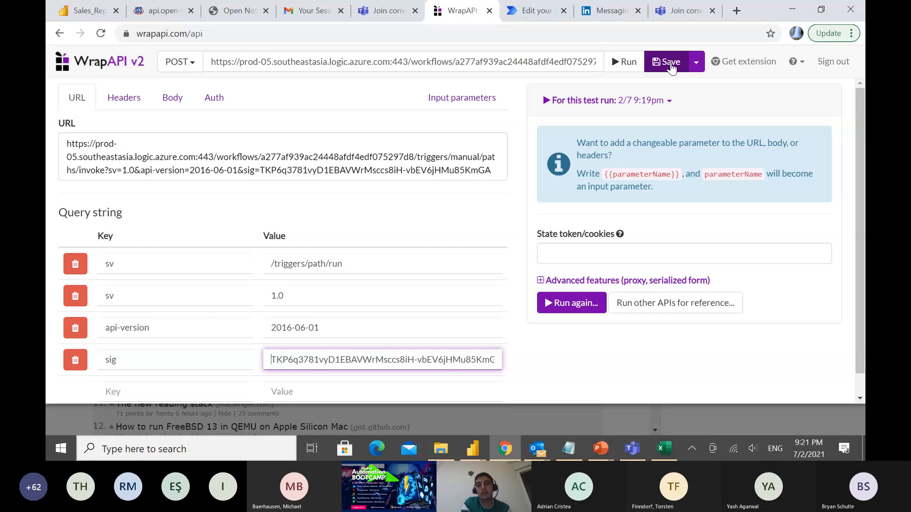
left_click(634, 65)
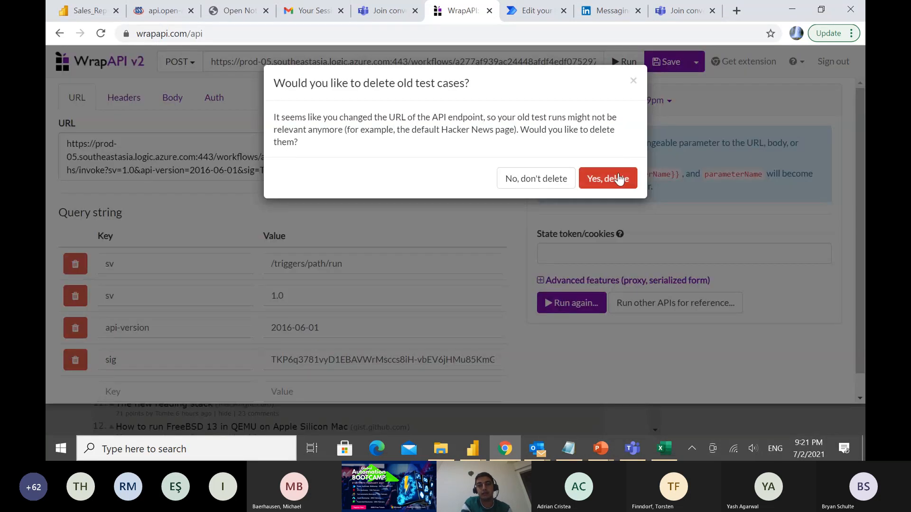
left_click(619, 178)
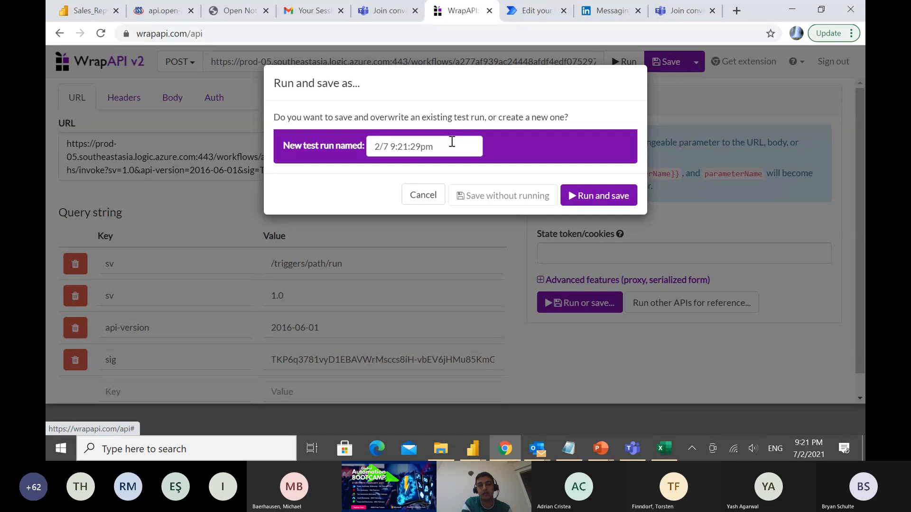
Name the new test run Test_Demo, then run and save it
left_click(452, 142)
key("ctrl+a")
key("BackSpace")
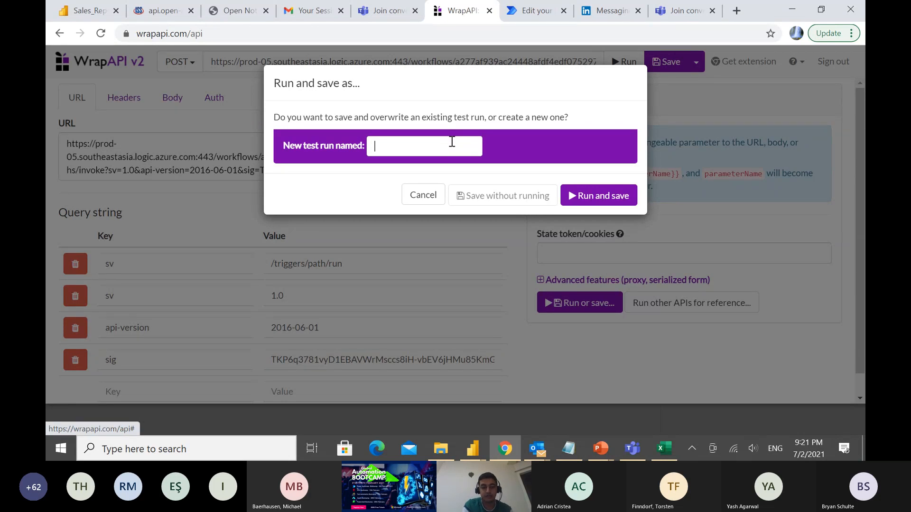
type("Test_Demo")
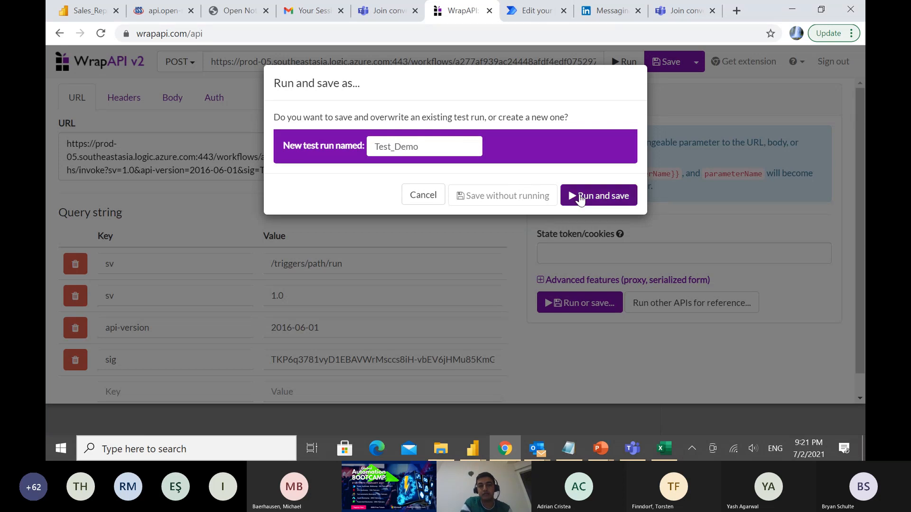
left_click(579, 197)
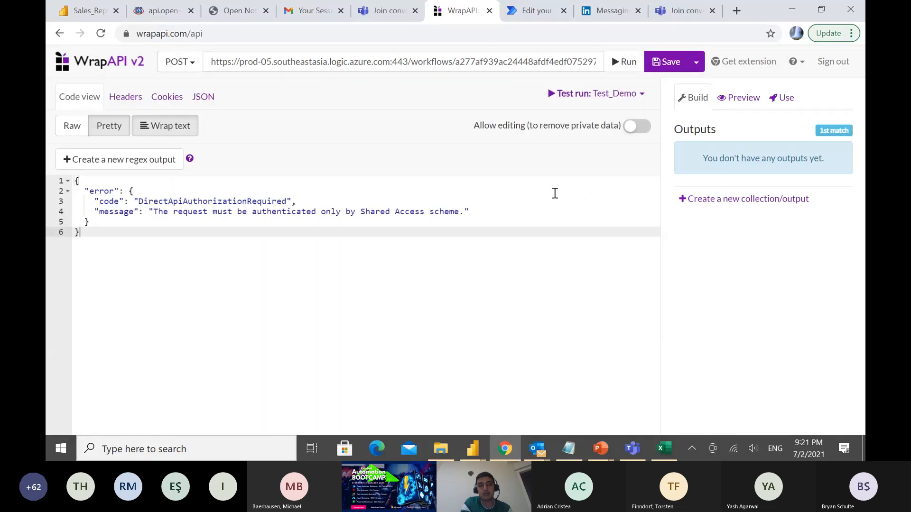
Save the API as an endpoint named Demo in the powerbi repository
left_click(781, 101)
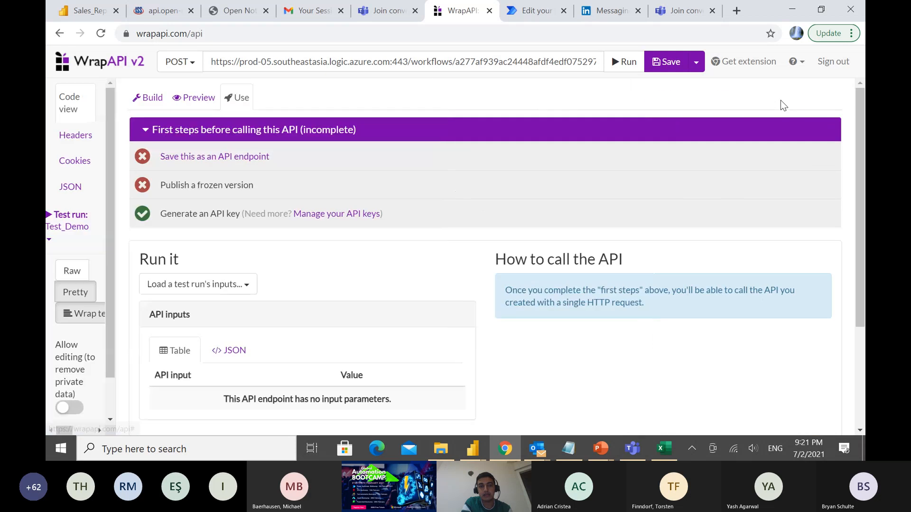
left_click(177, 158)
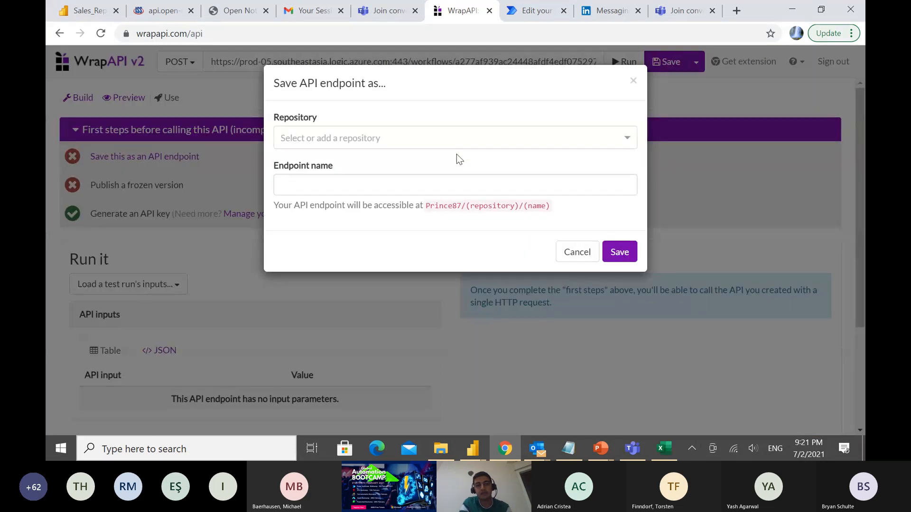
left_click(627, 138)
left_click(543, 169)
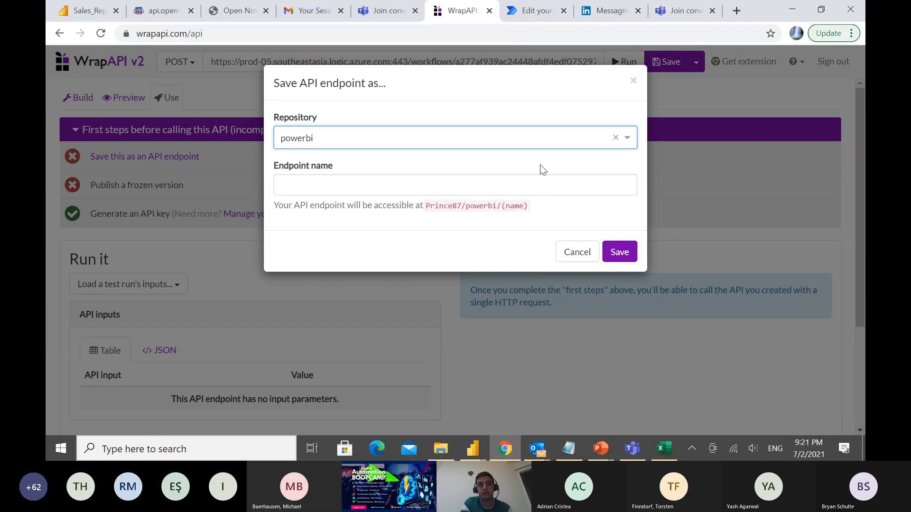
left_click(445, 190)
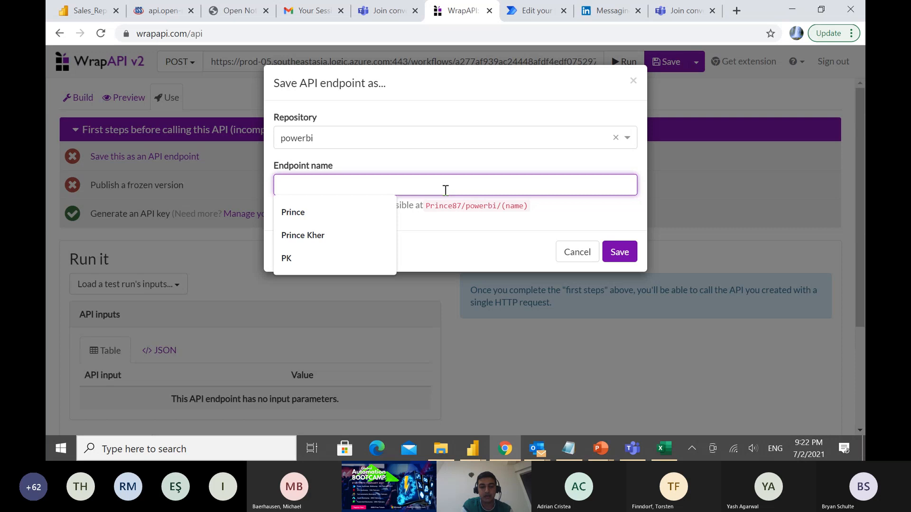
type("Demo")
left_click(629, 256)
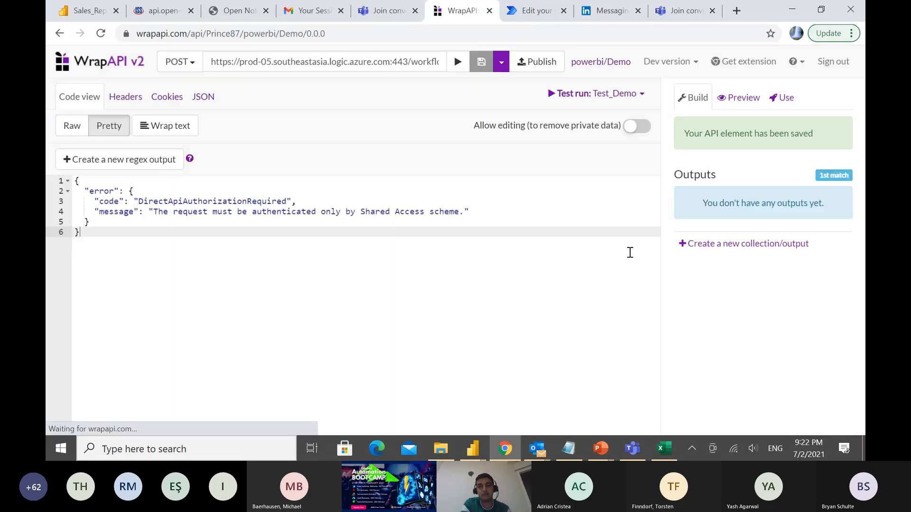
Publish the Demo endpoint as version 0.0.1 and copy the link address for calling it
left_click(546, 67)
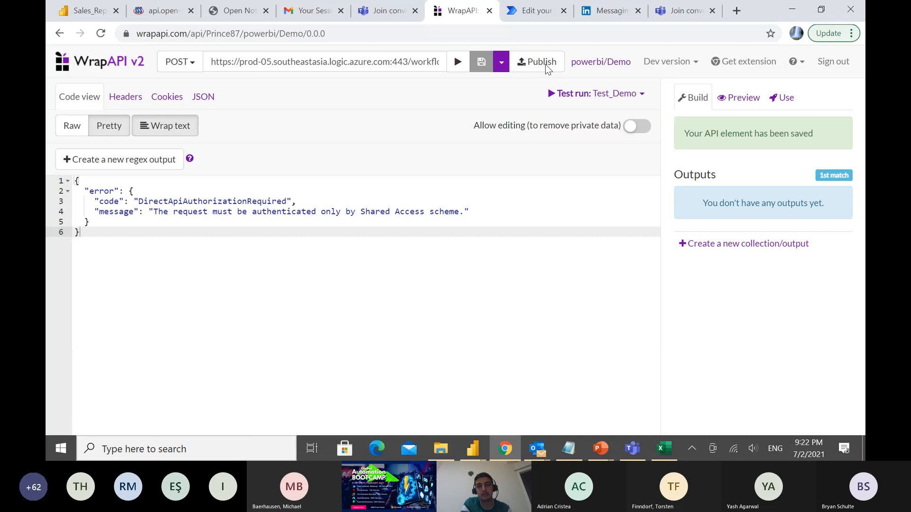
left_click(612, 401)
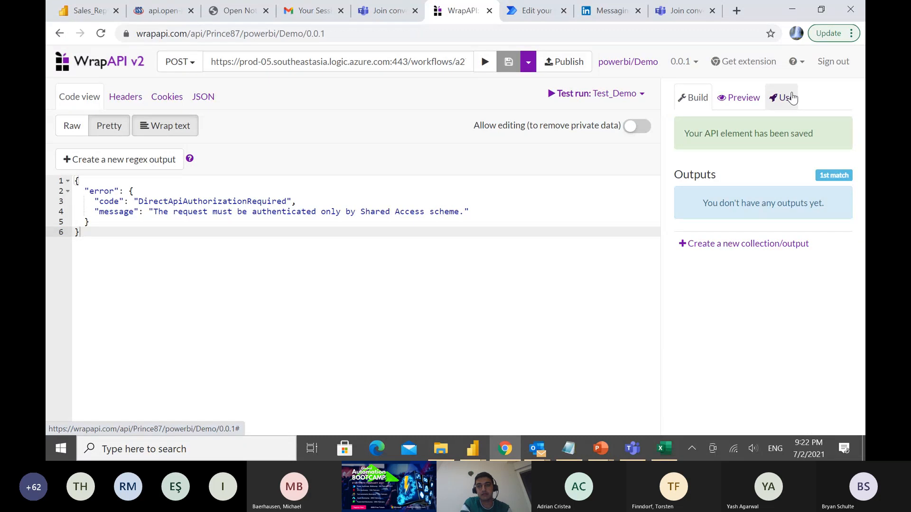
left_click(791, 97)
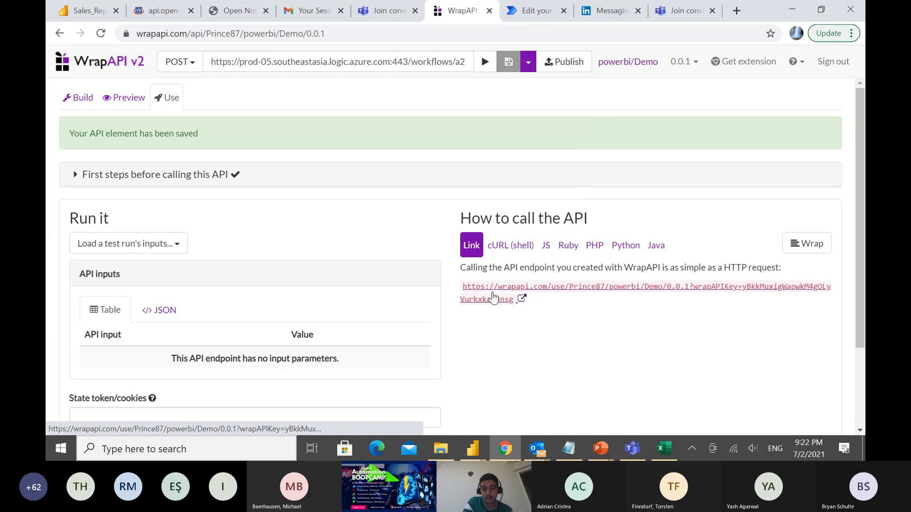
right_click(494, 295)
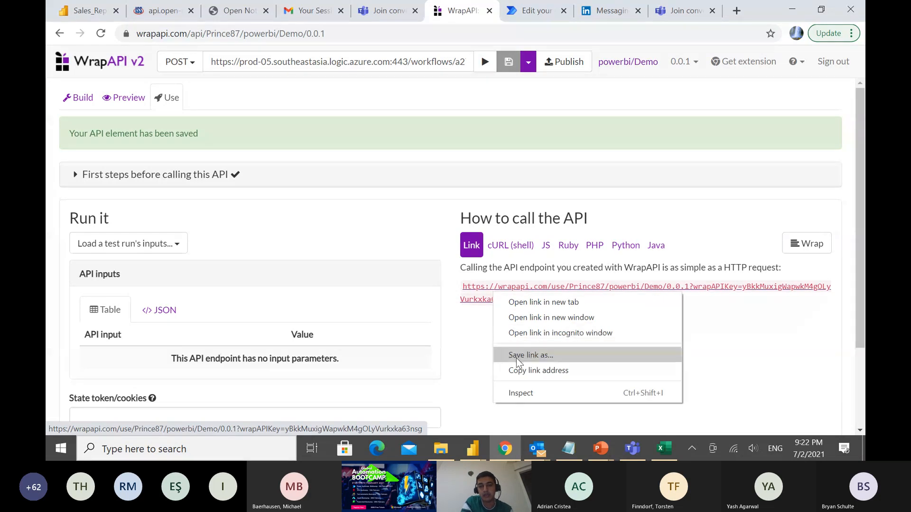
left_click(519, 370)
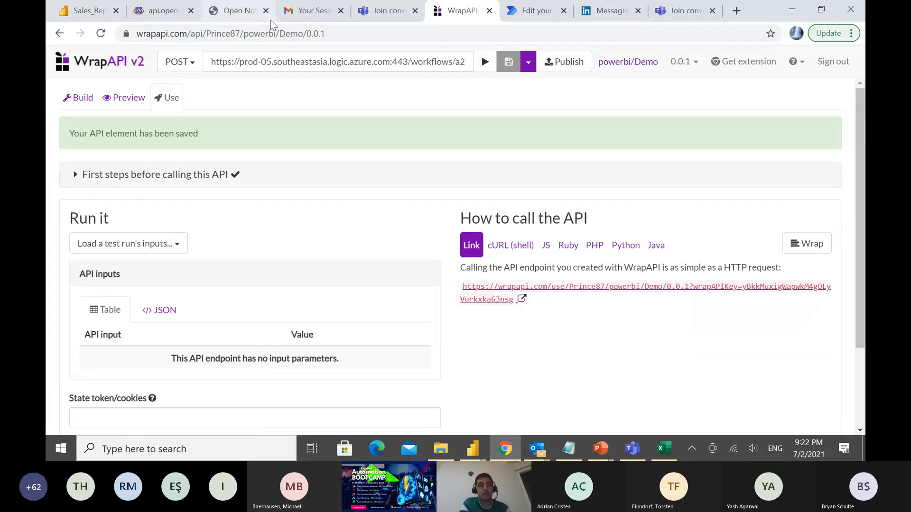
Switch to the Power BI sales report and open its Dataset Refresh API page
left_click(72, 12)
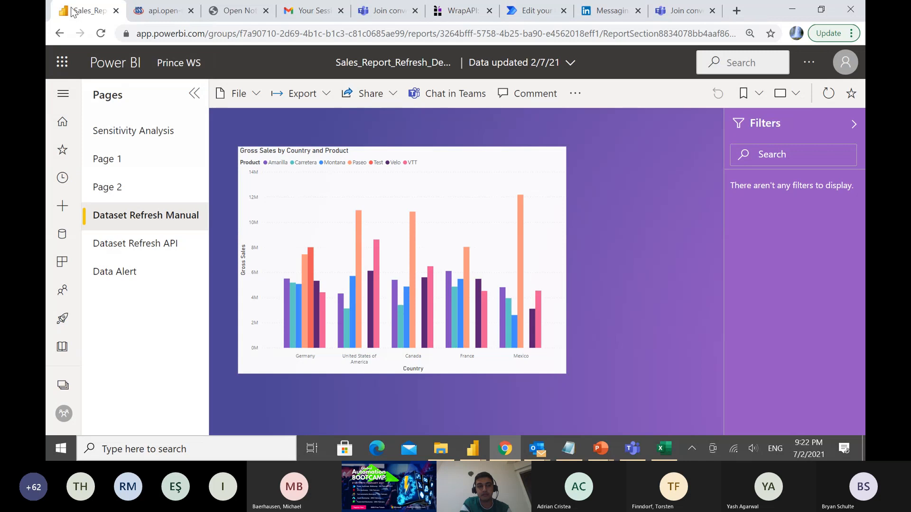
left_click(149, 250)
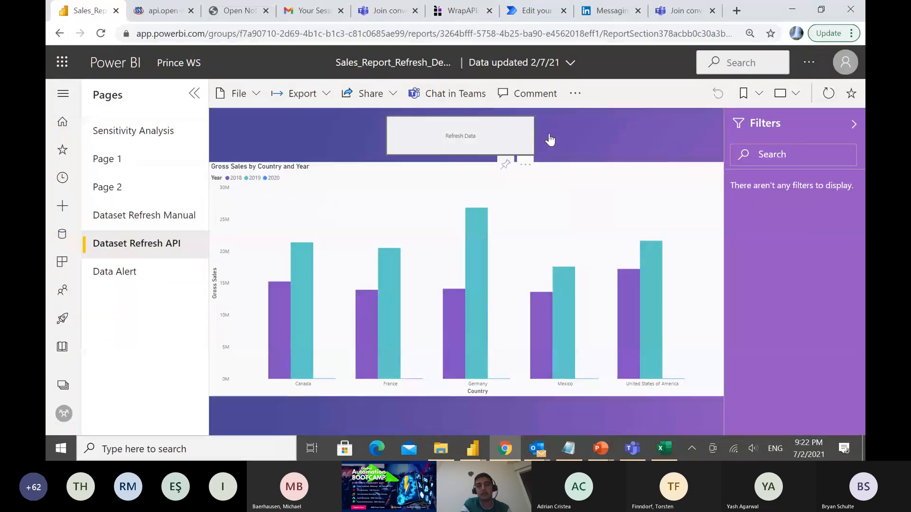
Open the sales report for editing and select the Refresh Data button on the Dataset Refresh API page
left_click(575, 94)
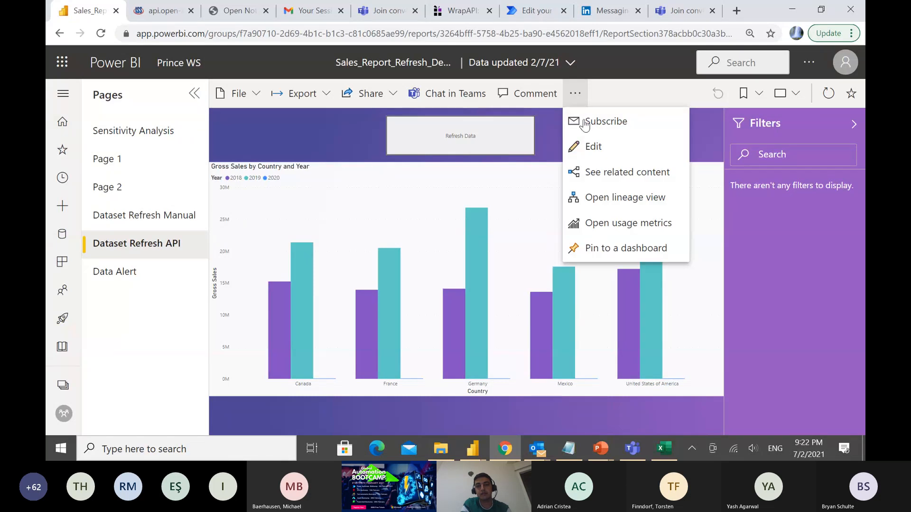
left_click(588, 148)
left_click(437, 138)
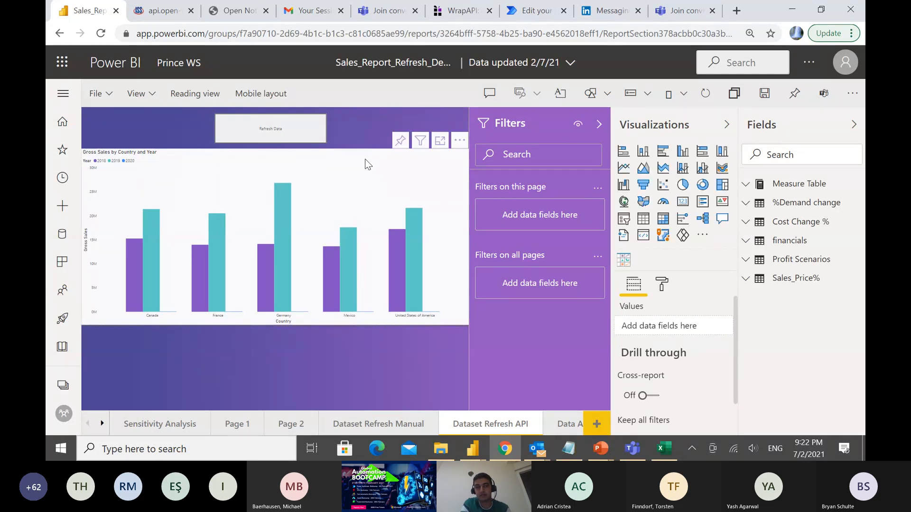
left_click(273, 130)
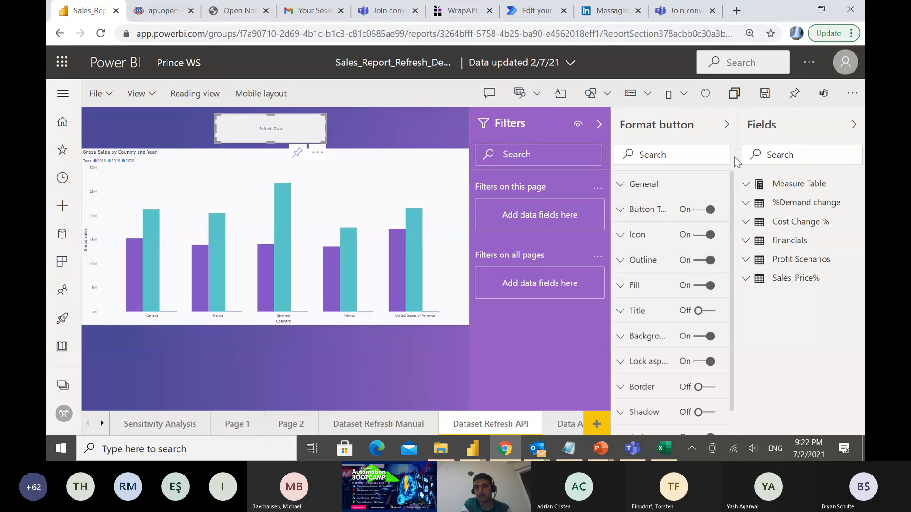
left_click(263, 127)
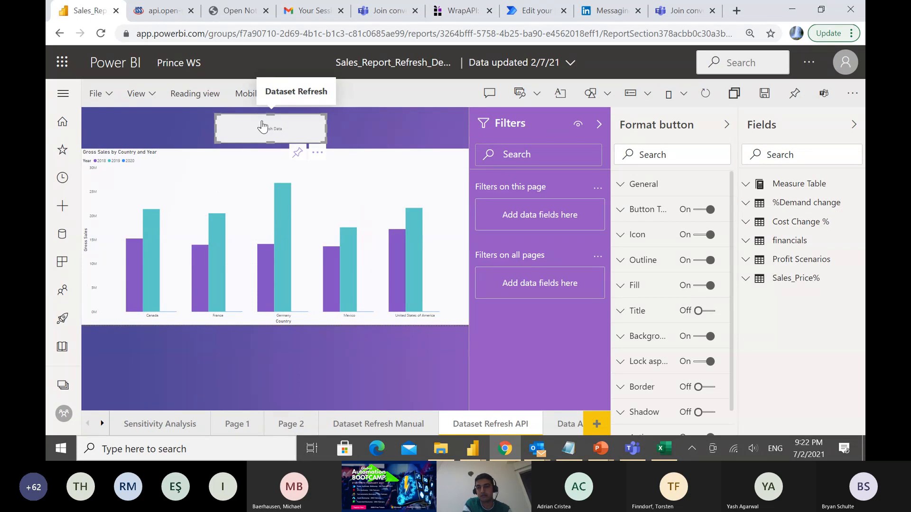
Replace the web URL in the Refresh Data button's action with the copied Demo endpoint link, including its API key
mouse_move(655, 448)
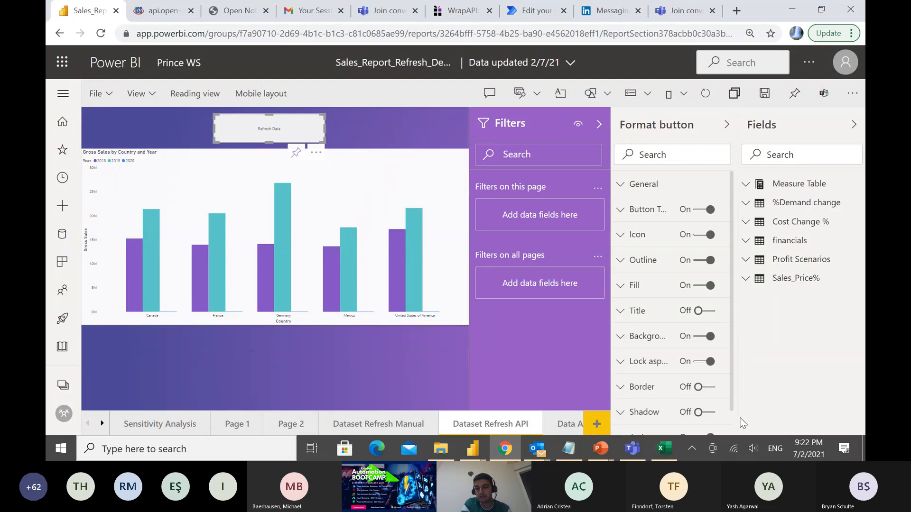
scroll(719, 425, "down", 1)
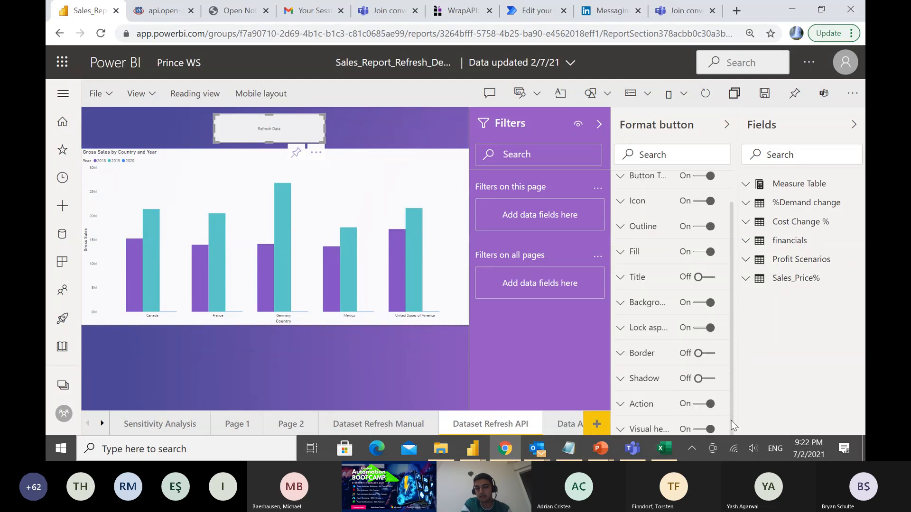
left_click(630, 407)
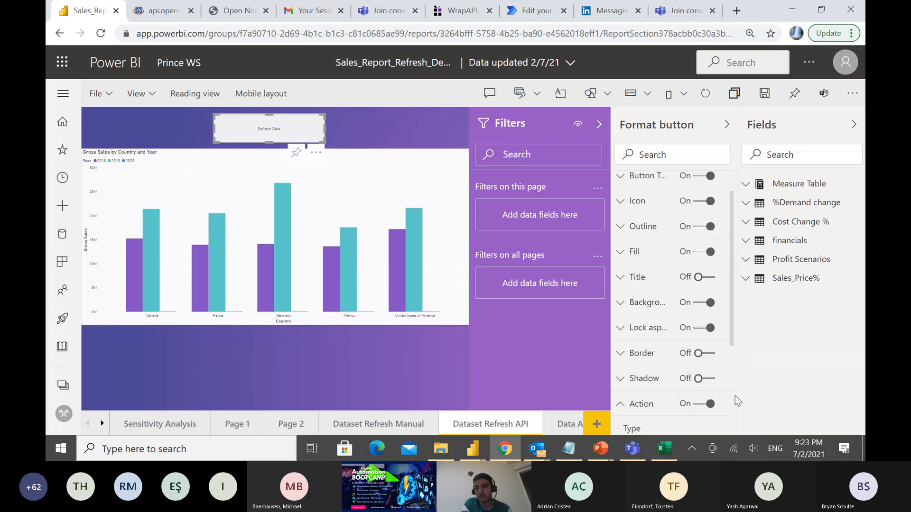
scroll(734, 380, "down", 4)
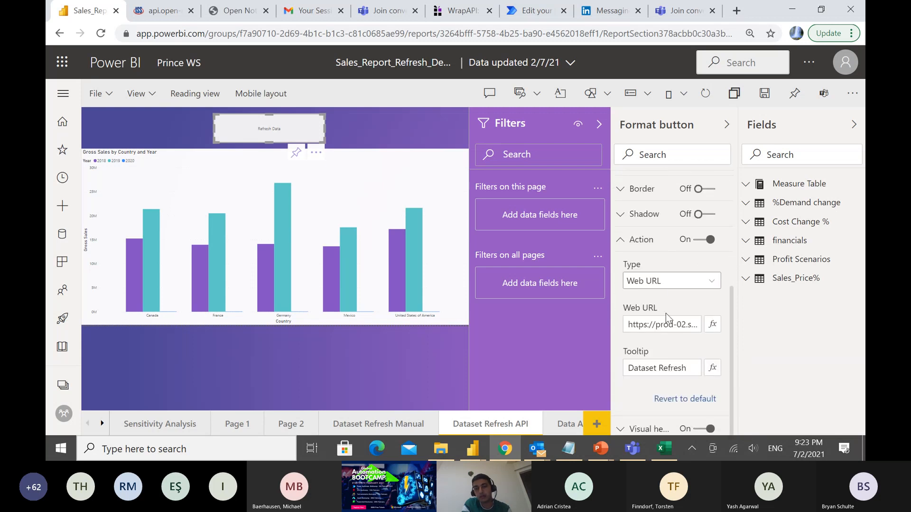
left_click(685, 324)
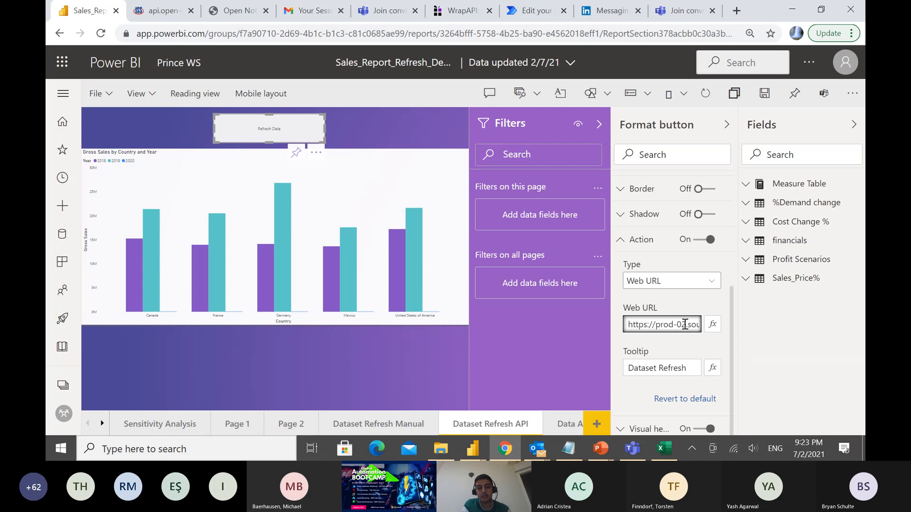
key("ctrl+a")
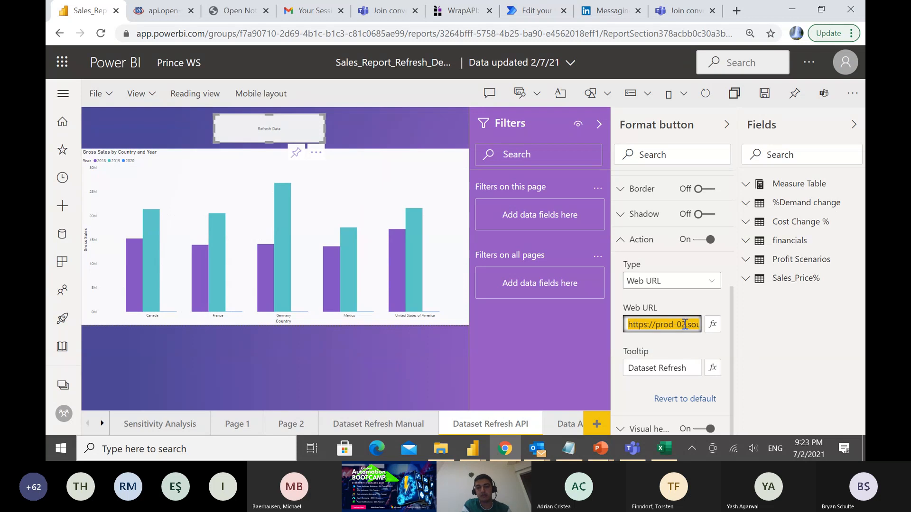
key("ctrl+v")
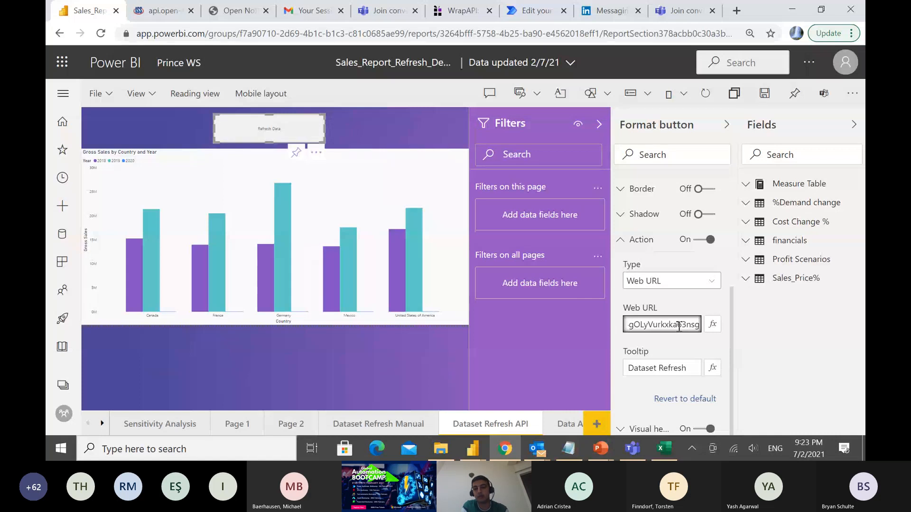
left_click(422, 347)
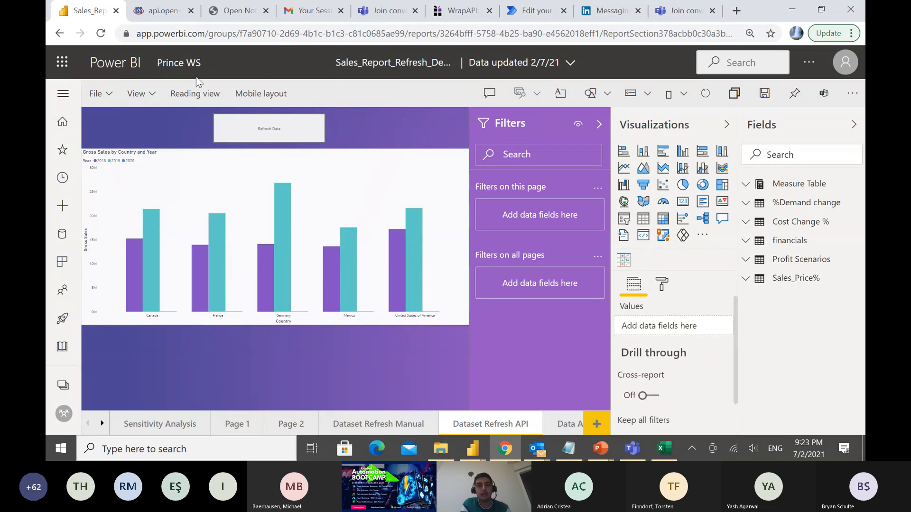
Save the report and dismiss the save notification
left_click(115, 93)
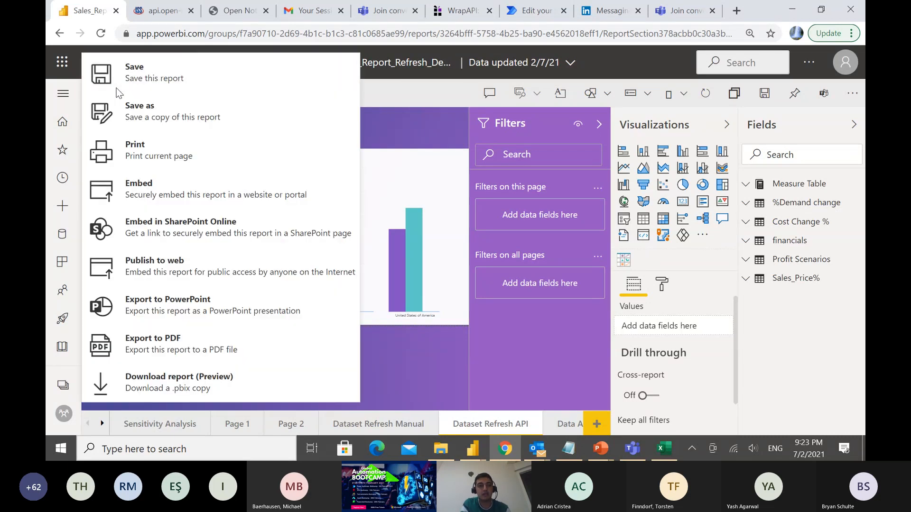
left_click(141, 83)
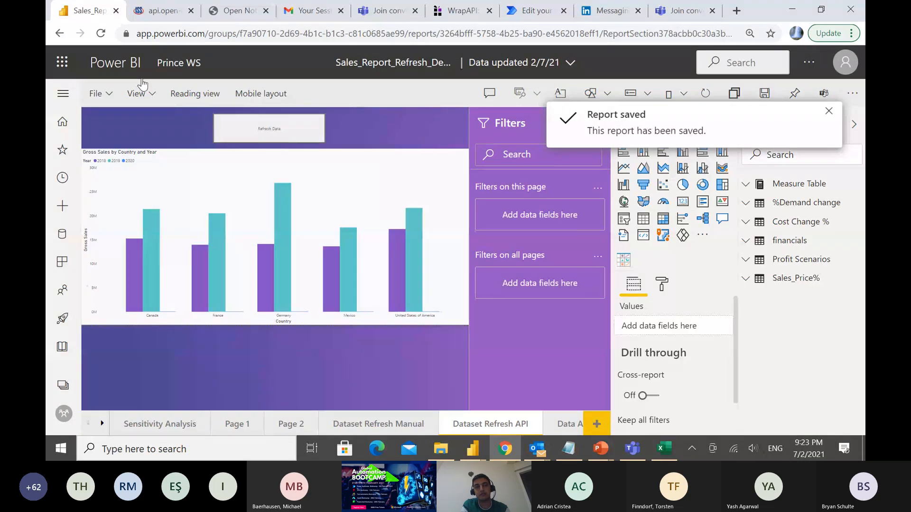
left_click(829, 112)
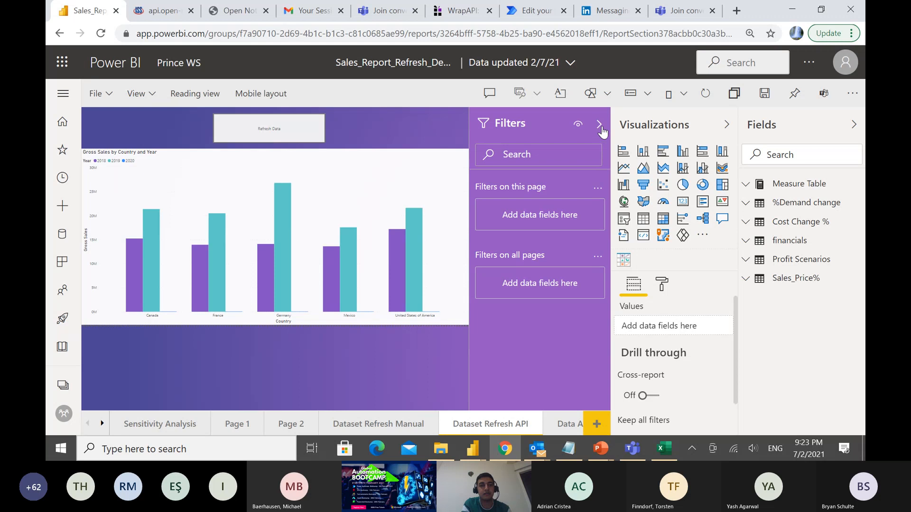
Test the Refresh Data button by calling the Demo endpoint and checking its response, and reload the report page
left_click(258, 138)
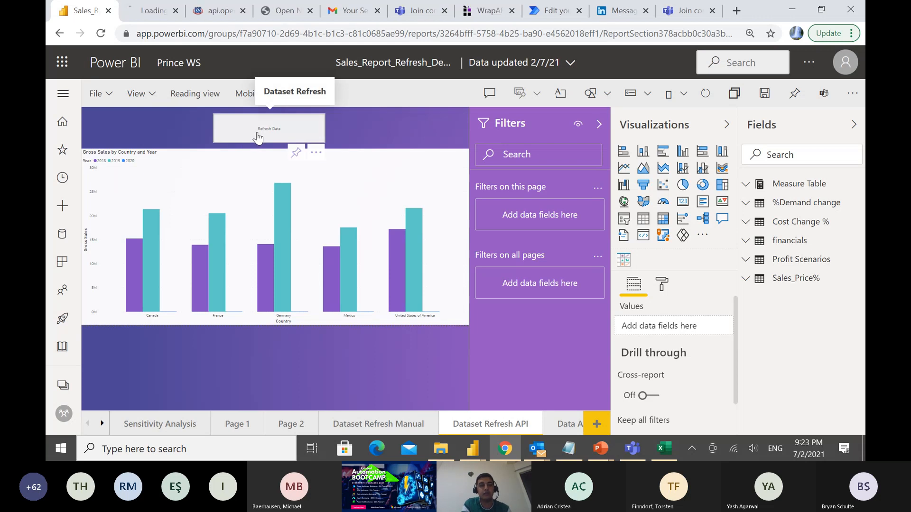
left_click(154, 18)
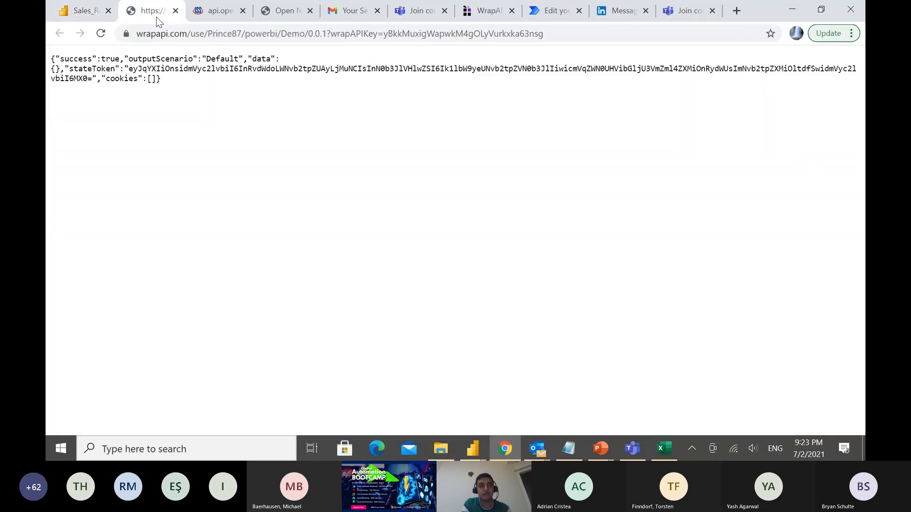
left_click(85, 19)
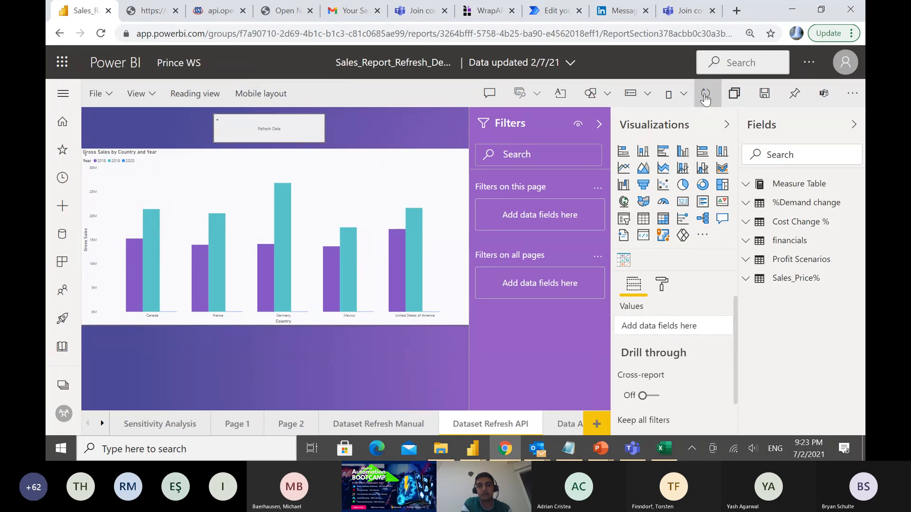
left_click(101, 34)
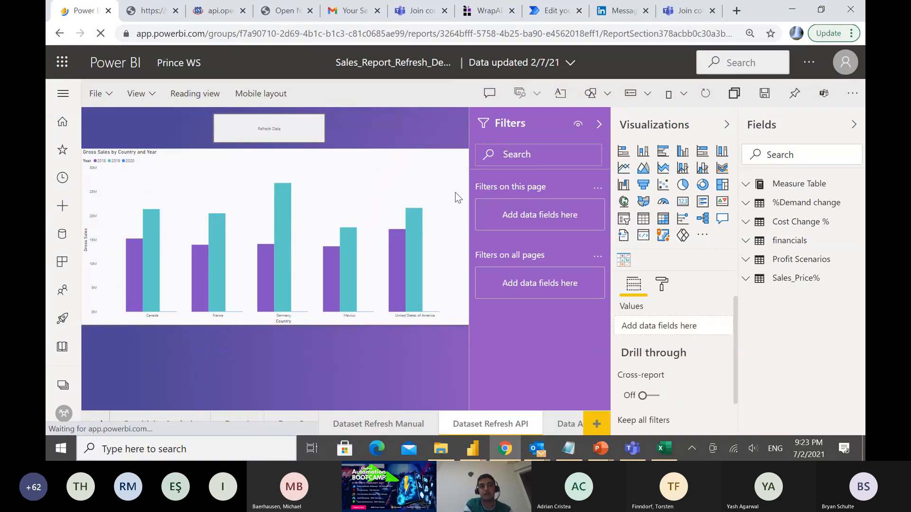
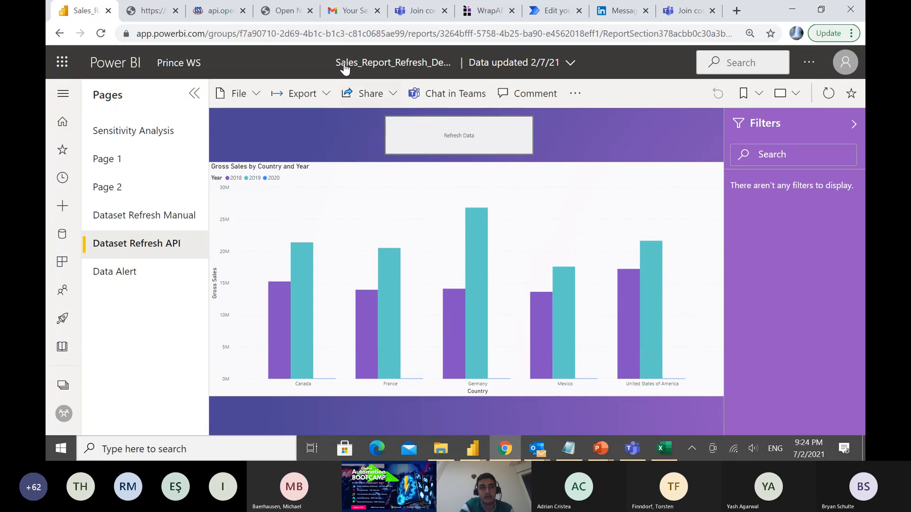
Review the Demo endpoint's response, then open the run history of the Http -> Refresh a dataset - 2 flow in Power Automate
left_click(147, 15)
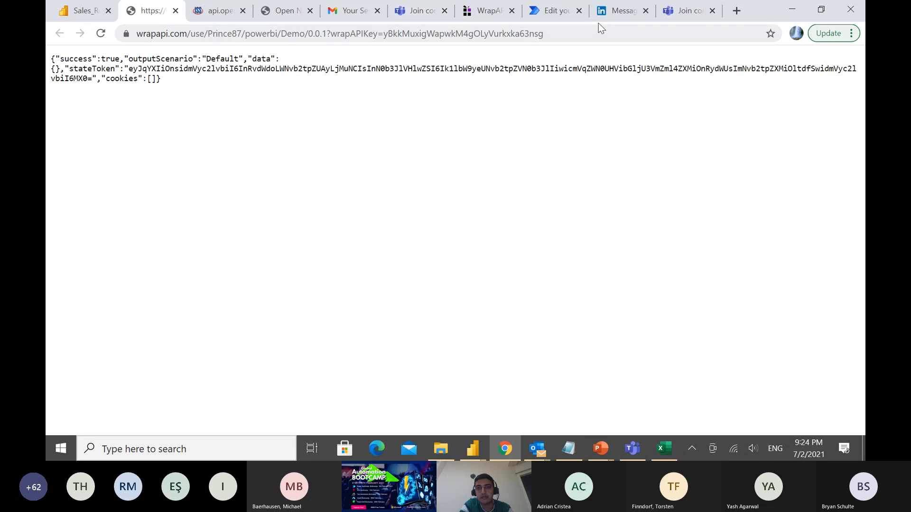
left_click(557, 17)
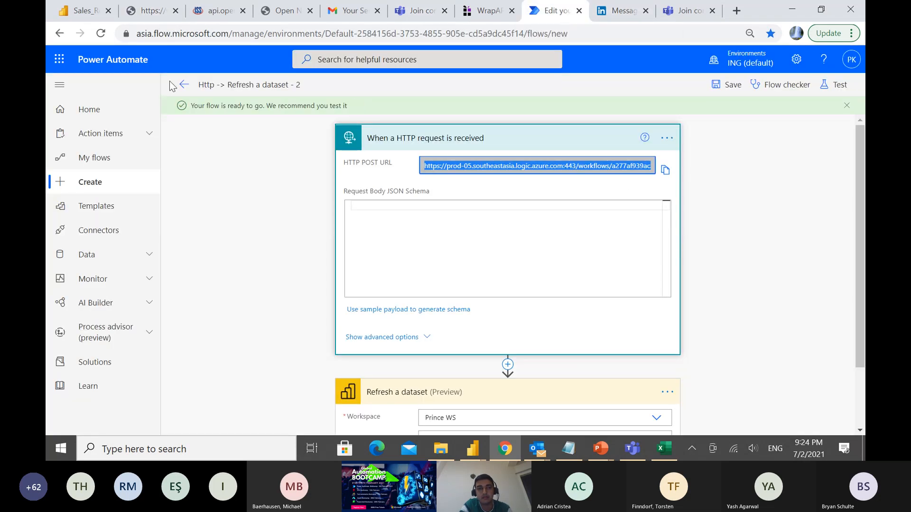
left_click(185, 85)
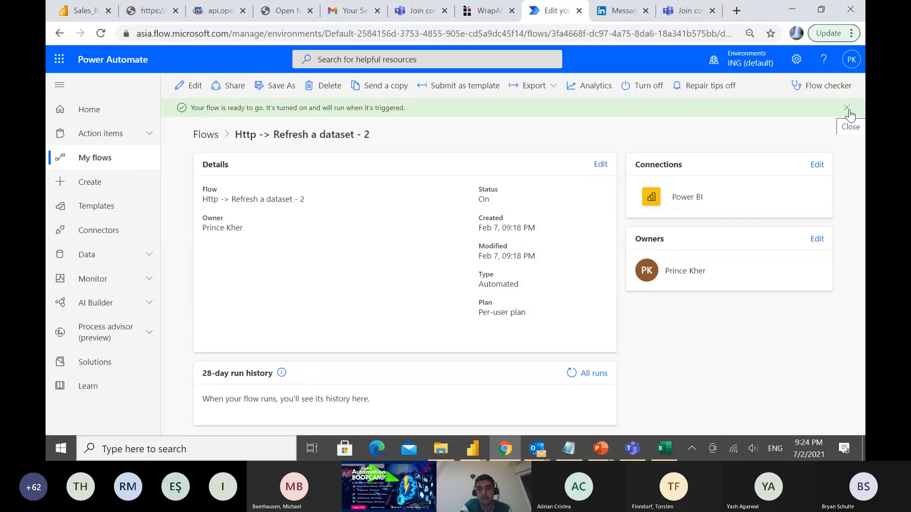
left_click(847, 109)
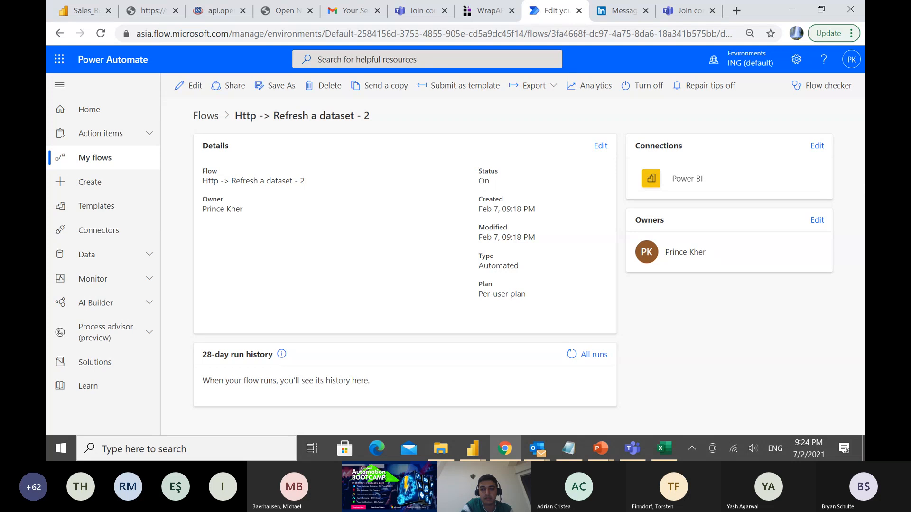
key("ctrl+a")
left_click(440, 395)
left_click(593, 355)
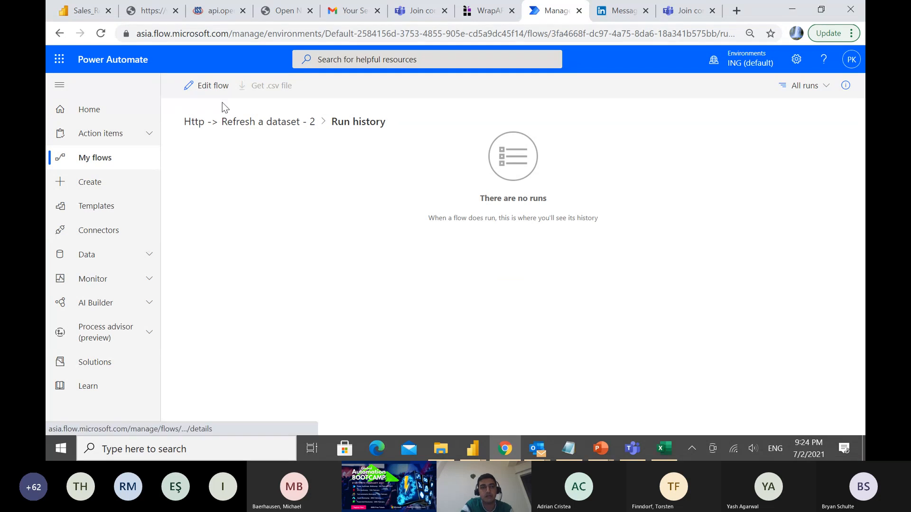
Open the flow for editing, start a manual test run, and return to the flow's main content
left_click(213, 86)
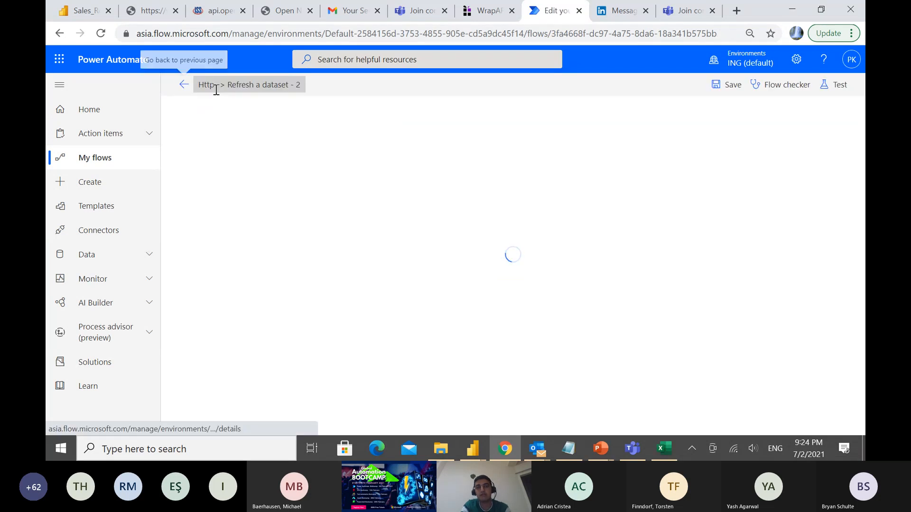
left_click(836, 89)
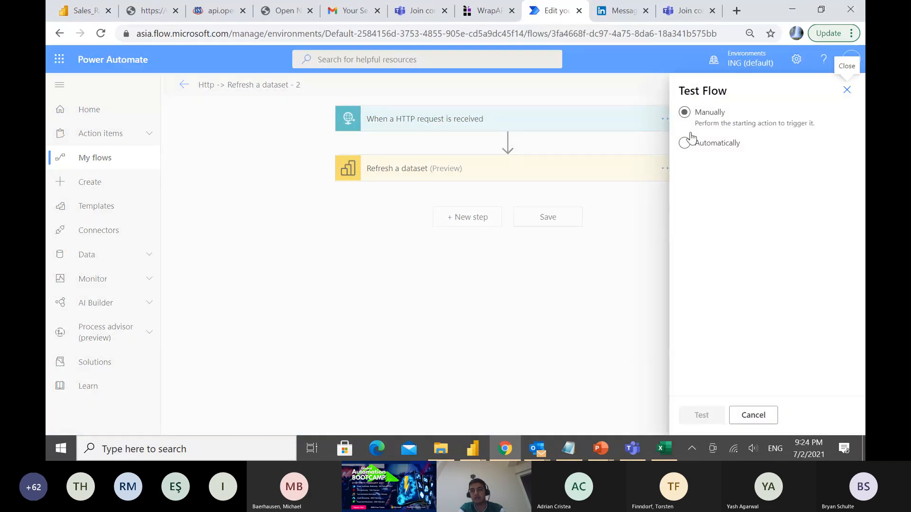
left_click(684, 112)
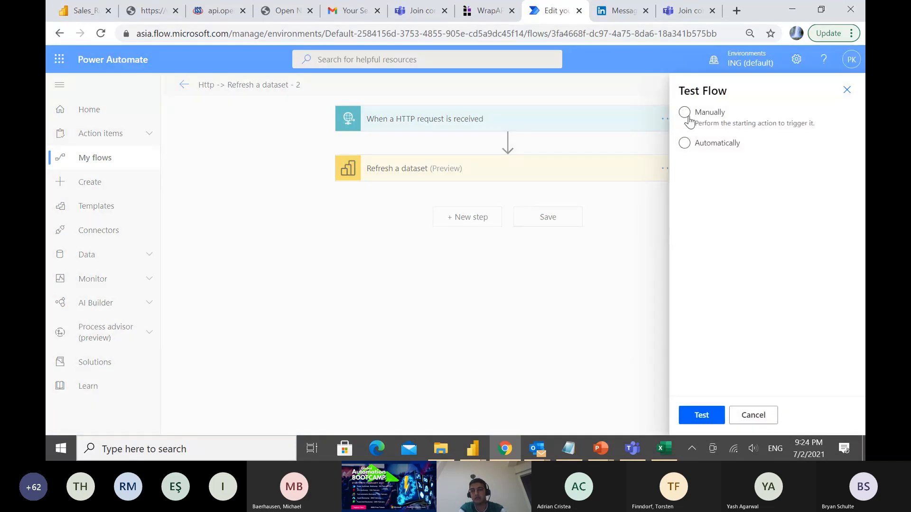
left_click(701, 415)
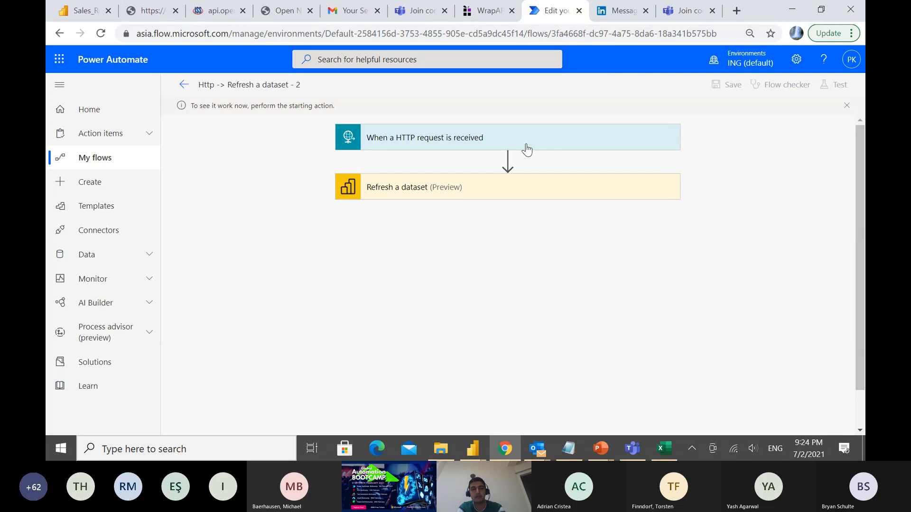
key("Tab")
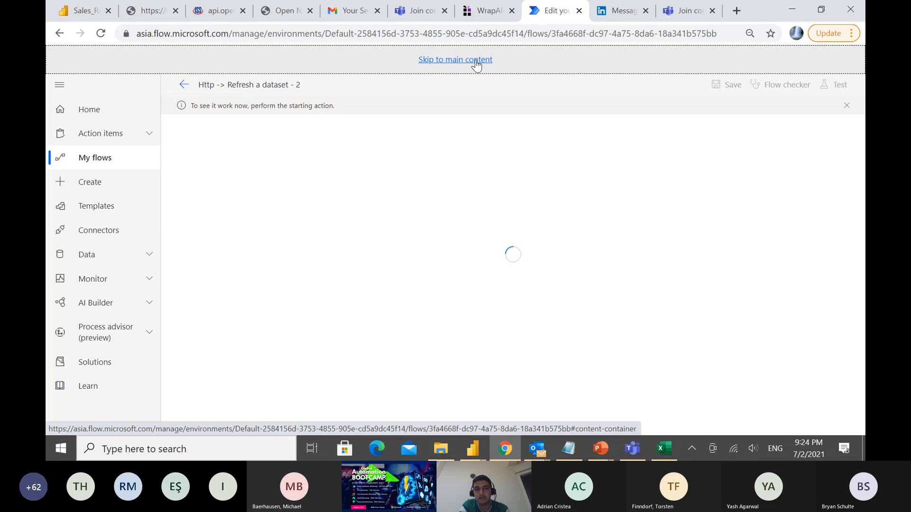
left_click(476, 62)
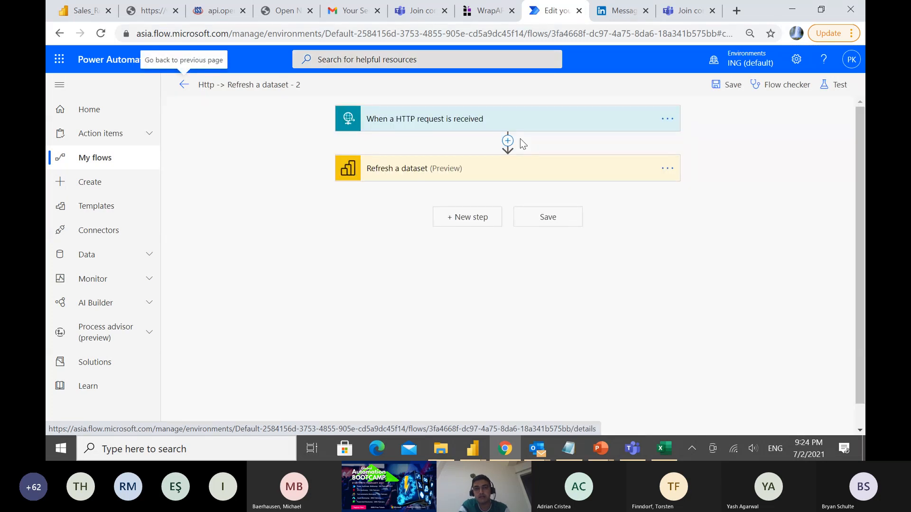
Start another manual test of the flow, then leave the editor and check its complete run history
left_click(841, 85)
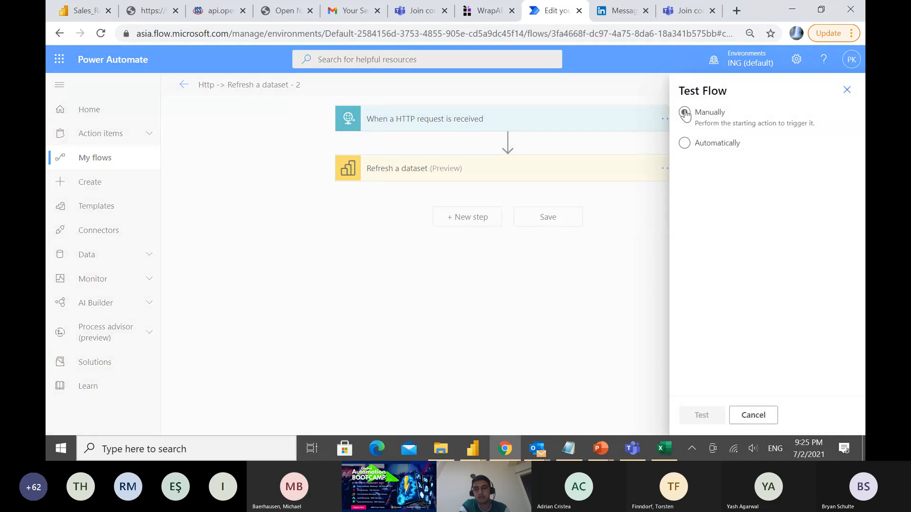
left_click(685, 114)
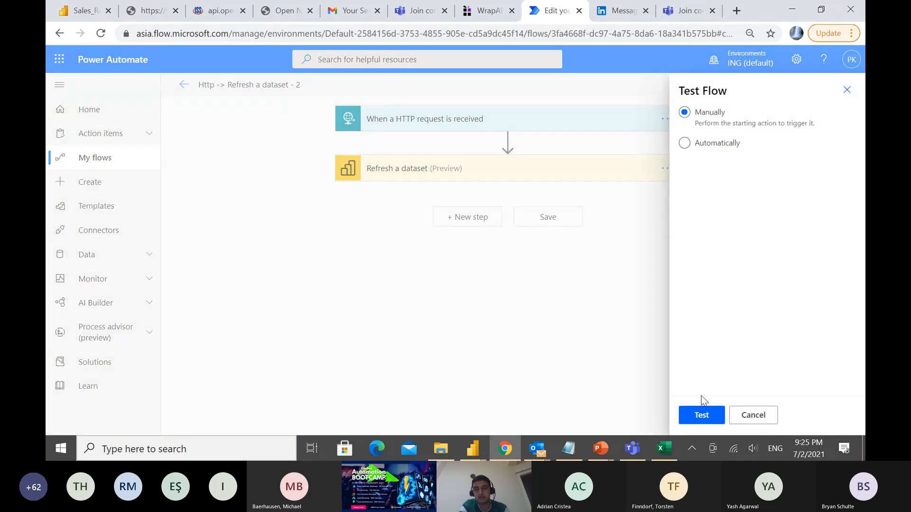
left_click(702, 416)
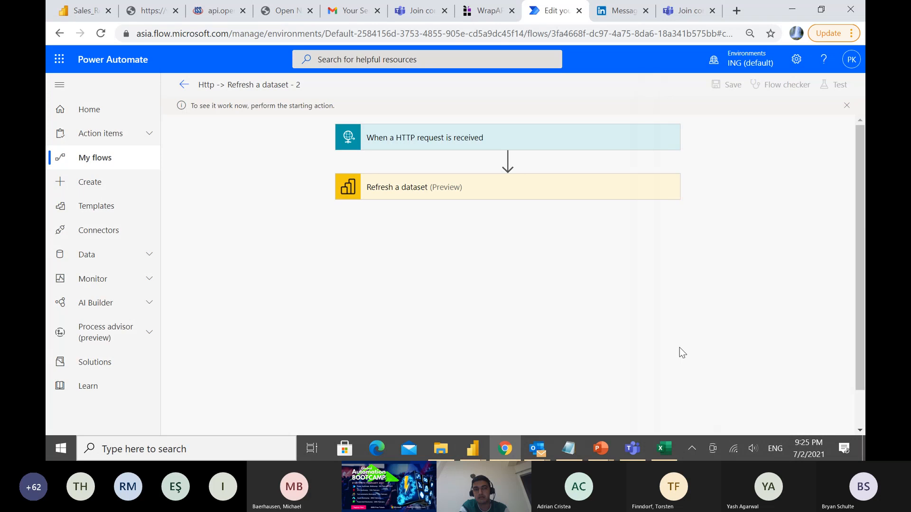
left_click(188, 86)
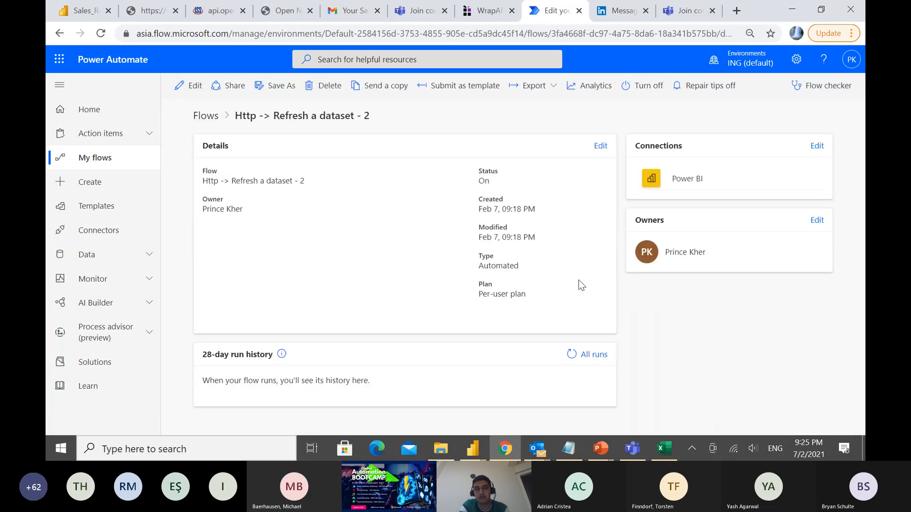
left_click(587, 356)
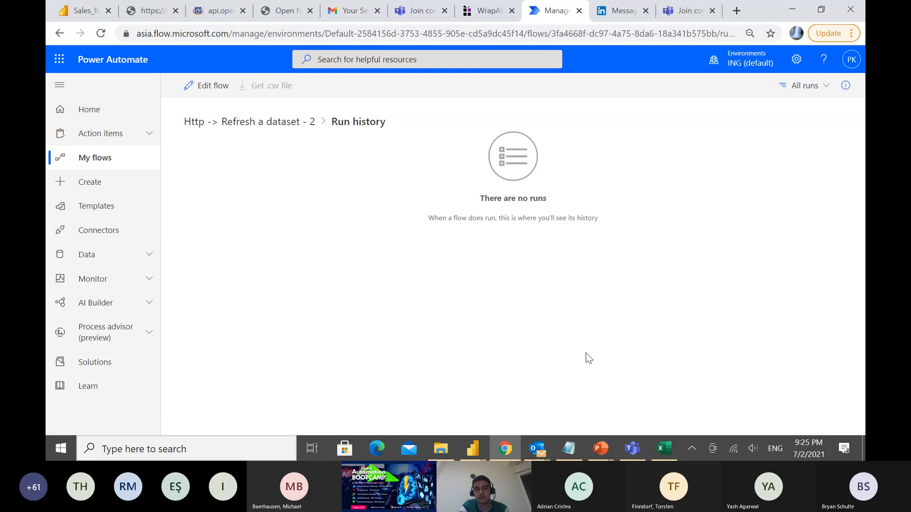
Reopen the flow for editing and expand the When a HTTP request is received trigger to inspect its POST URL
left_click(219, 91)
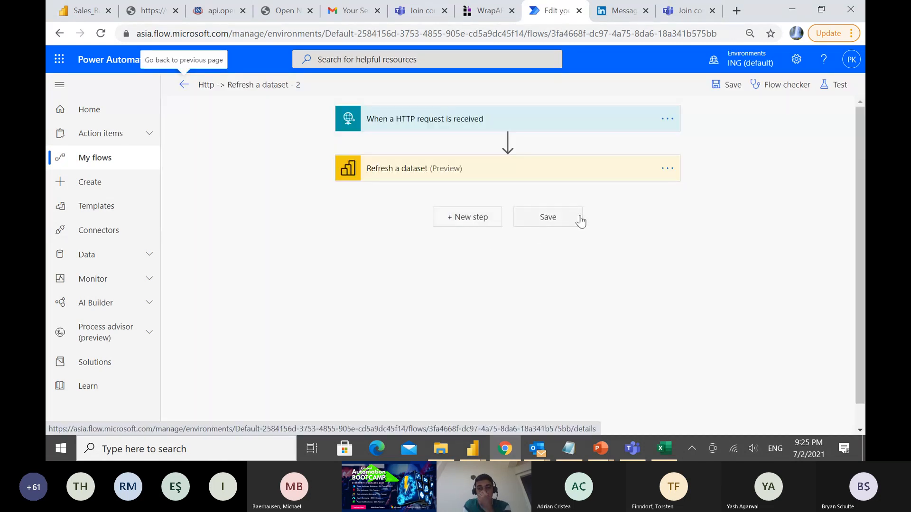
left_click(667, 119)
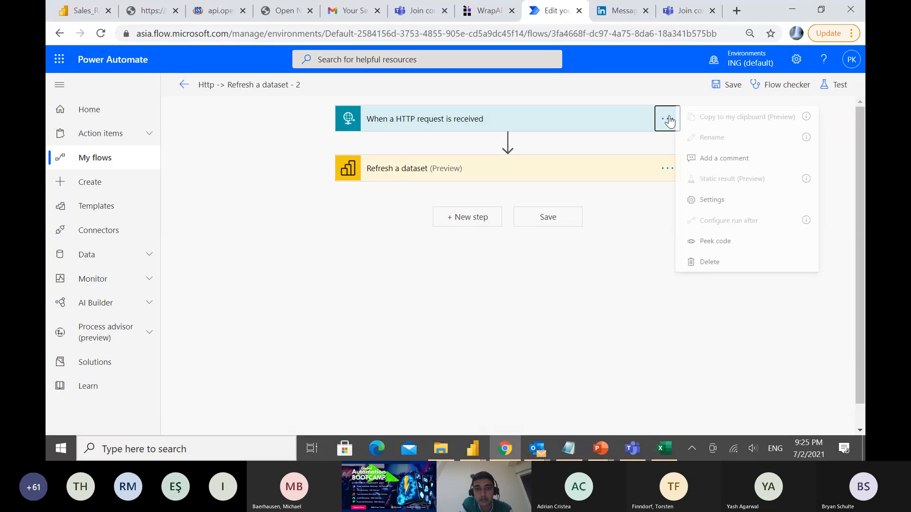
left_click(524, 119)
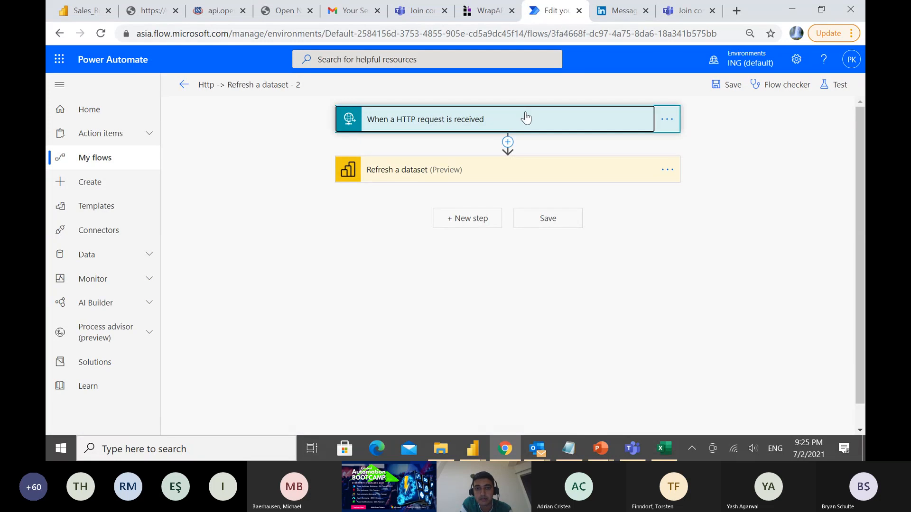
left_click(436, 123)
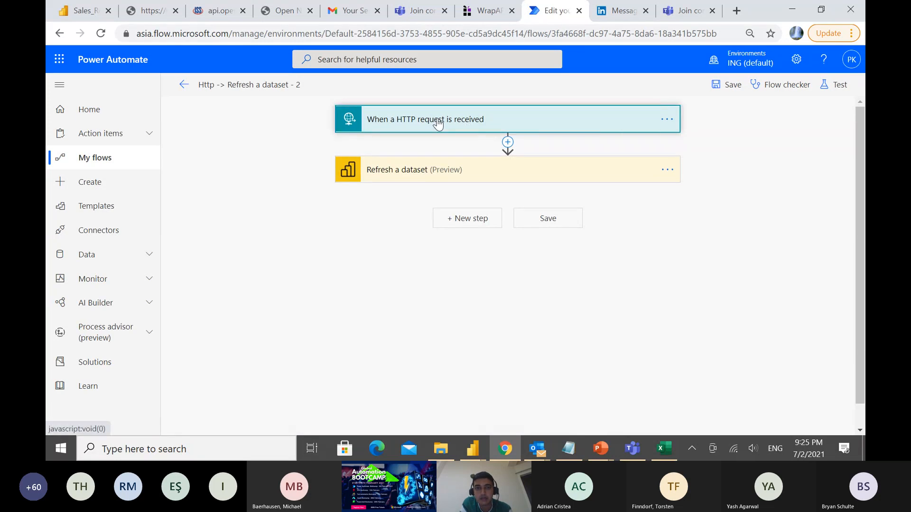
left_click(363, 122)
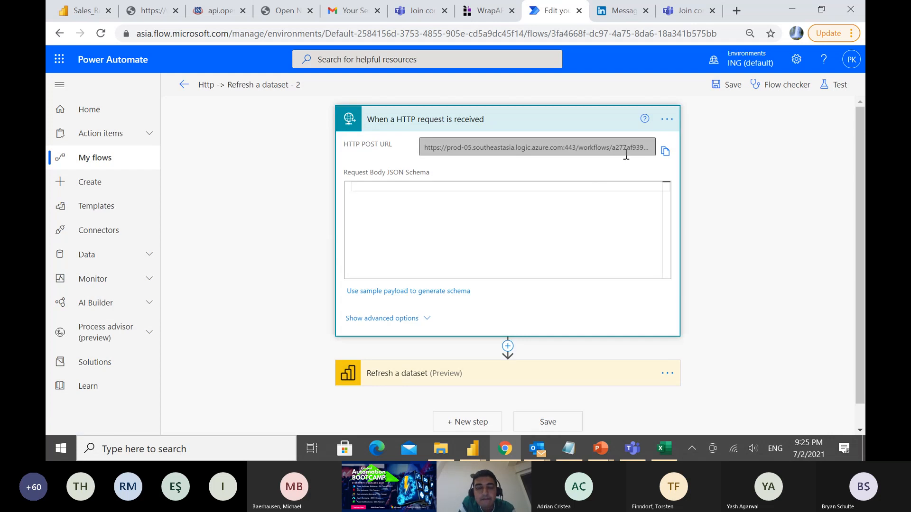
Switch to the Power BI report, call the Demo endpoint with the Refresh Data button, and check the response
left_click(151, 13)
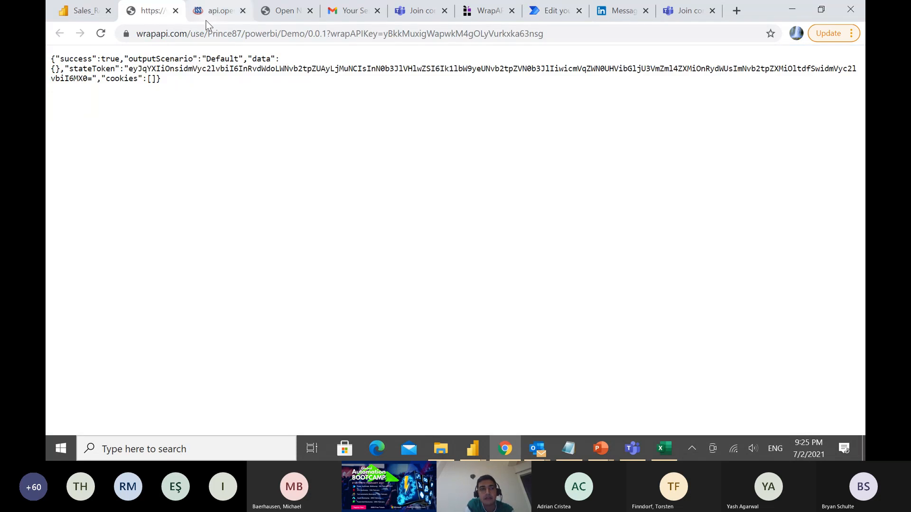
left_click(87, 11)
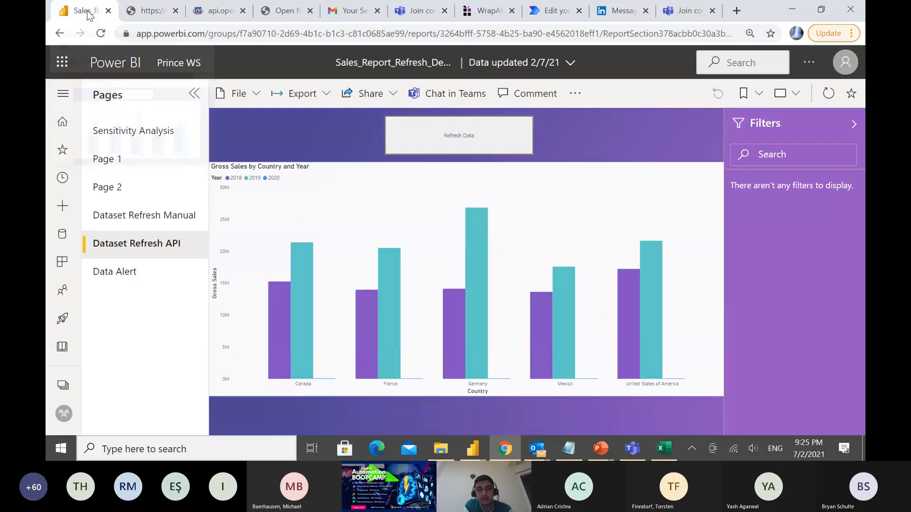
left_click(450, 135)
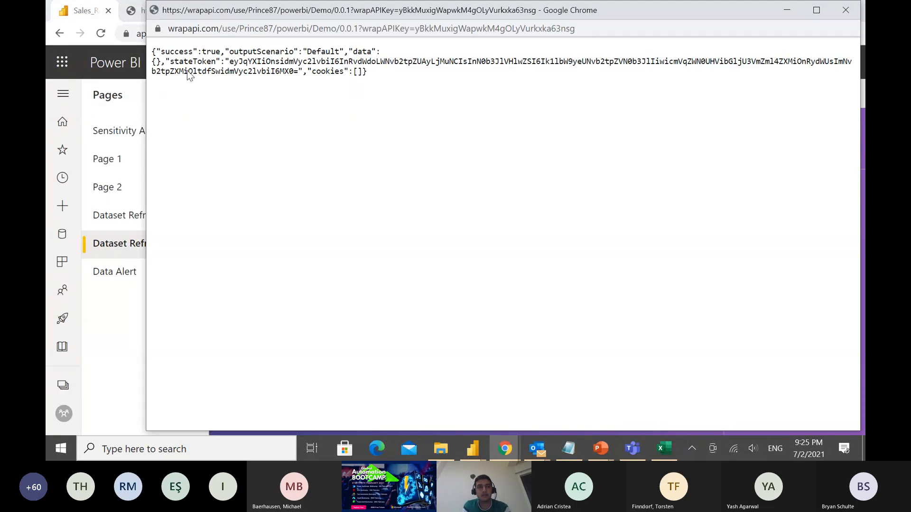
left_click(139, 18)
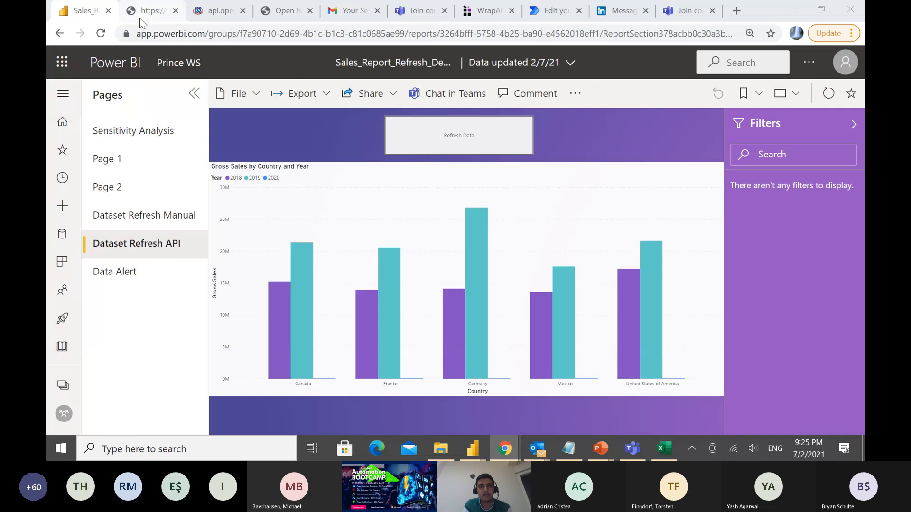
left_click(142, 11)
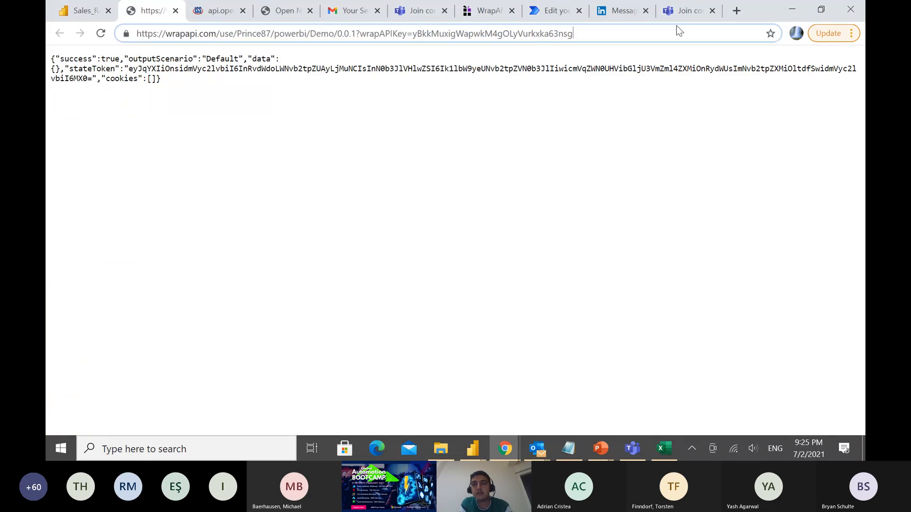
Reload the flow editor in Power Automate and go back to the flow's details to check its 28-day run history
left_click(552, 16)
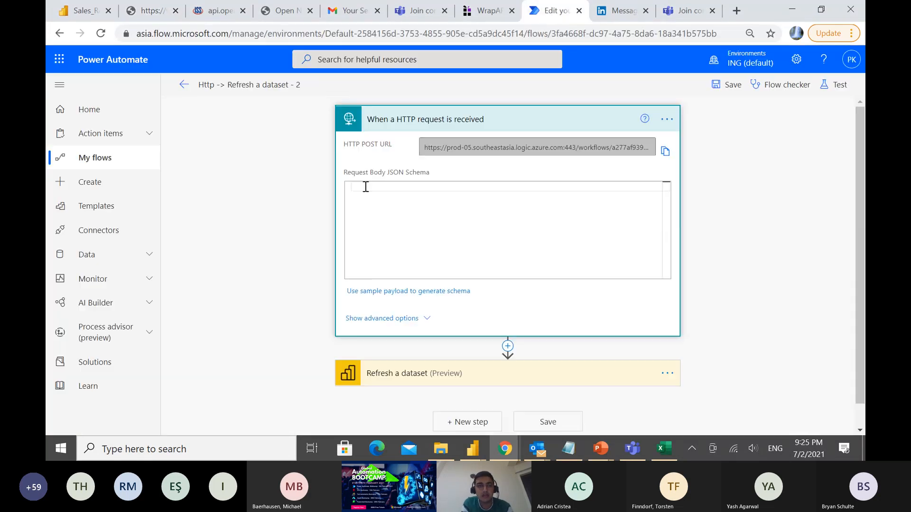
left_click(100, 34)
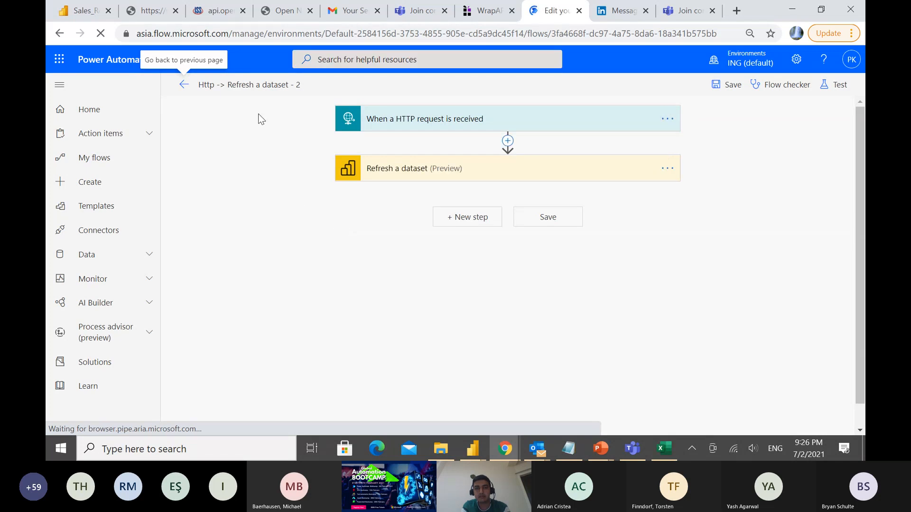
left_click(257, 85)
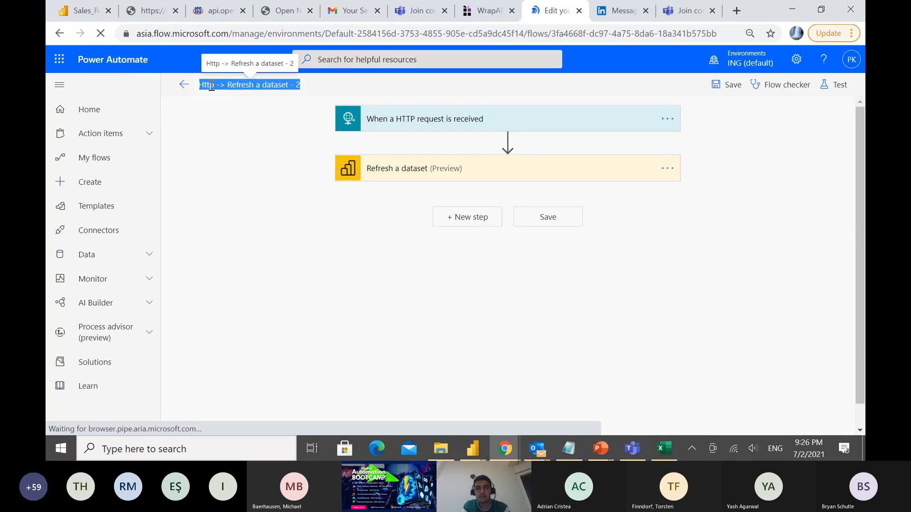
left_click(184, 88)
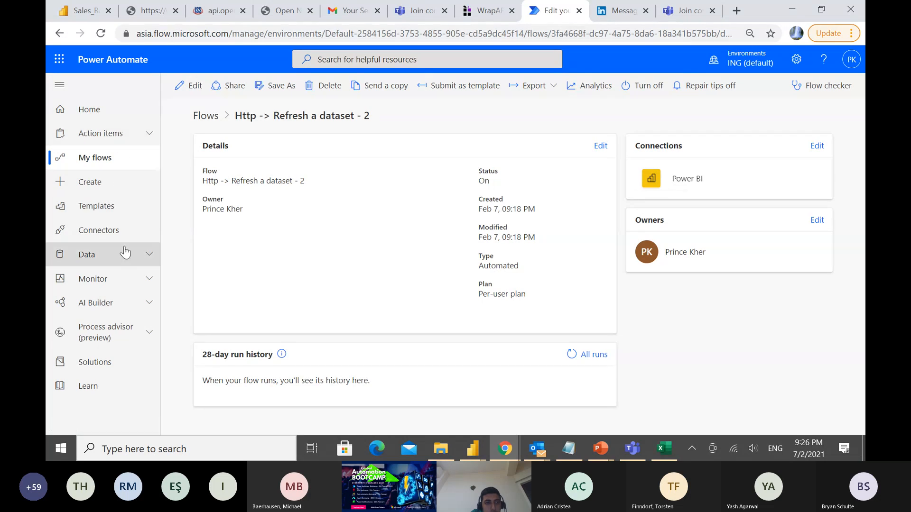
Look at the report's Dataset Refresh API page in Power BI Desktop, then switch back to Power Automate
left_click(480, 454)
left_click(536, 400)
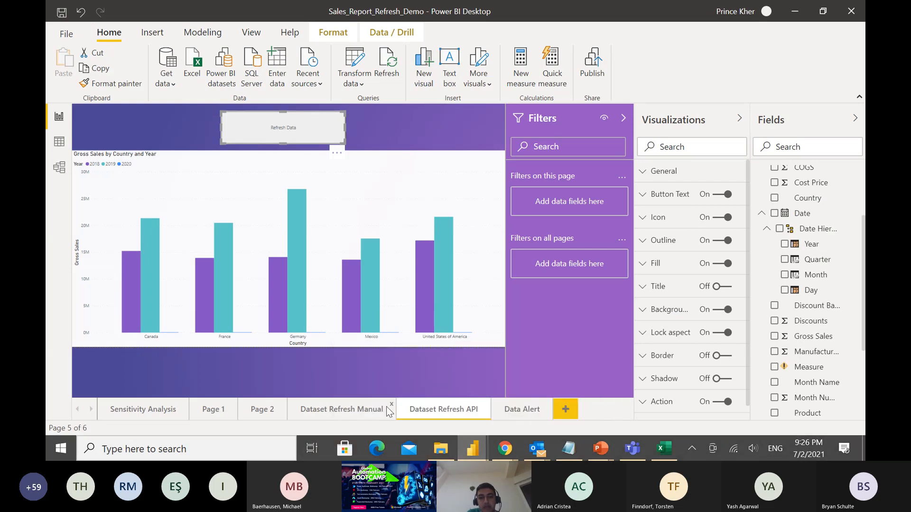
key("alt+Tab")
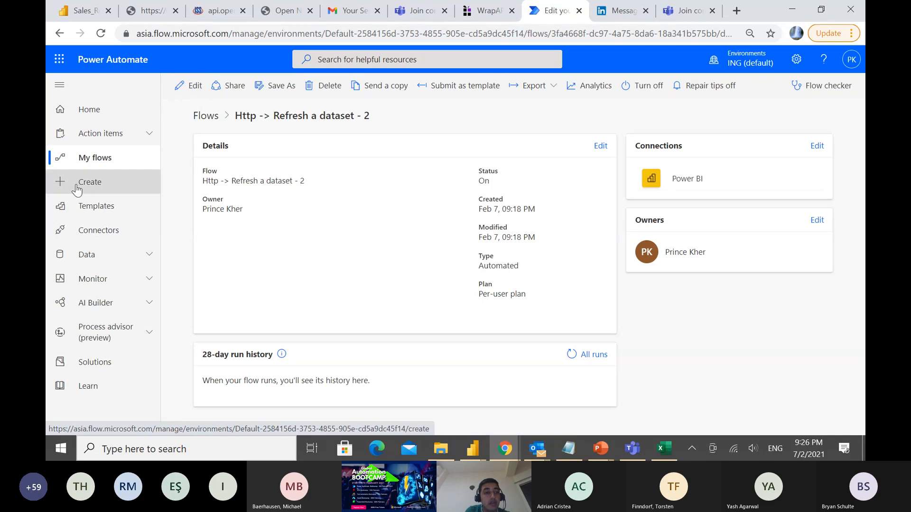
left_click(105, 164)
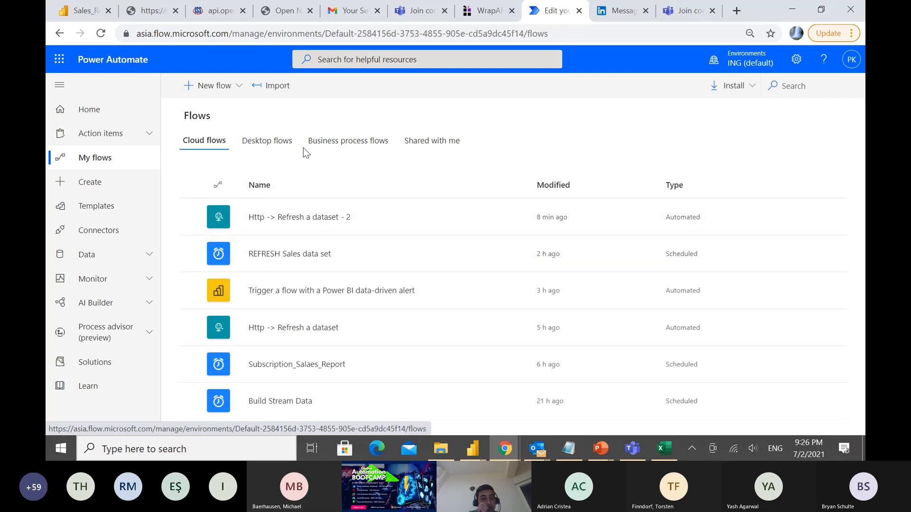
left_click(226, 90)
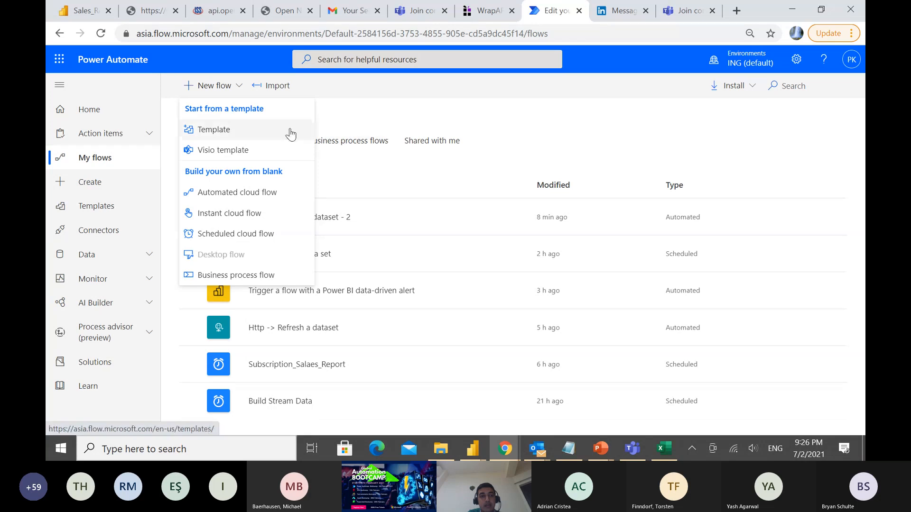
left_click(258, 192)
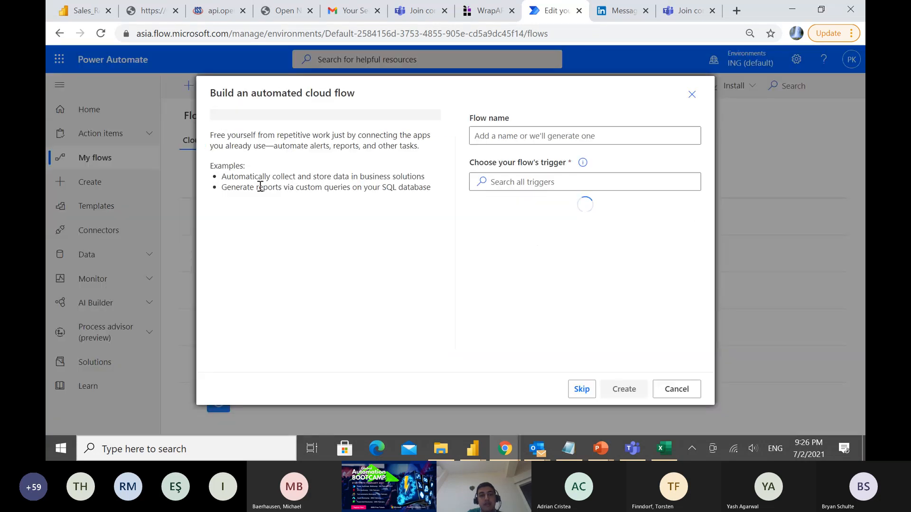
left_click(560, 133)
type("Po")
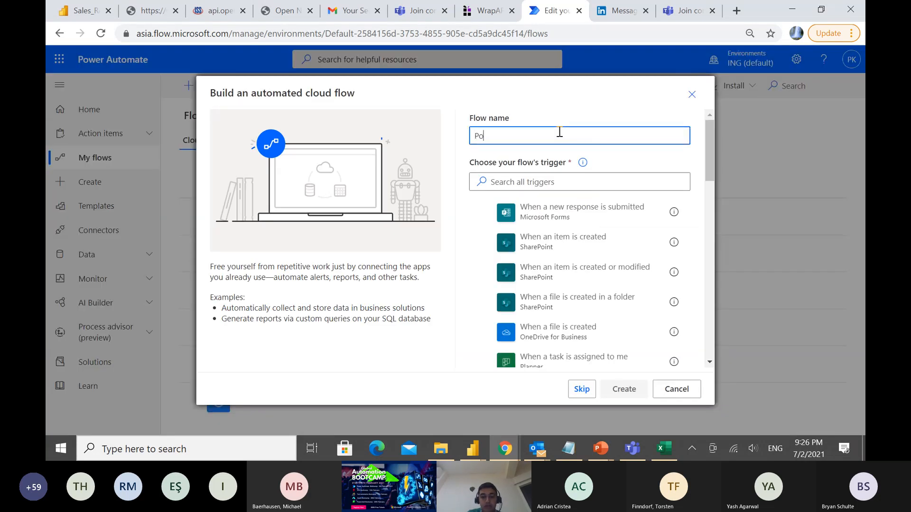
type("wert BI DataSet_Refresh")
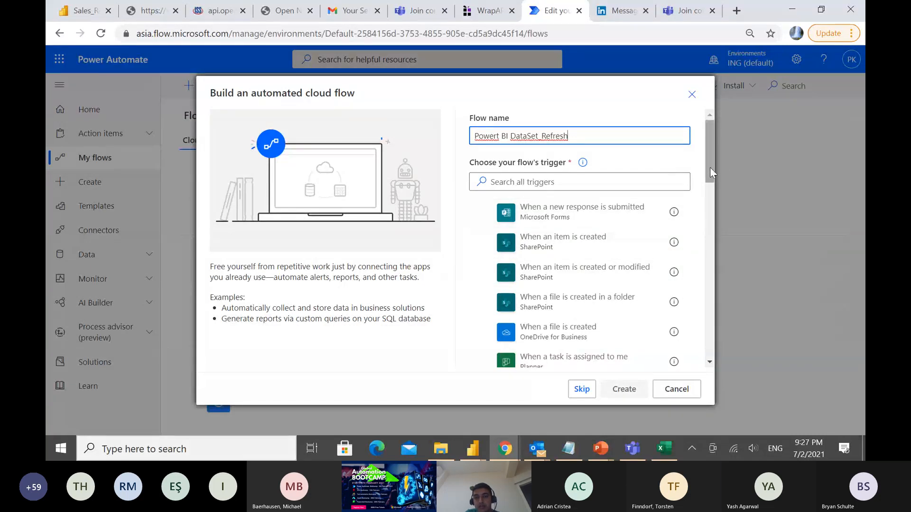
mouse_move(710, 158)
left_mouse_down()
mouse_move(711, 252)
mouse_move(711, 154)
left_mouse_up()
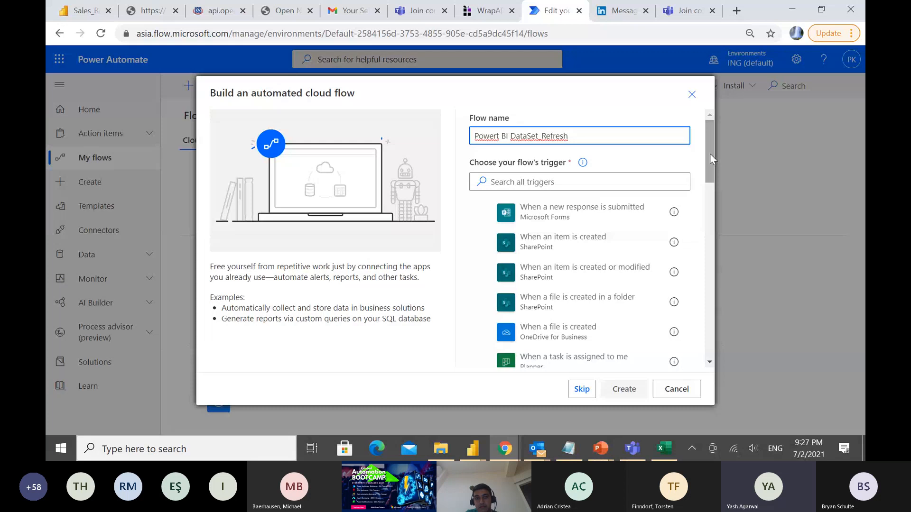
left_click(692, 97)
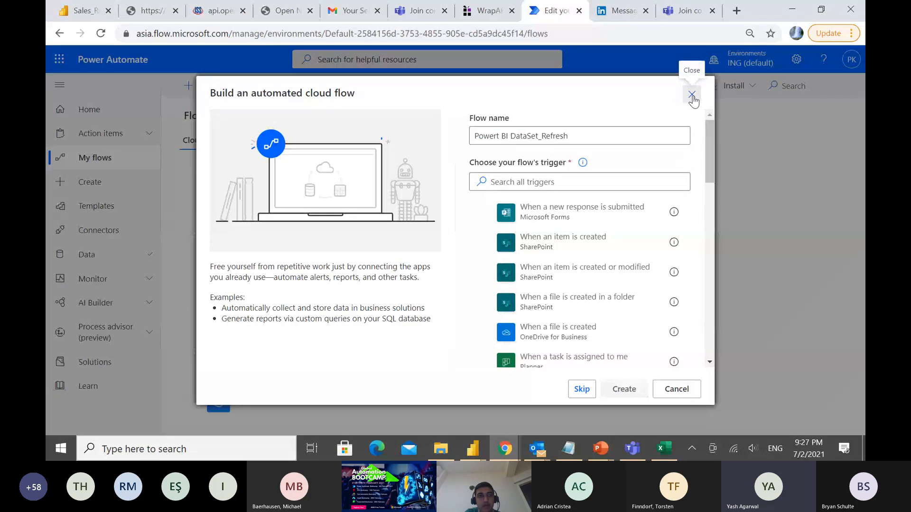
Return to the WrapAPI Demo endpoint and review its build view, test-run response and available HTTP request methods
left_click(216, 14)
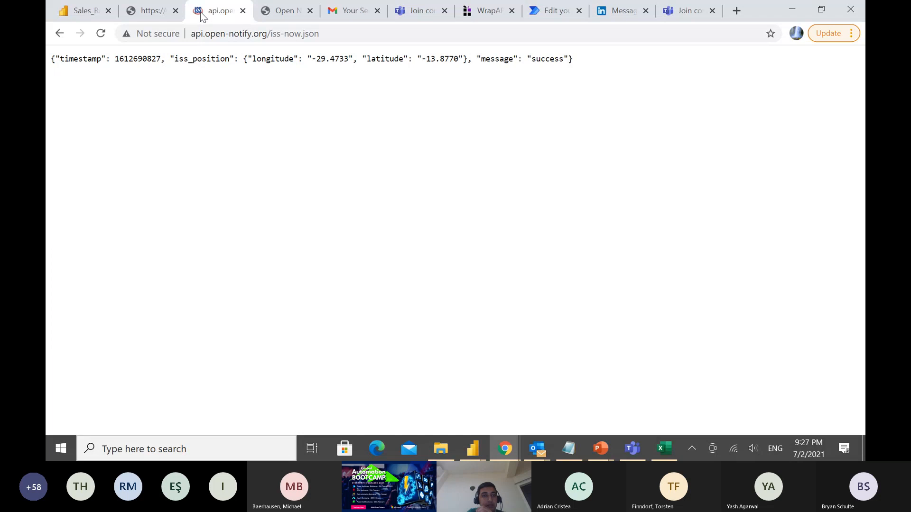
left_click(145, 12)
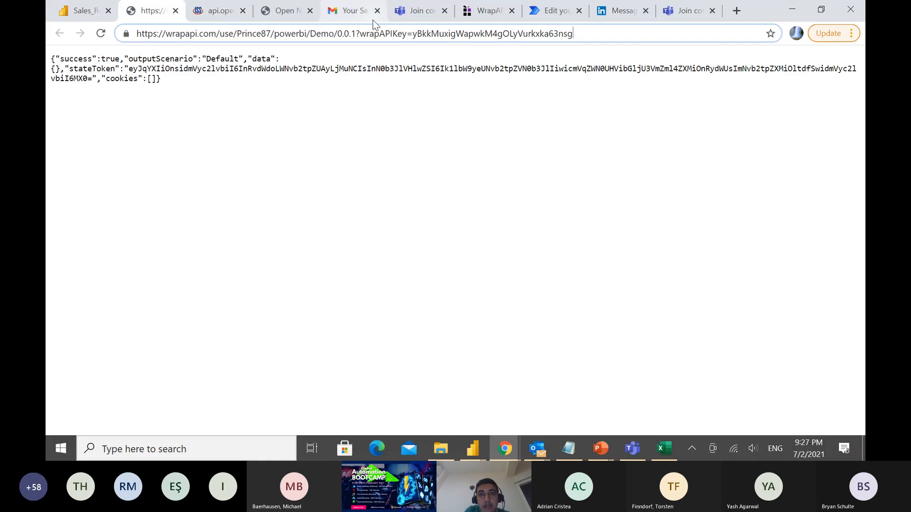
left_click(485, 13)
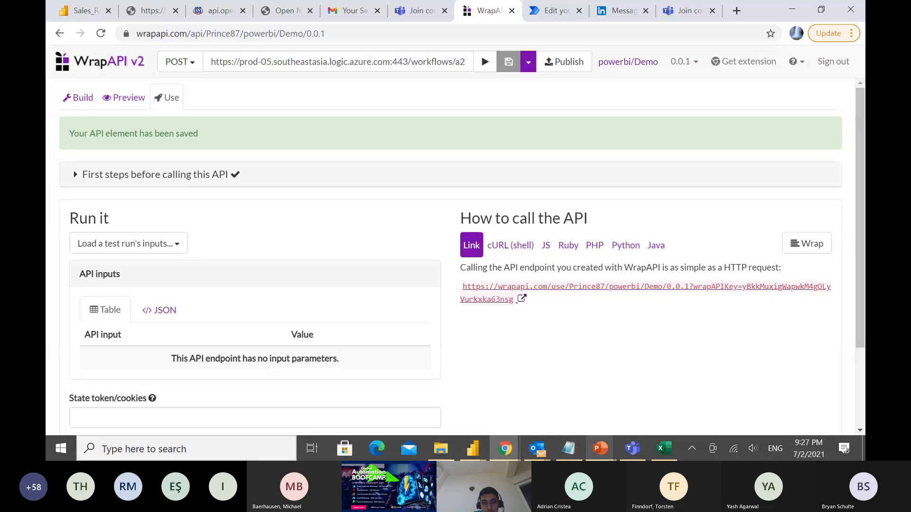
mouse_move(601, 448)
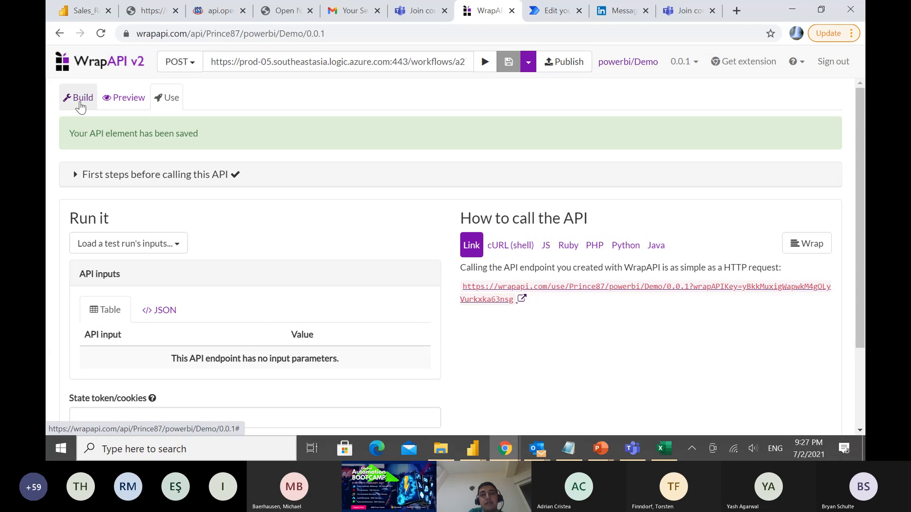
left_click(81, 101)
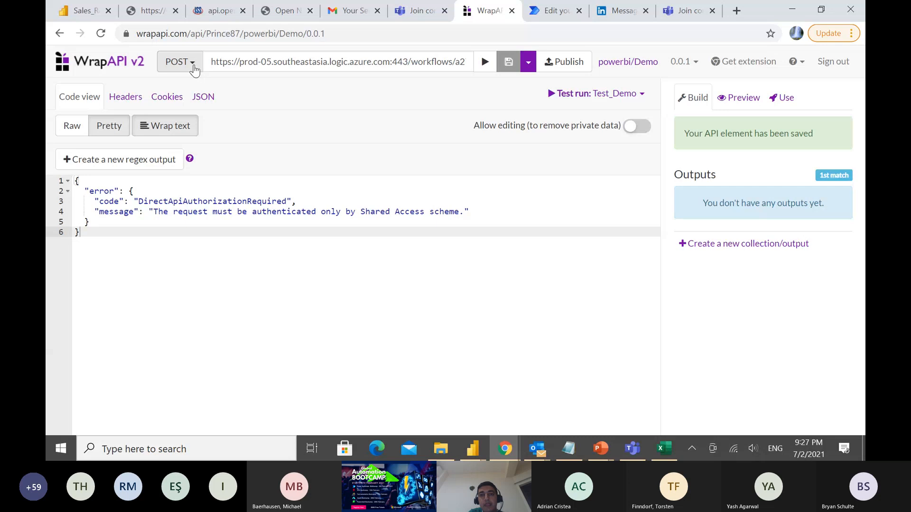
left_click(193, 63)
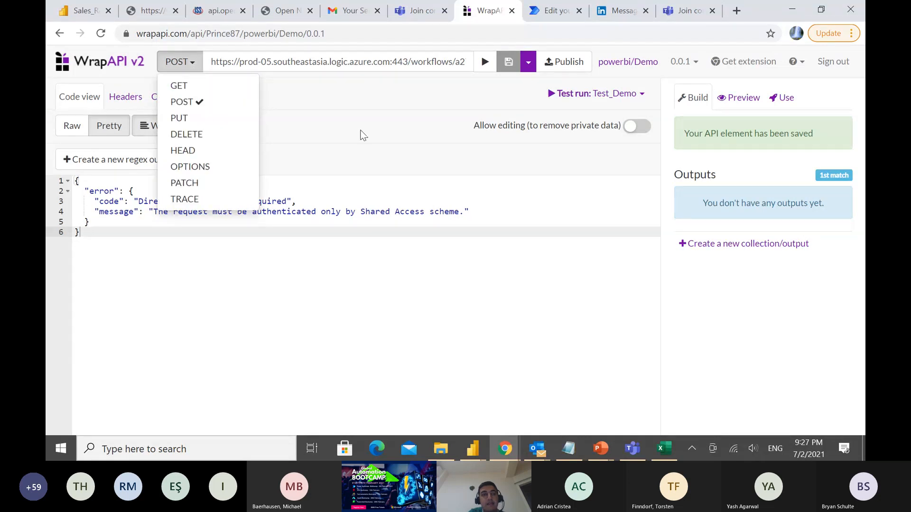
left_click(362, 136)
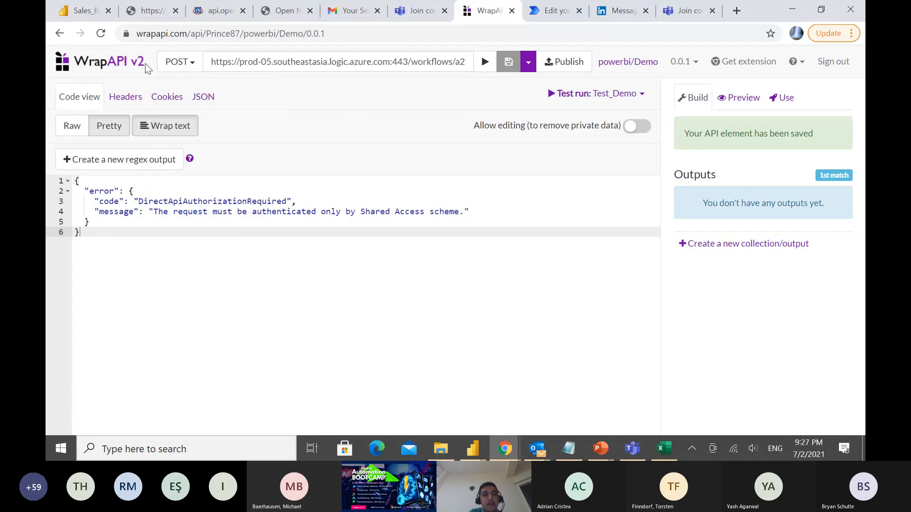
Open the list of API endpoints in WrapAPI and start building a new API
left_click(131, 67)
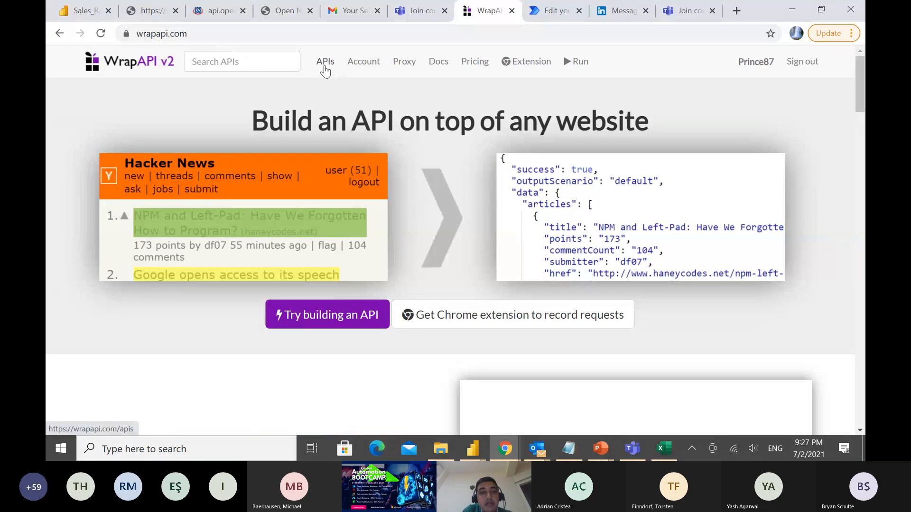
left_click(325, 70)
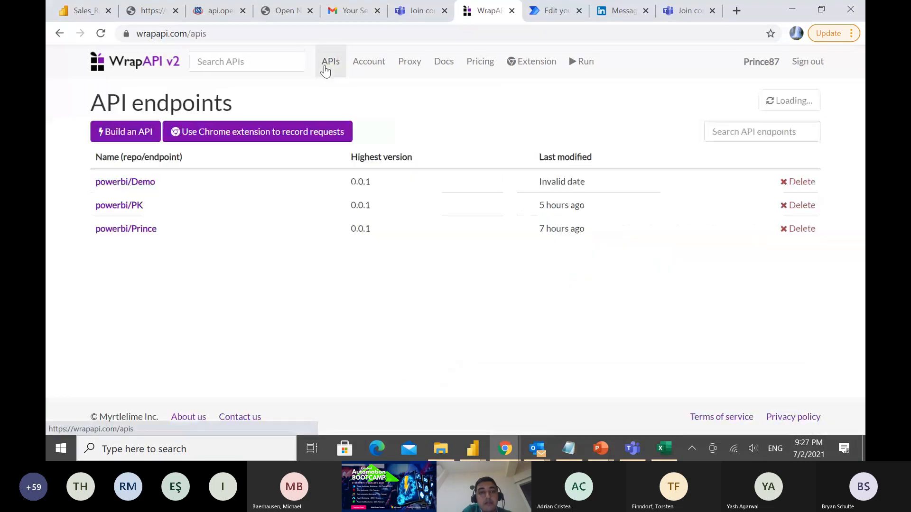
left_click(141, 137)
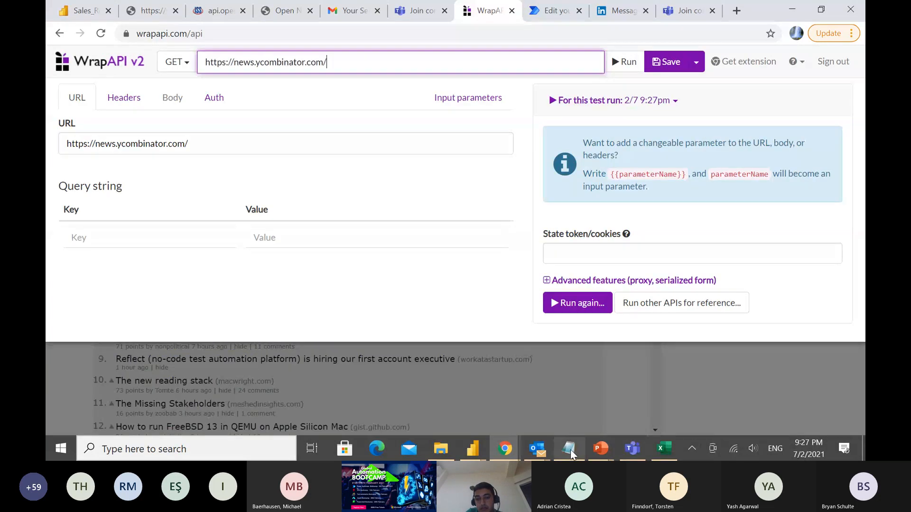
Copy the last flow trigger URL, including its access signature, from Notepad into WrapAPI's request URL, and set the request method to POST
left_click(570, 450)
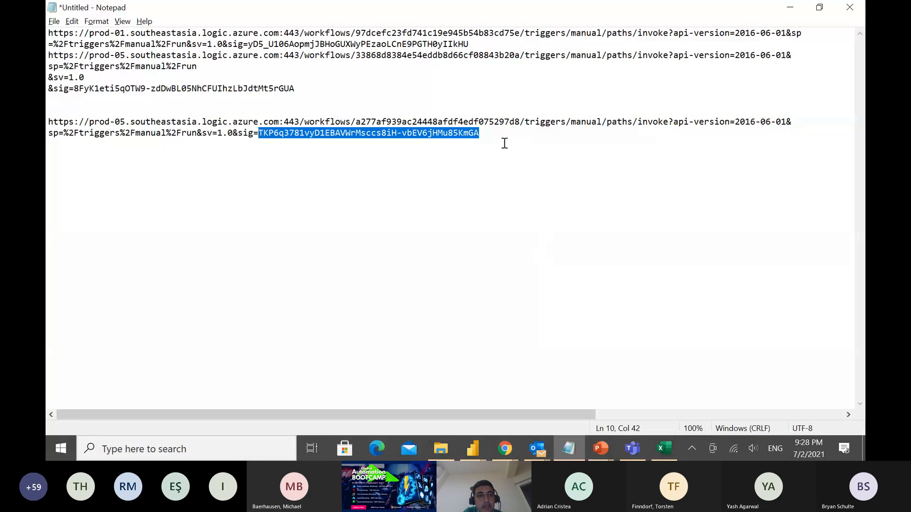
left_click(486, 136)
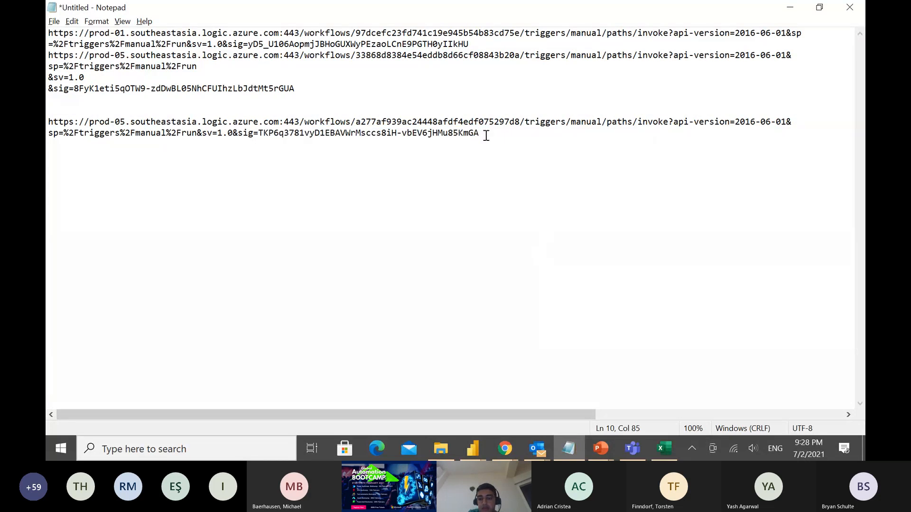
key("shift+Home")
key("shift+Left")
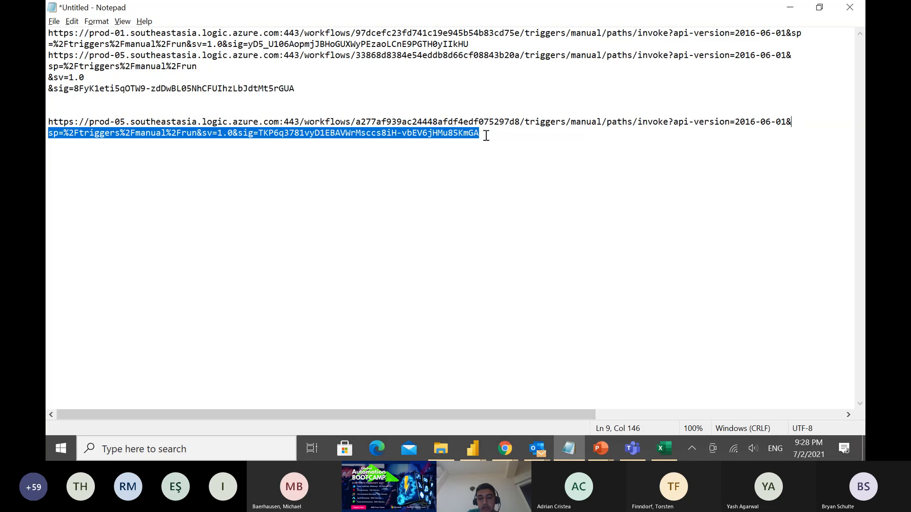
key("shift+Up")
key("alt+Tab")
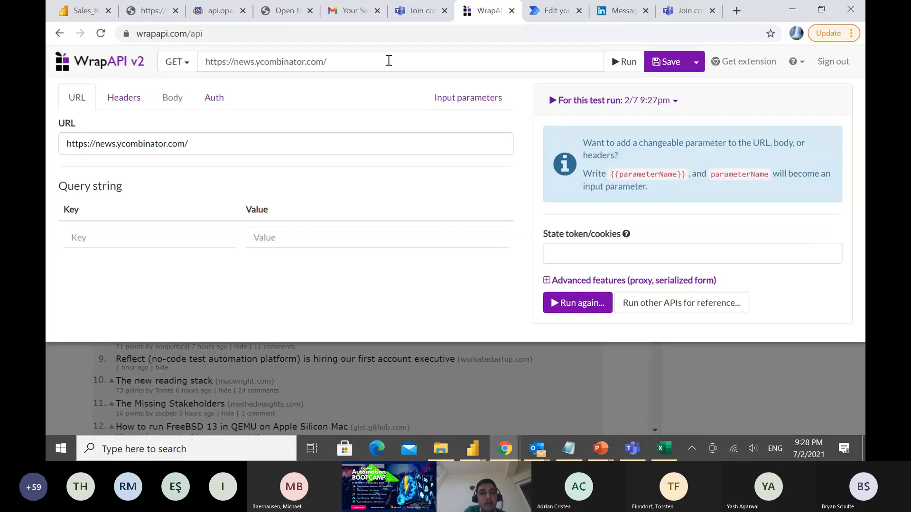
left_click(389, 60)
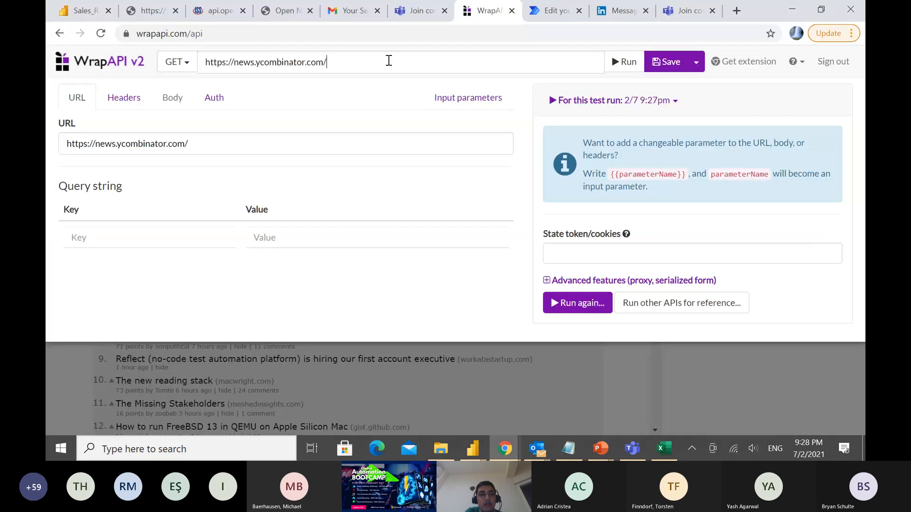
key("ctrl+a")
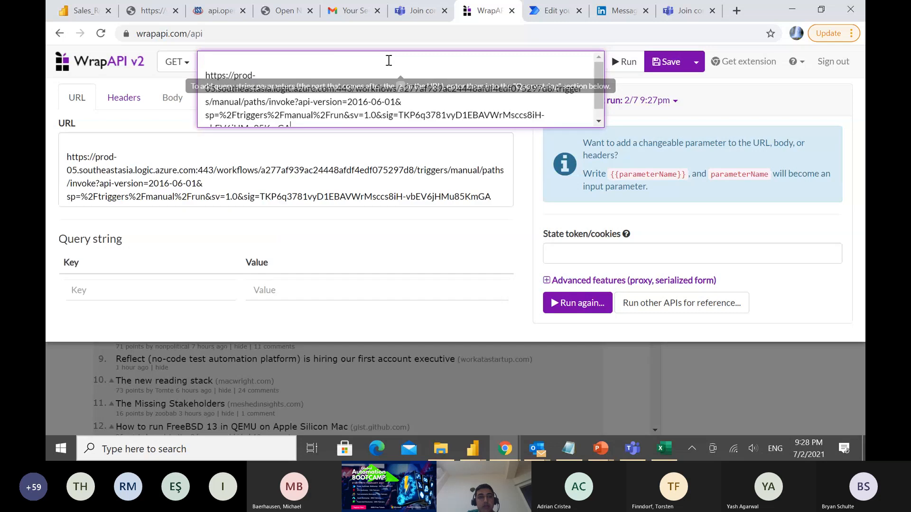
left_click(188, 66)
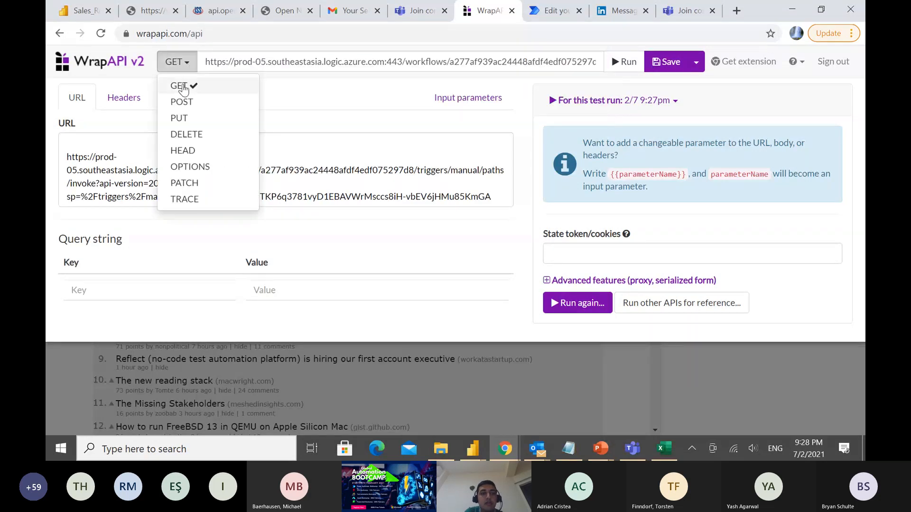
left_click(180, 100)
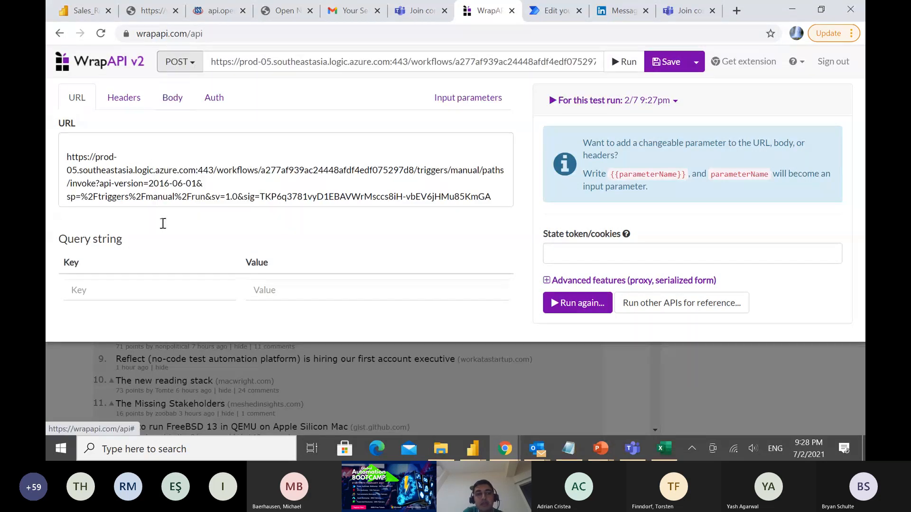
Add the query string parameters sp with the value /triggers/manual/run and sv with the value 1.0
left_click(149, 290)
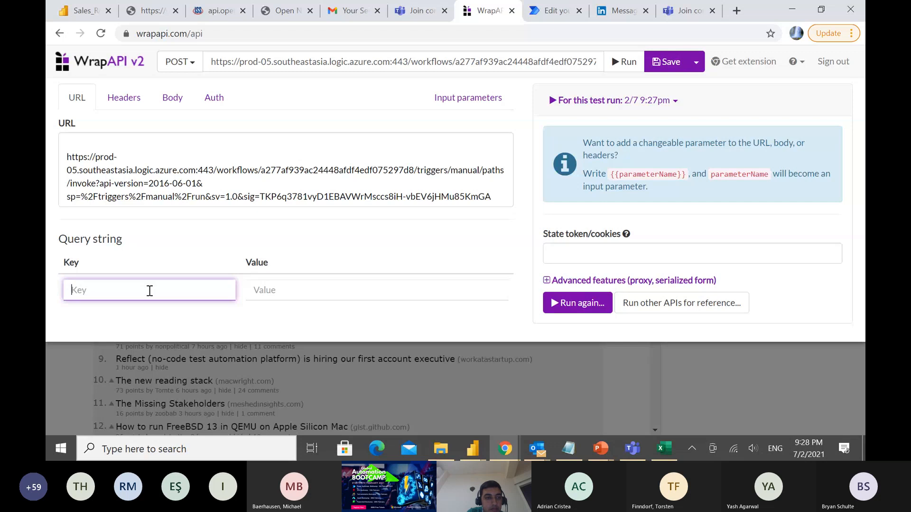
type("sp")
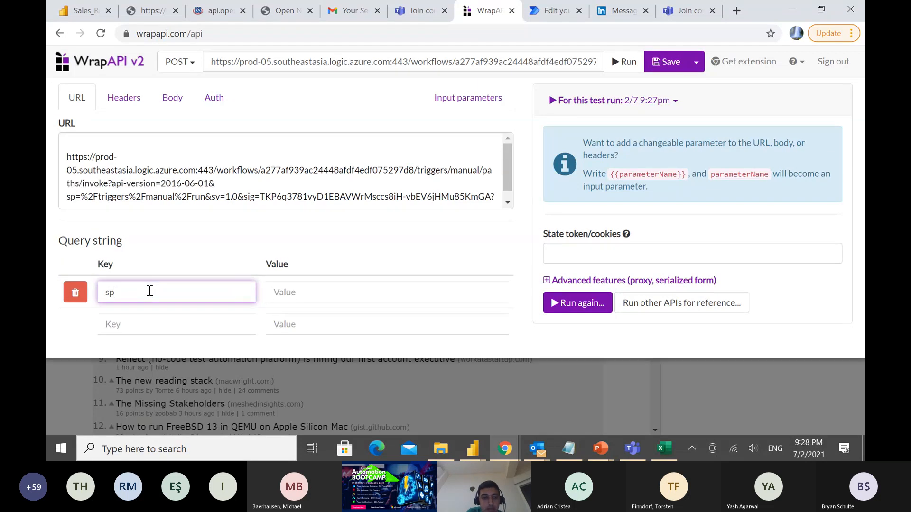
left_click(292, 292)
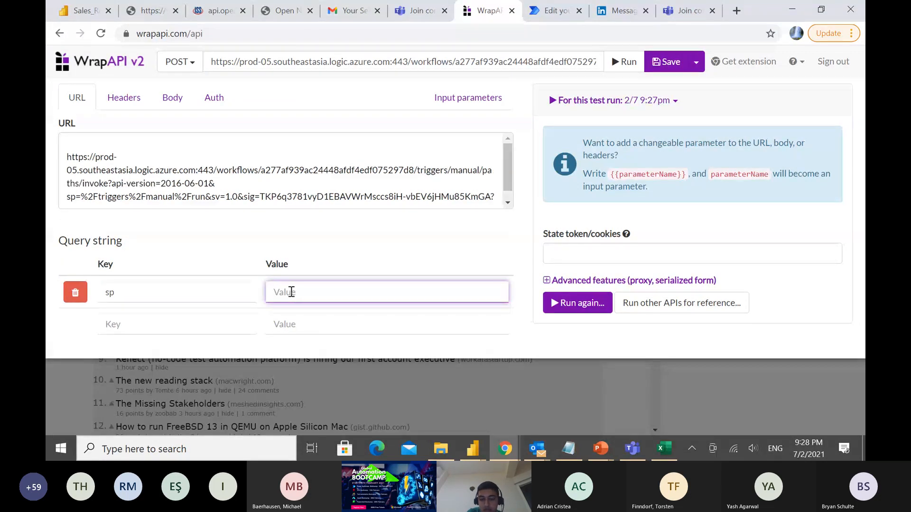
type("/triggers/manual/run")
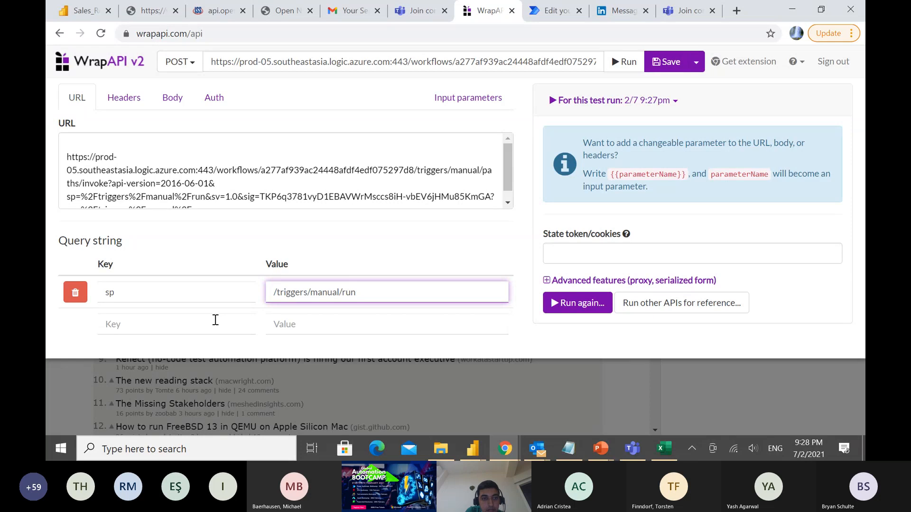
left_click(215, 321)
type("sv")
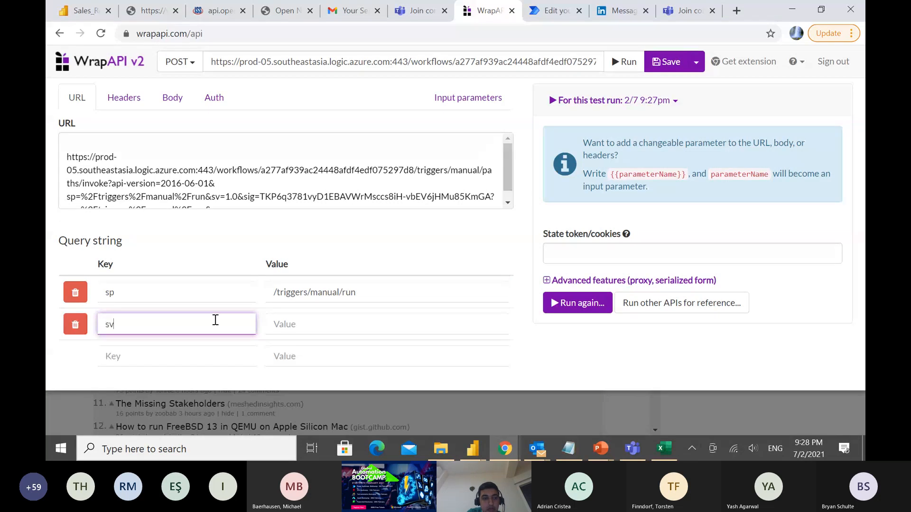
key("Tab")
type("1.0")
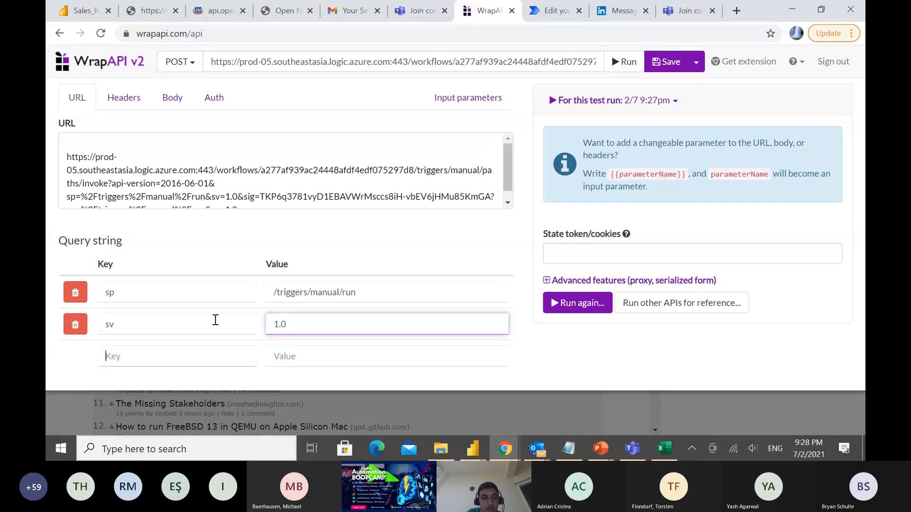
Add a third query string parameter, api-version, with the value 2016-06-01
key("Tab")
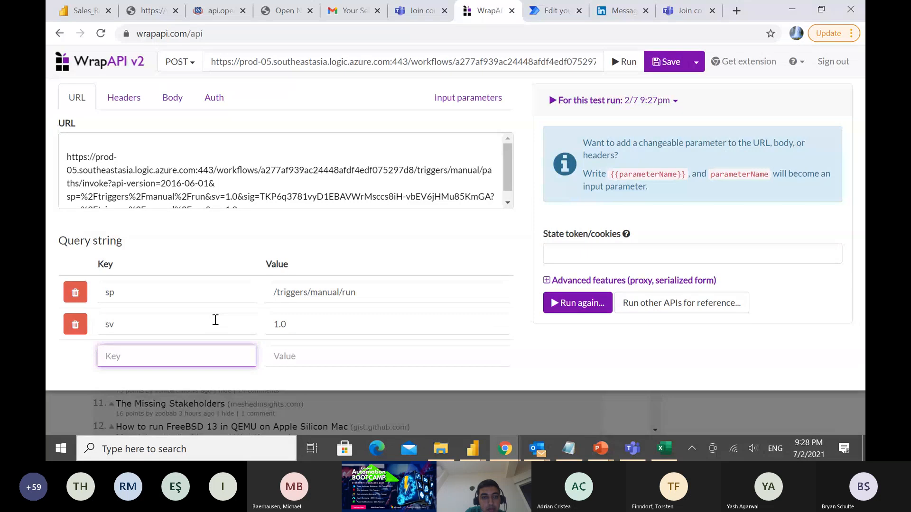
type("api-versio")
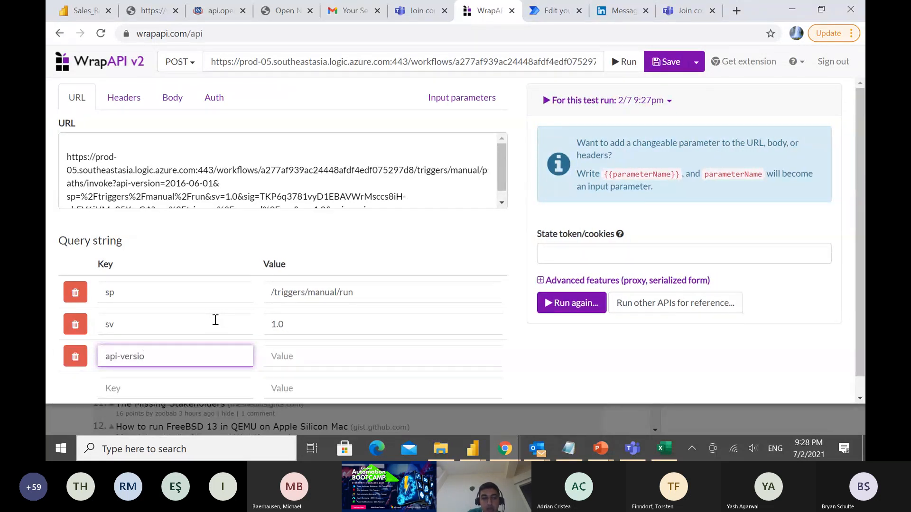
type("n")
left_click(283, 354)
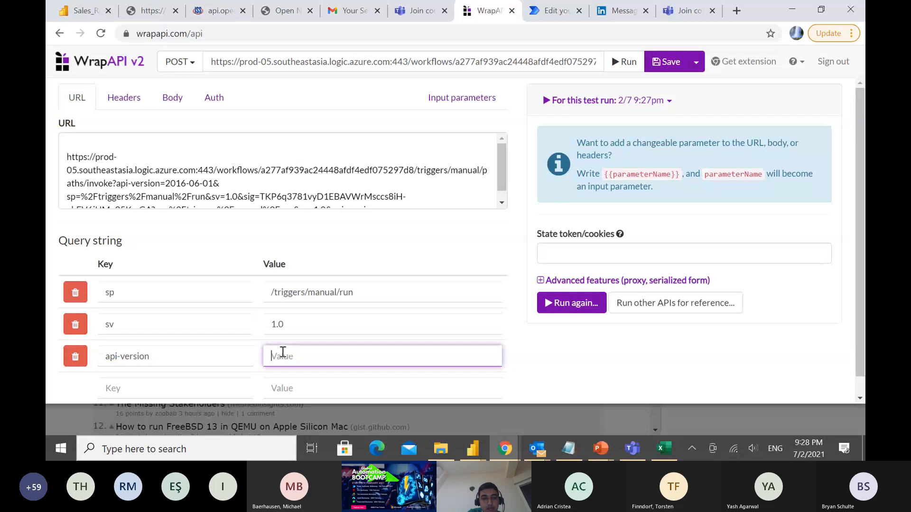
type("2016-06-01")
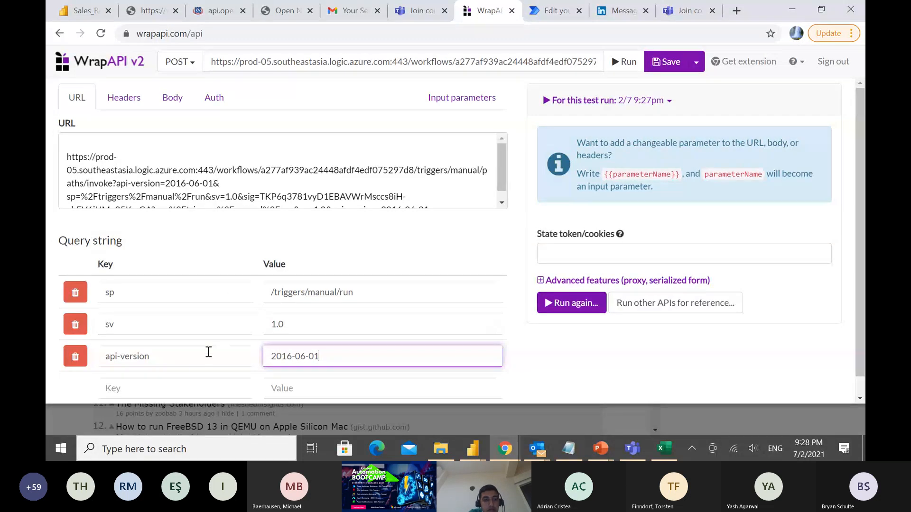
Add a fourth query string parameter, sig, and paste in the access signature copied from the last flow URL in Notepad
left_click(176, 384)
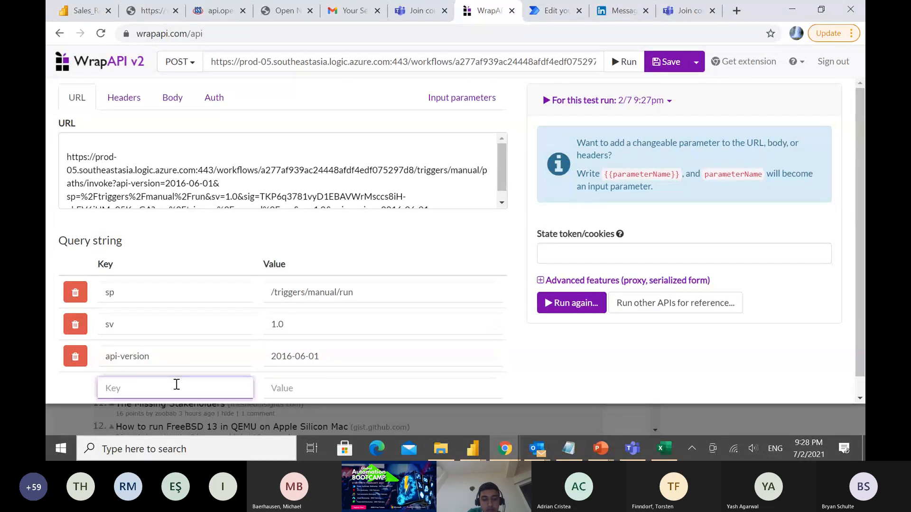
type("sig")
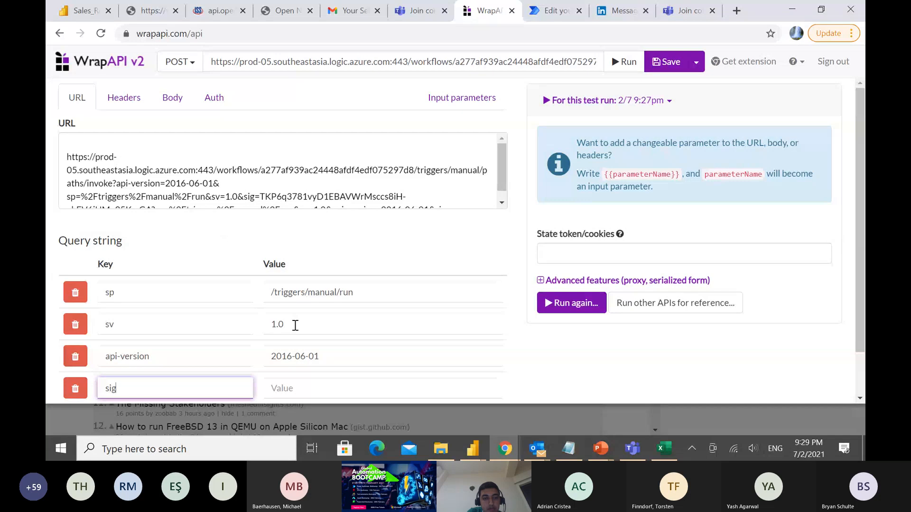
key("Tab")
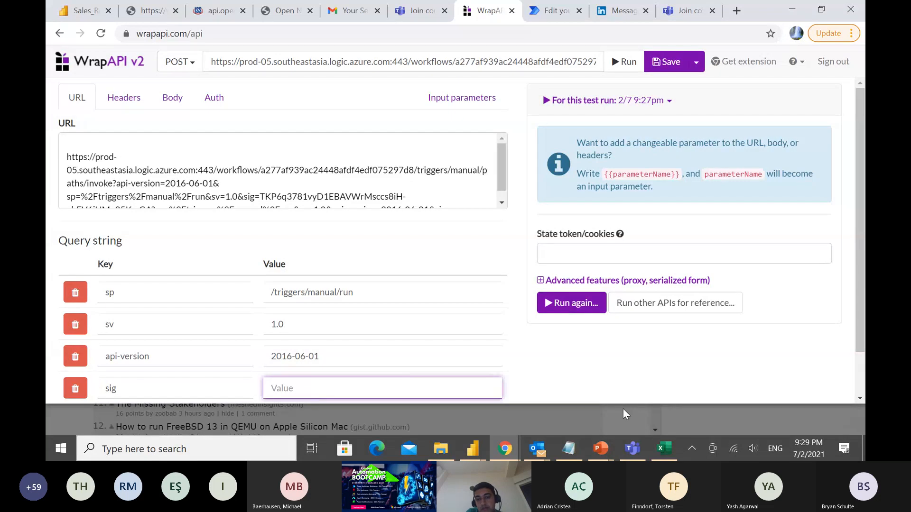
left_click(576, 449)
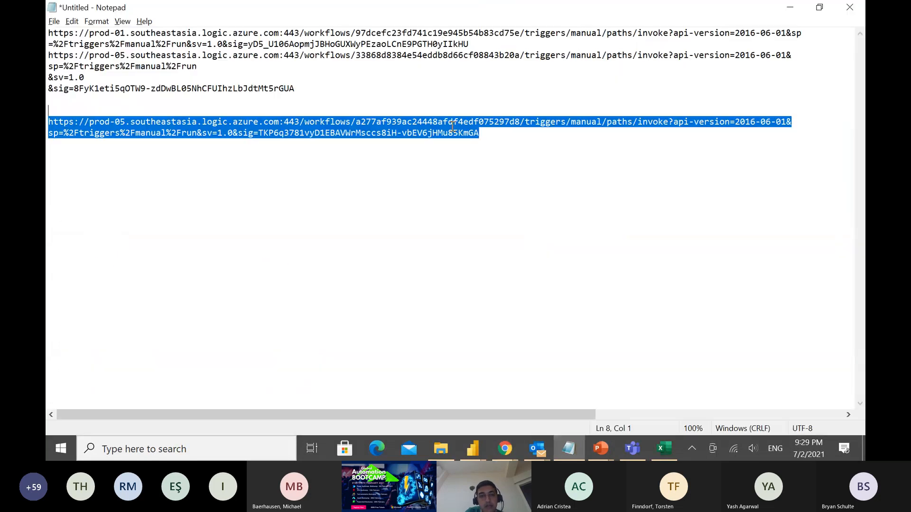
left_click(261, 135)
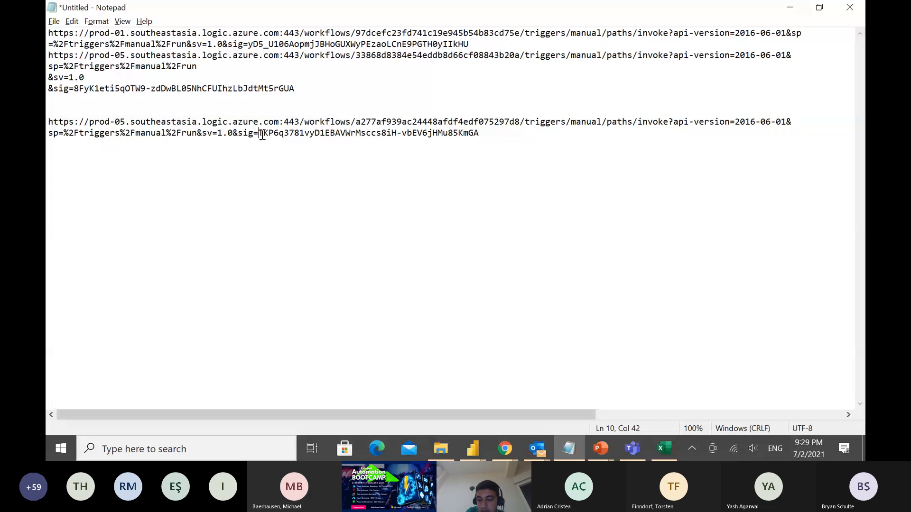
key("shift+End")
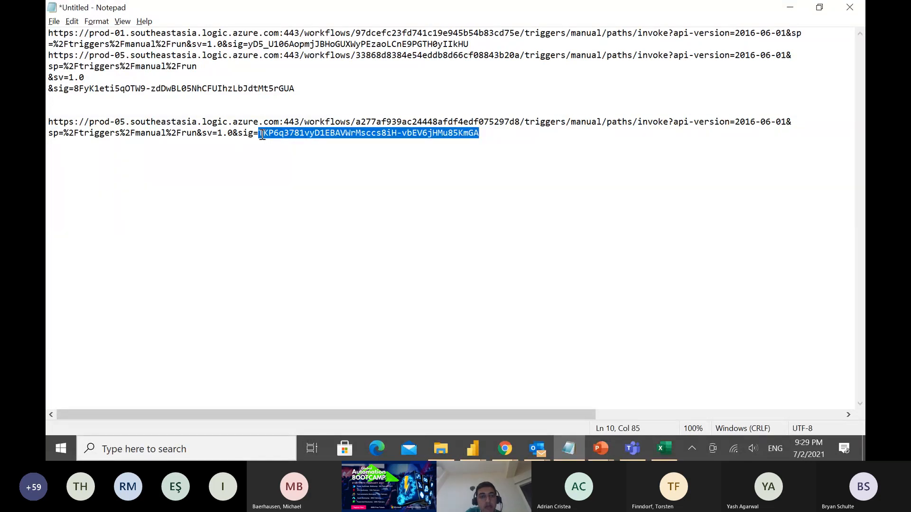
key("ctrl+c")
key("alt+Tab")
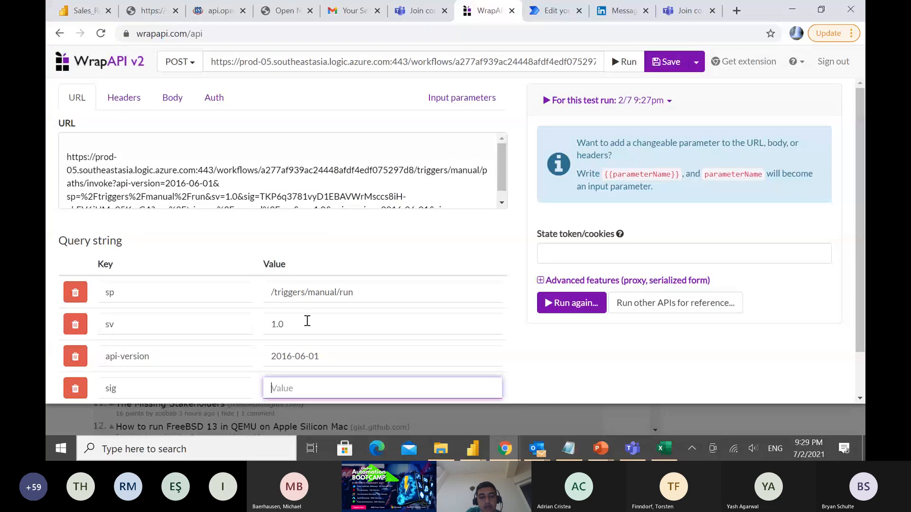
key("ctrl+v")
key("Home")
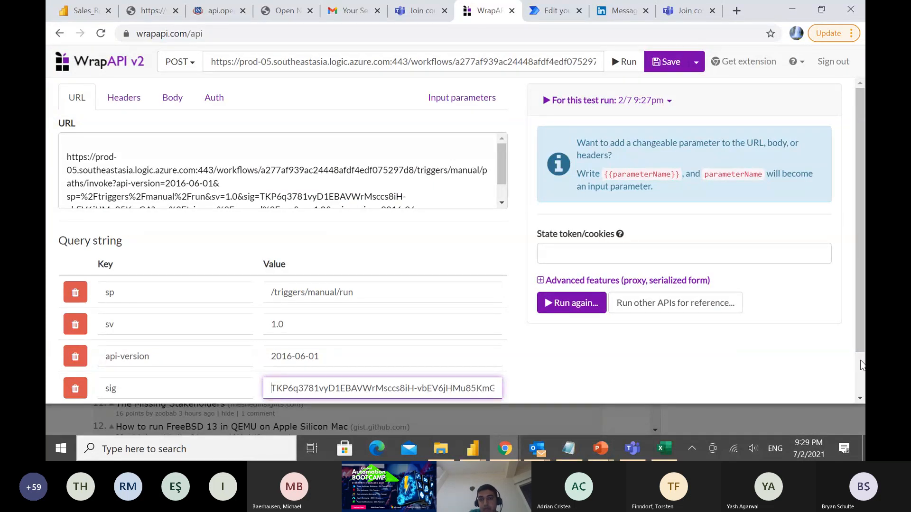
Save the API endpoint under the name Demo_1 in the powerbi repository
left_click(698, 71)
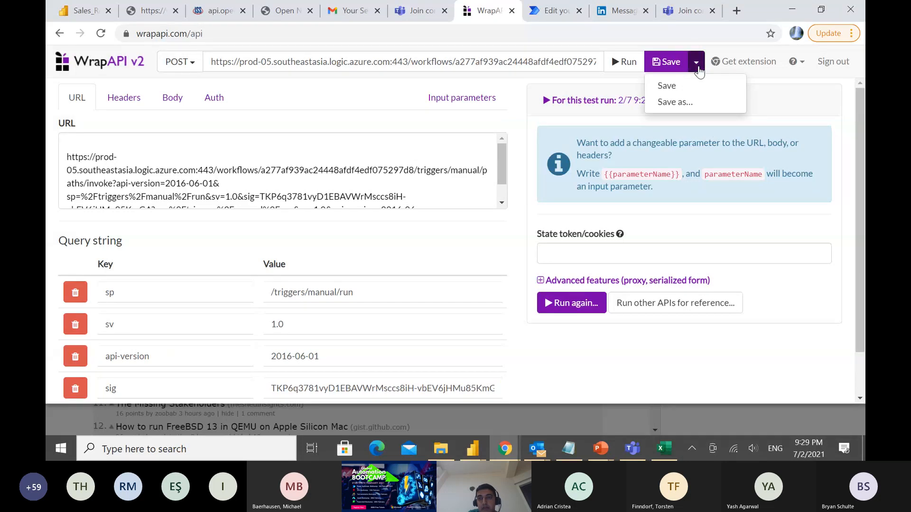
left_click(681, 102)
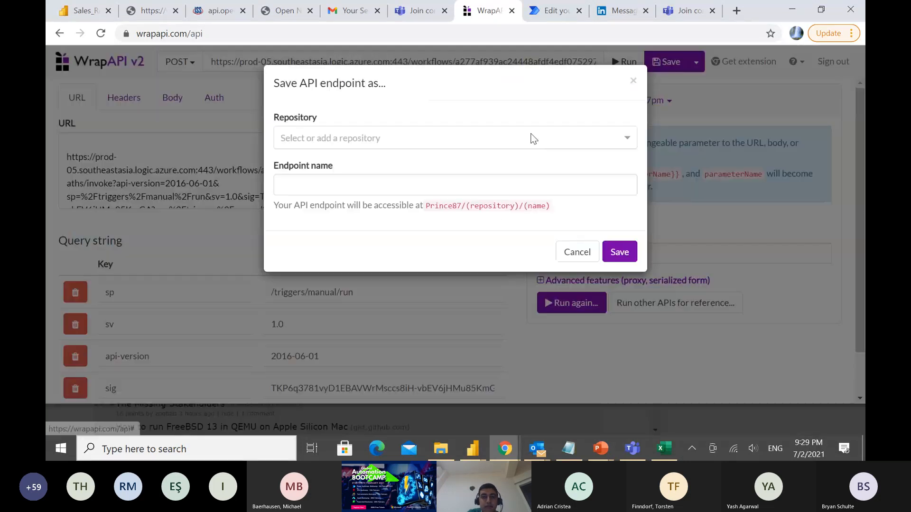
left_click(626, 140)
left_click(389, 164)
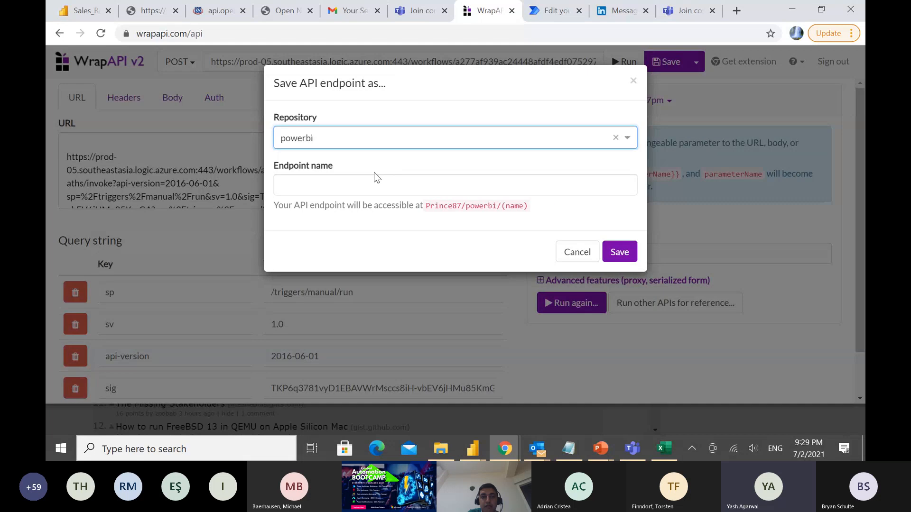
left_click(364, 184)
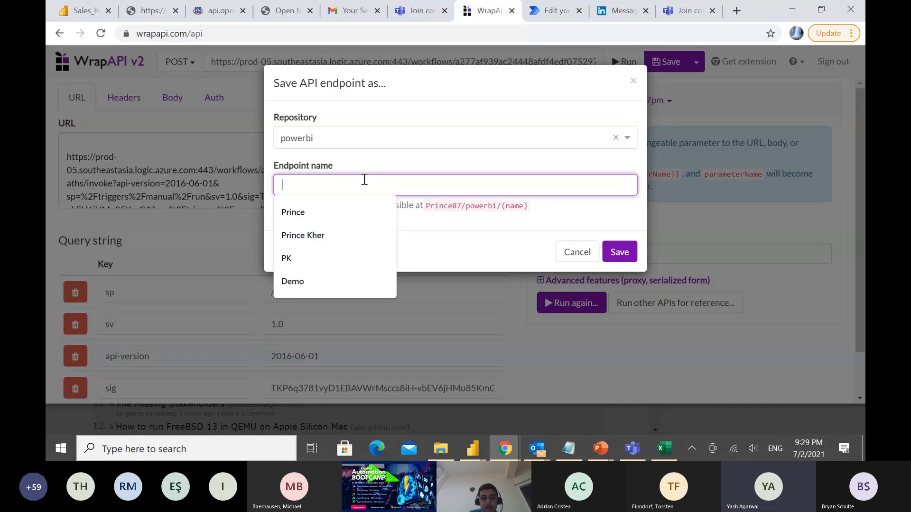
type("Demo_1")
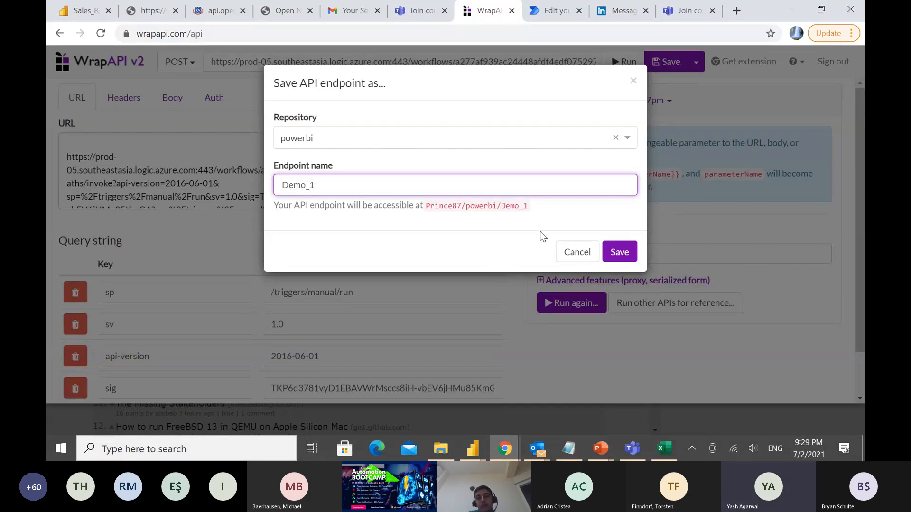
left_click(618, 253)
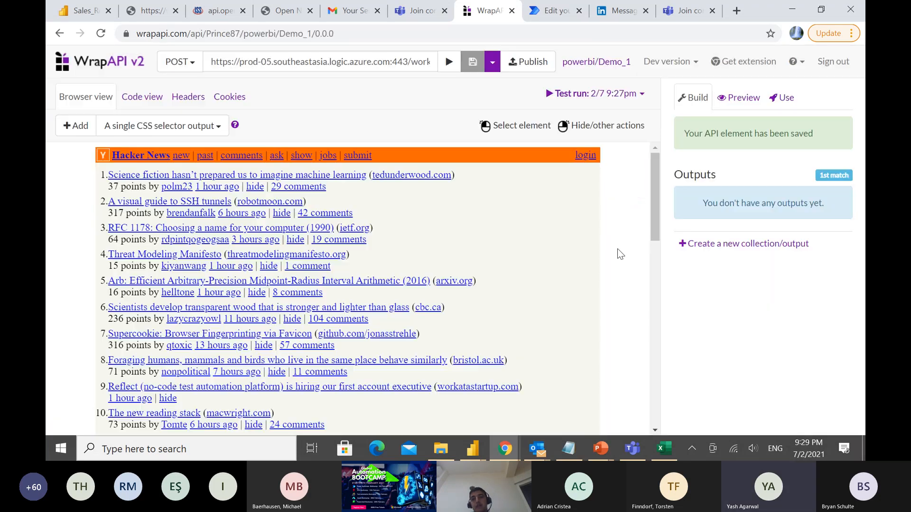
Publish the Demo_1 endpoint as version 0.0.1 and copy the link for calling it
left_click(528, 62)
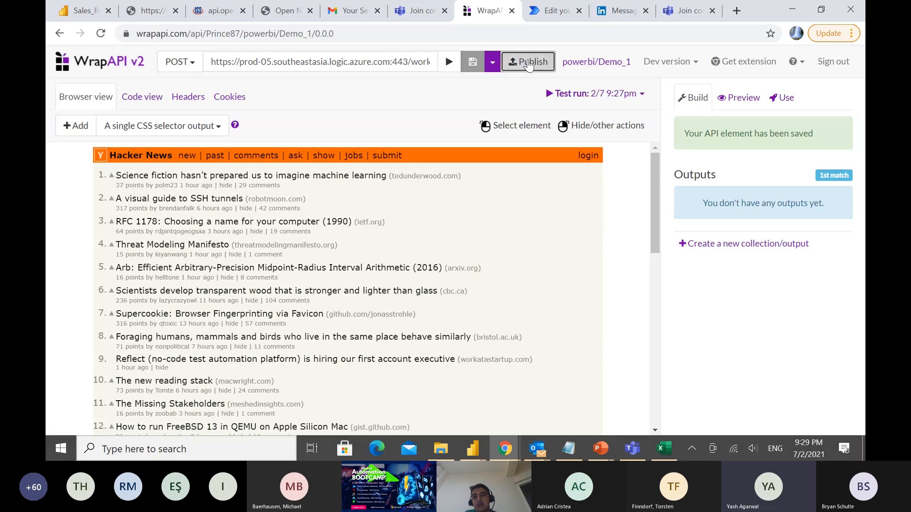
left_click(609, 402)
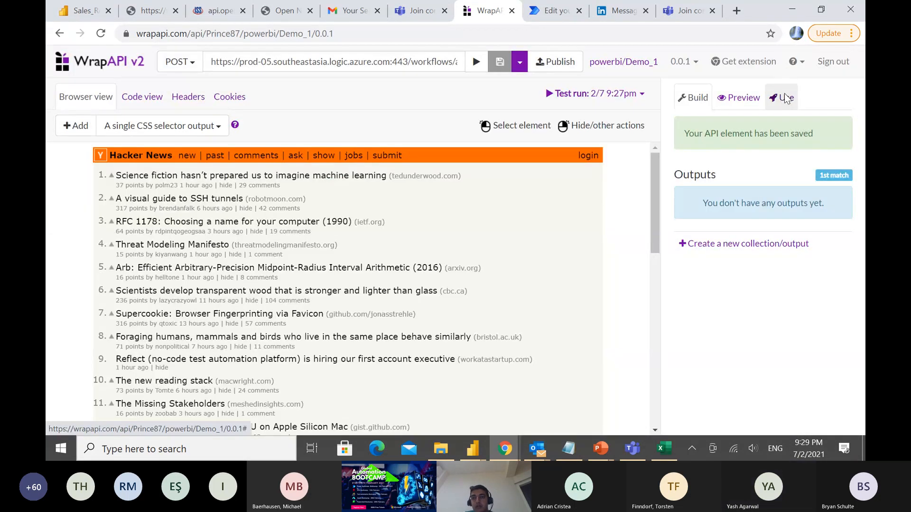
left_click(785, 97)
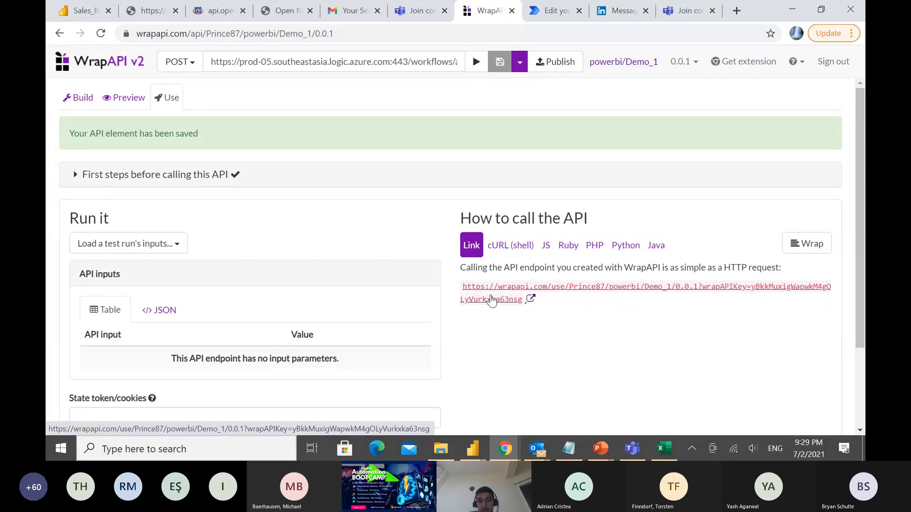
right_click(491, 300)
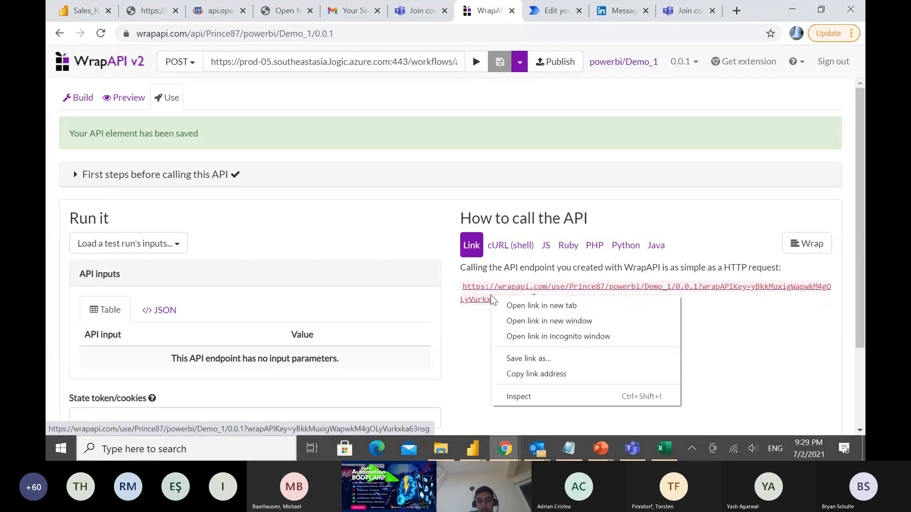
left_click(522, 374)
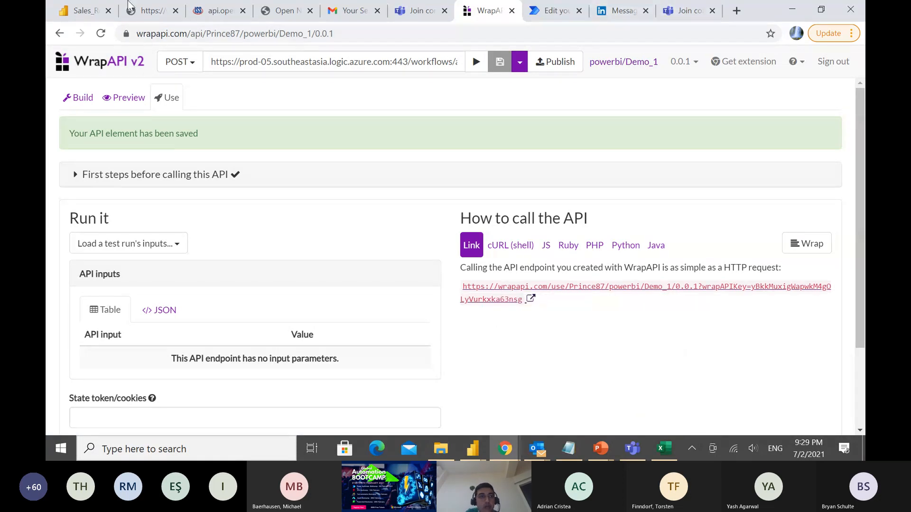
Switch to the Power BI sales report and open its Dataset Refresh API page for editing
left_click(75, 7)
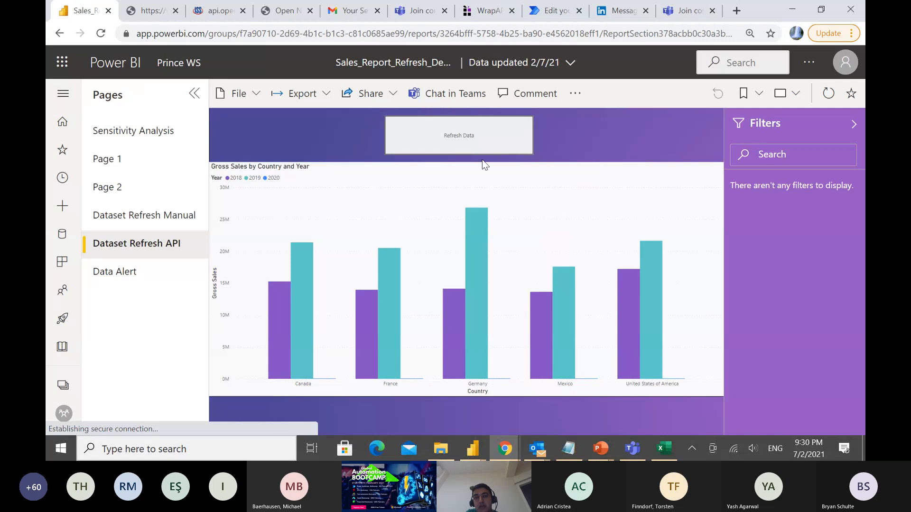
left_click(576, 93)
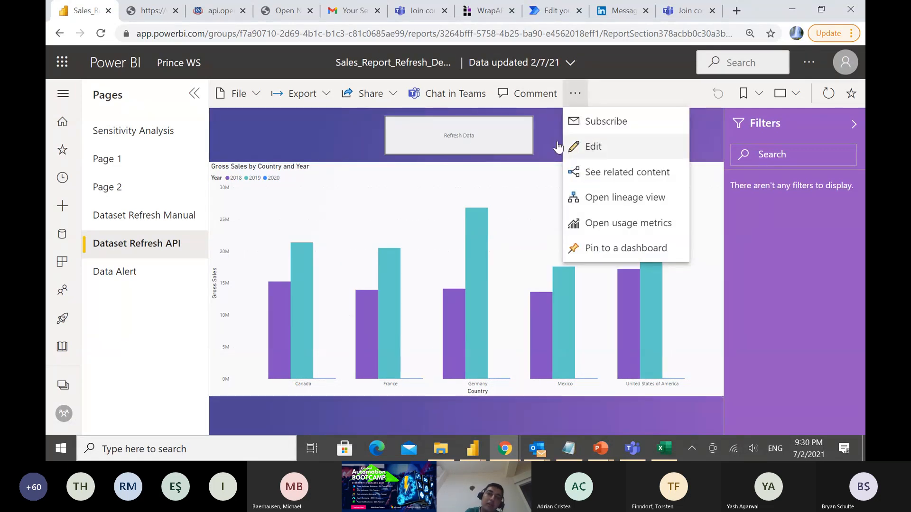
left_click(588, 147)
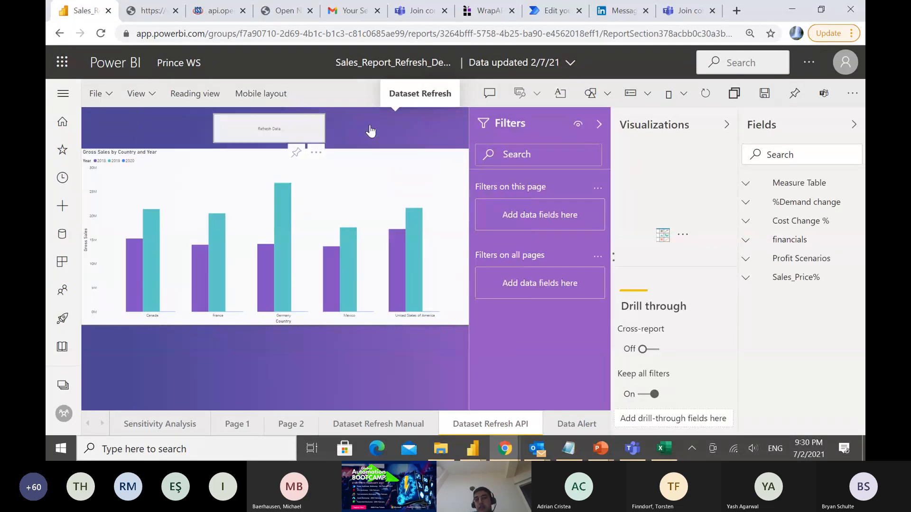
Replace the Web URL in the Refresh Data button's action with the copied WrapAPI link, including its API key
left_click(319, 127)
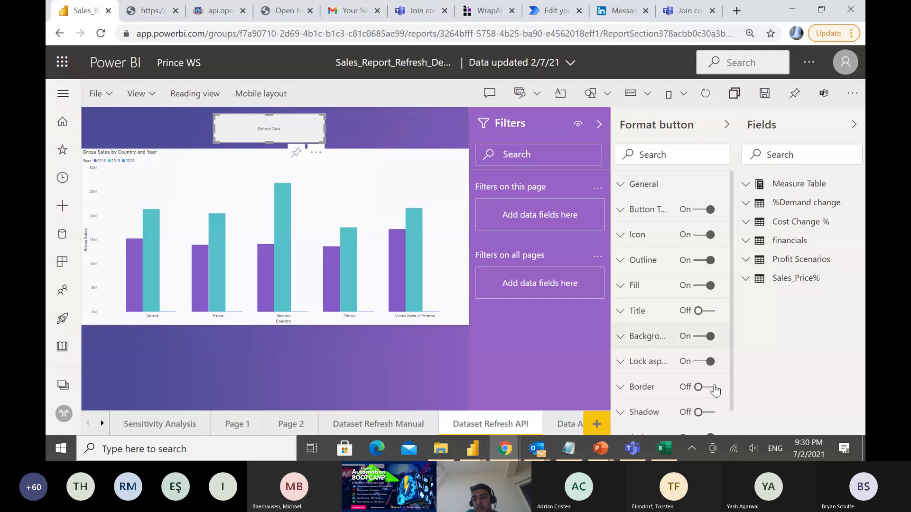
scroll(733, 417, "down", 1)
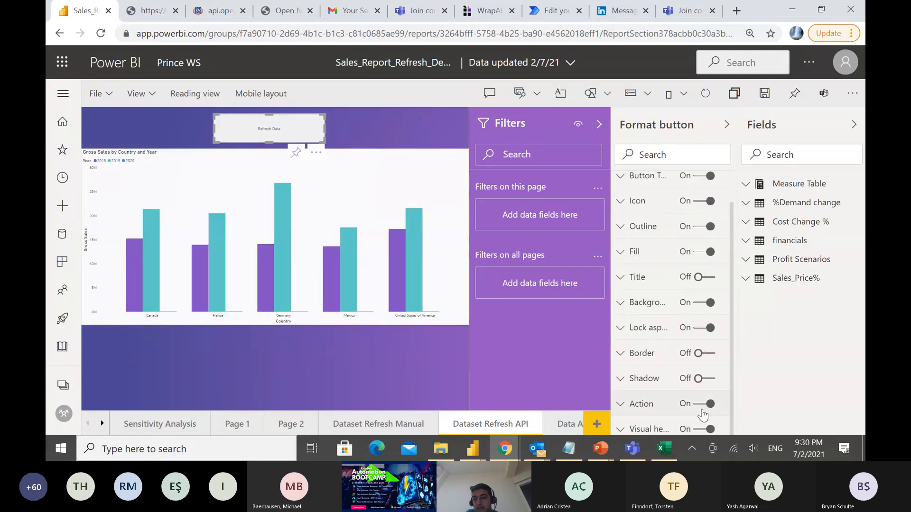
left_click(646, 409)
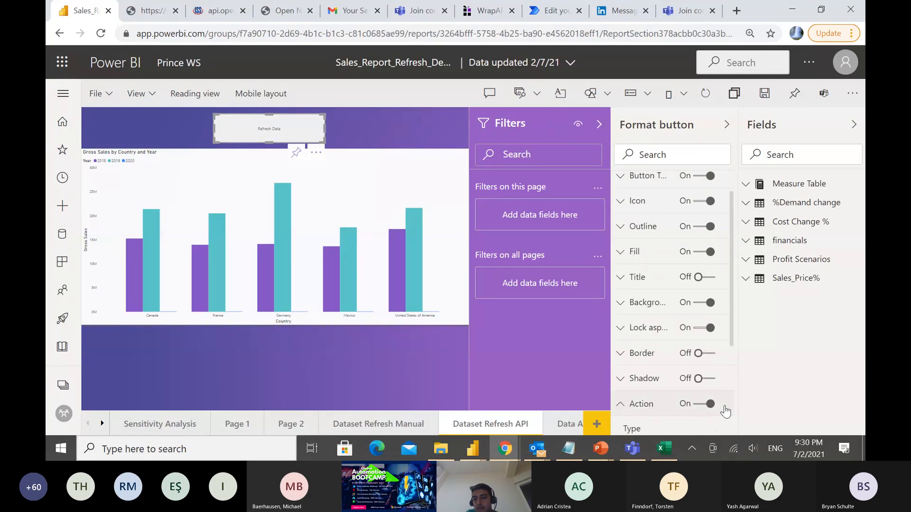
scroll(733, 405, "down", 3)
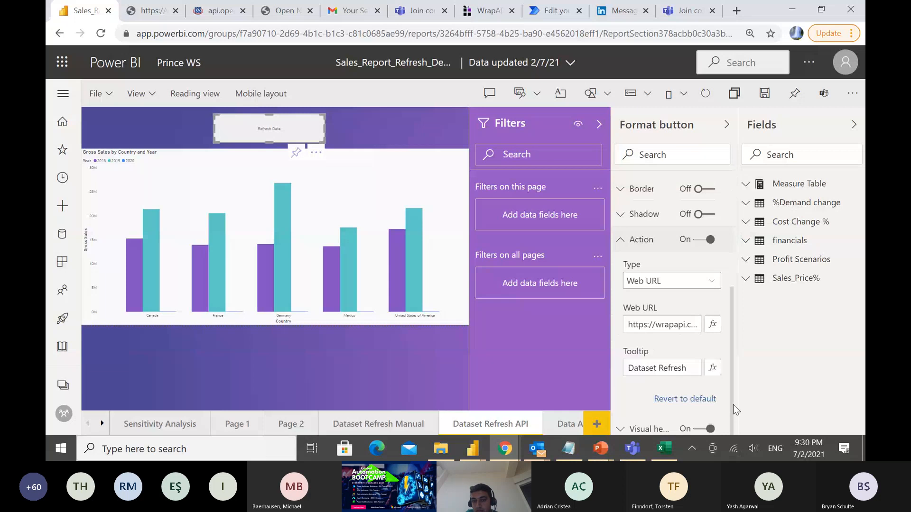
left_click(655, 324)
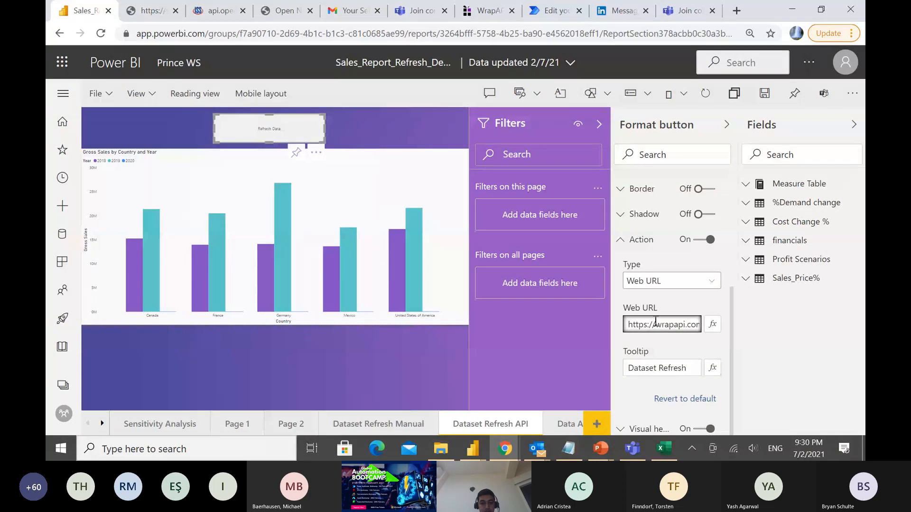
key("ctrl+a")
key("BackSpace")
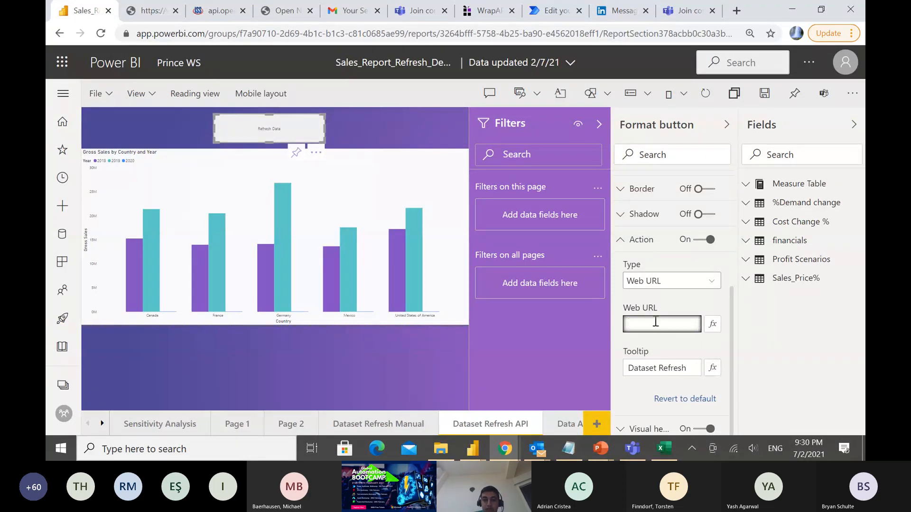
key("ctrl+v")
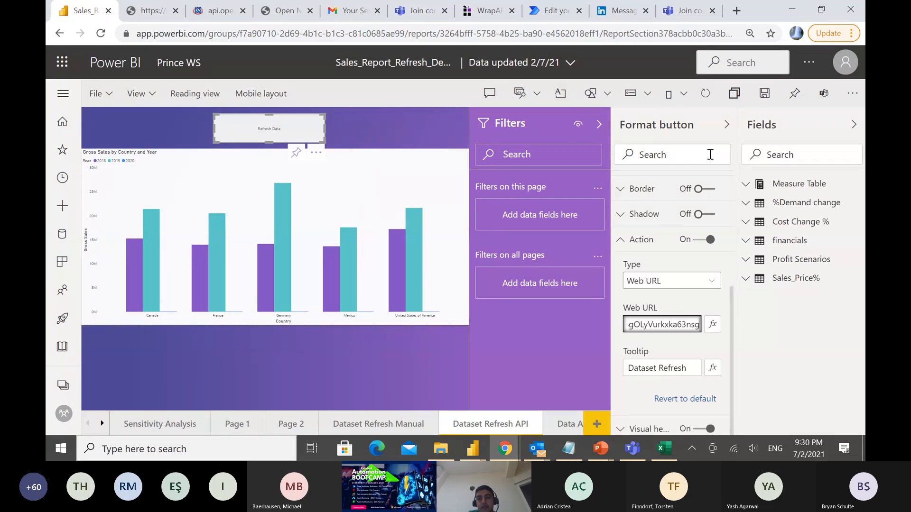
Save the edited report and dismiss the save notification
left_click(95, 94)
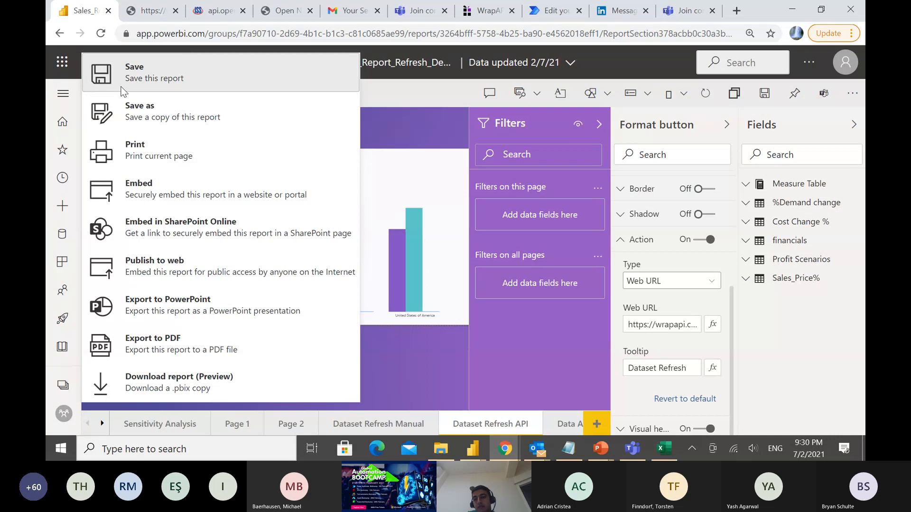
left_click(121, 88)
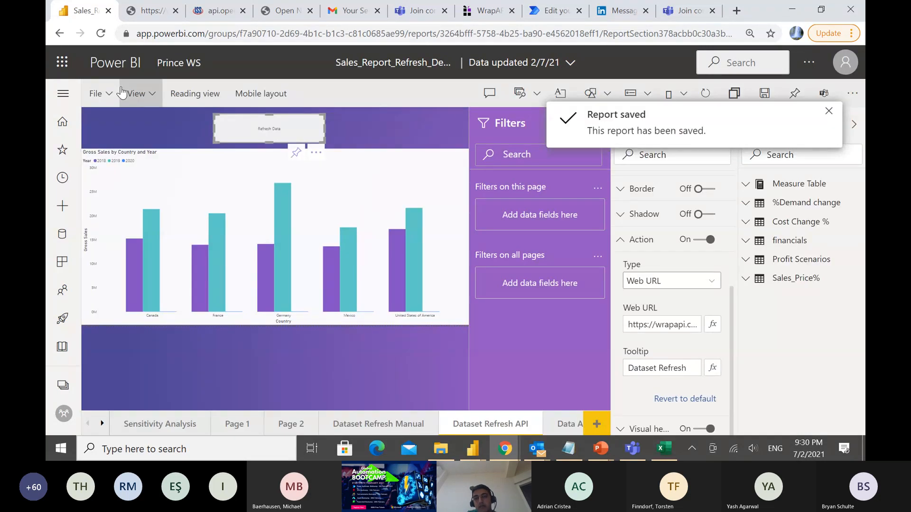
left_click(828, 115)
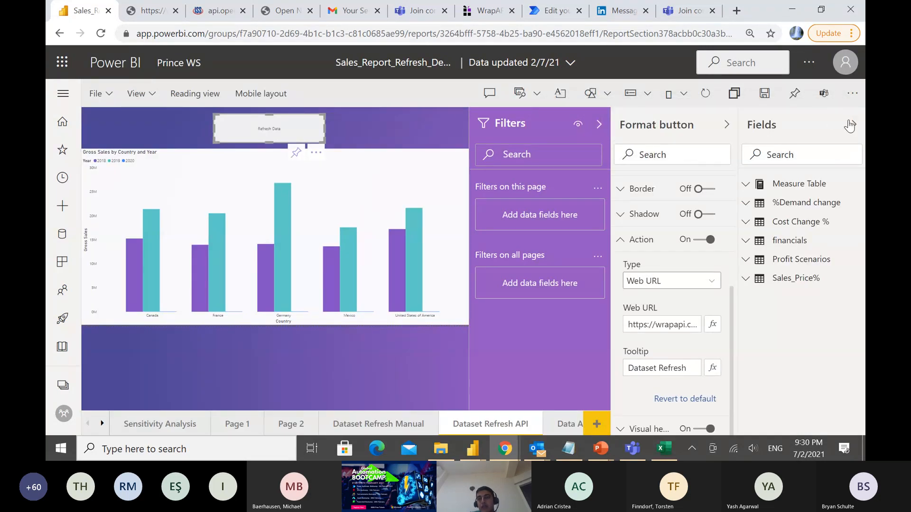
Collapse the Fields and Format button panes, and run the Refresh Data button's web link to test it
left_click(852, 124)
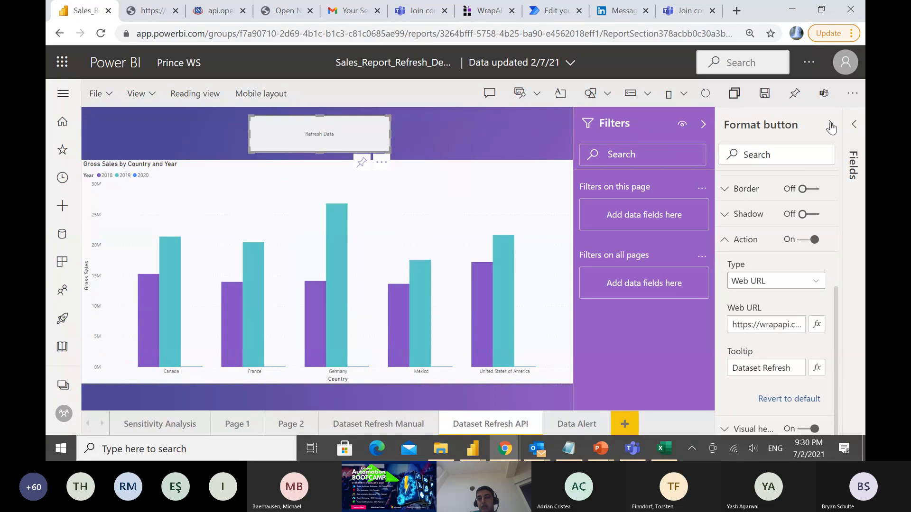
left_click(831, 128)
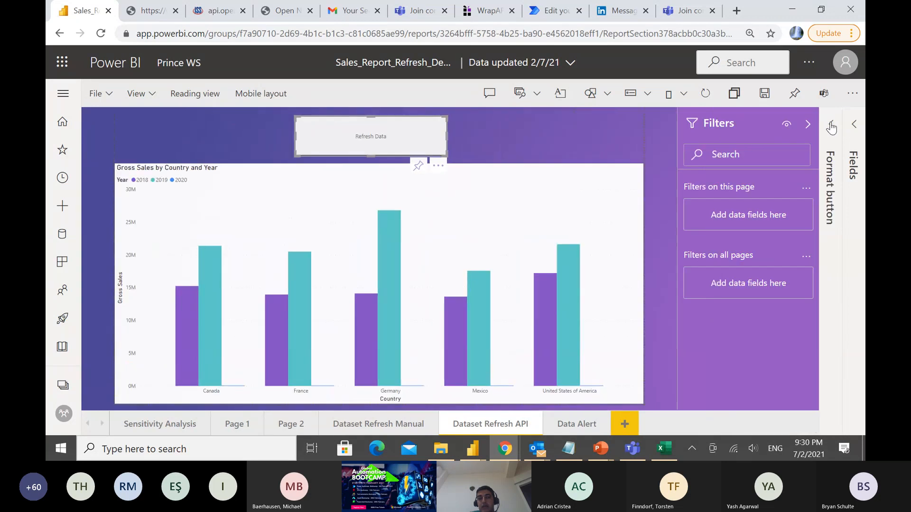
left_click(373, 137, "ctrl")
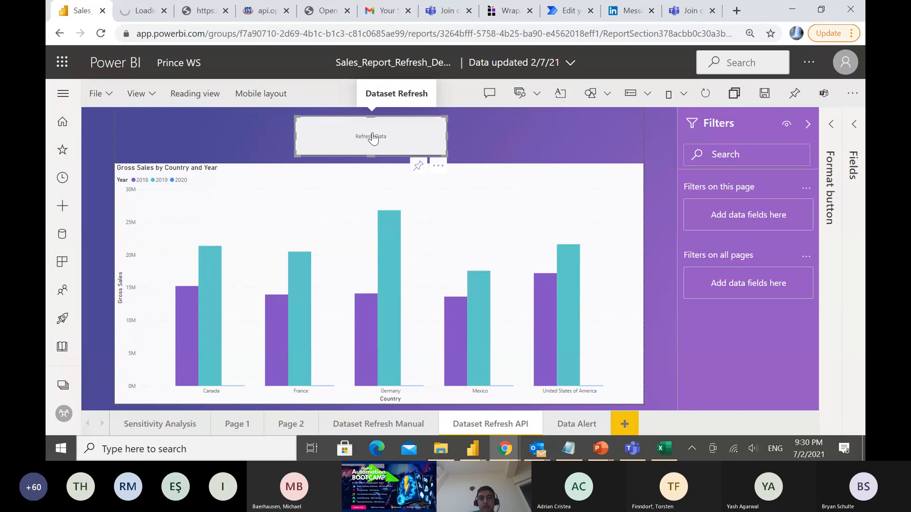
Check the WrapAPI response page, and open the "Http -> Refresh a dataset - 2" flow's details in Power Automate to examine its run history
left_click(144, 11)
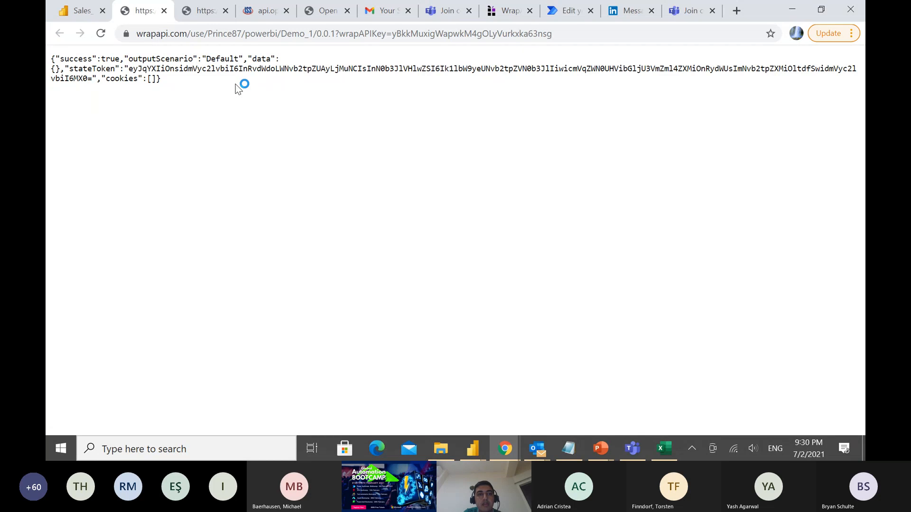
left_click(575, 13)
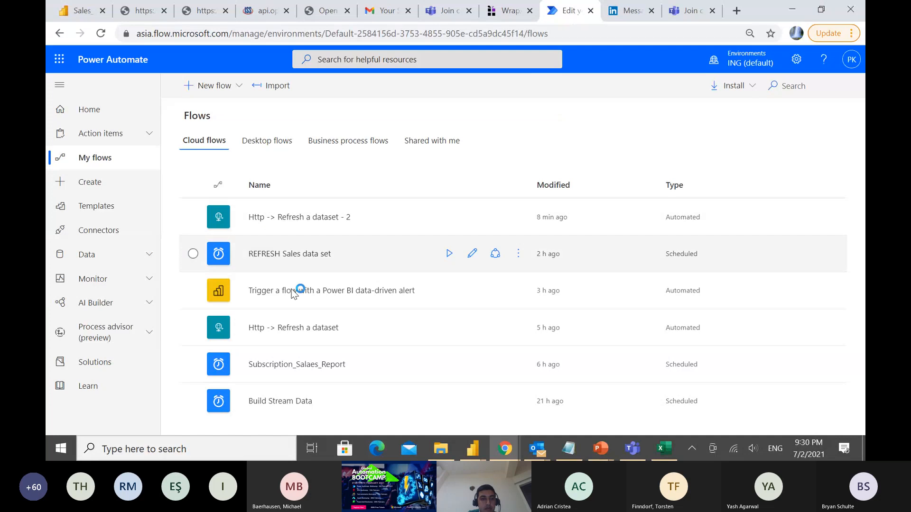
left_click(310, 221)
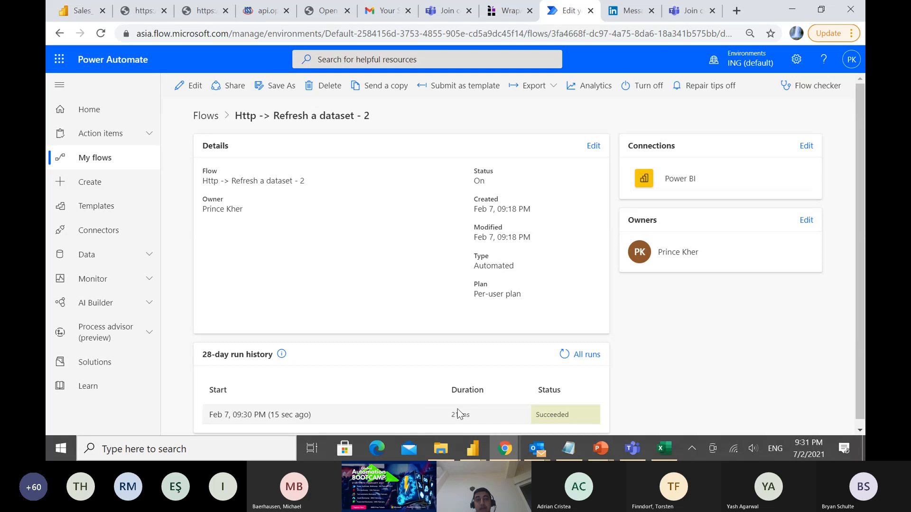
Return to the Power BI sales report, collapse its Filters pane, and reload the report to load the refreshed data
left_click(80, 10)
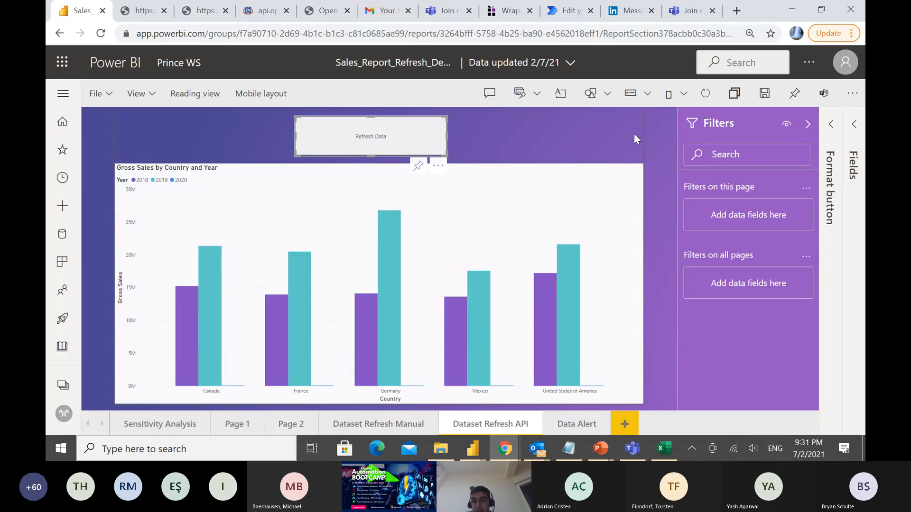
left_click(809, 125)
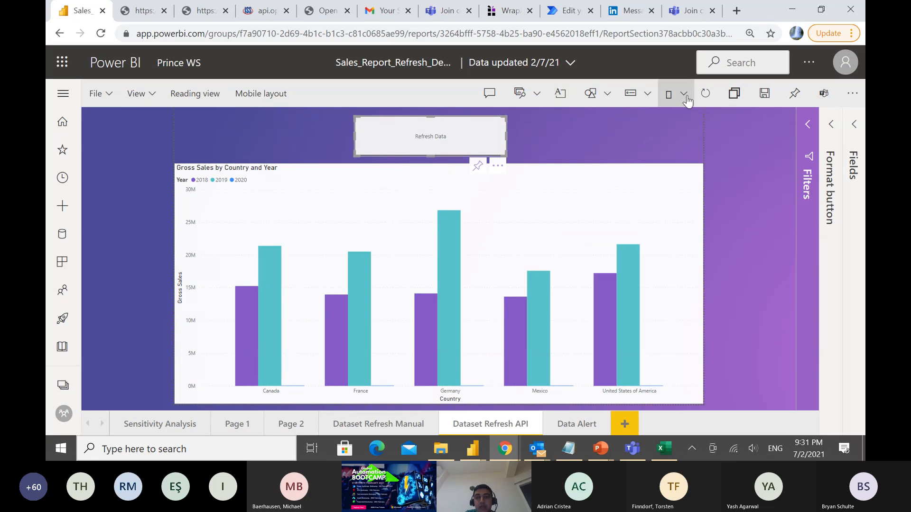
left_click(710, 94)
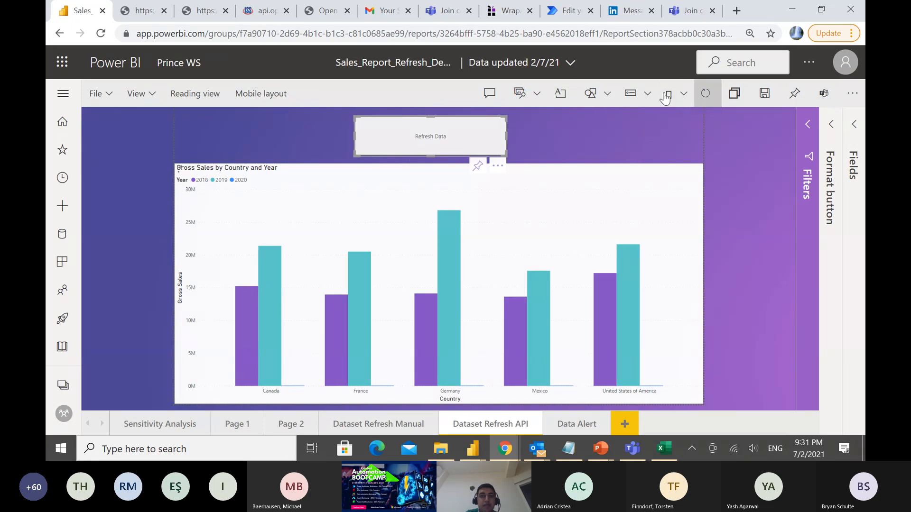
left_click(105, 34)
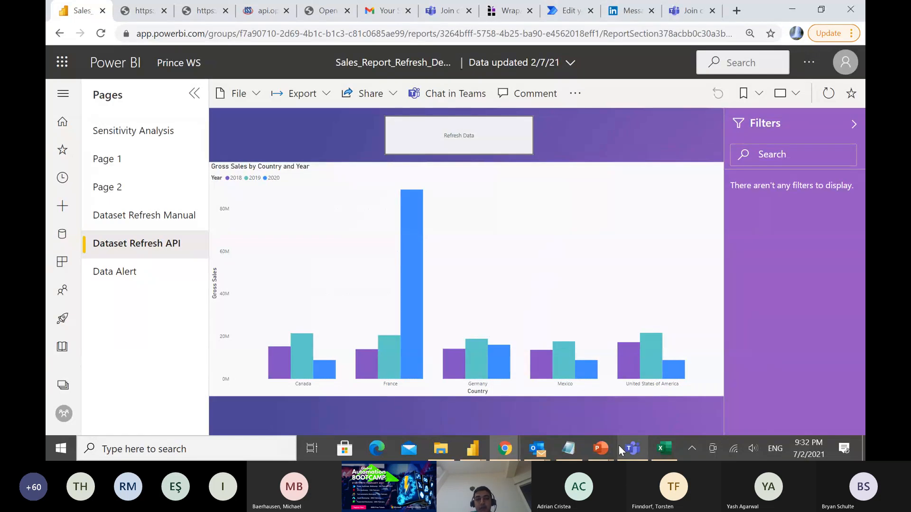
Switch to the PowerPoint presentation, start its slide show, and advance to the "Power BI Add Rows to dataset" slide
key("alt+Tab")
key("alt+Tab")
key("alt+Tab")
key("alt+Tab")
key("alt+Tab")
key("alt+Tab")
key("alt+Tab")
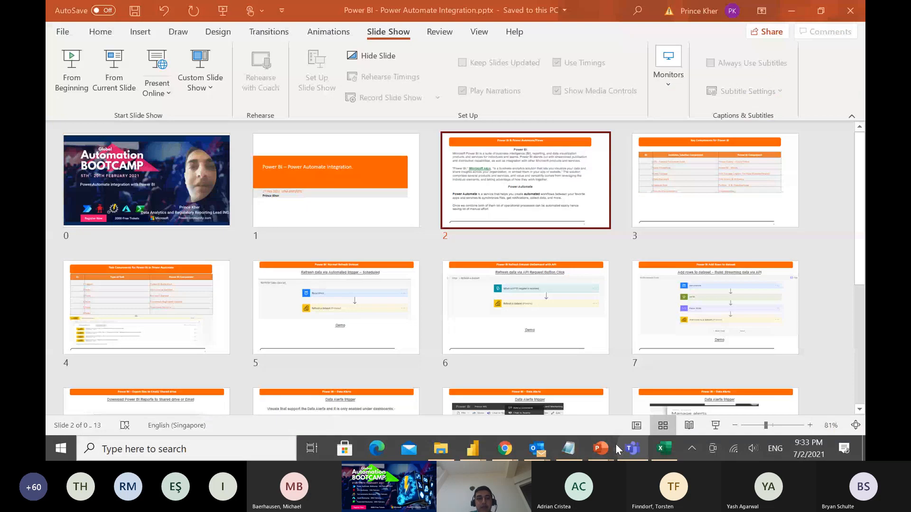
left_click(241, 76)
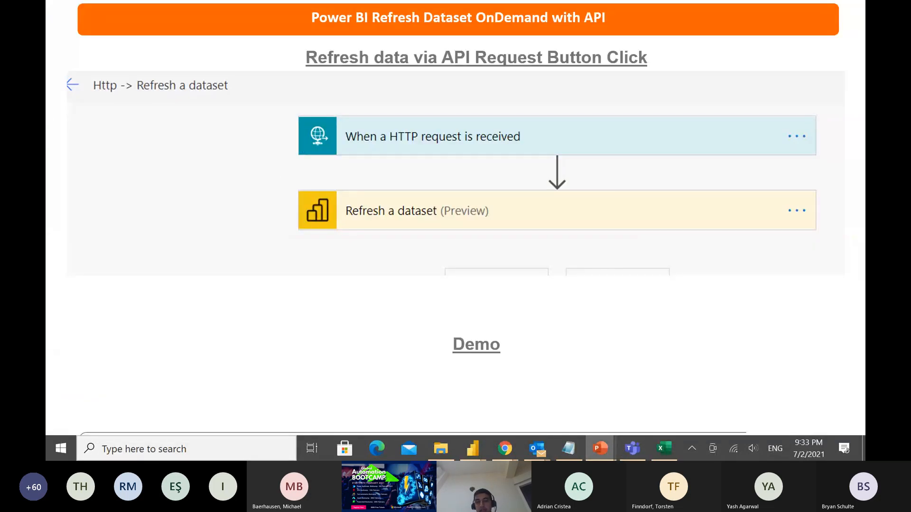
key("Right")
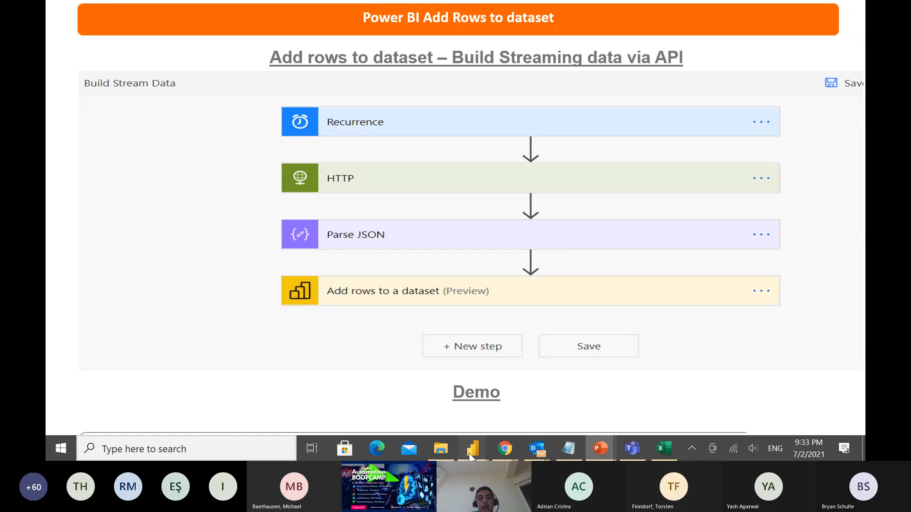
mouse_move(469, 453)
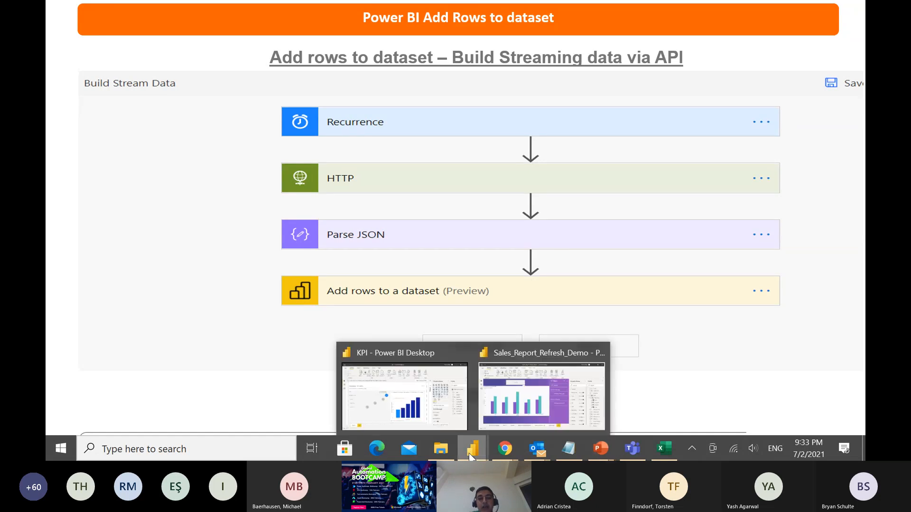
left_click(445, 428)
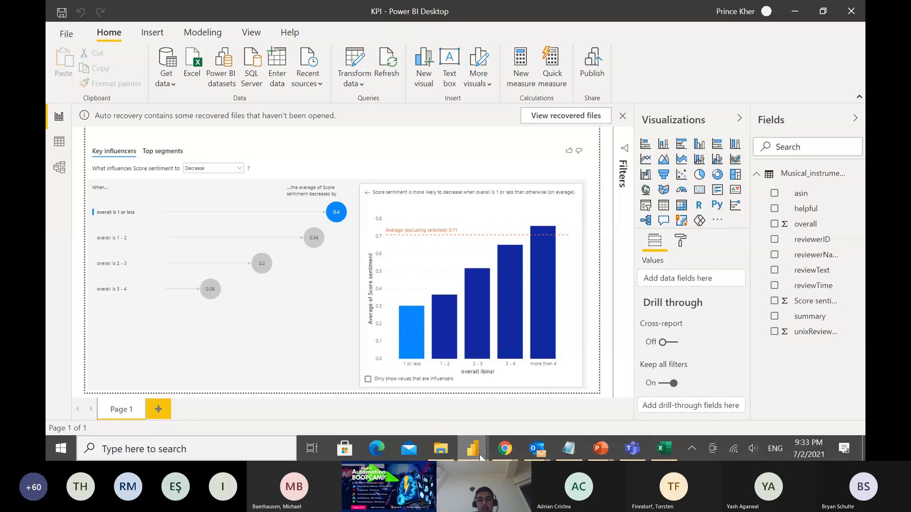
mouse_move(479, 454)
left_click(541, 397)
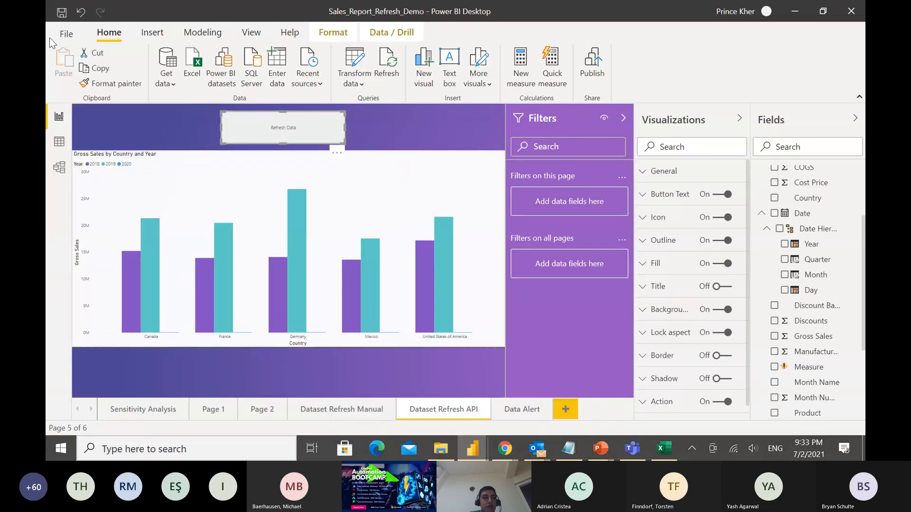
left_click(64, 33)
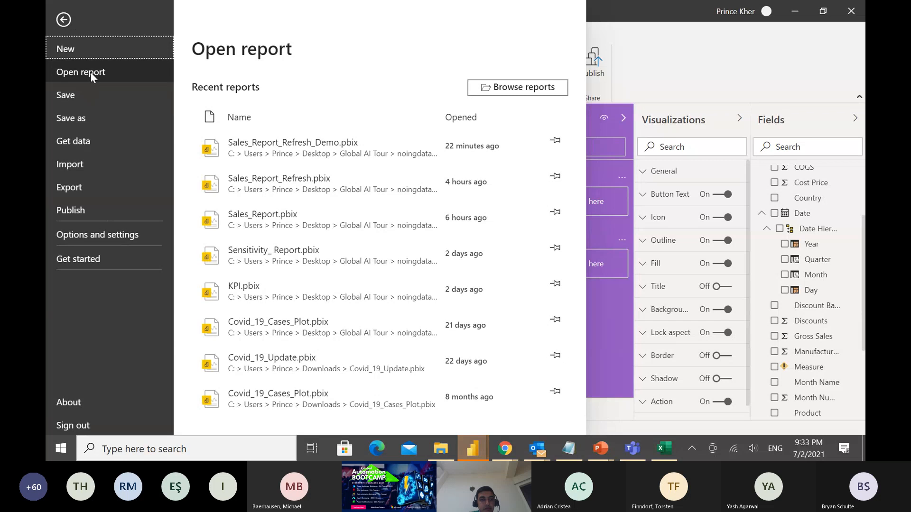
left_click(91, 72)
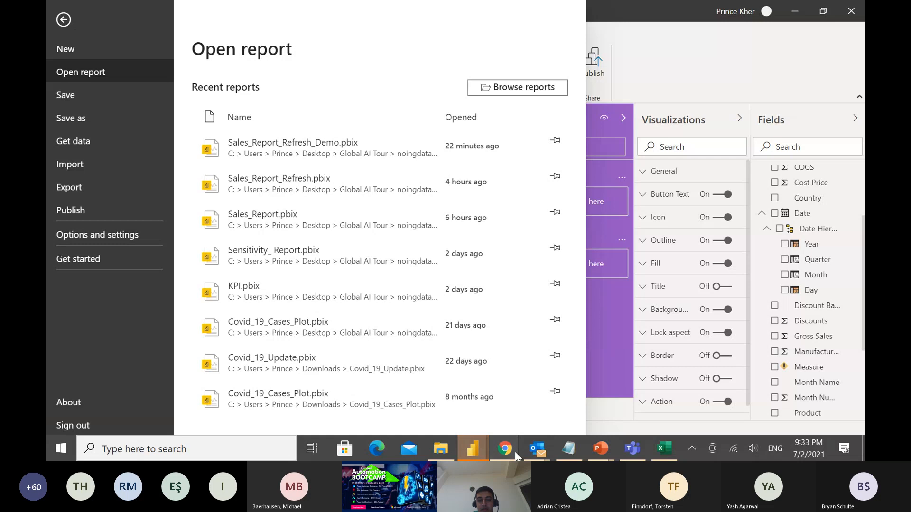
Switch to the Power BI service in Chrome and go back from the sales report to the workspace's content list
mouse_move(516, 456)
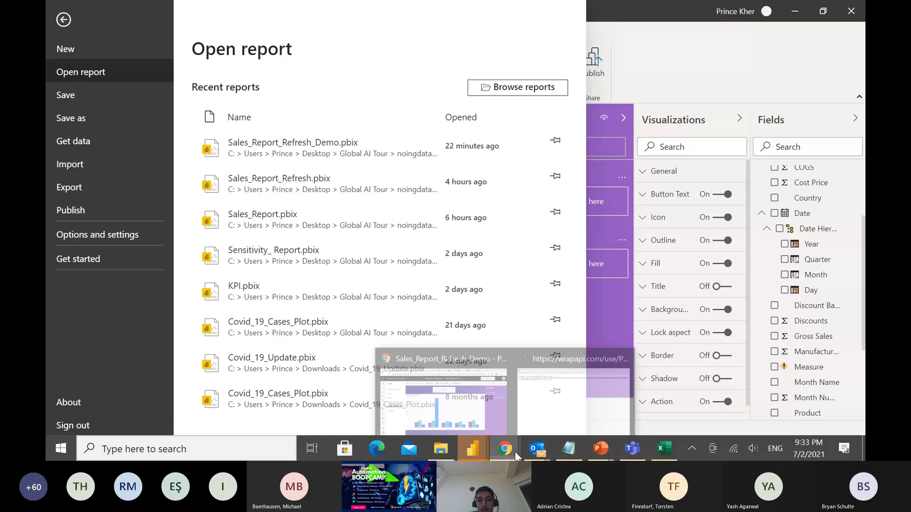
left_click(482, 418)
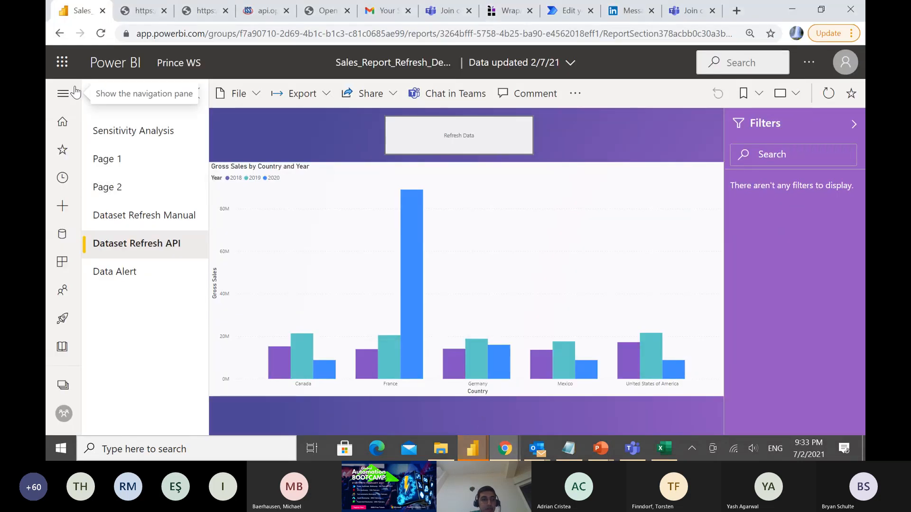
left_click(57, 34)
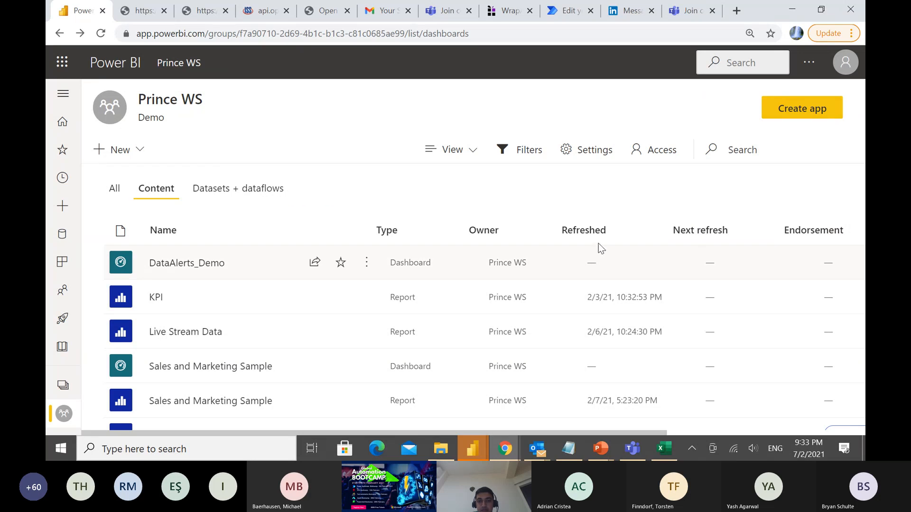
left_click(516, 148)
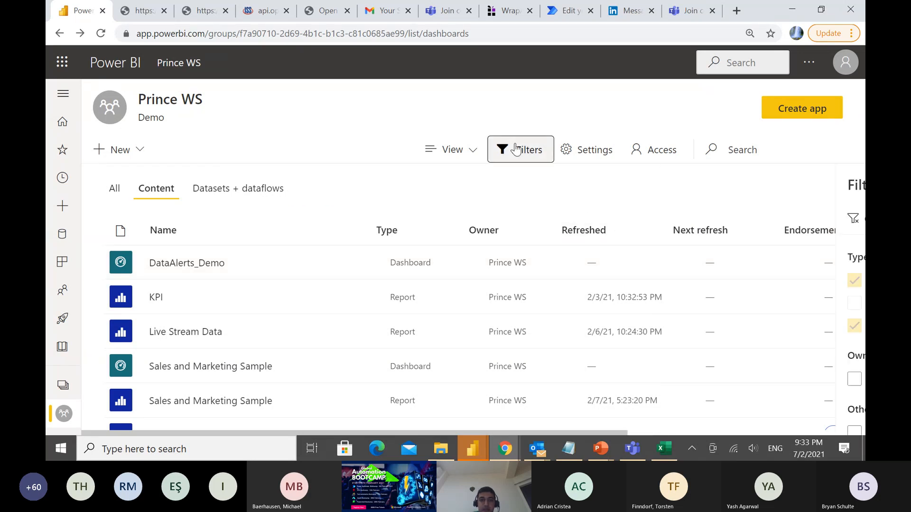
left_click(516, 148)
left_click(516, 148)
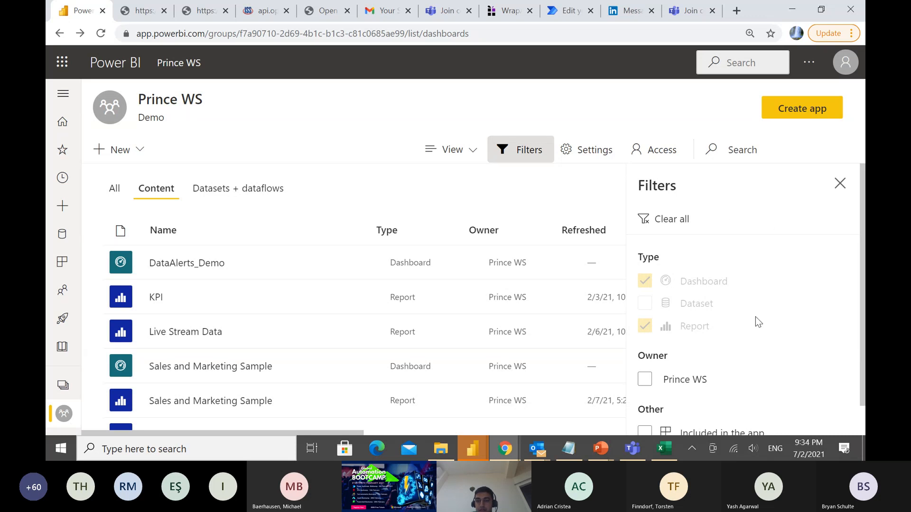
left_click(839, 183)
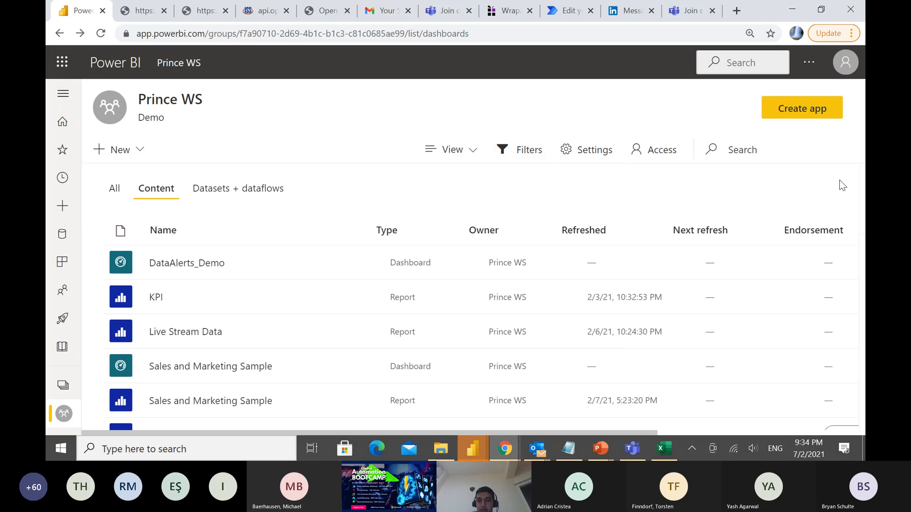
left_click(828, 230)
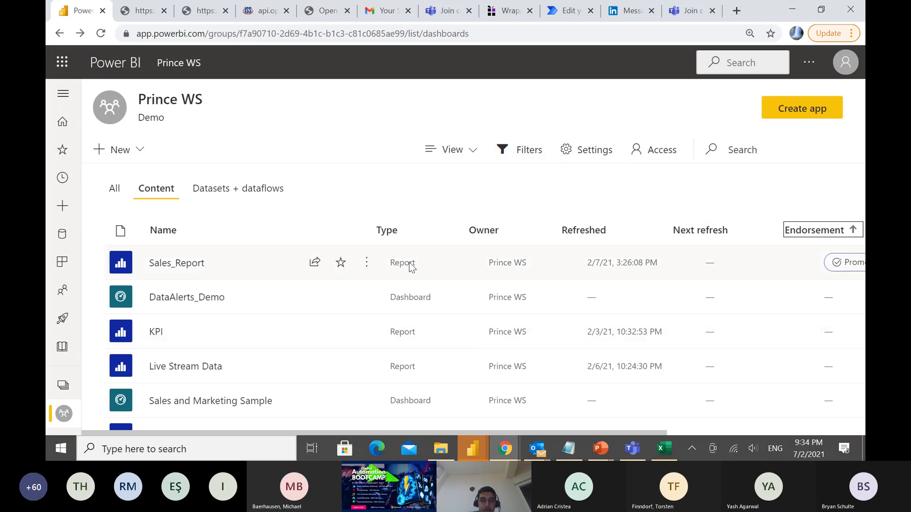
left_click(231, 231)
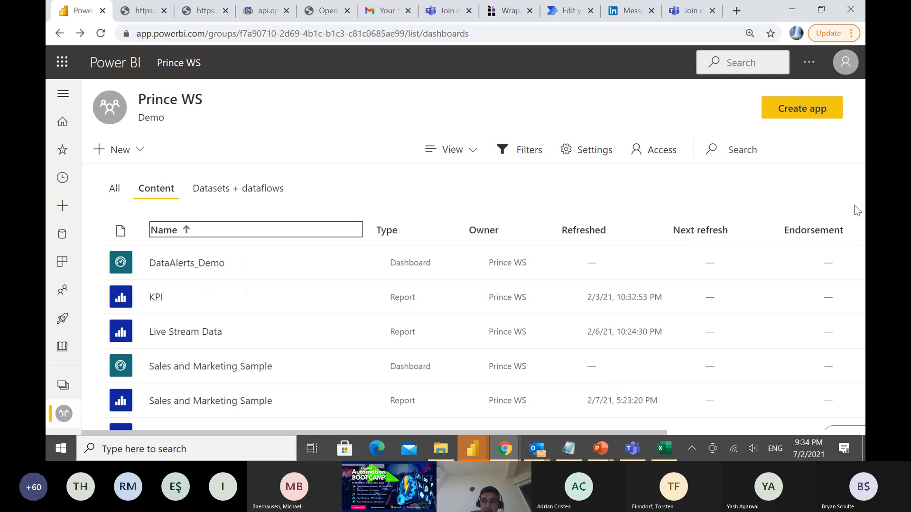
Sort the workspace content by name in descending order, and open the Space station View dashboard and its map tile's underlying report
left_click(822, 7)
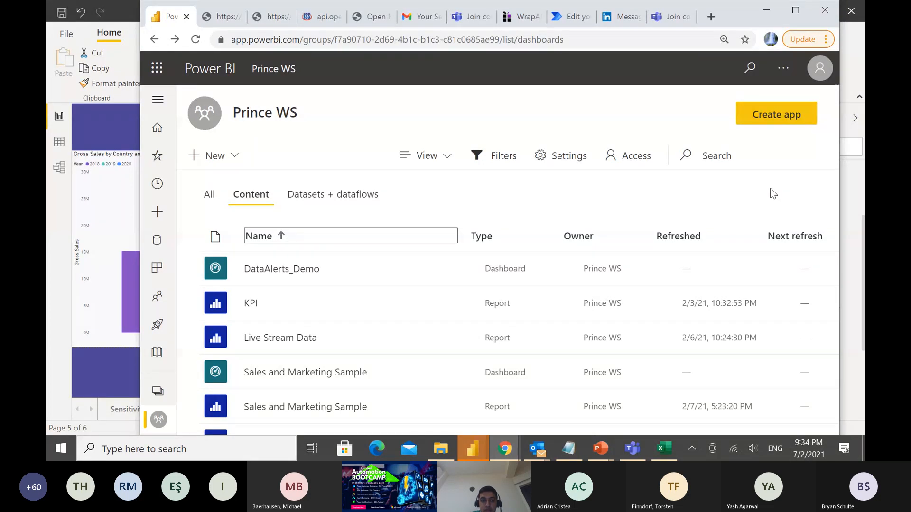
left_click(347, 237)
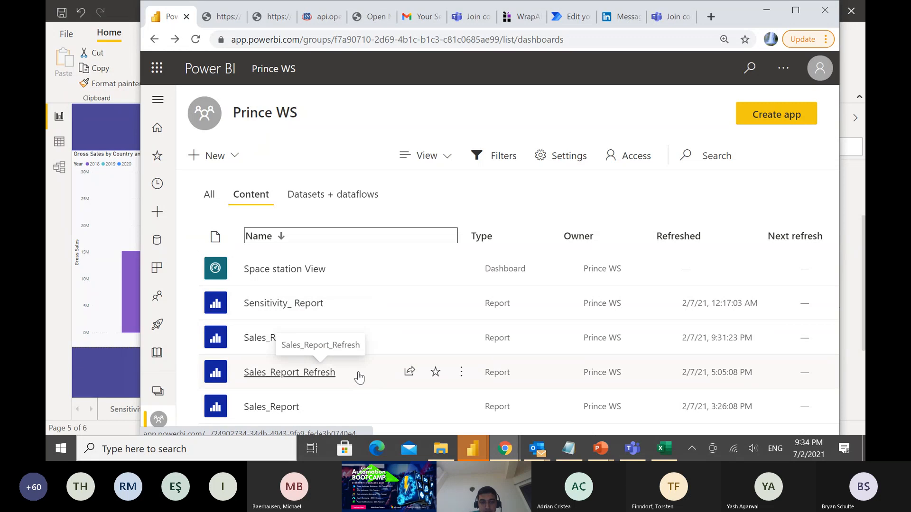
left_click(284, 273)
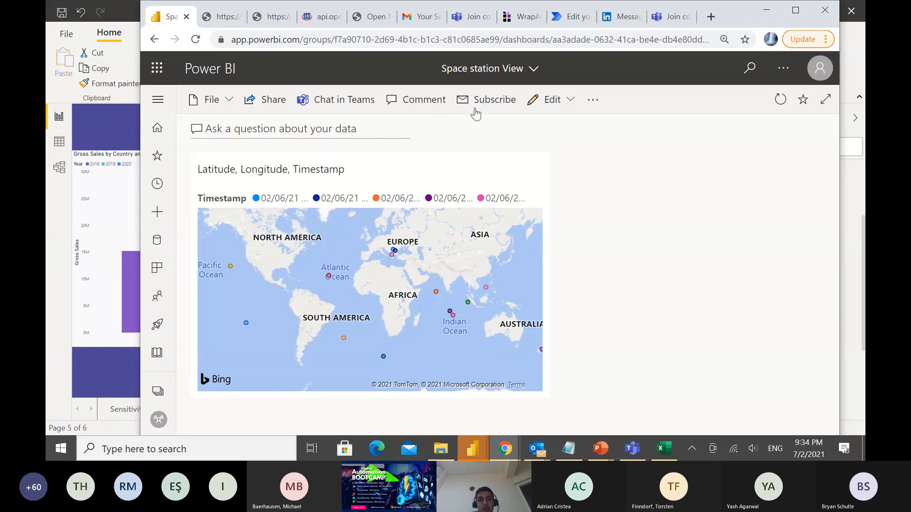
left_click(560, 106)
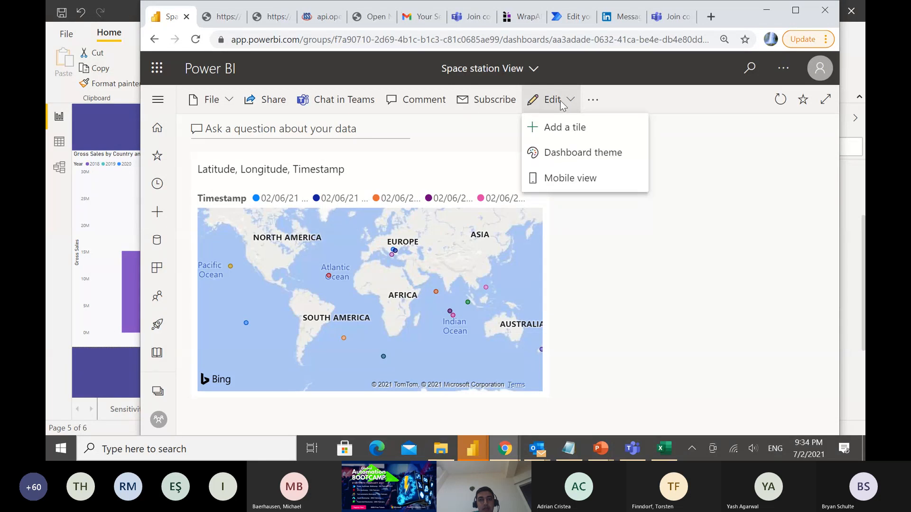
left_click(448, 232)
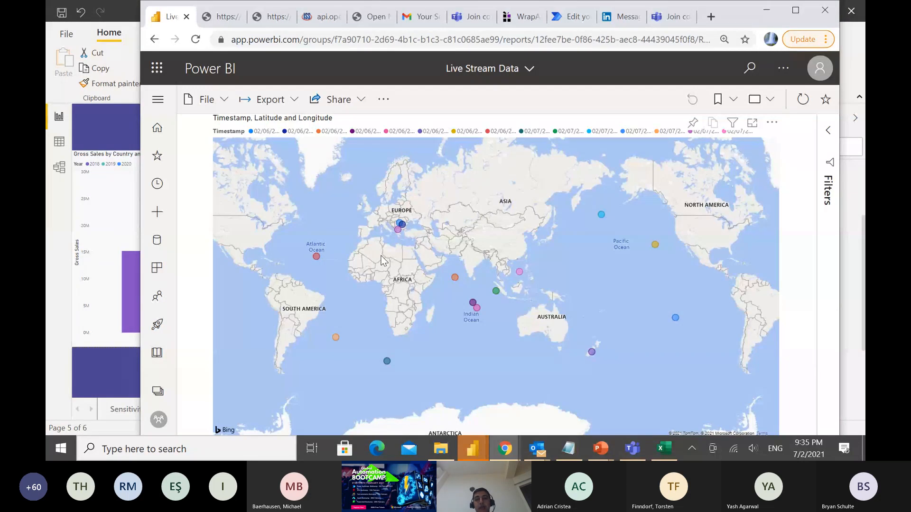
left_click(784, 71)
left_click(689, 142)
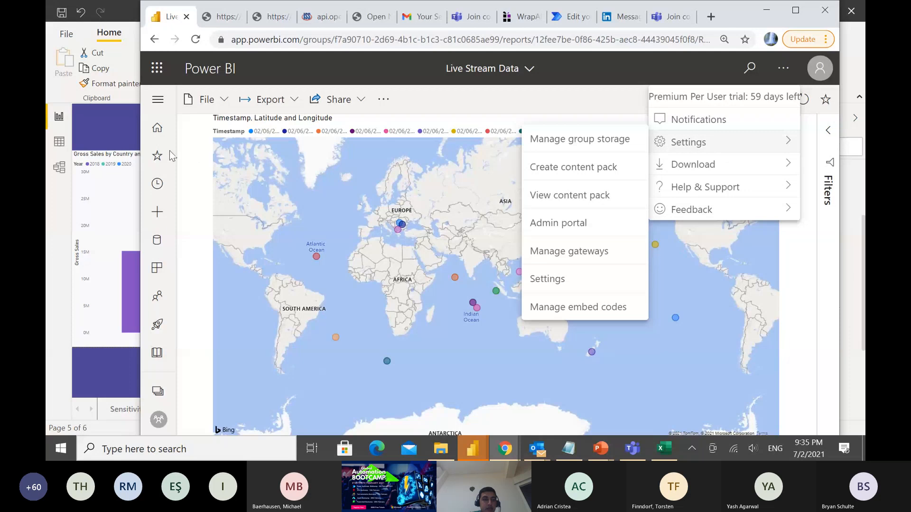
key("Escape")
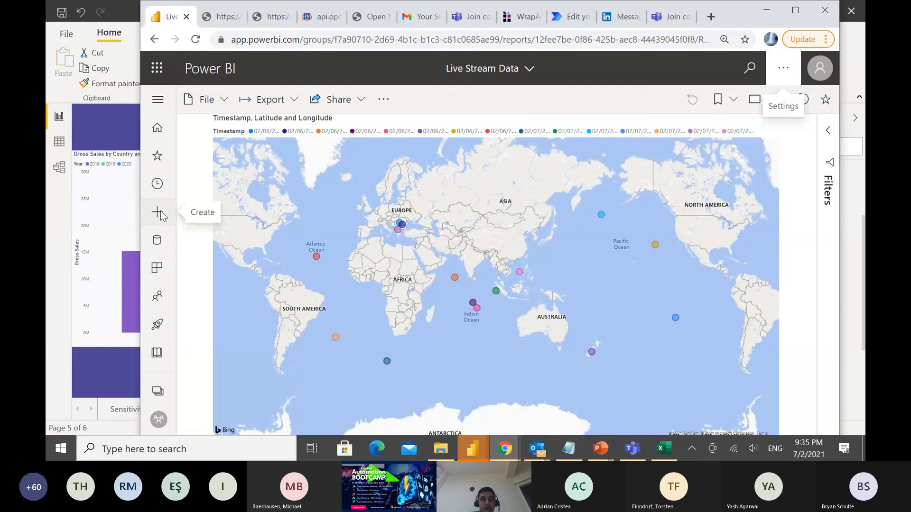
left_click(158, 213)
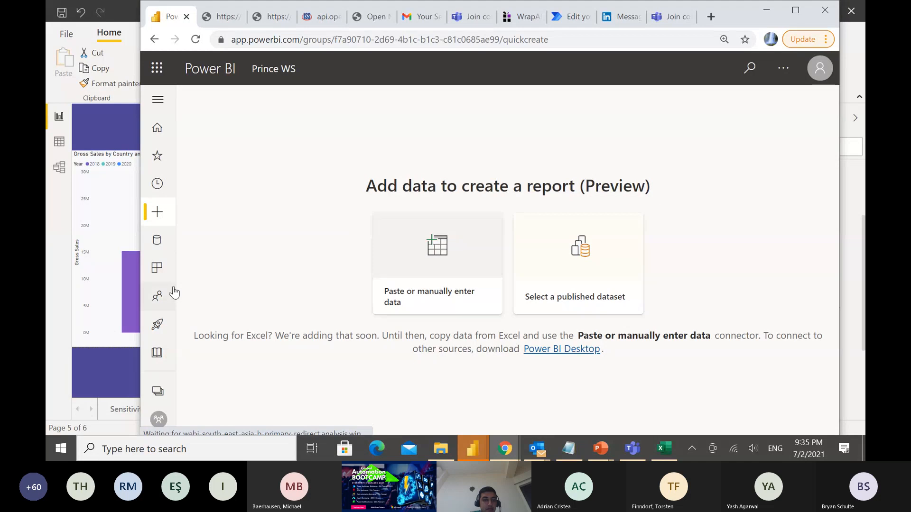
Return to the workspace's datasets and dataflows, and open the "ISS Place of the Space Station" streaming dataset for editing
left_click(159, 420)
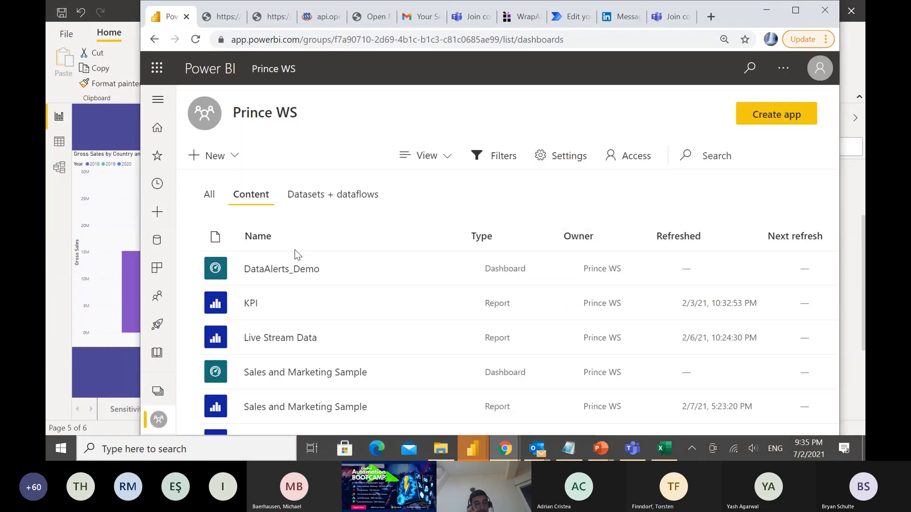
left_click(328, 201)
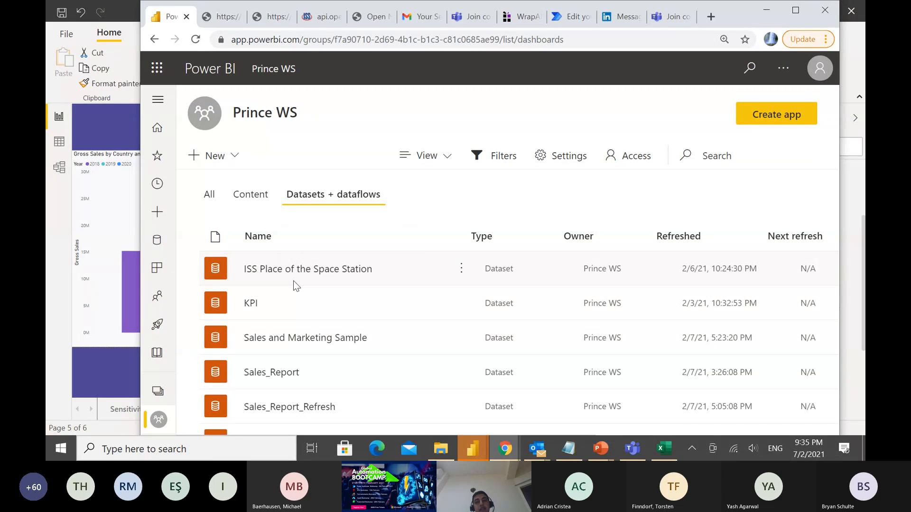
left_click(461, 269)
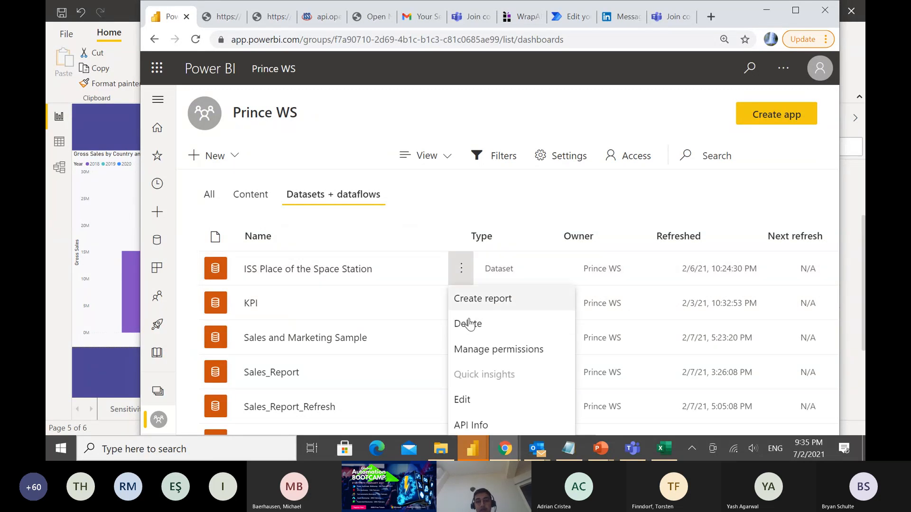
left_click(469, 400)
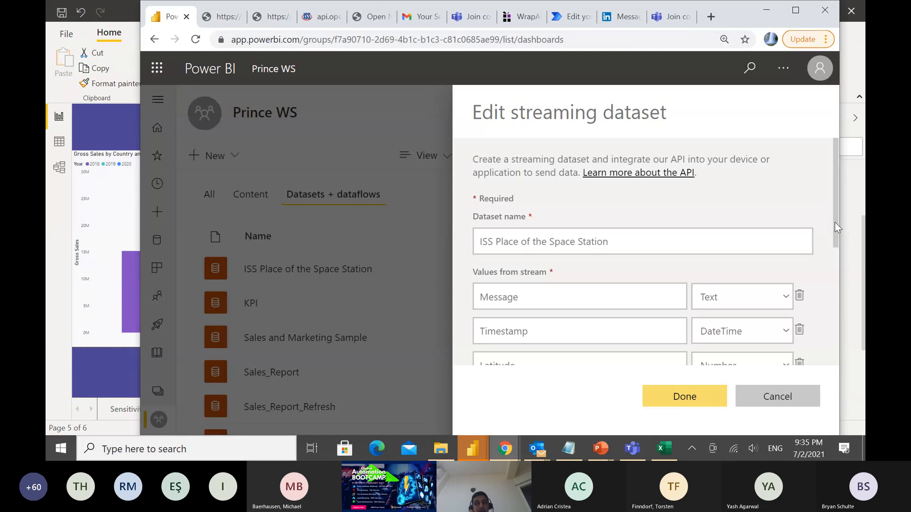
Examine the ISS location JSON response and its Open Notify API documentation, highlighting the latitude part of the response
mouse_move(835, 223)
left_mouse_down()
mouse_move(838, 301)
mouse_move(828, 214)
left_mouse_up()
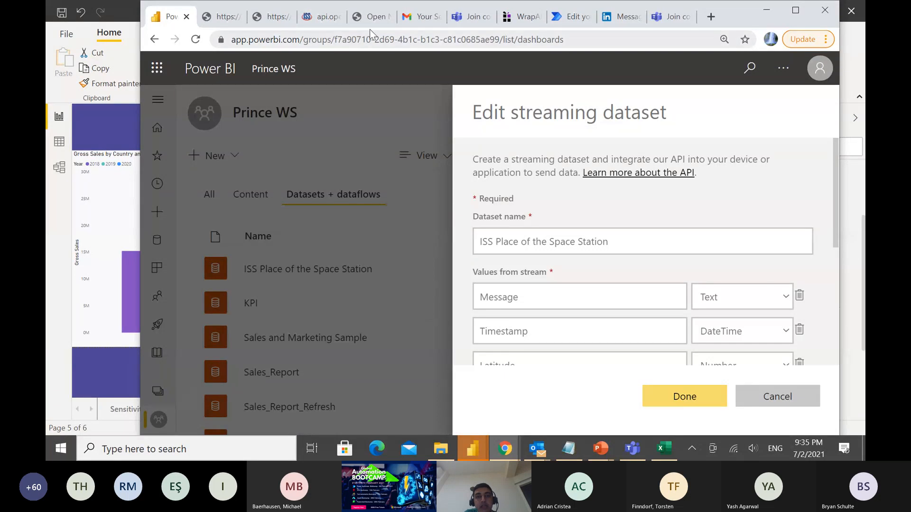
left_click(331, 22)
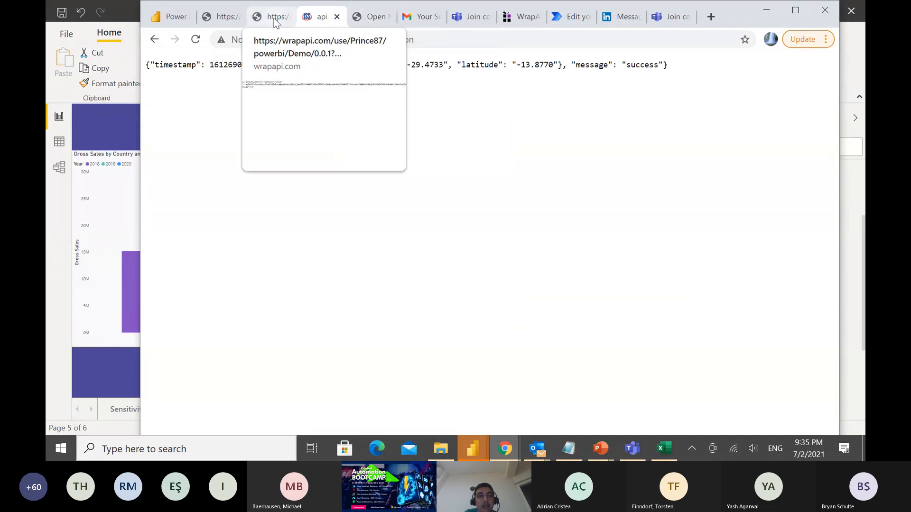
left_click(376, 19)
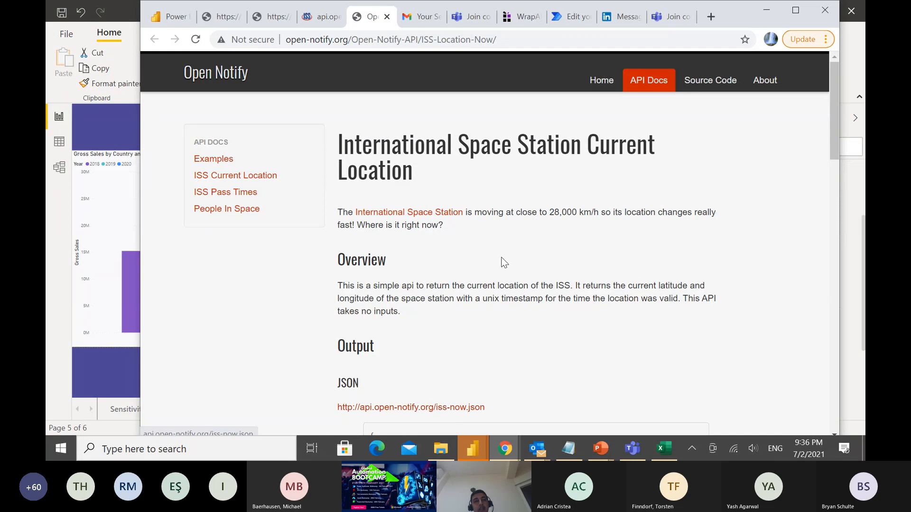
left_click(316, 18)
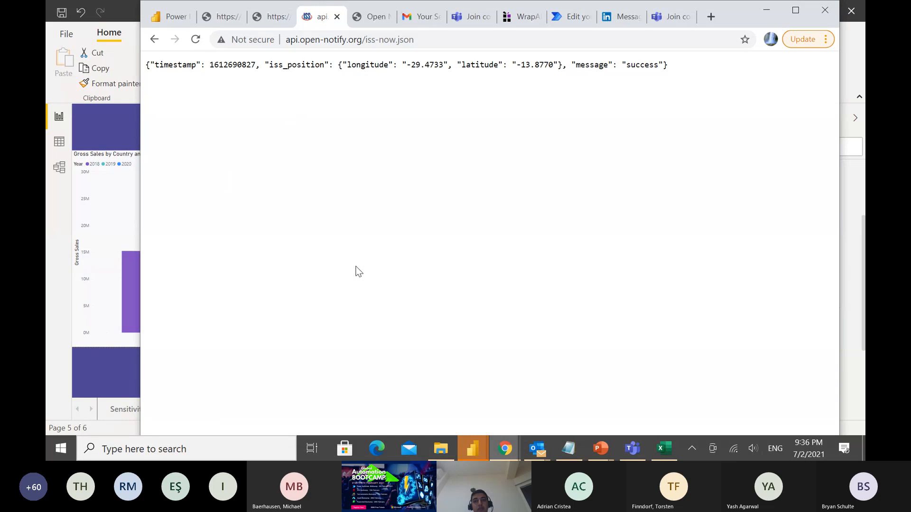
left_click_drag(461, 64, 622, 64)
left_click(573, 115)
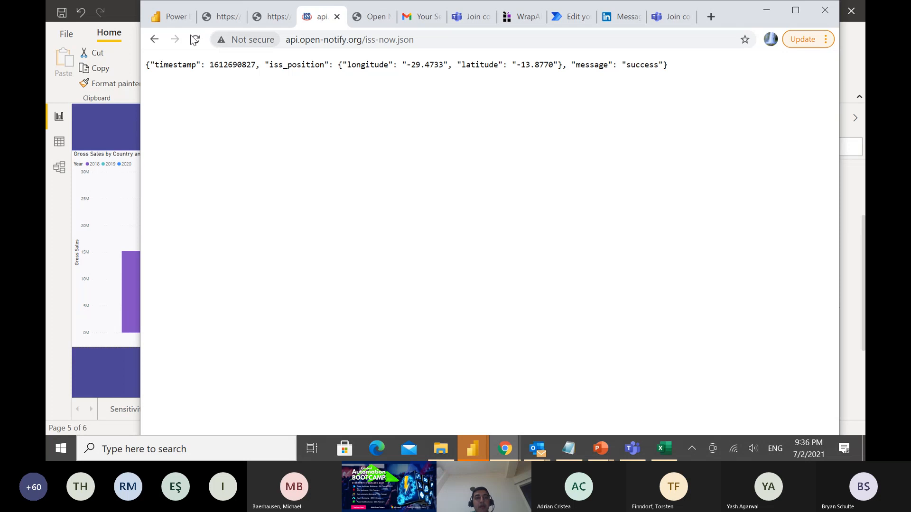
Return to Power BI, reopen the "ISS Place of the Space Station" dataset for editing, and review its stream values and sample JSON
left_click(172, 17)
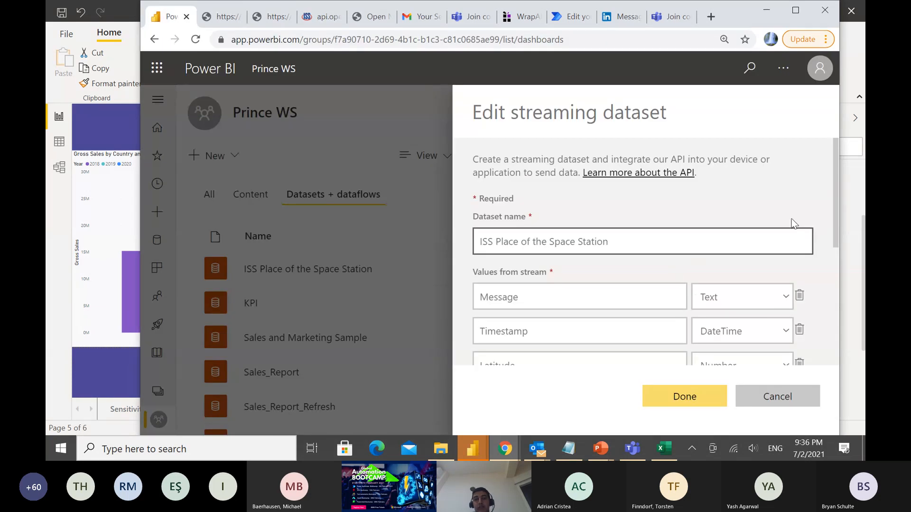
left_click(836, 232)
left_click_drag(838, 233, 833, 216)
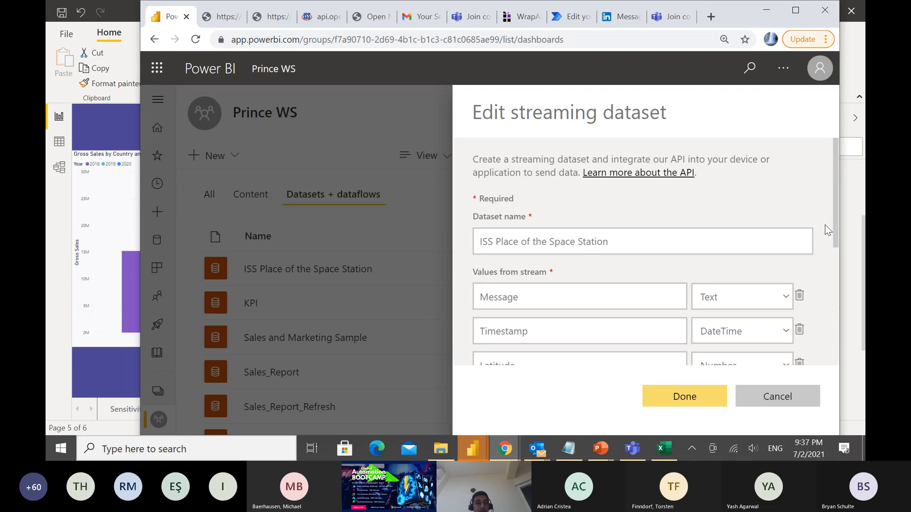
left_click(272, 242)
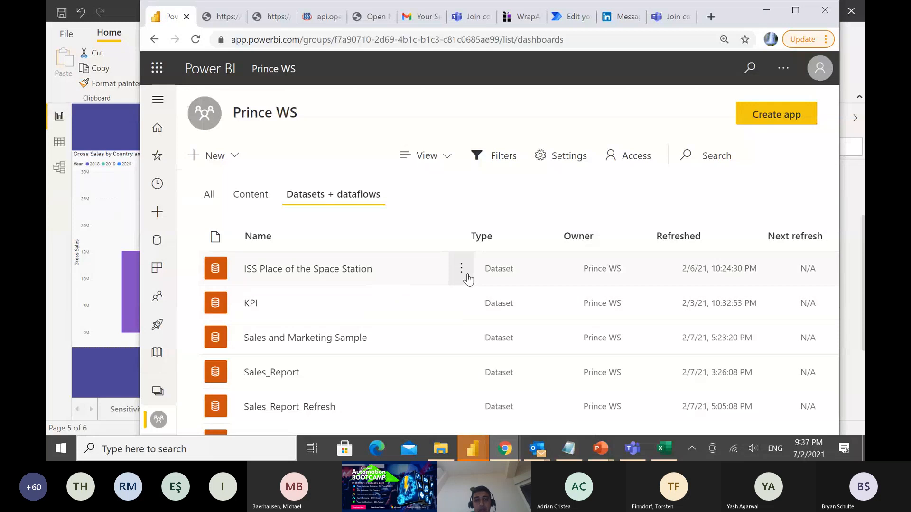
left_click(464, 277)
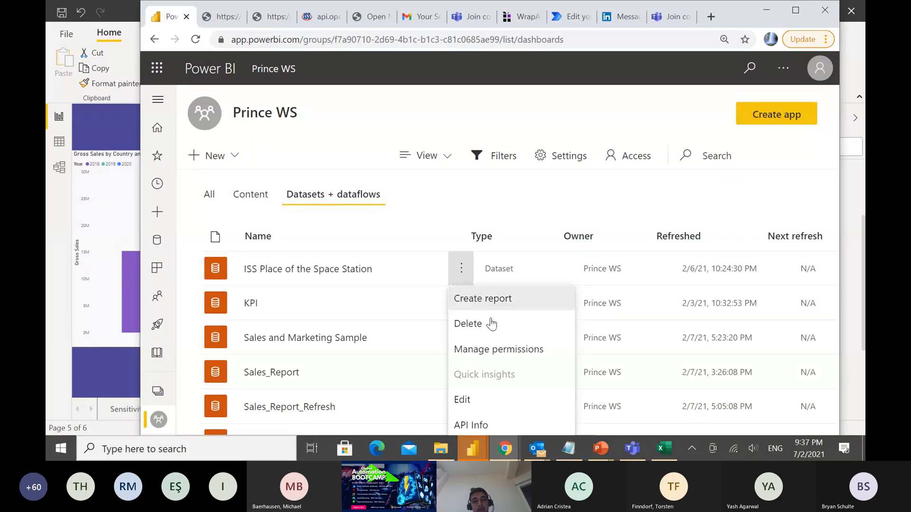
left_click(469, 407)
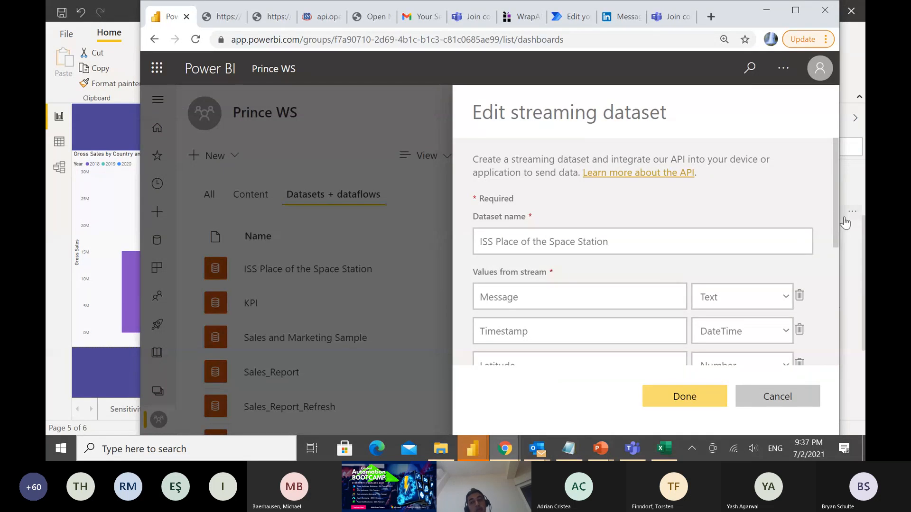
left_click_drag(838, 218, 832, 349)
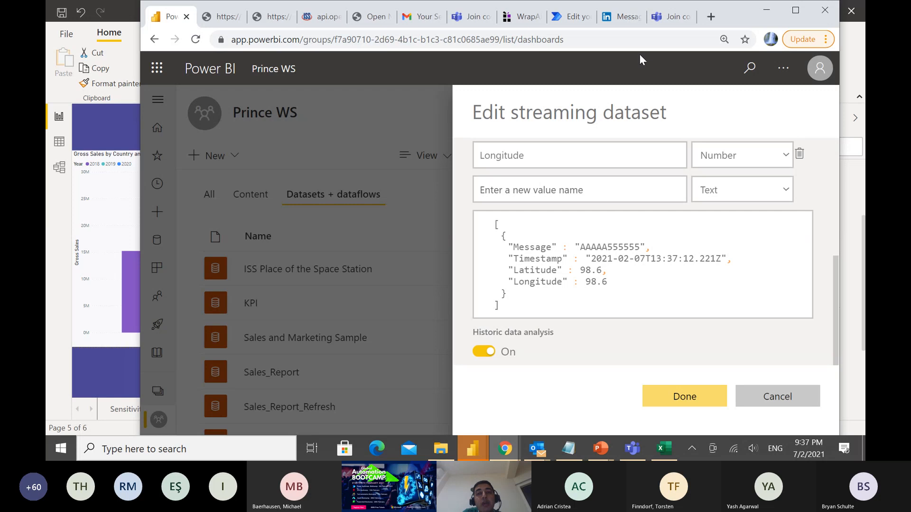
Switch to Power Automate and open the "Build Stream Data" flow from My flows for editing
left_click(574, 21)
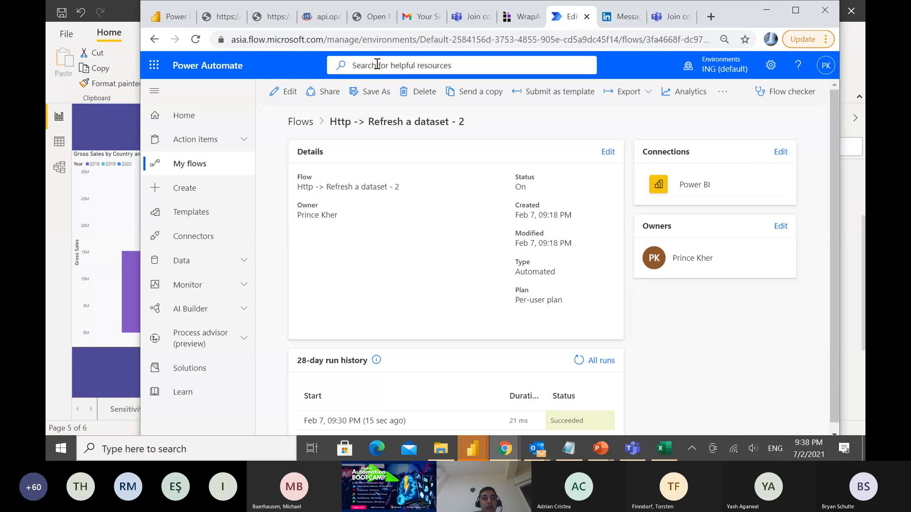
left_click(204, 163)
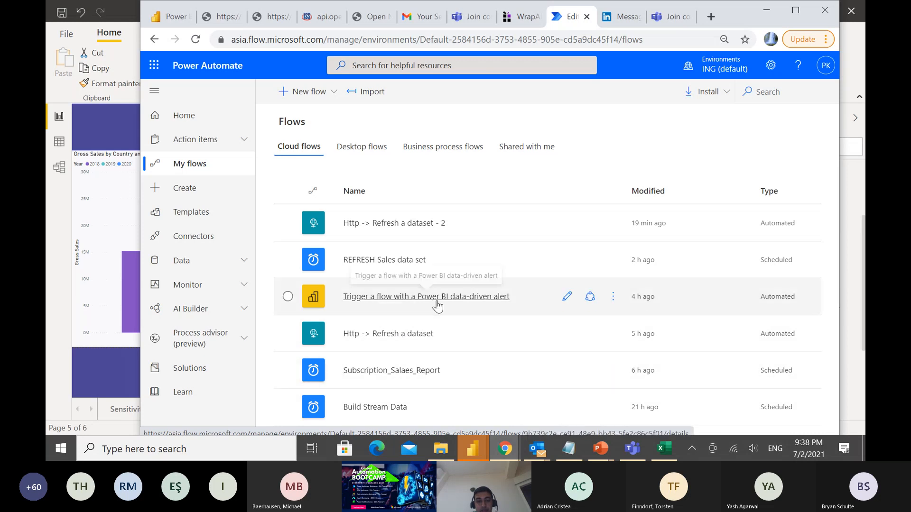
left_click(379, 408)
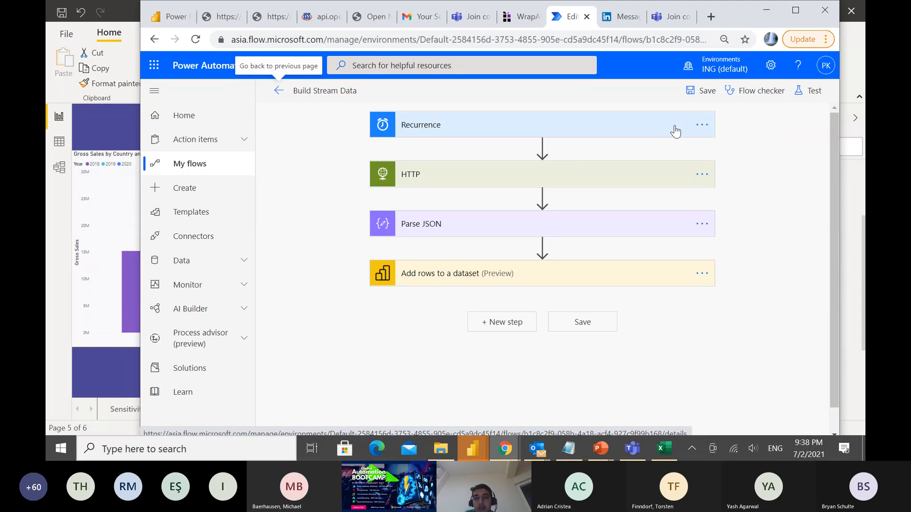
Expand the flow's Recurrence trigger to examine its interval and frequency
left_click(485, 128)
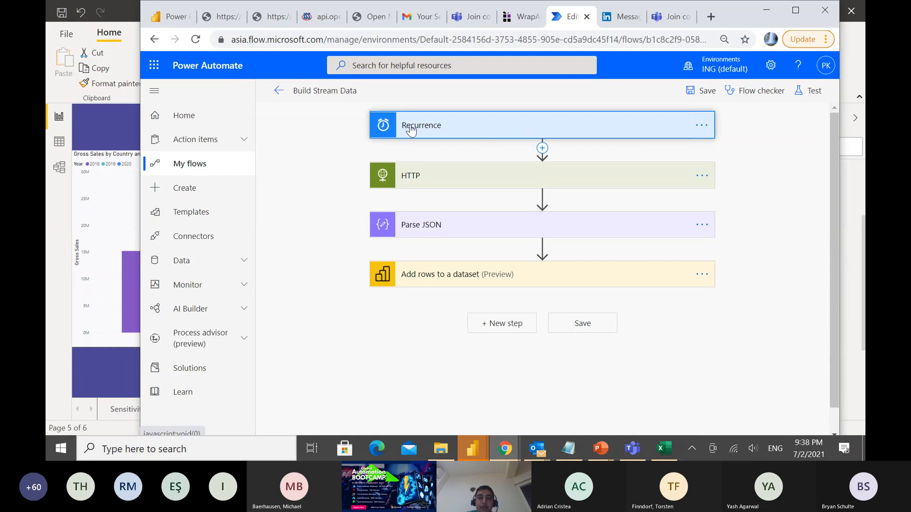
left_click(387, 128)
left_click(578, 134)
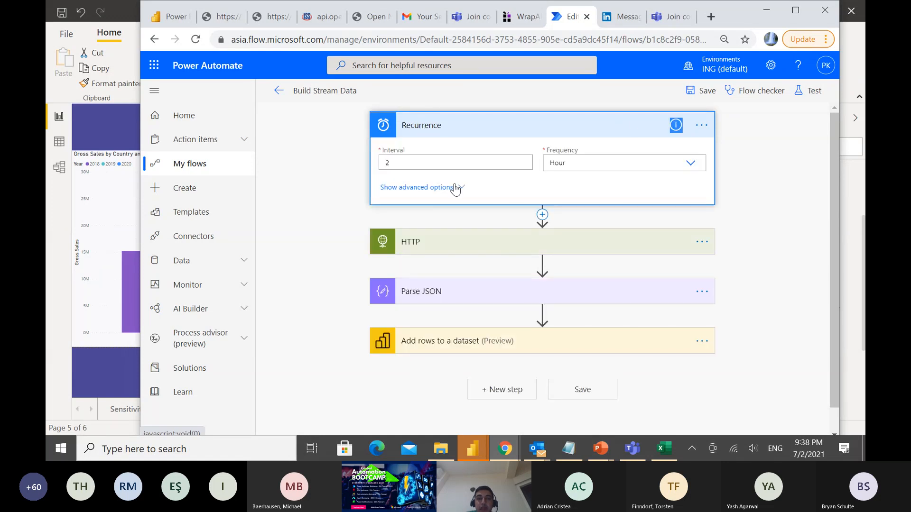
Expand the HTTP action to examine its method and URI, and collapse it again
left_click(442, 241)
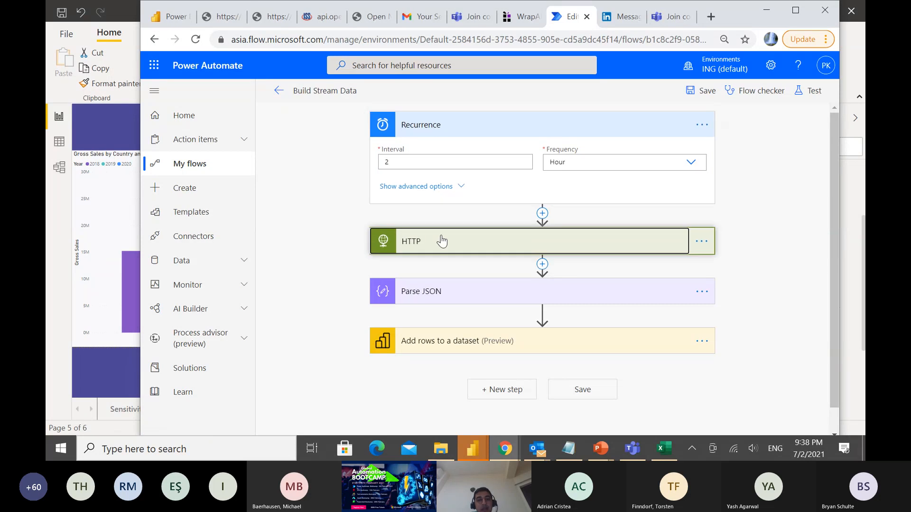
left_click(420, 246)
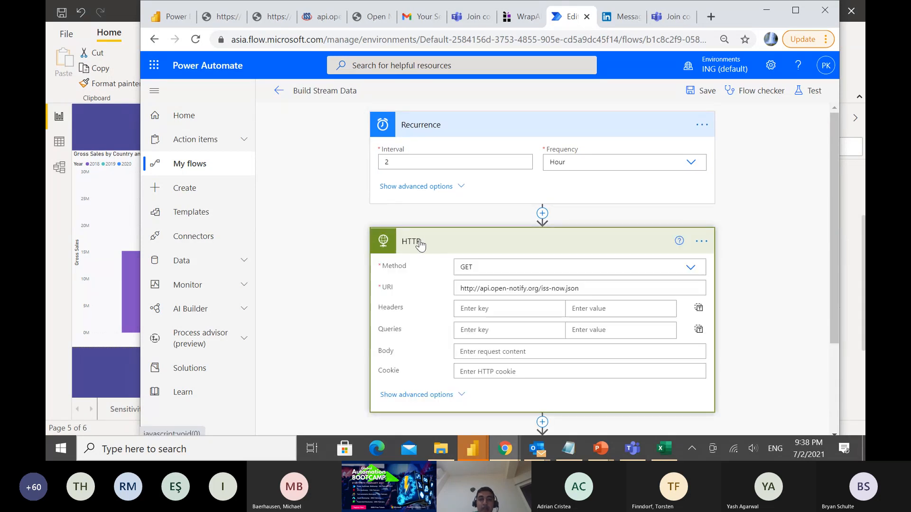
left_click(421, 245)
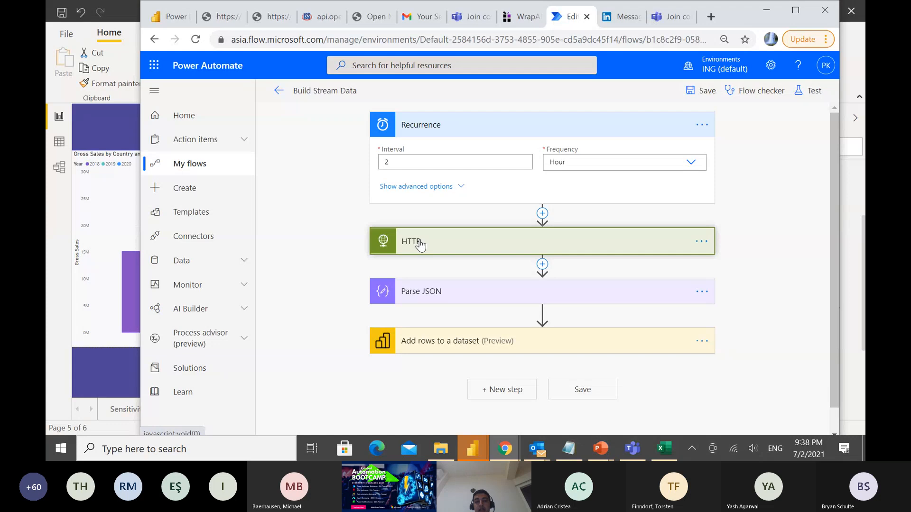
left_click(420, 246)
left_click(420, 245)
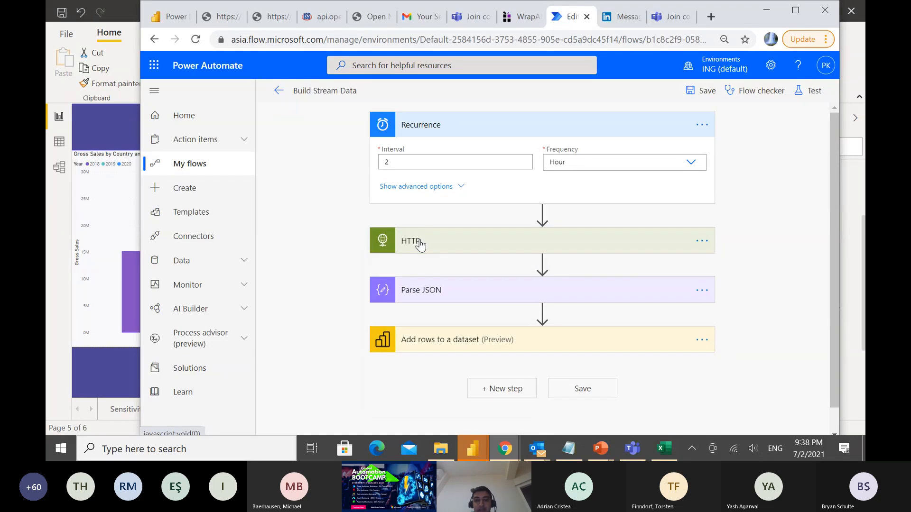
left_click(420, 245)
left_click(420, 245)
left_click(420, 245)
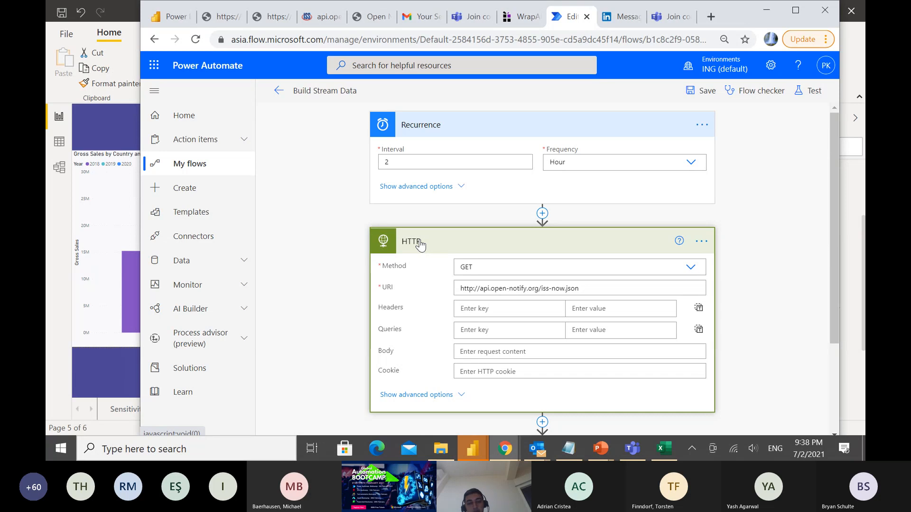
left_click(420, 244)
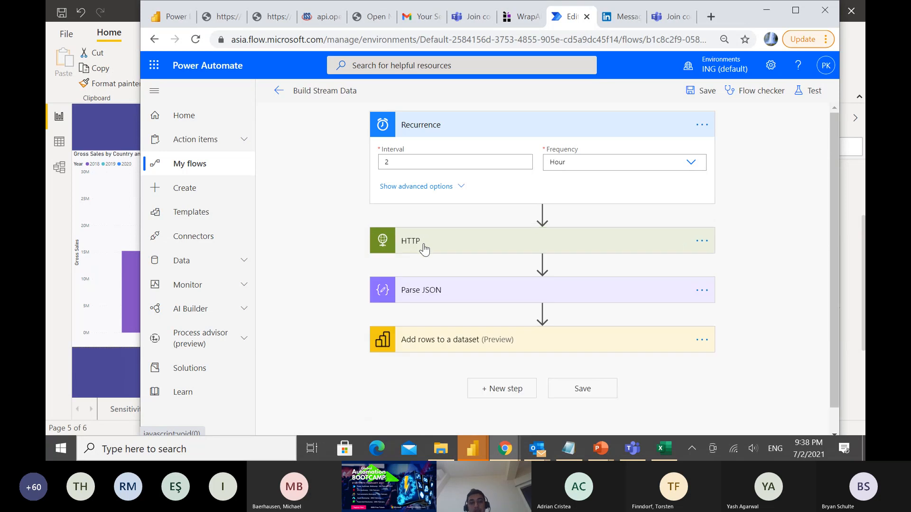
Expand the Parse JSON action and examine its content and schema down to the iss_position properties
left_click(440, 292)
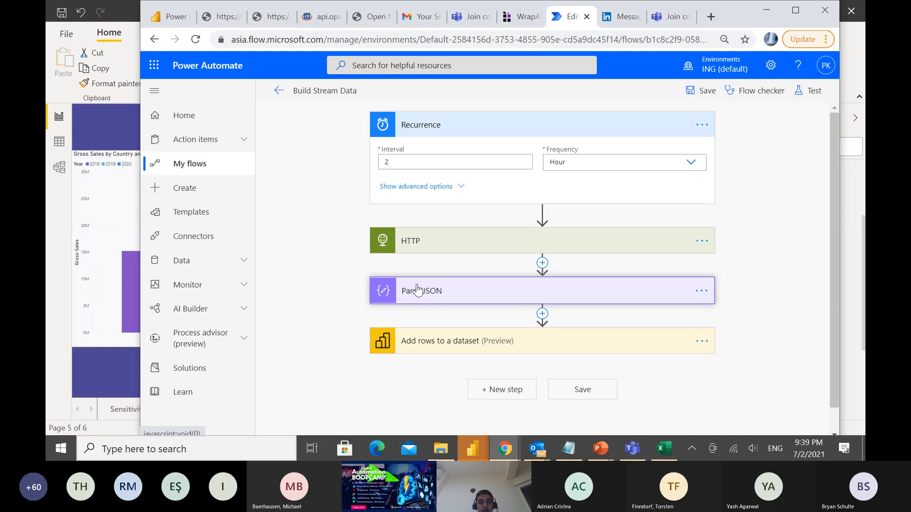
left_click(480, 296)
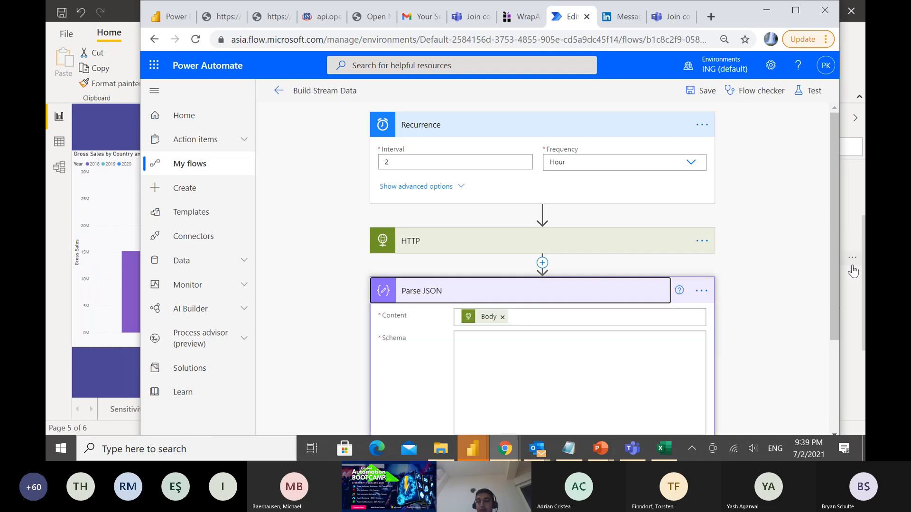
left_click_drag(835, 266, 832, 320)
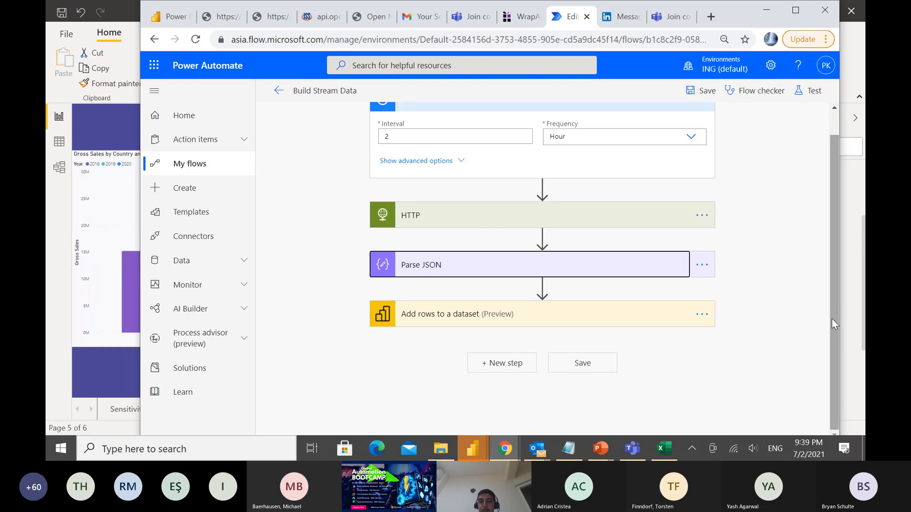
left_click(505, 264)
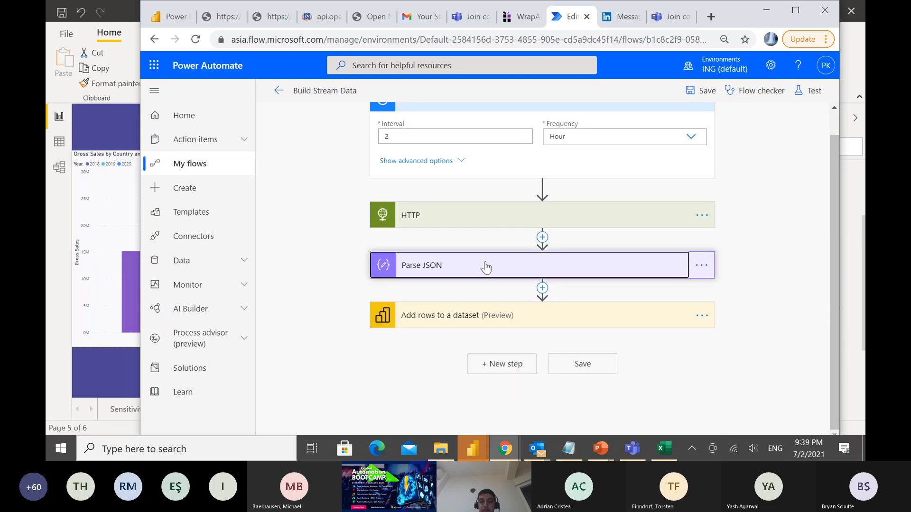
left_click(444, 271)
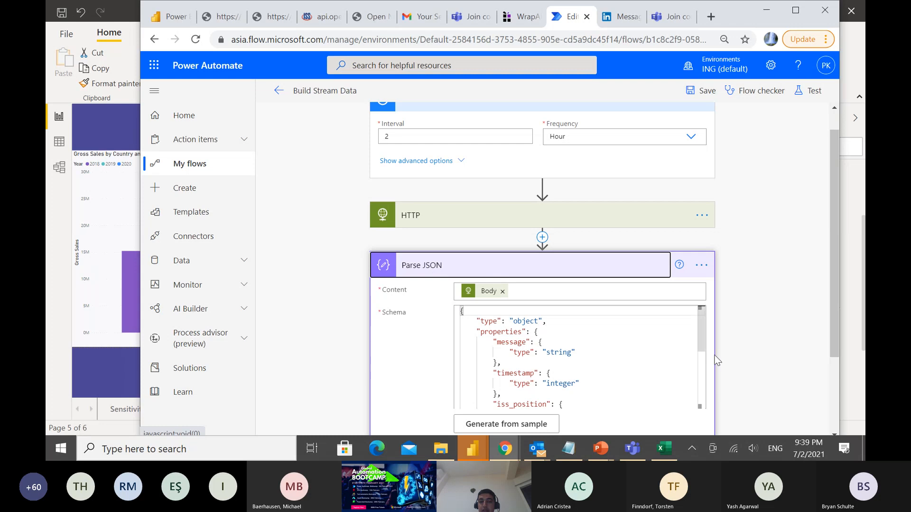
left_click_drag(701, 336, 699, 360)
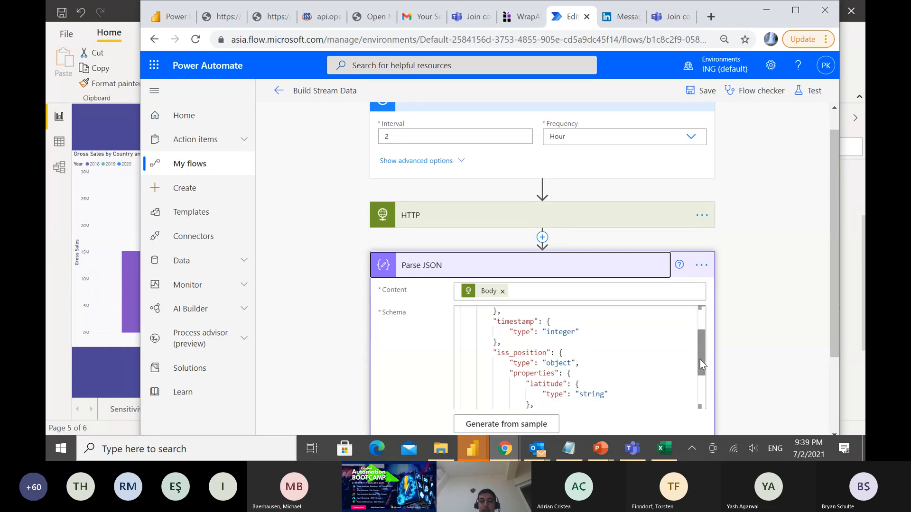
Start generating the Parse JSON schema from a sample, and select the full ISS JSON response in the API's browser tab for copying
left_click(500, 425)
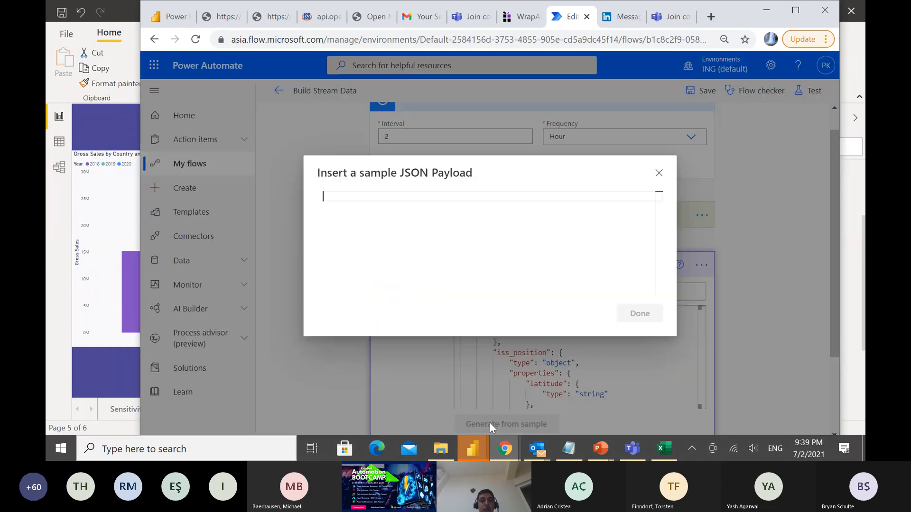
left_click(322, 18)
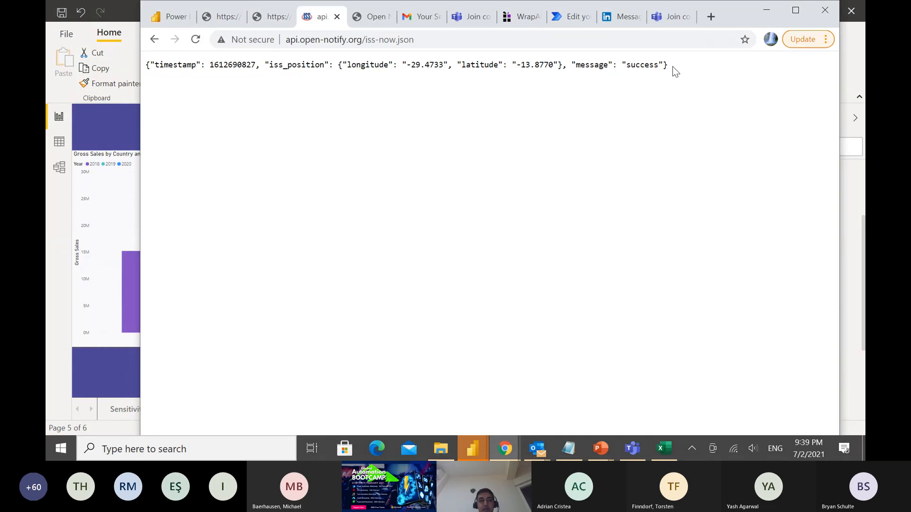
left_click_drag(669, 65, 99, 58)
left_click(99, 58)
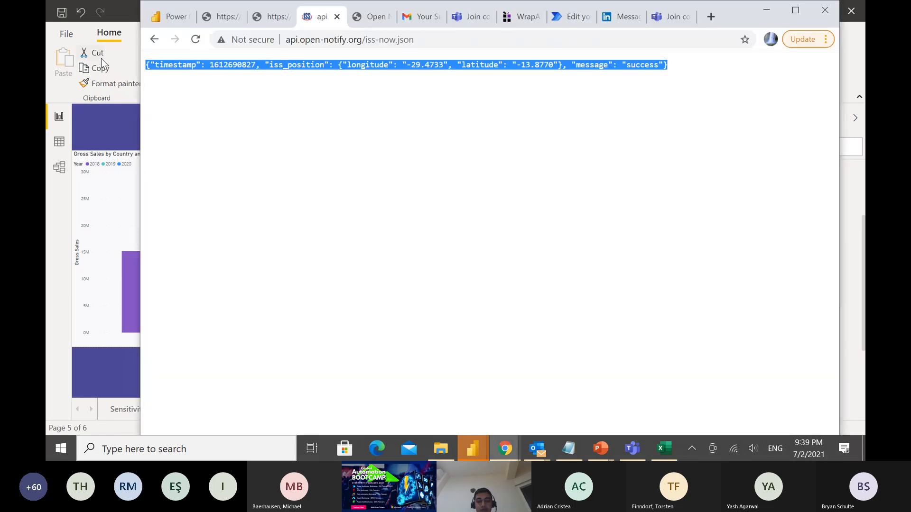
left_click(101, 58)
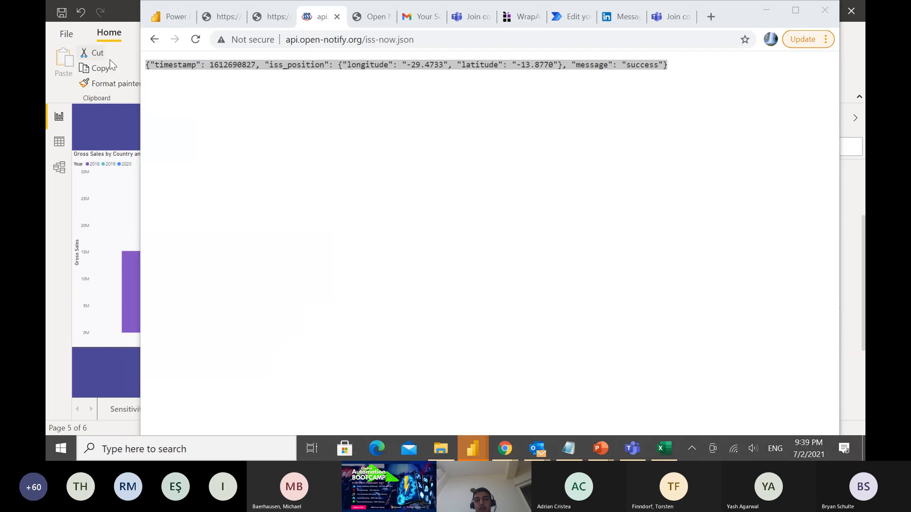
key("alt+Tab")
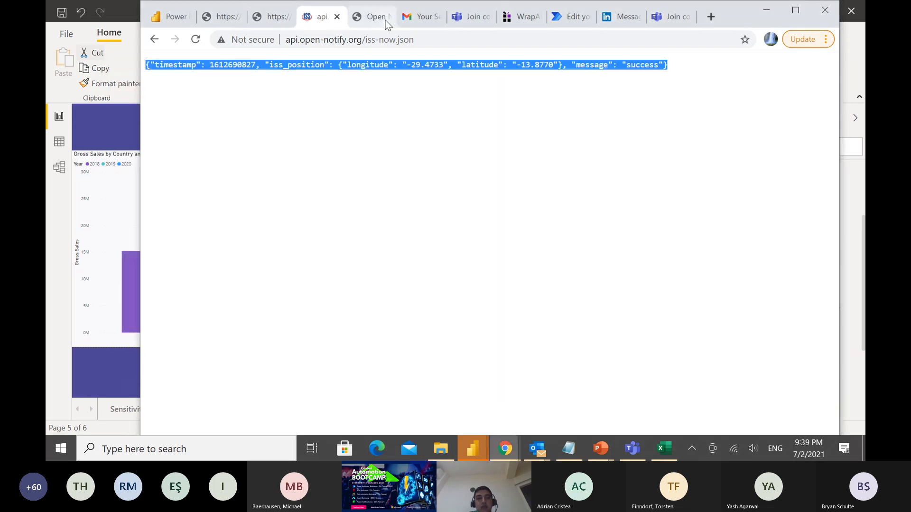
Copy the full ISS JSON response from the API's browser tab and generate the Parse JSON schema from it as the sample payload
left_click(574, 19)
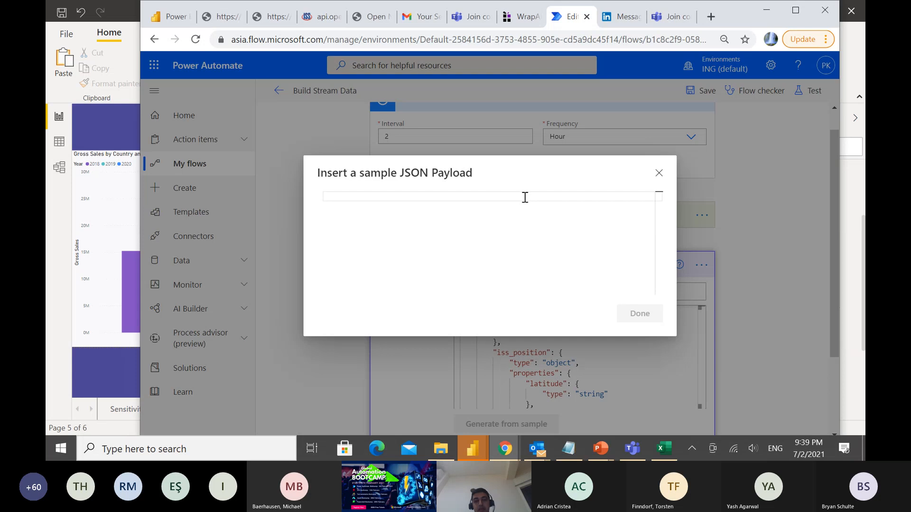
right_click(482, 197)
left_click(451, 197)
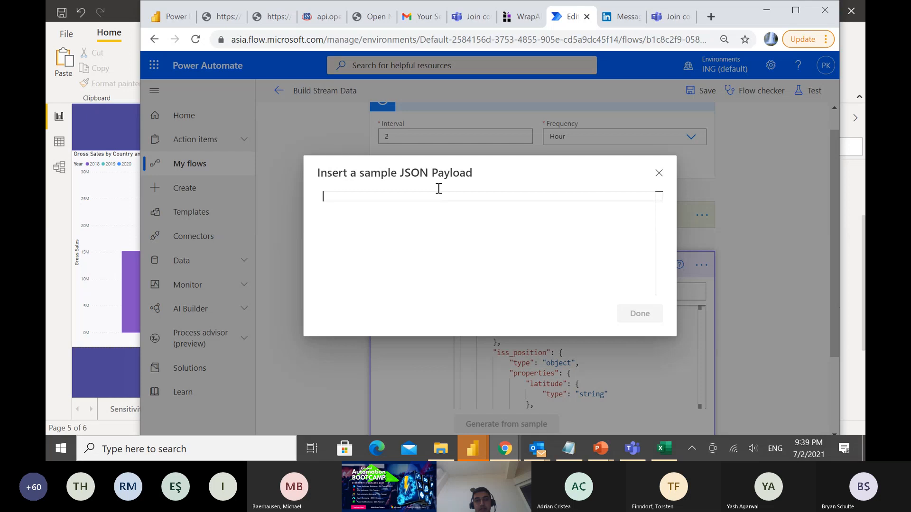
left_click(323, 21)
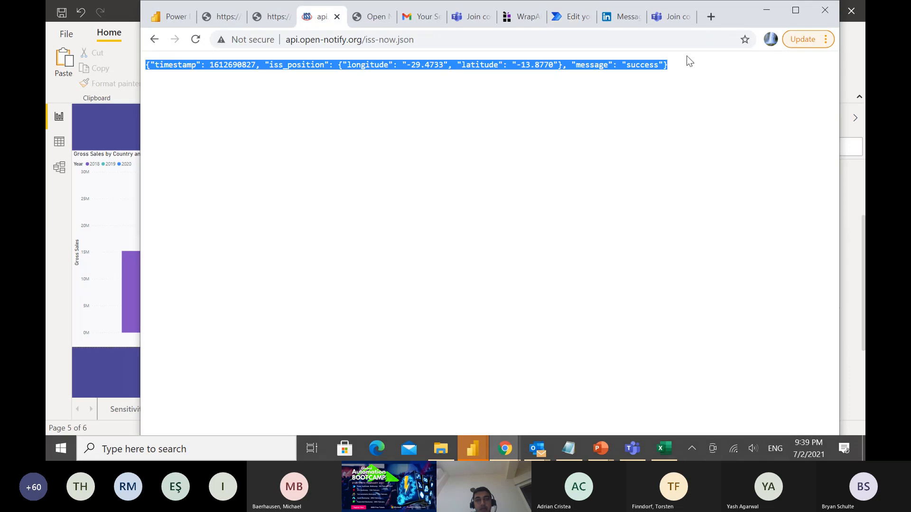
left_click(686, 69)
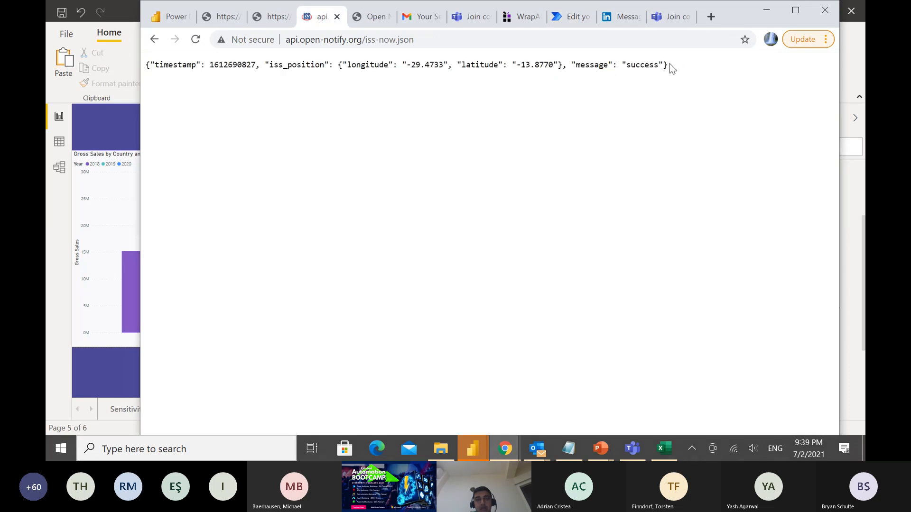
left_click_drag(670, 65, 122, 63)
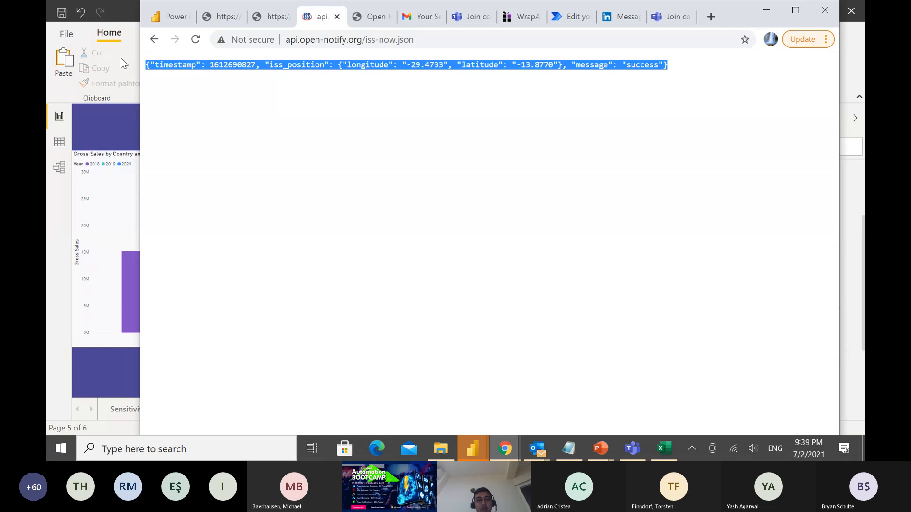
left_click(369, 17)
left_click(572, 17)
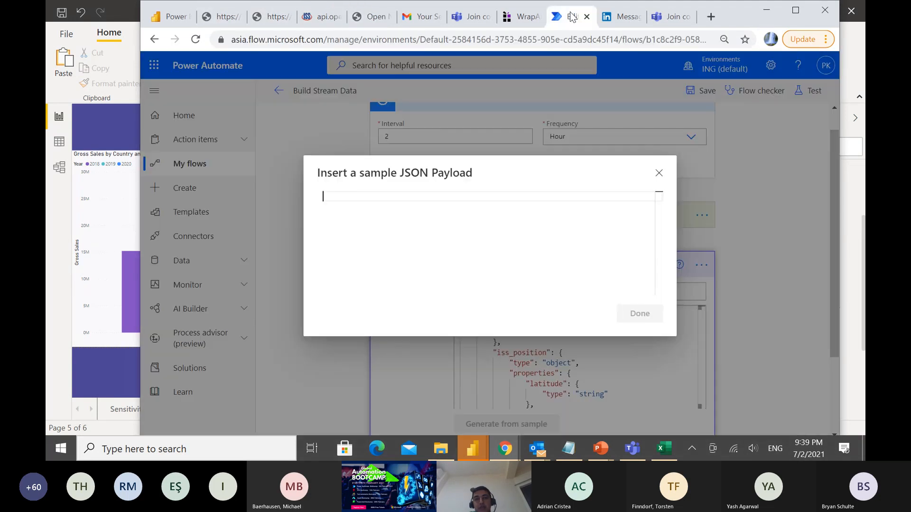
key("ctrl+v")
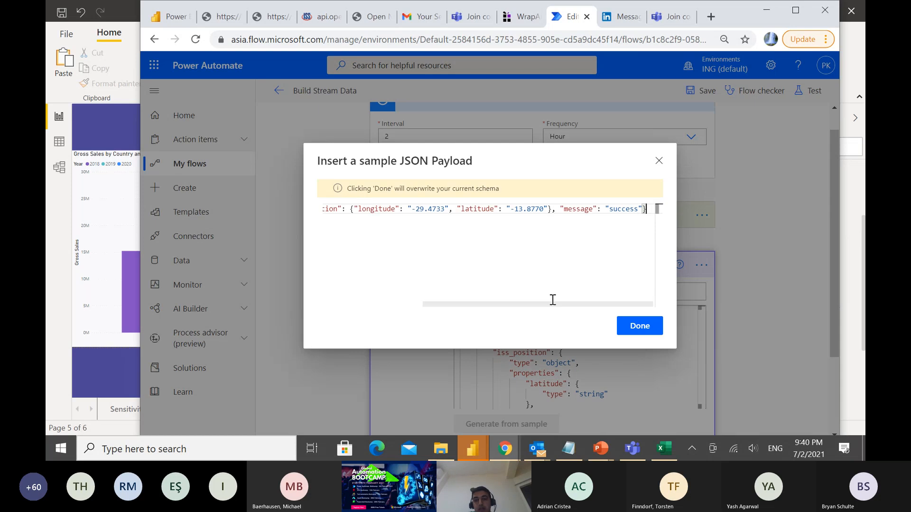
left_click(631, 327)
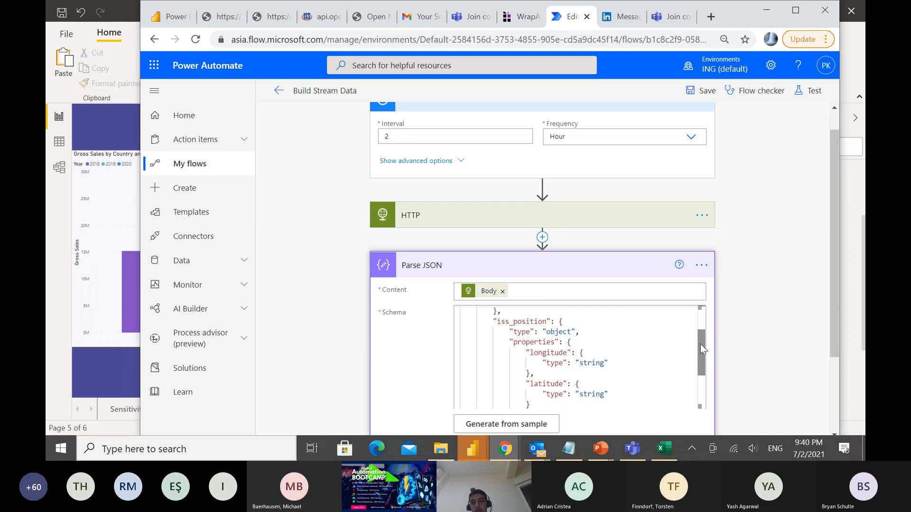
left_click_drag(700, 343, 697, 389)
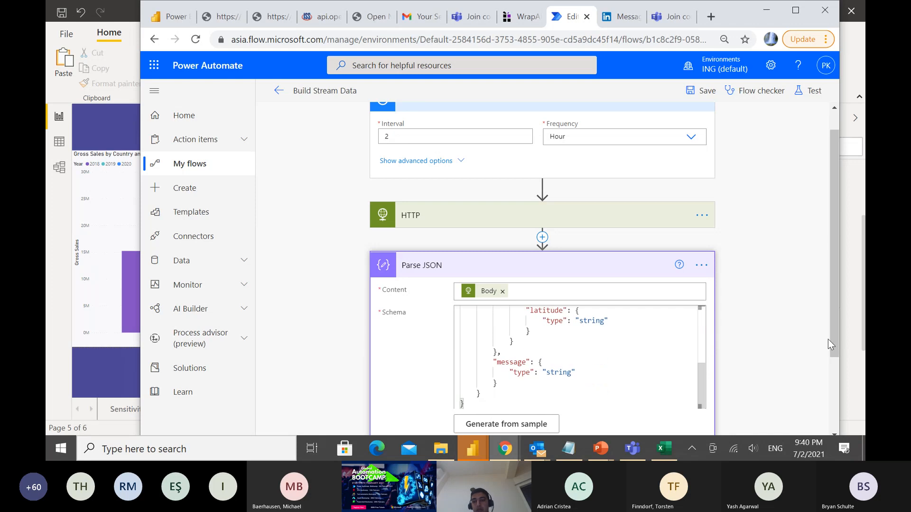
Expand the Add rows to a dataset action and examine its workspace, dataset, table, field mappings and the dynamic content available for Message
left_click_drag(832, 340, 834, 418)
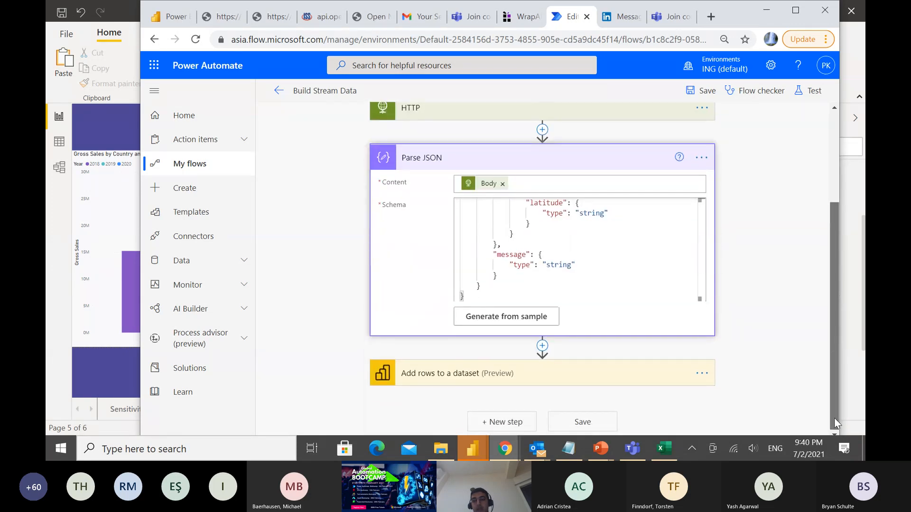
left_click(506, 375)
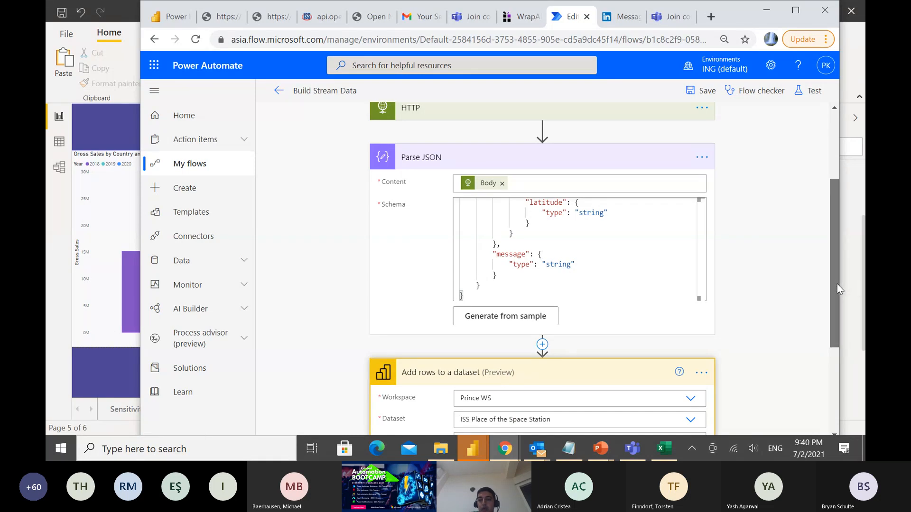
left_click_drag(837, 287, 832, 388)
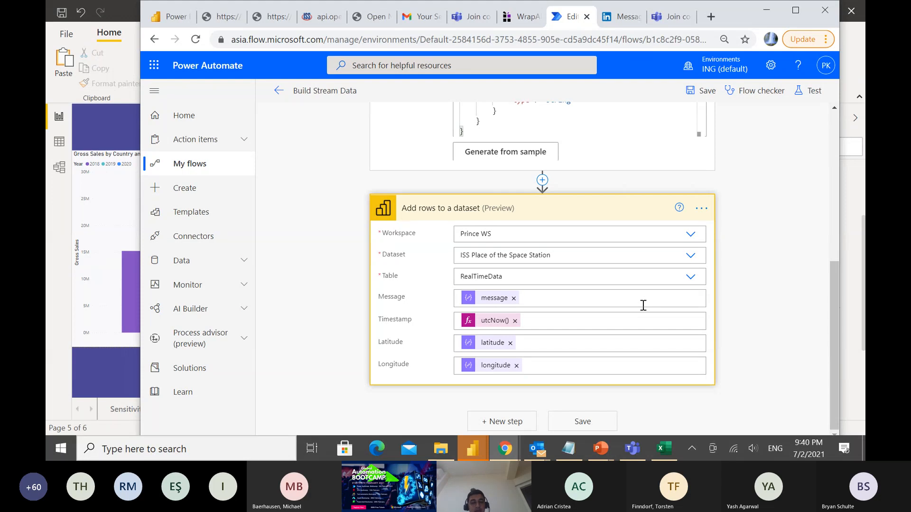
left_click(572, 297)
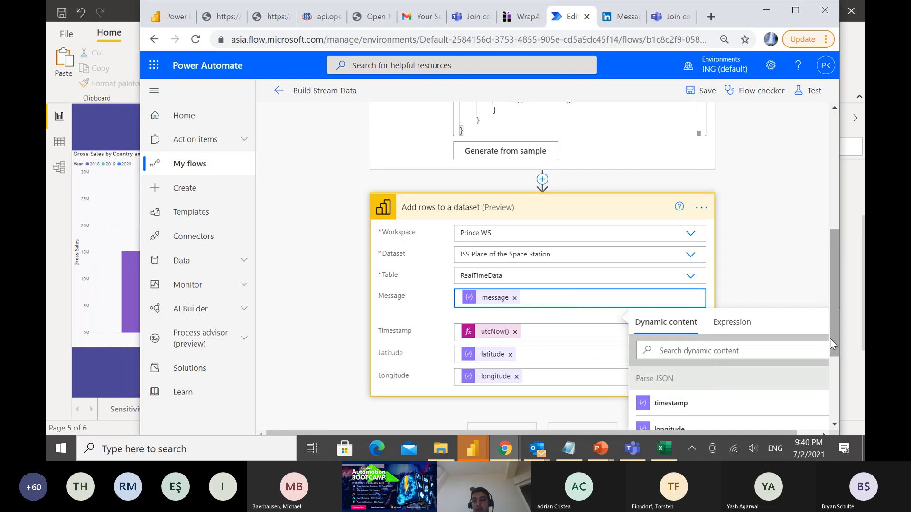
left_click_drag(833, 338, 835, 382)
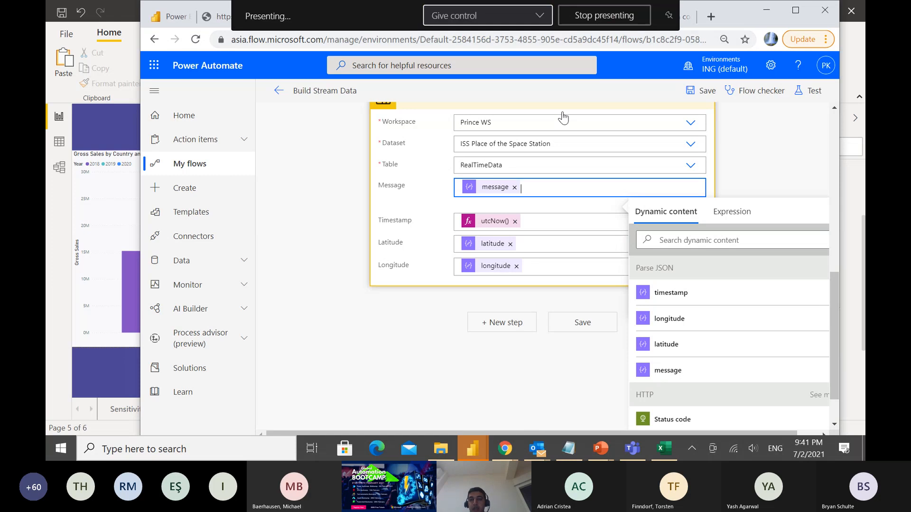
left_click(764, 178)
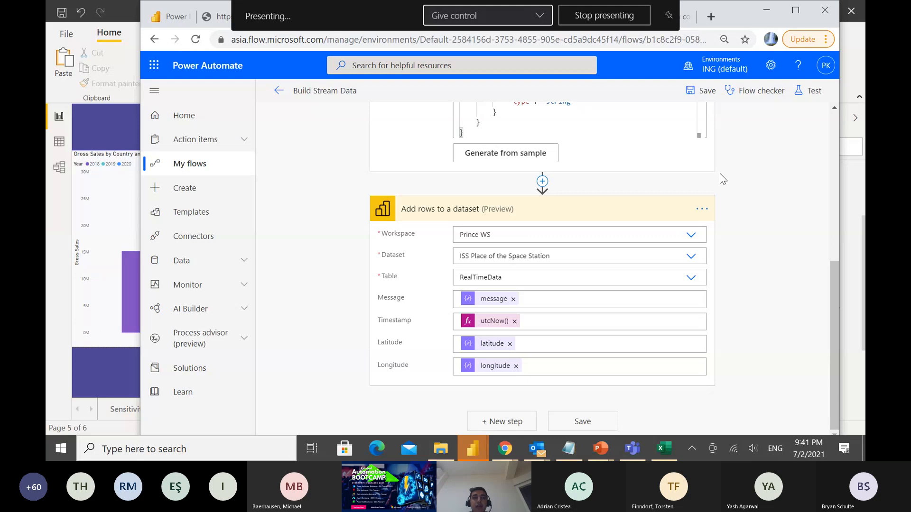
Switch to the Power BI workspace, close the streaming dataset editor without saving, and maximize the browser window
left_click(174, 18)
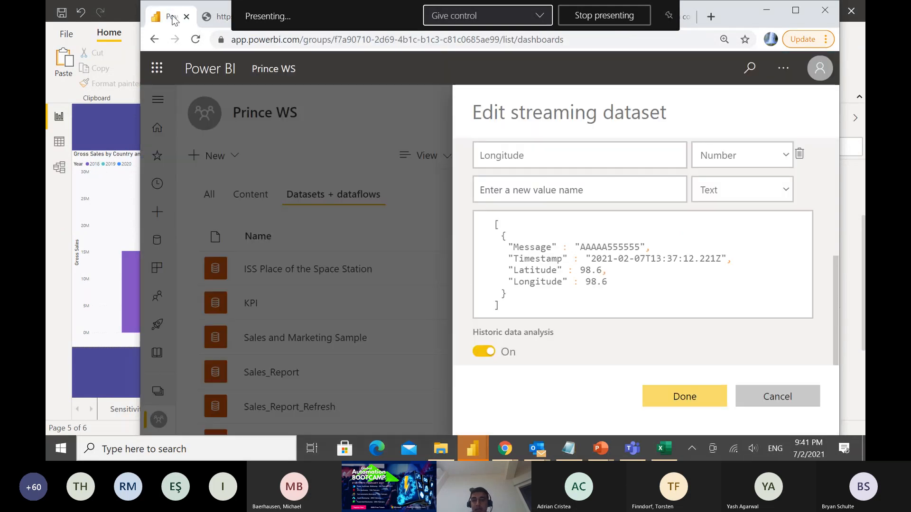
left_click(788, 396)
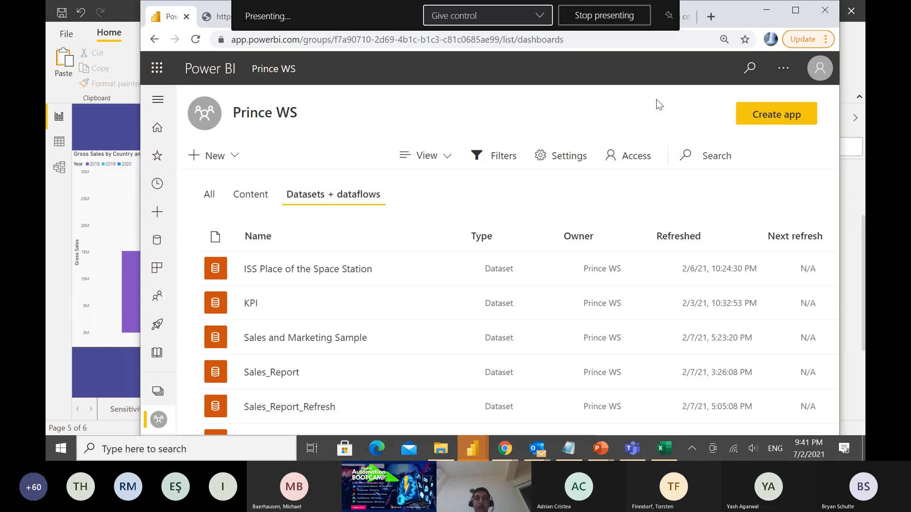
left_click(796, 12)
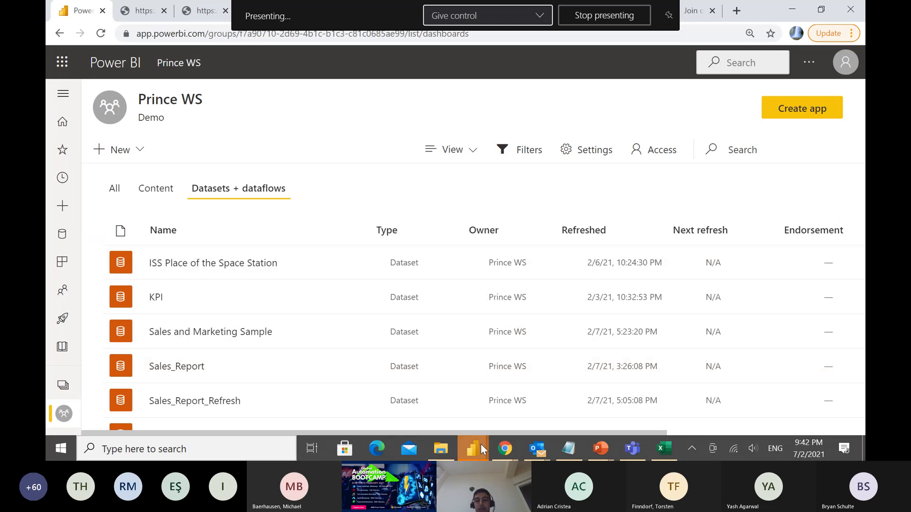
Switch to the PowerPoint slide show and advance to the slide "Download Power BI Reports to Shared drive or Email"
mouse_move(594, 451)
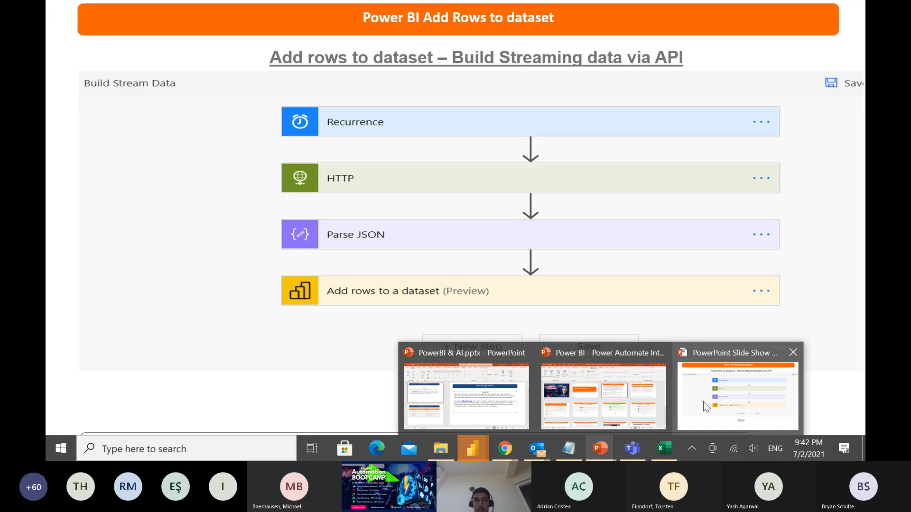
left_click(703, 401)
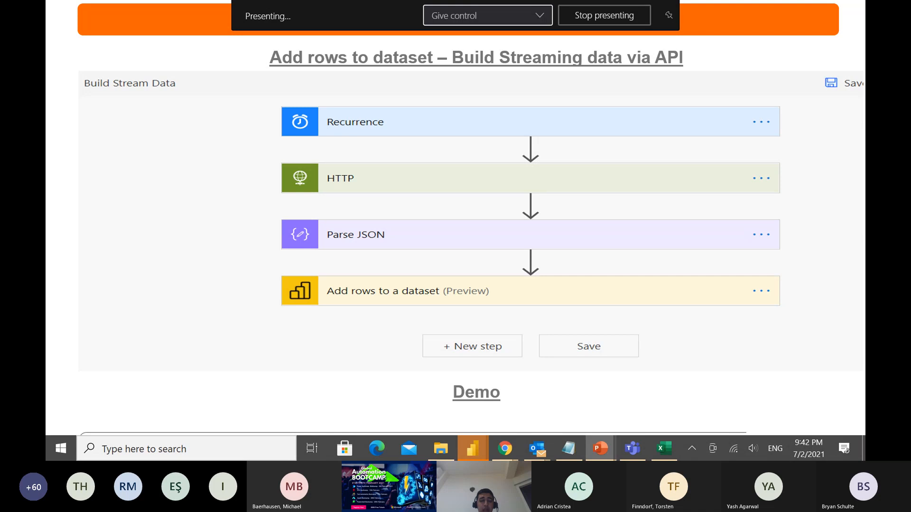
key("Right")
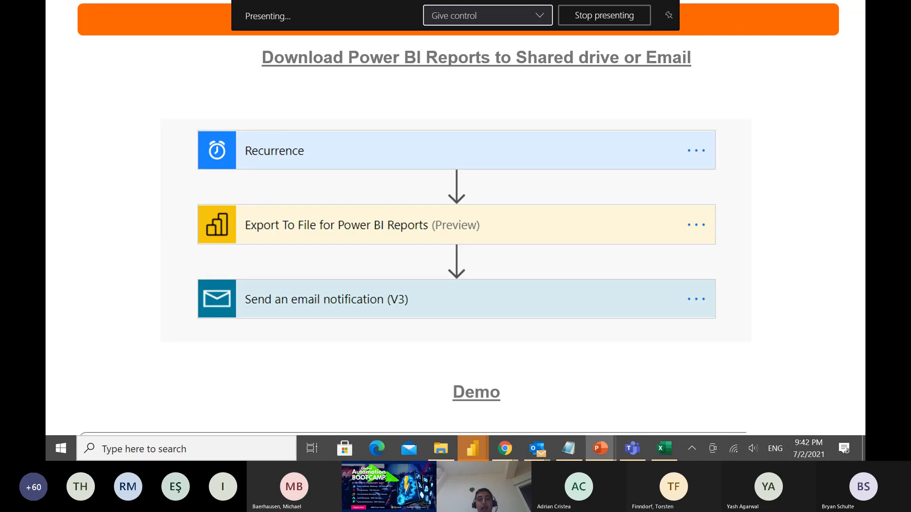
key("Left")
key("Right")
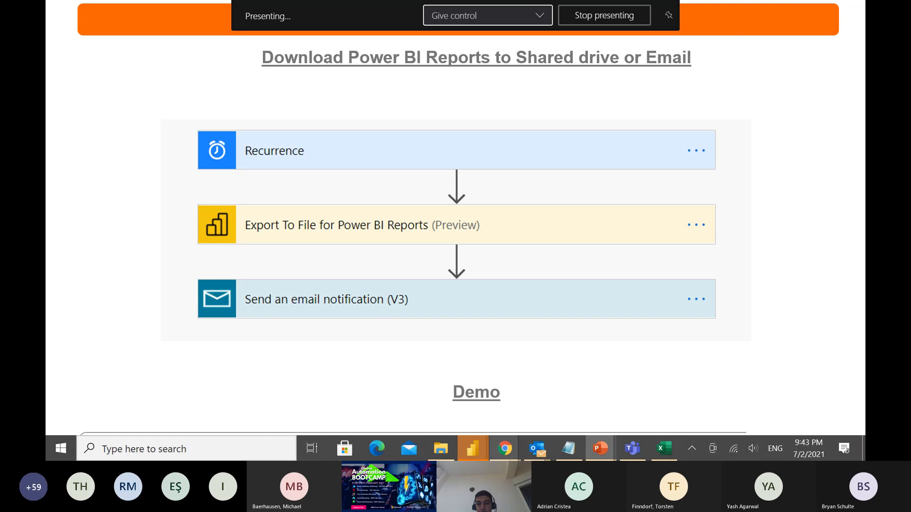
Return to the Chrome window with the Power BI workspace and unpin the presenting toolbar so it stops covering the browser tabs
mouse_move(505, 449)
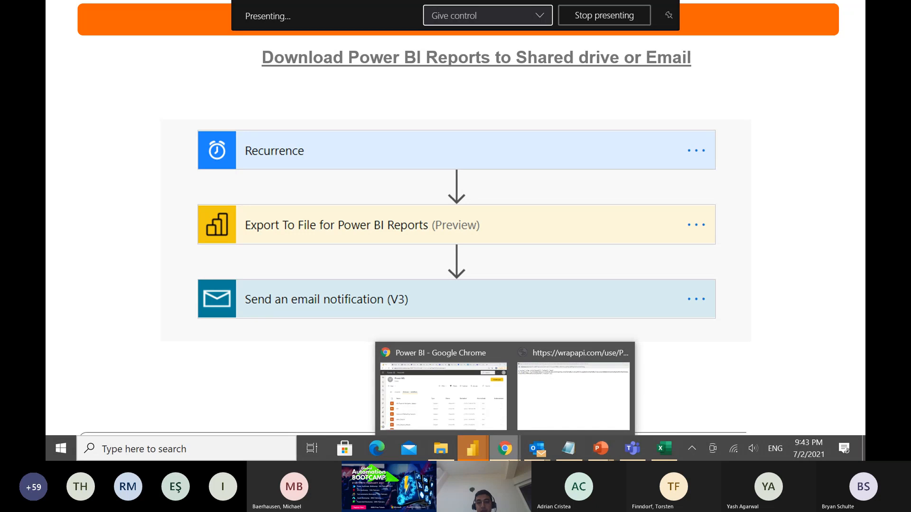
left_click(494, 410)
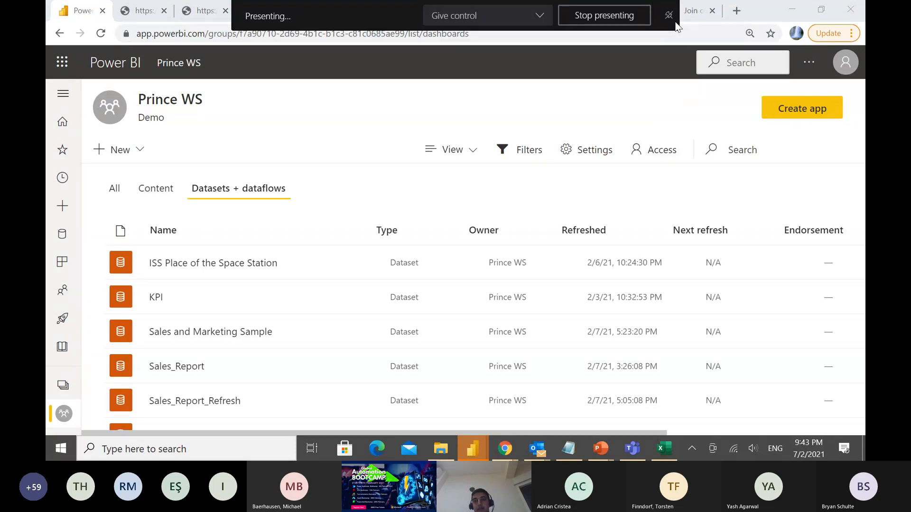
left_click(759, 12)
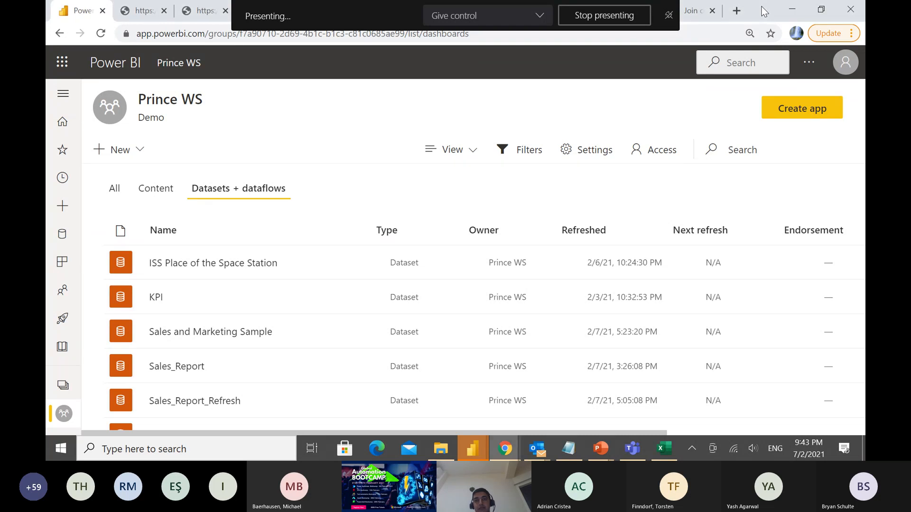
left_click(669, 17)
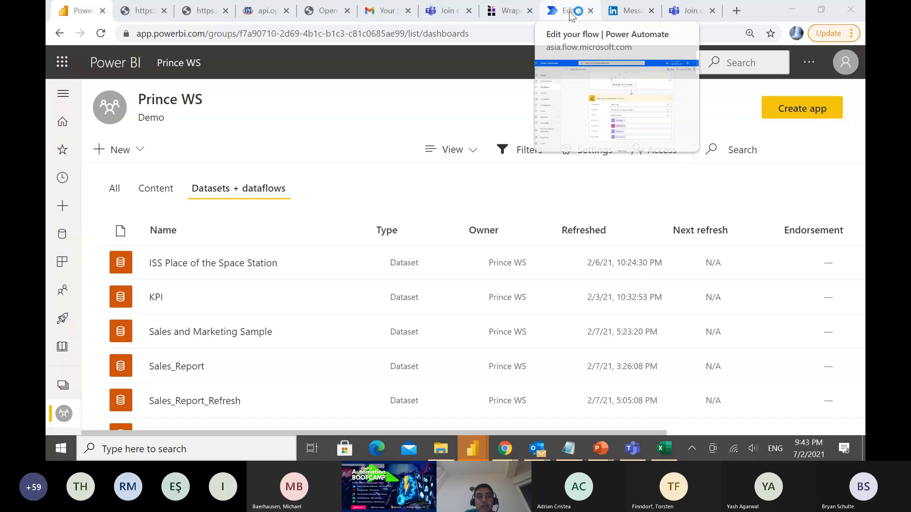
Switch to Power Automate and open the Subscription_Salaes_Report cloud flow for editing
left_click(572, 14)
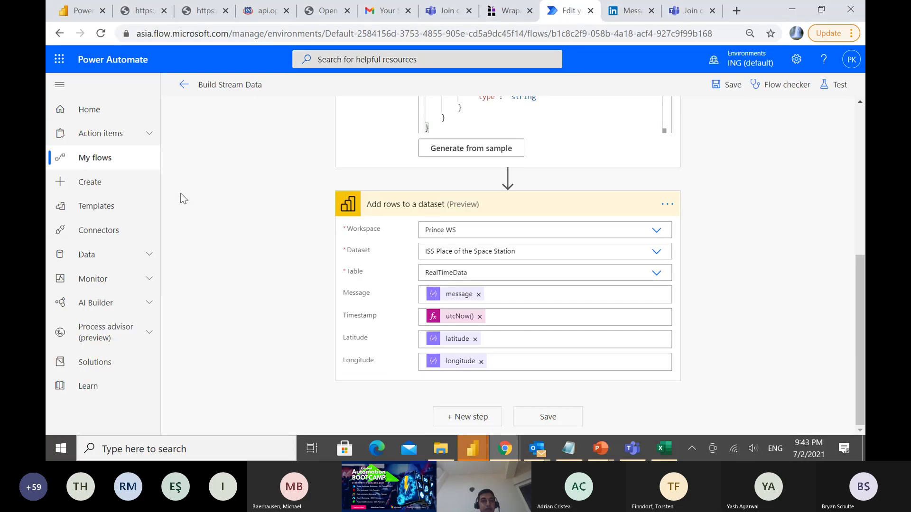
left_click(104, 159)
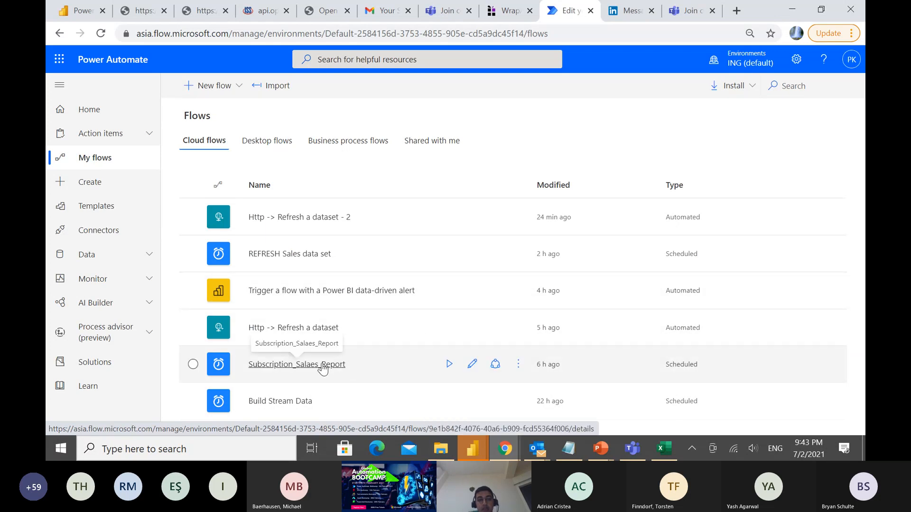
left_click(322, 366)
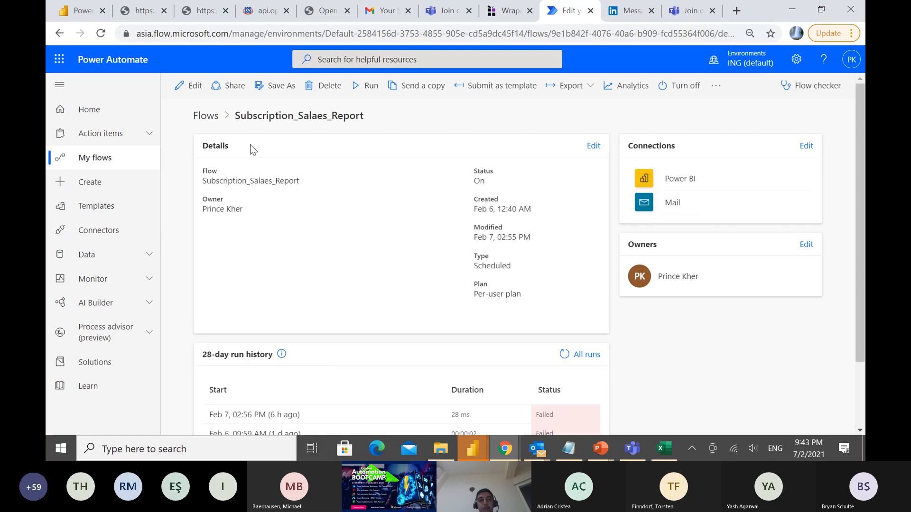
left_click(187, 87)
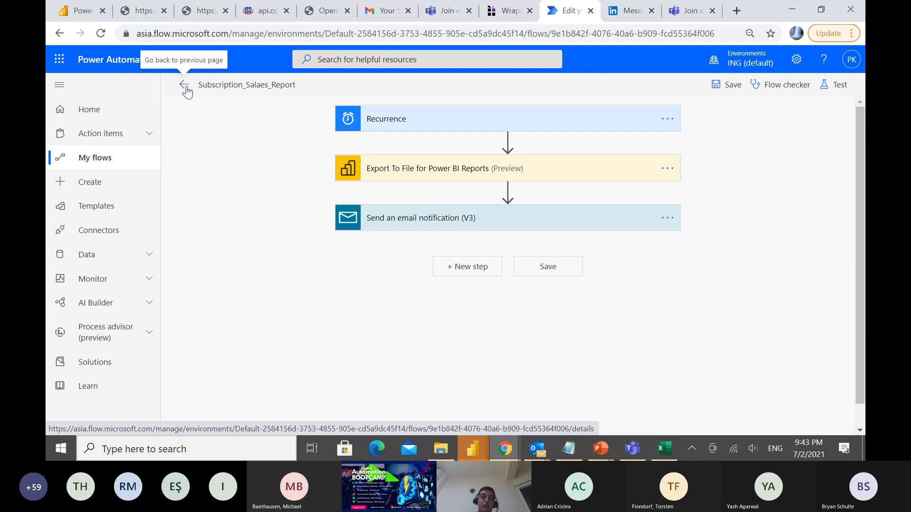
Examine the Recurrence trigger's interval and frequency, and the Export To File for Power BI Reports action's export formats and remaining parameters
left_click(449, 125)
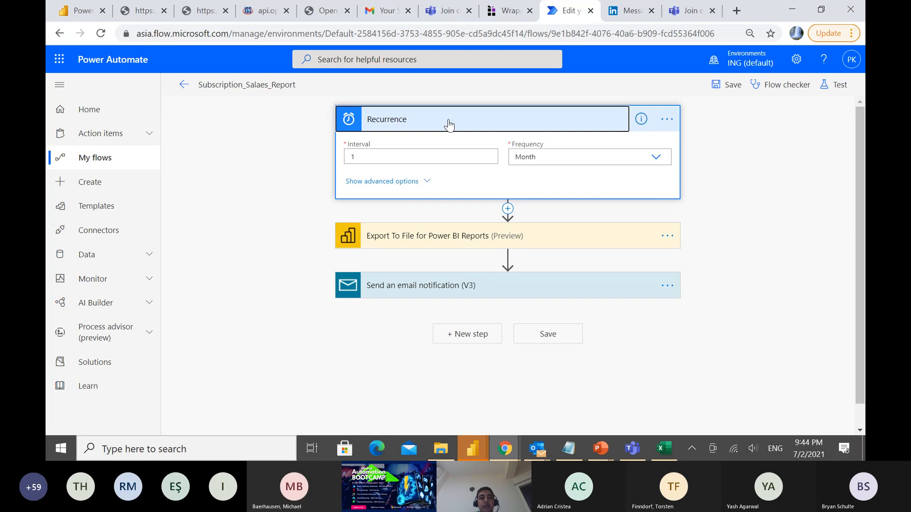
left_click(448, 125)
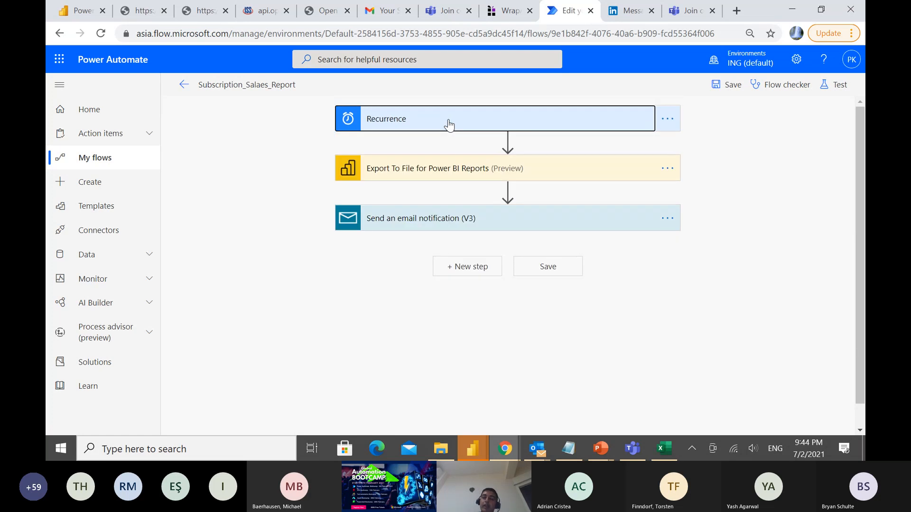
left_click(451, 170)
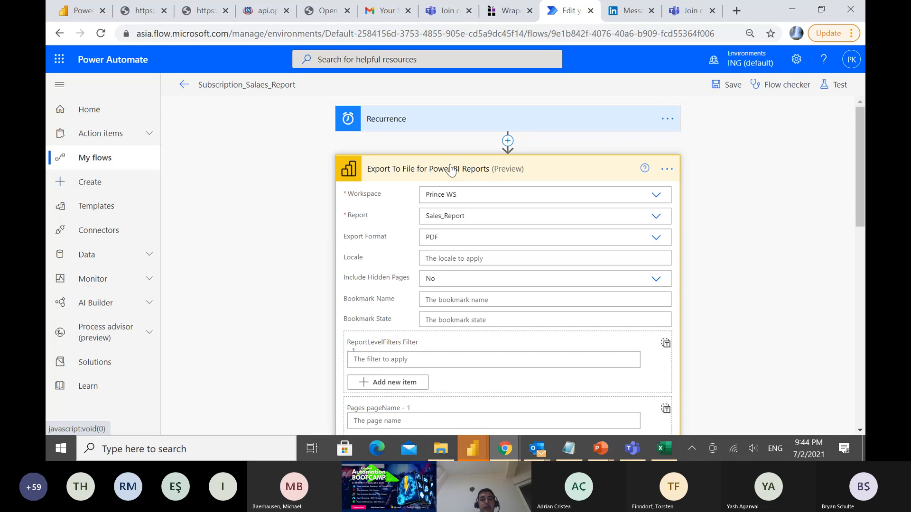
left_click(657, 238)
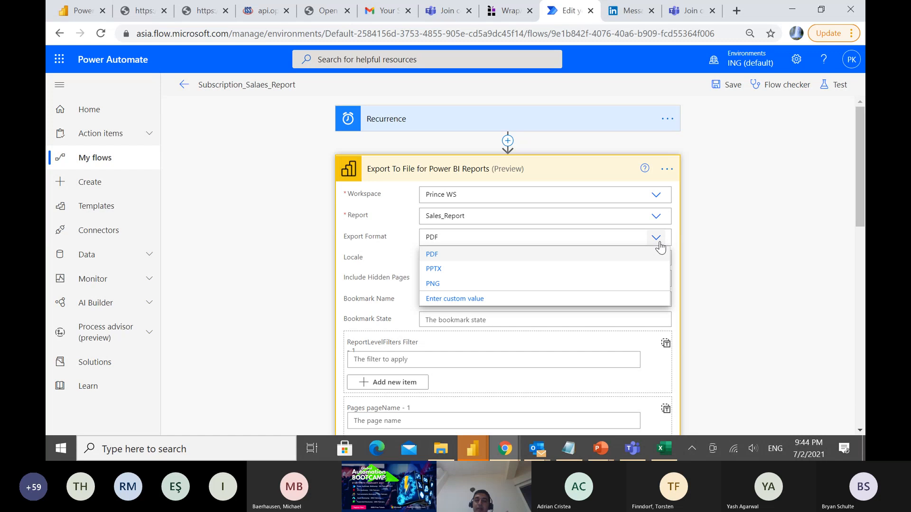
left_click(773, 217)
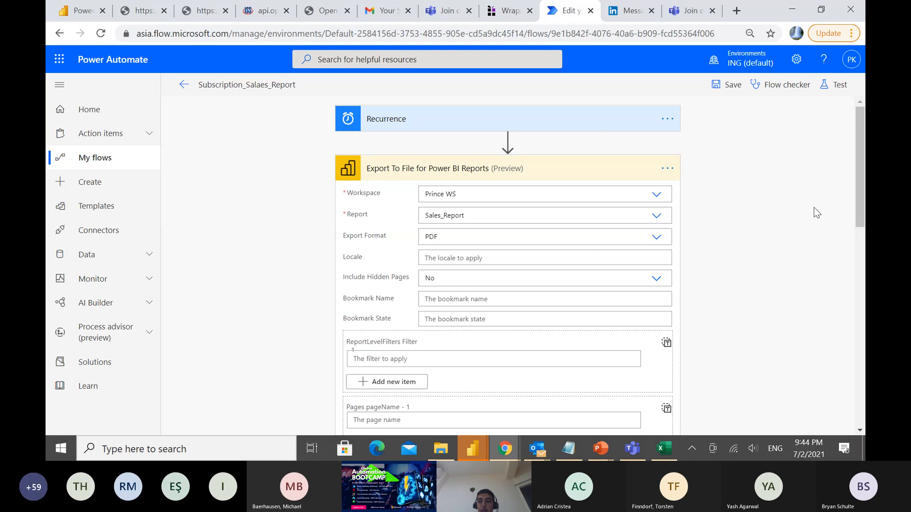
left_click_drag(863, 213, 863, 401)
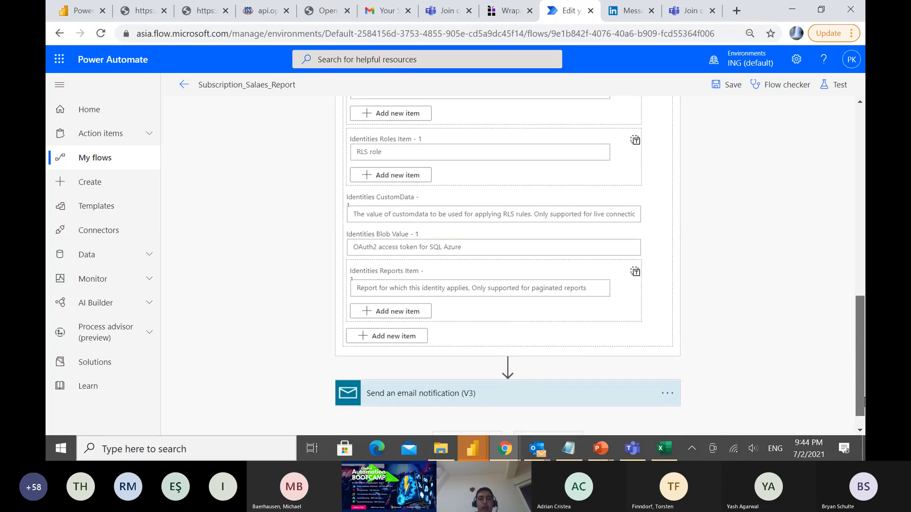
Review the export action's row-level security identity parameters, the email notification action below it, and the main report export settings including Bookmark Name
scroll(854, 302, "up", 3)
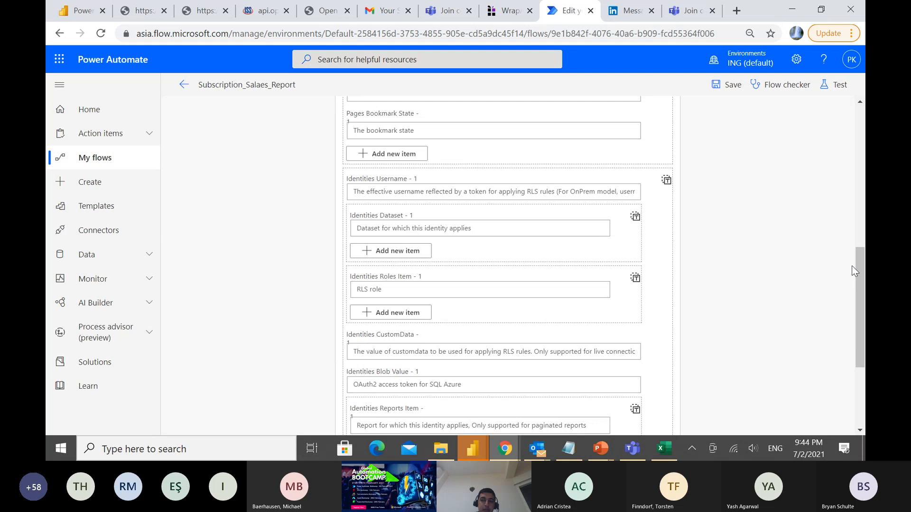
left_click_drag(858, 269, 864, 364)
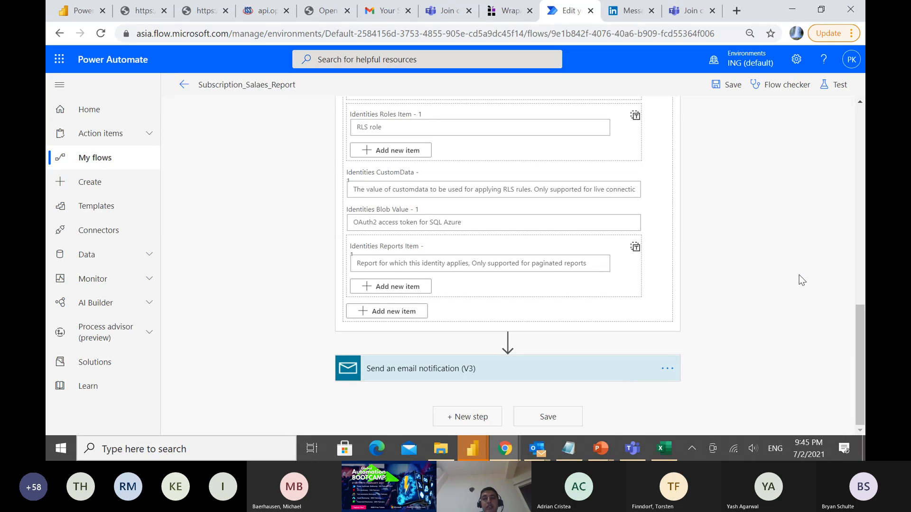
scroll(863, 166, "up", 15)
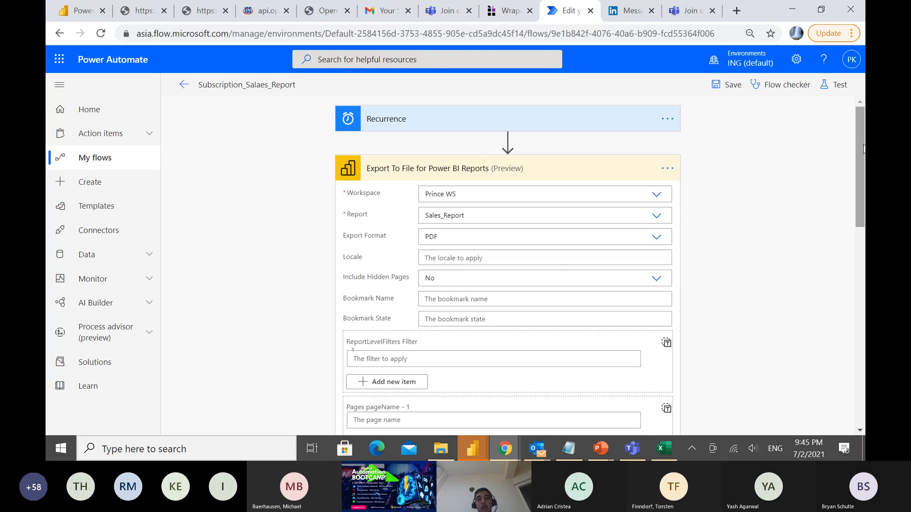
left_click(664, 293)
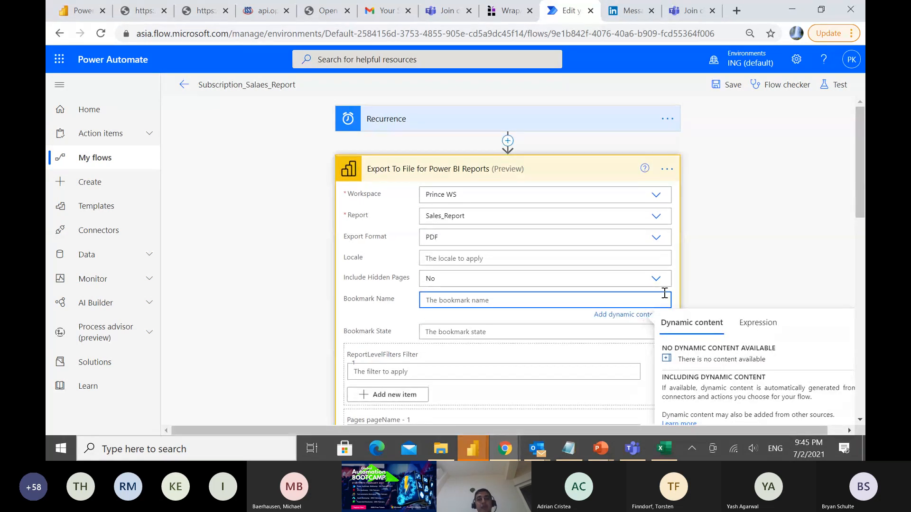
left_click(728, 218)
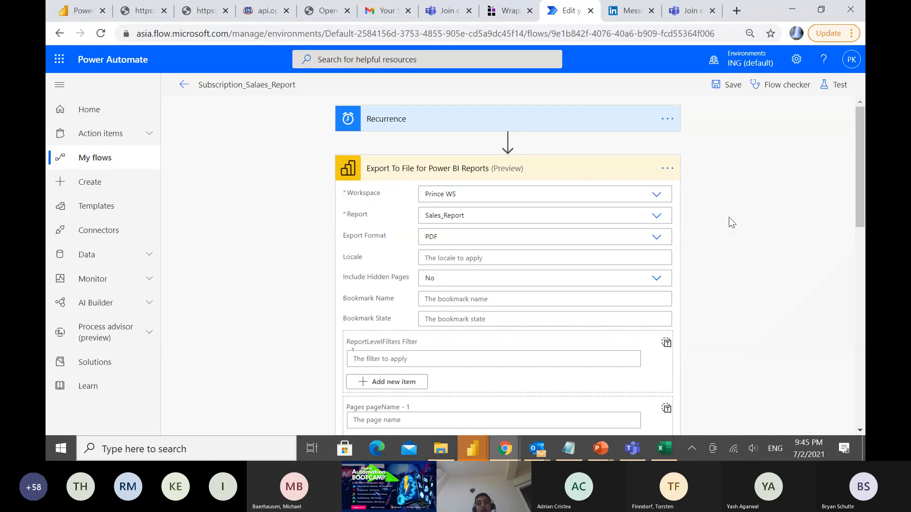
Switch to the running PowerPoint slide show and advance to the slide "Power BI – Data Alerts"
left_click(604, 447)
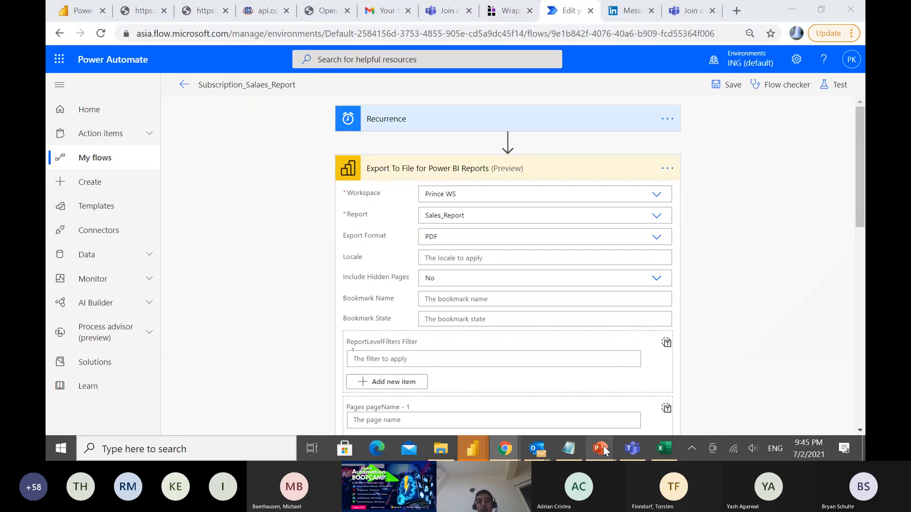
key("alt+Tab")
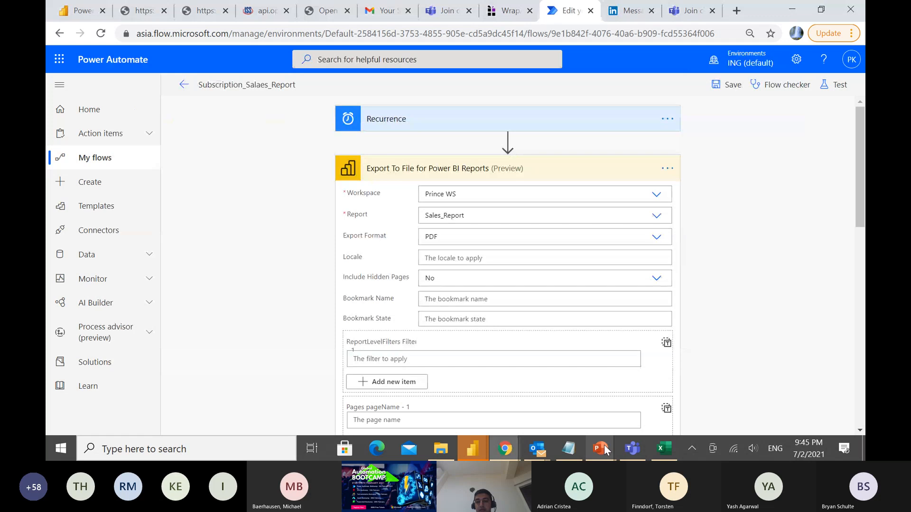
mouse_move(608, 445)
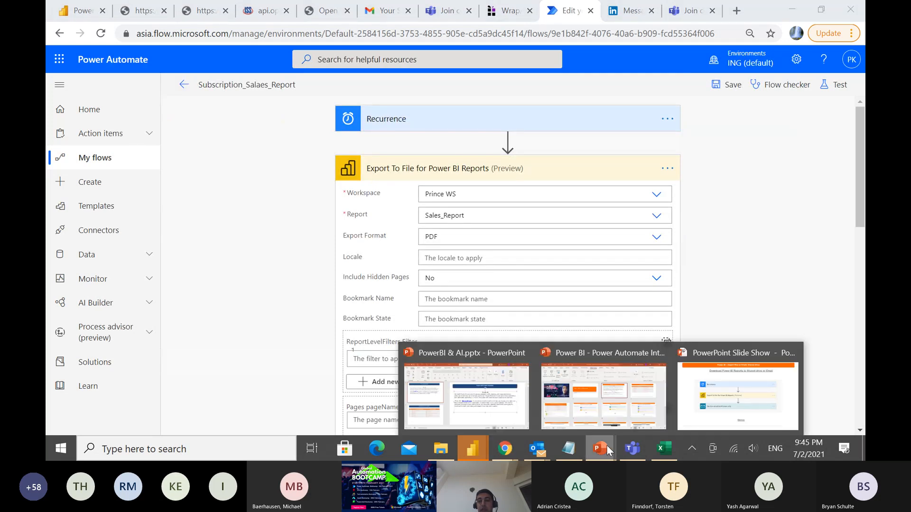
left_click(730, 389)
left_click(597, 232)
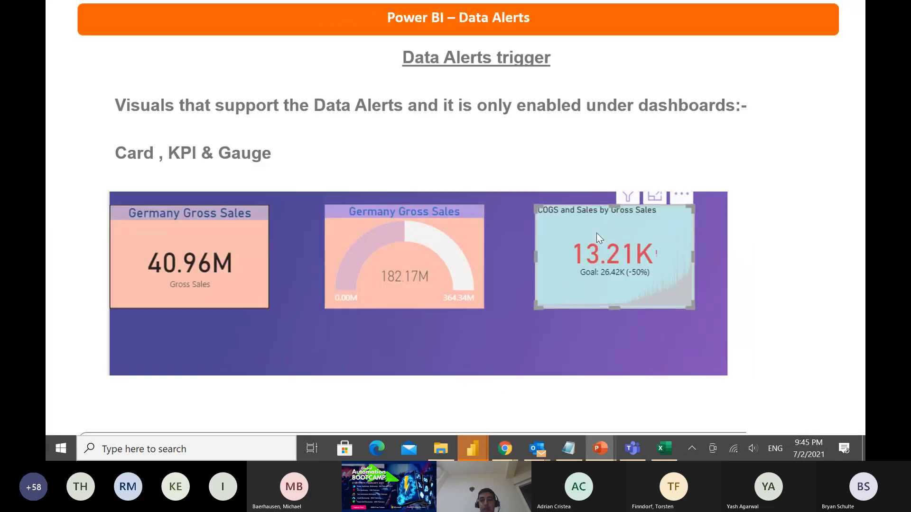
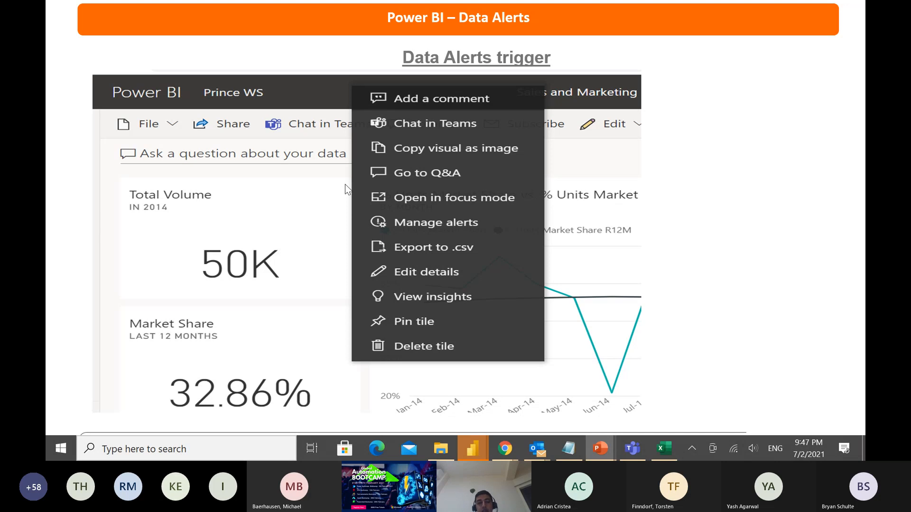
Advance through the remaining Data Alerts trigger slides to the Q&A slide and end the slide show
key("Right")
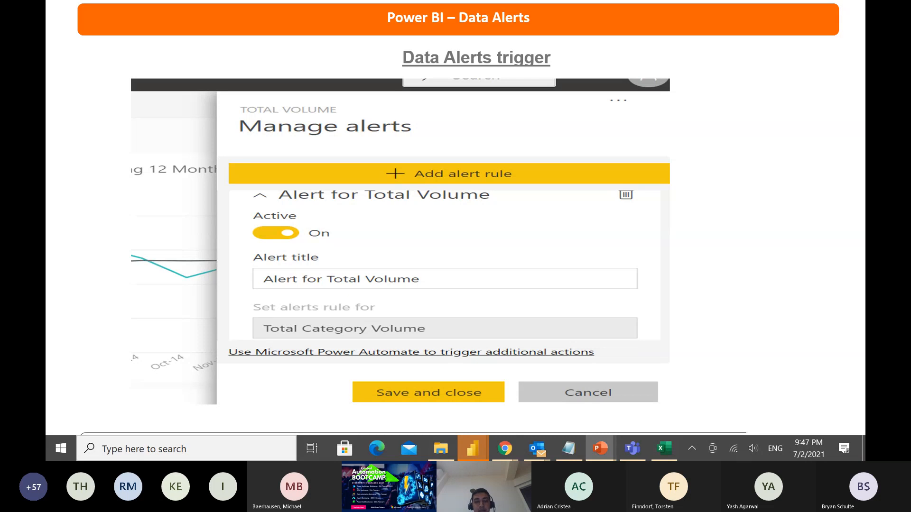
key("Right")
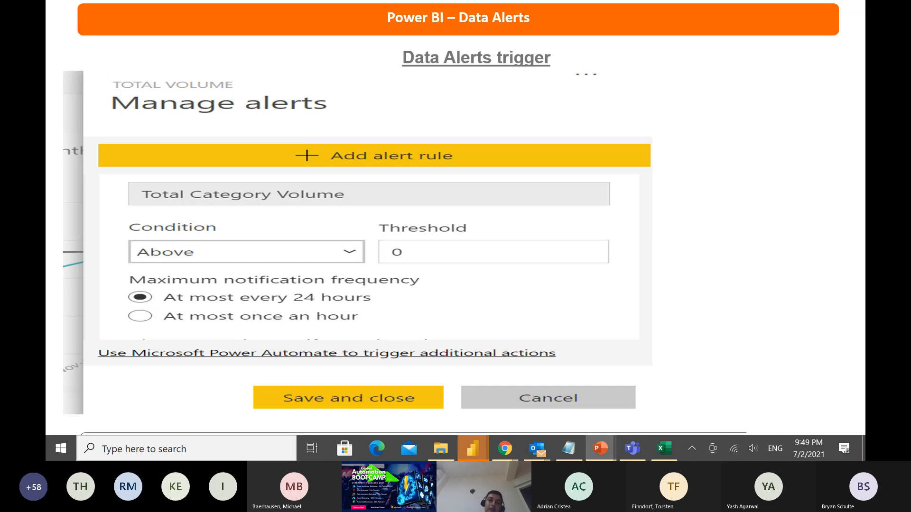
key("Right")
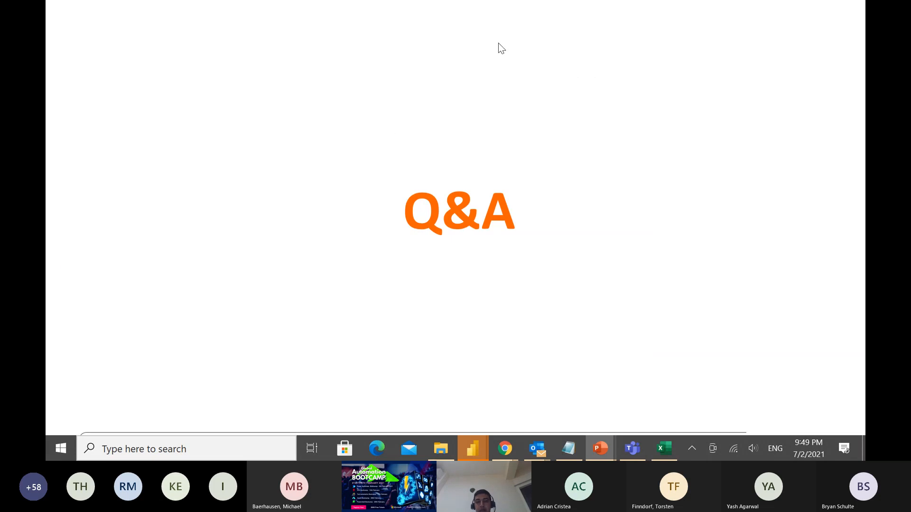
key("Escape")
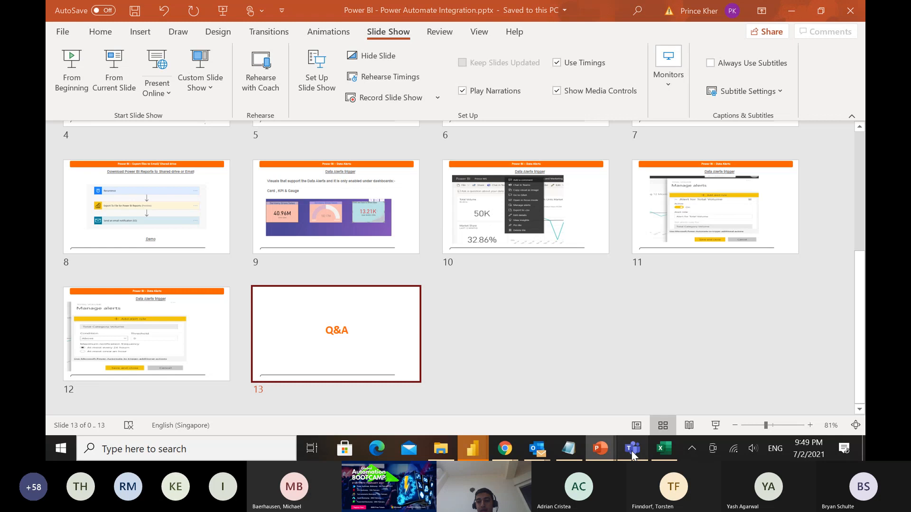
Switch to the Teams meeting, read the chat through to the recent Power BI questions, and expand the shared data alerts link preview
left_click(631, 450)
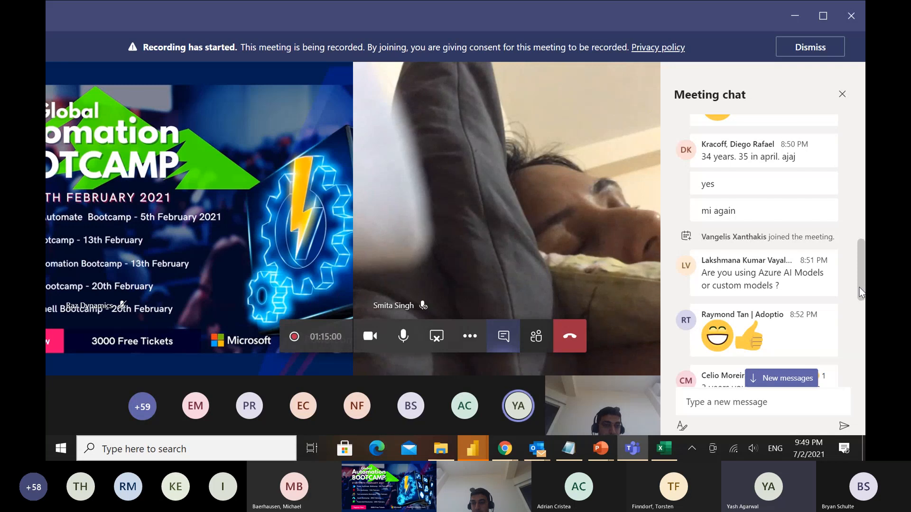
left_click_drag(861, 292, 861, 322)
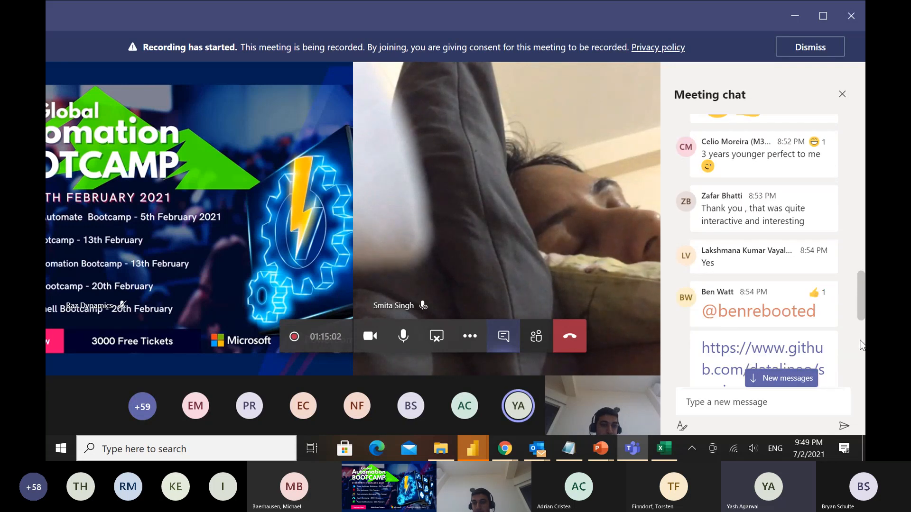
scroll(862, 344, "down", 5)
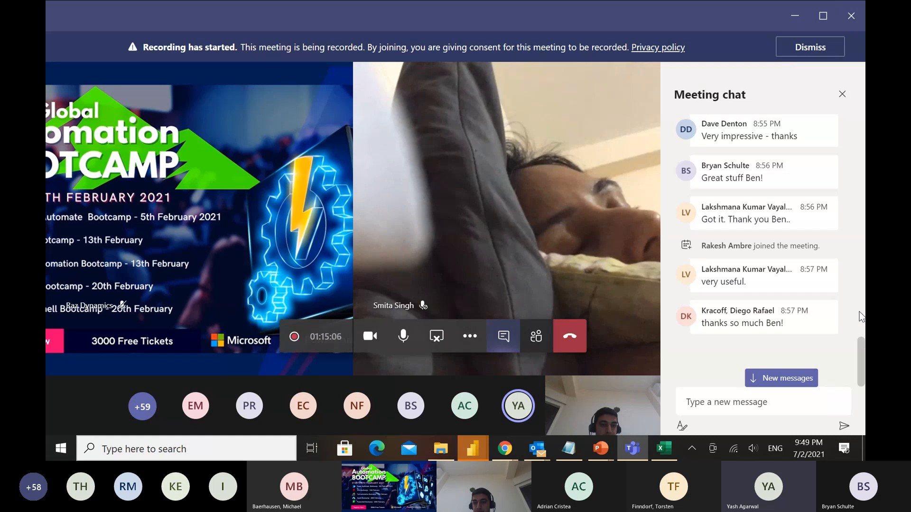
scroll(861, 317, "down", 2)
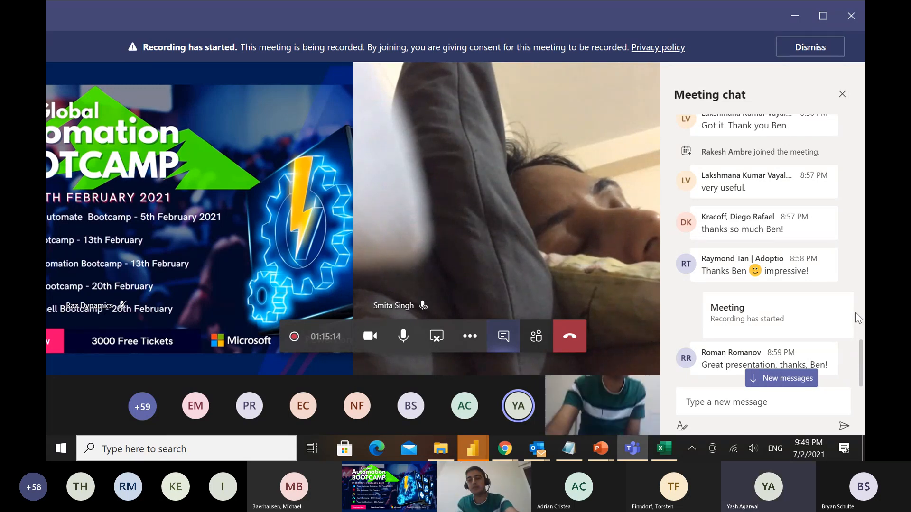
scroll(859, 318, "down", 10)
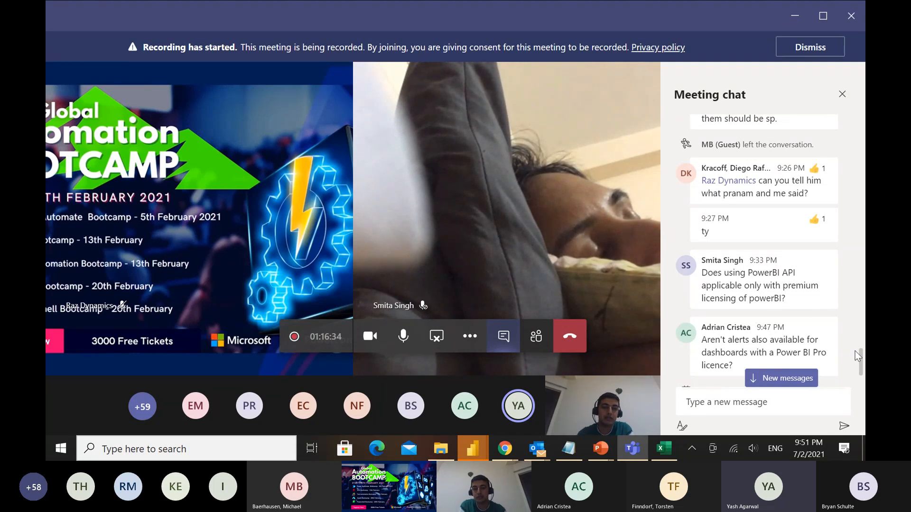
scroll(858, 387, "down", 3)
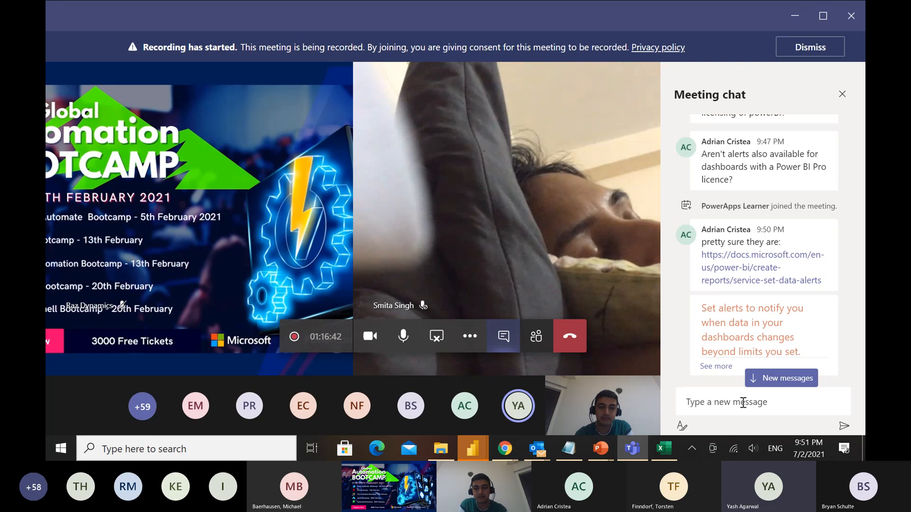
left_click(720, 367)
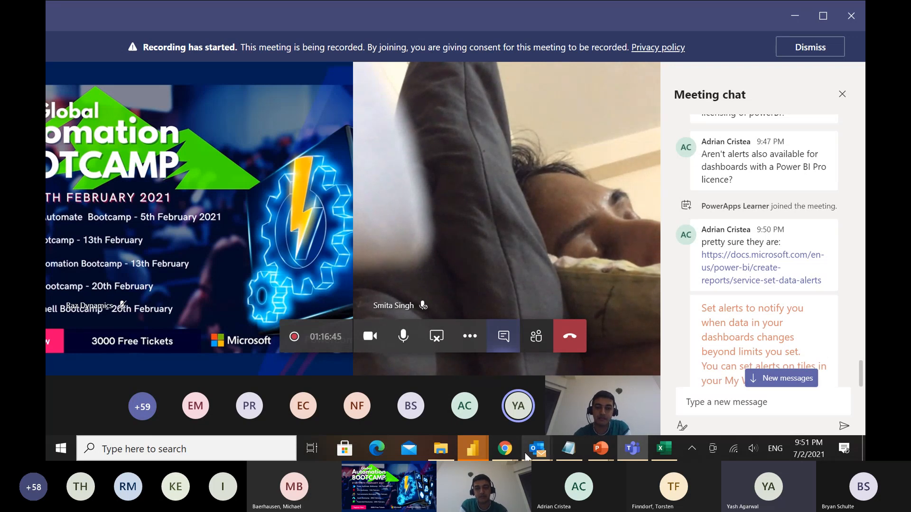
Switch to Chrome, open LinkedIn messaging and go back to the previous thread, checking the Teams meeting briefly before returning to the browser
mouse_move(513, 449)
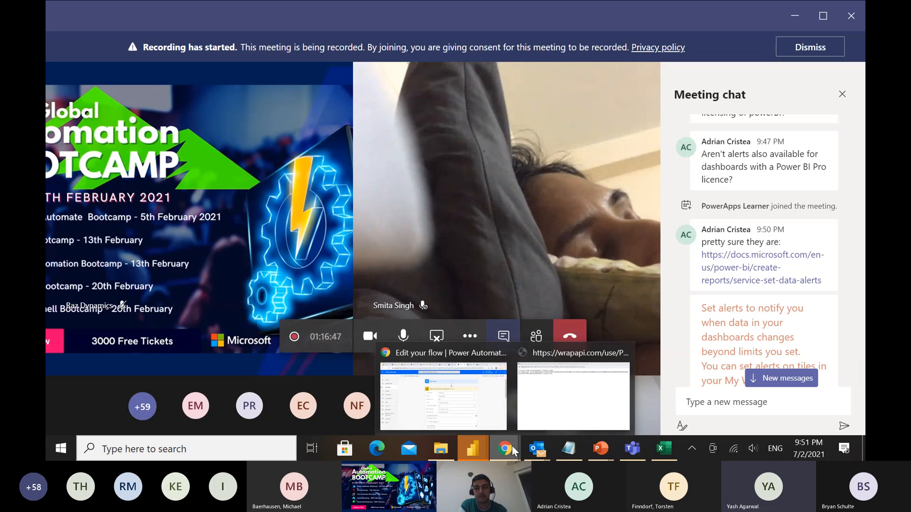
left_click(499, 381)
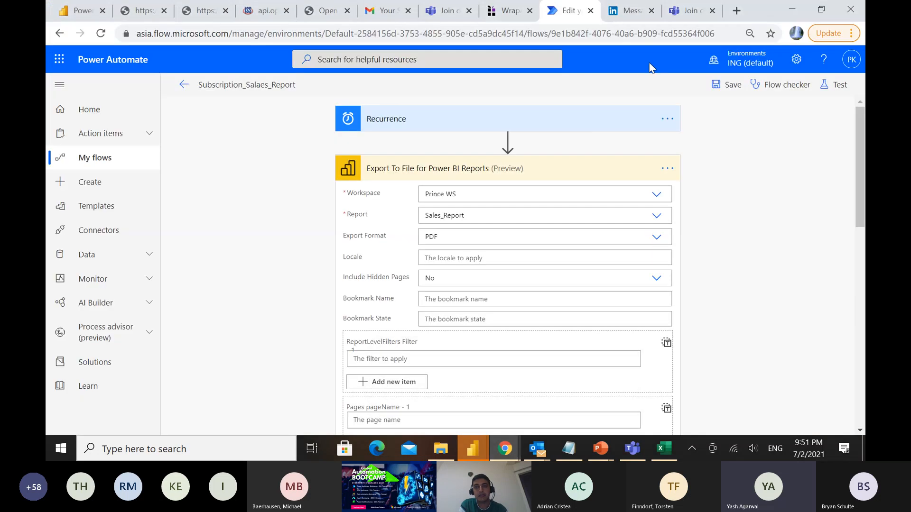
left_click(630, 12)
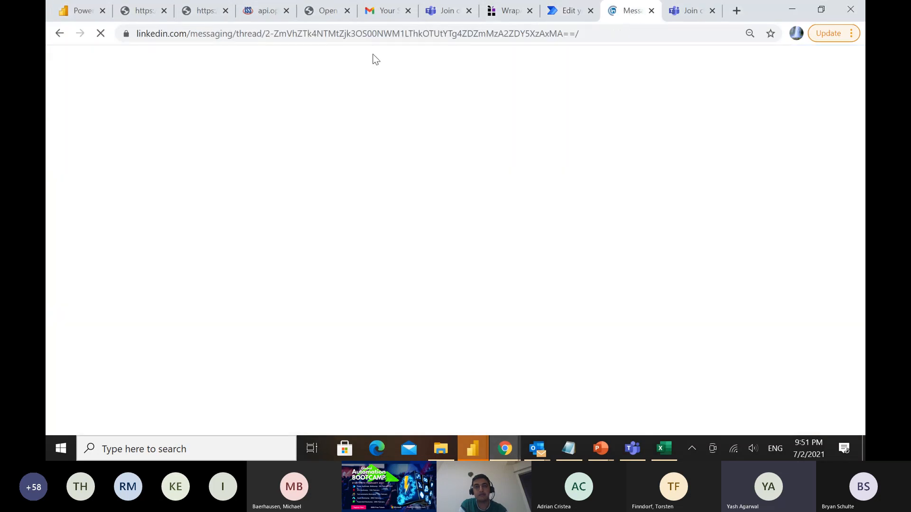
left_click(59, 34)
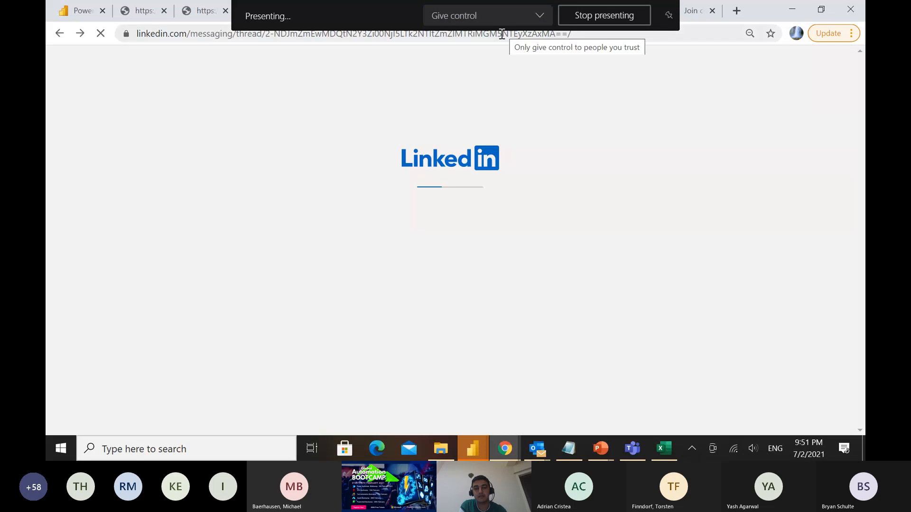
key("alt+Tab")
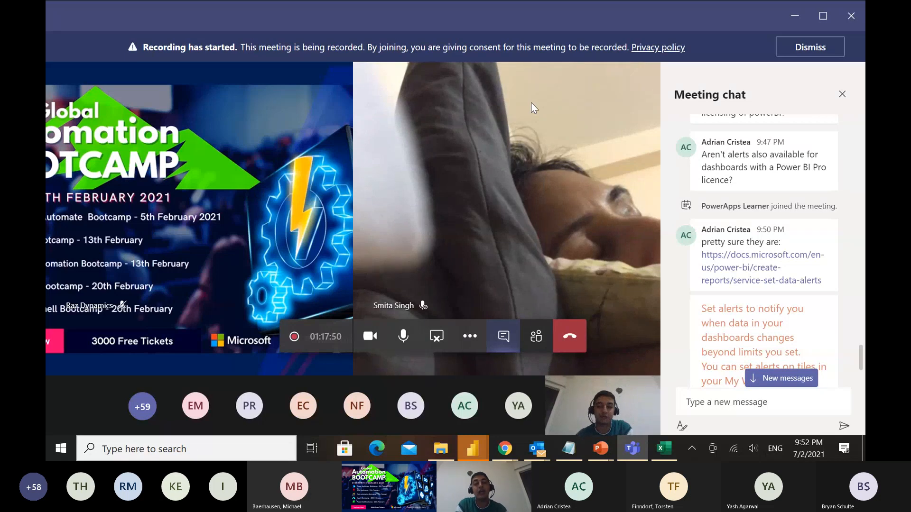
key("alt+Tab")
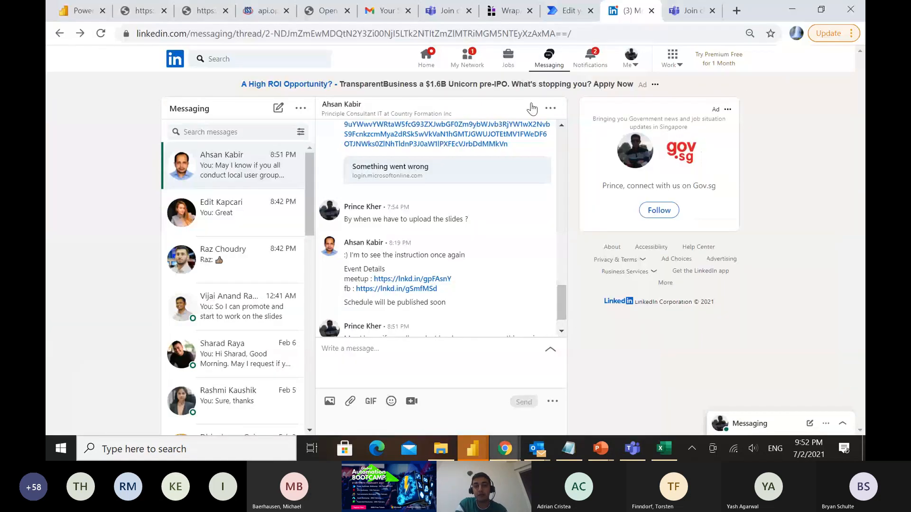
Return to Power Automate and open the cloud flow "Http -> Refresh a dataset - 2" for editing to view its HTTP request trigger
left_click(567, 10)
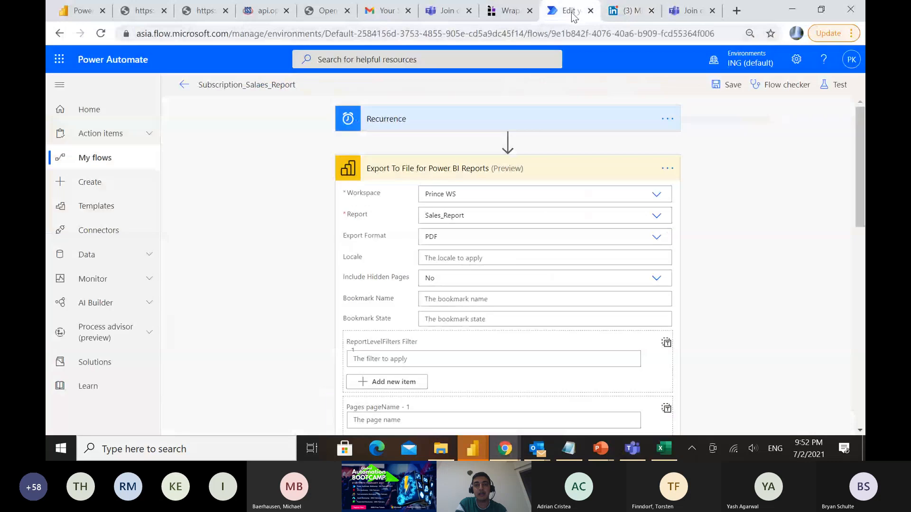
left_click(95, 161)
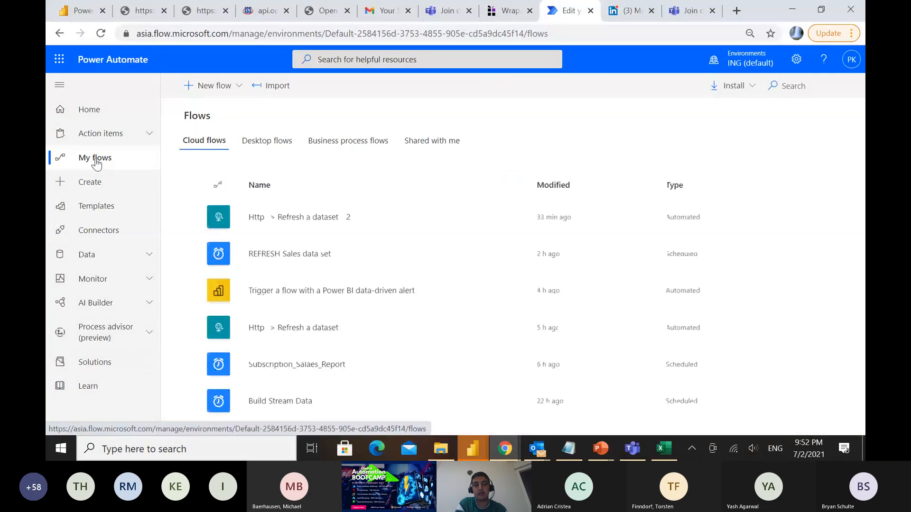
left_click(319, 220)
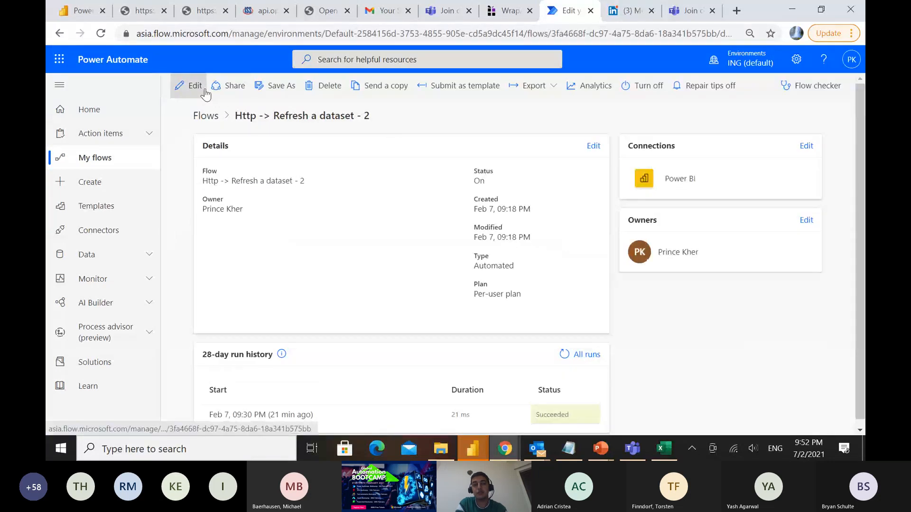
left_click(195, 86)
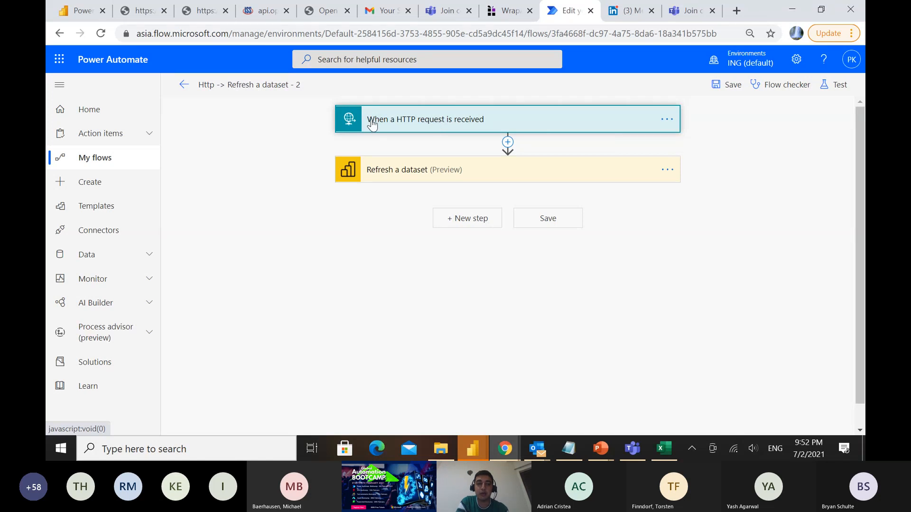
left_click(356, 124)
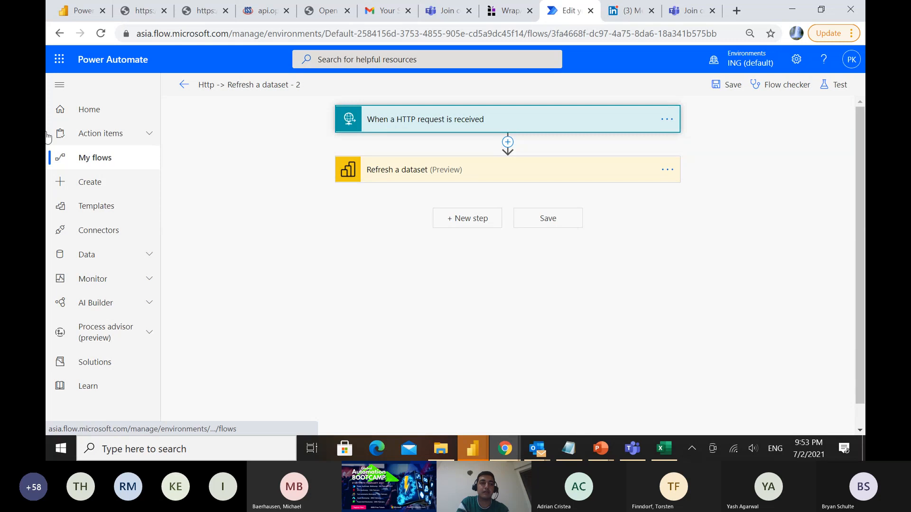
Start a new automated cloud flow from blank, enter the name "Tetst", and skip the initial trigger selection
left_click(91, 191)
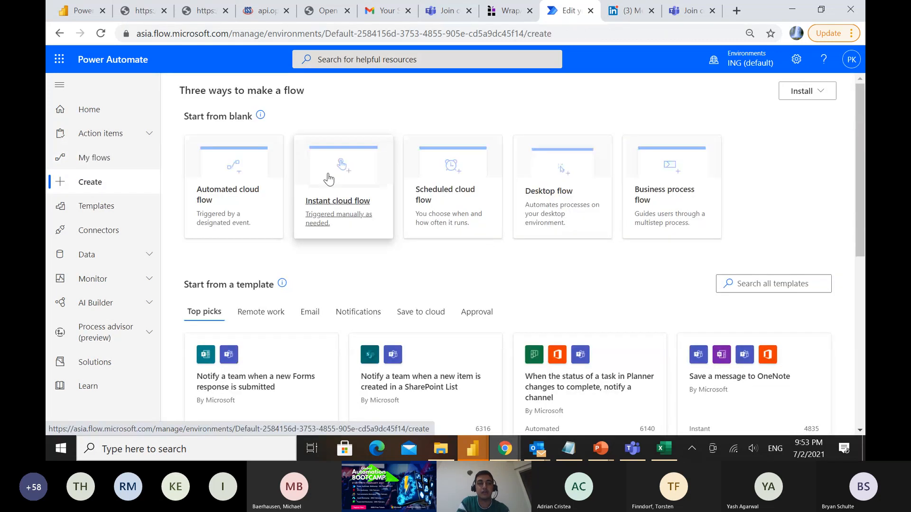
left_click(254, 183)
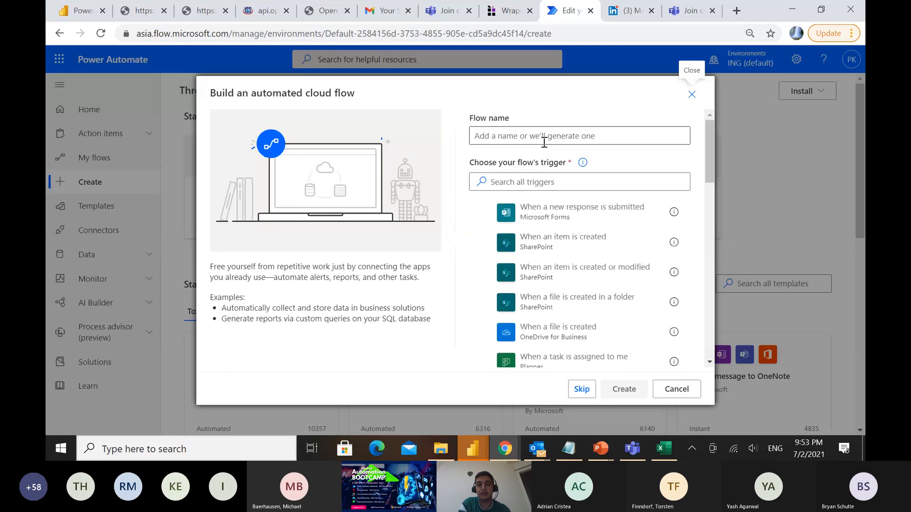
left_click(546, 143)
type("Tetst")
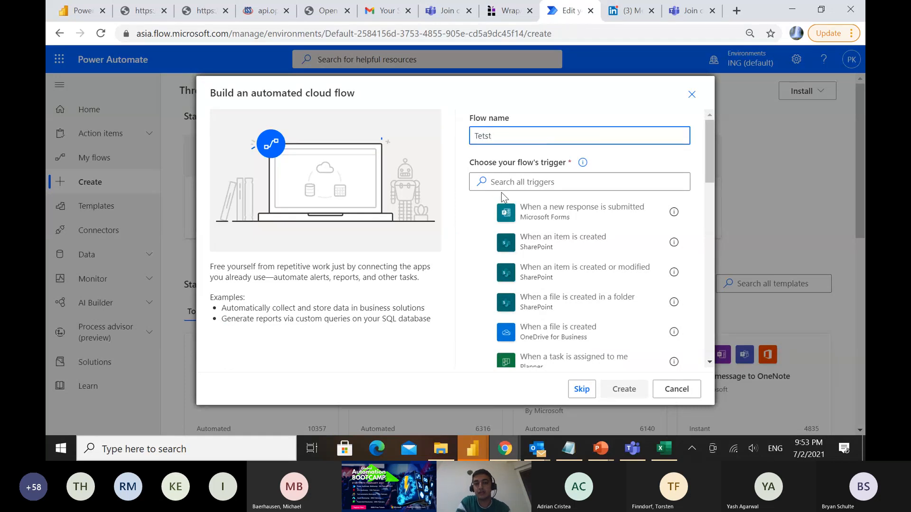
left_click(583, 389)
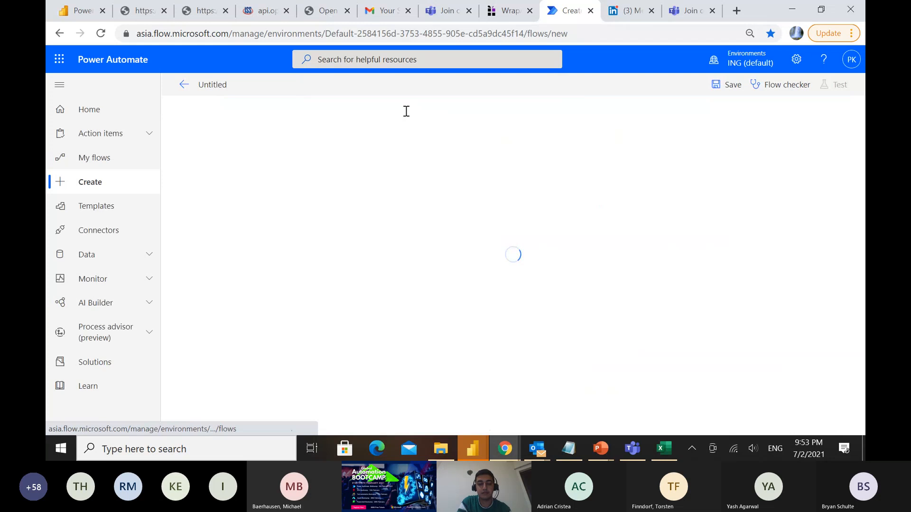
Search the triggers for "When a http request" and add the Request trigger for a received HTTP request to the flow
type("When a")
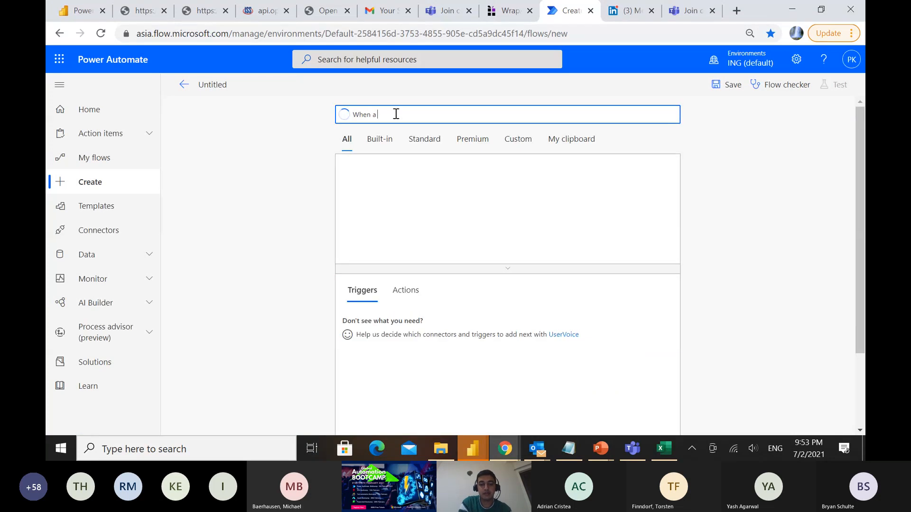
type(" http re")
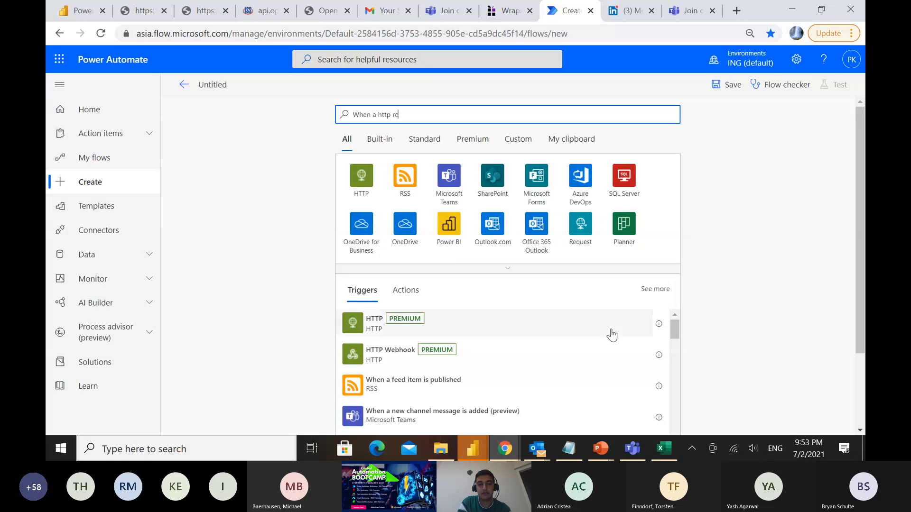
type("quest")
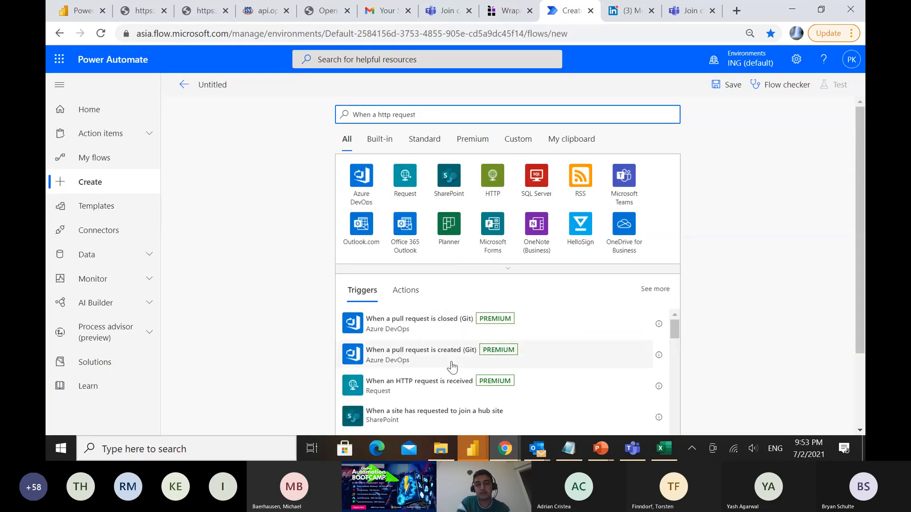
left_click(448, 383)
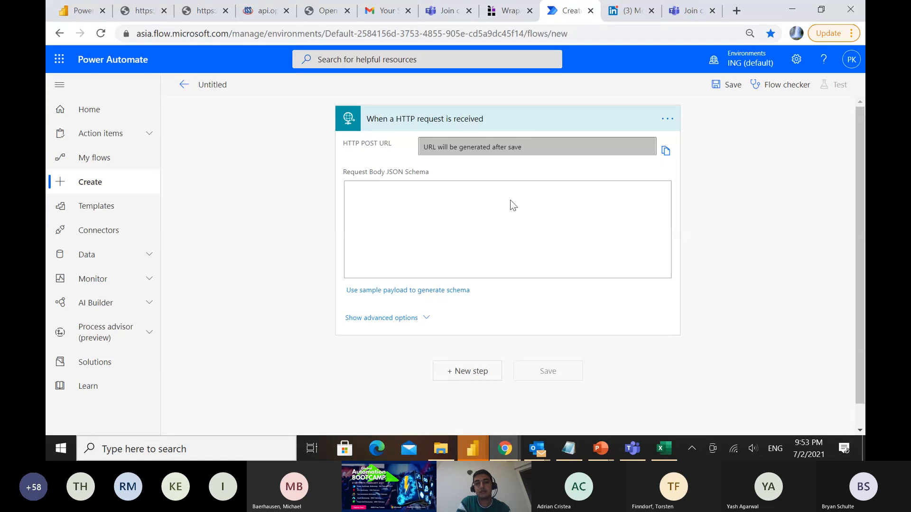
Show the HTTP request trigger's advanced options and set its method to GET
left_click(425, 319)
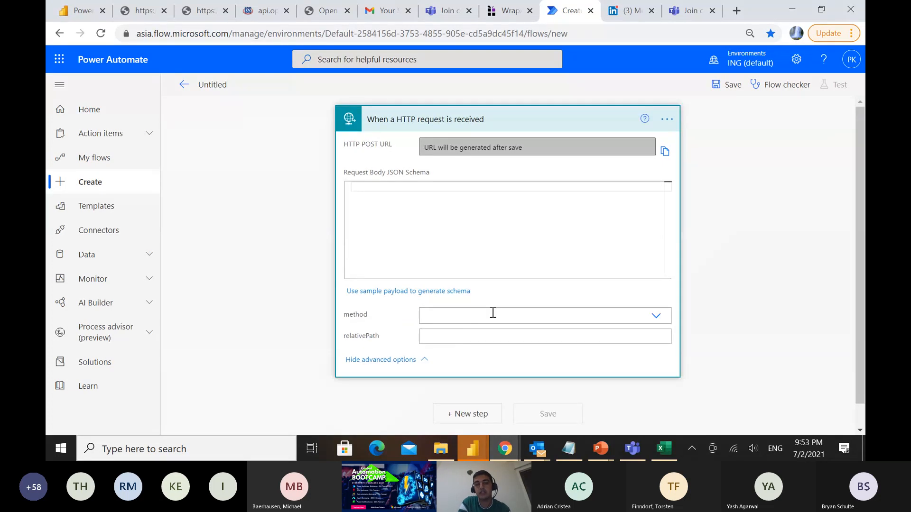
left_click(657, 317)
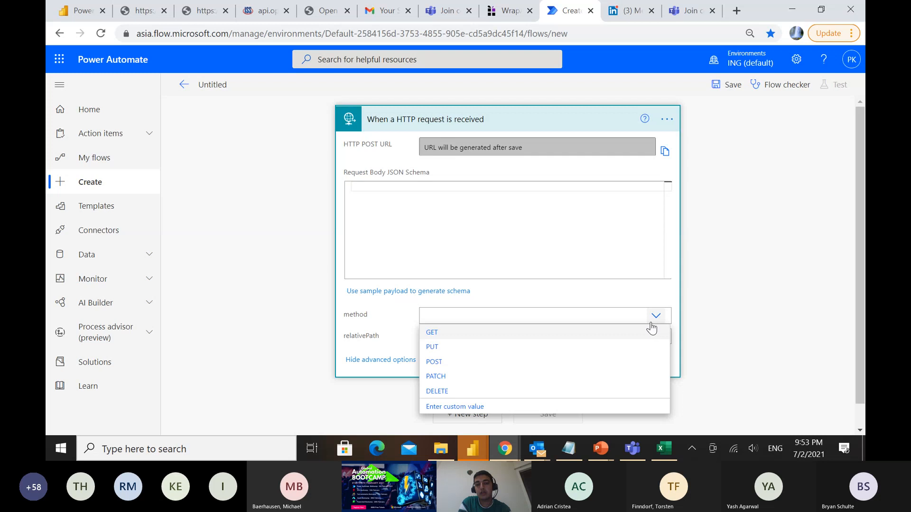
left_click(522, 336)
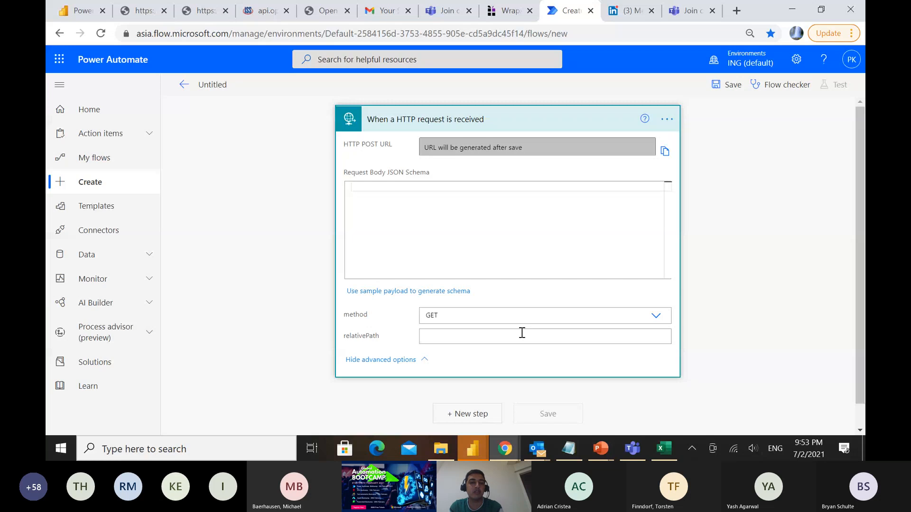
Check the Teams meeting, open the presenter's own LinkedIn profile in Chrome, and stop sharing the screen
key("alt+Tab")
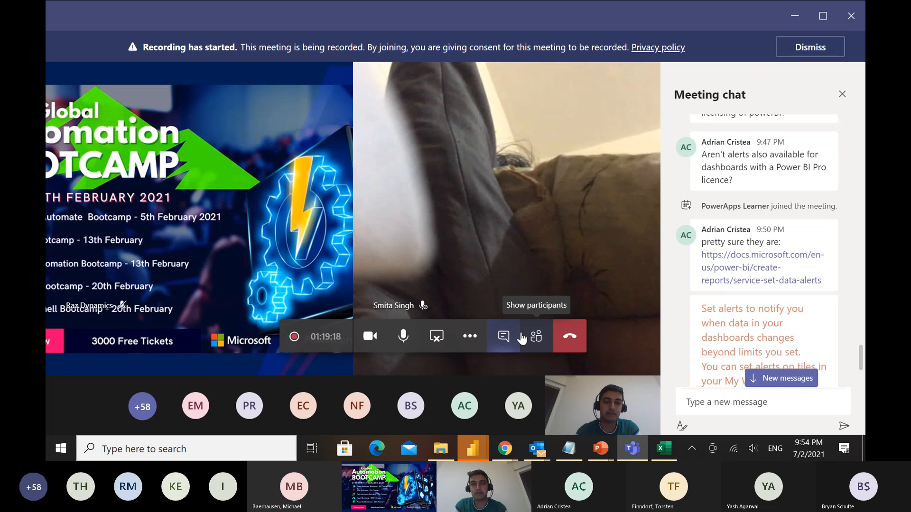
key("alt+Tab")
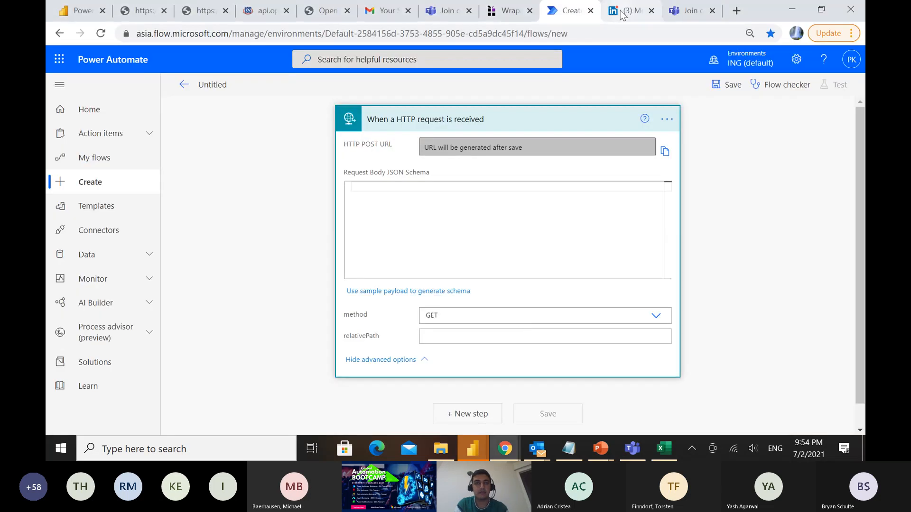
left_click(622, 15)
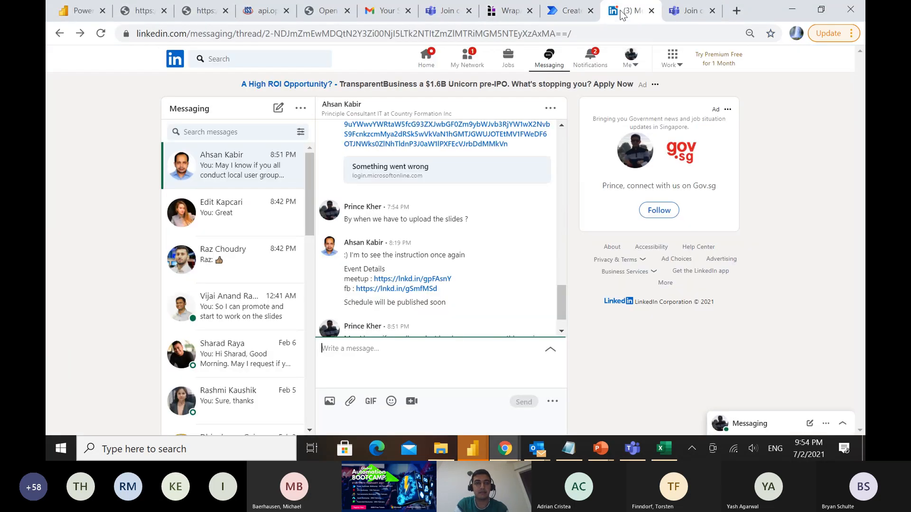
left_click(631, 55)
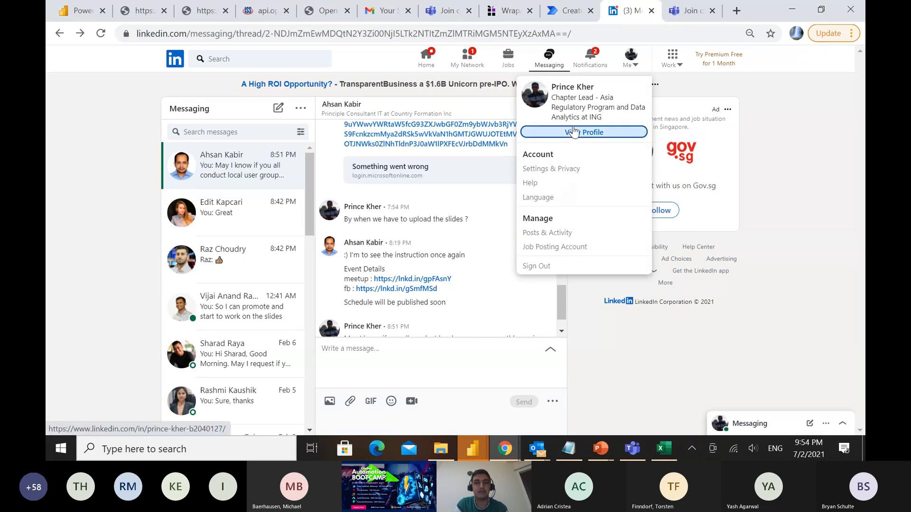
mouse_move(567, 1)
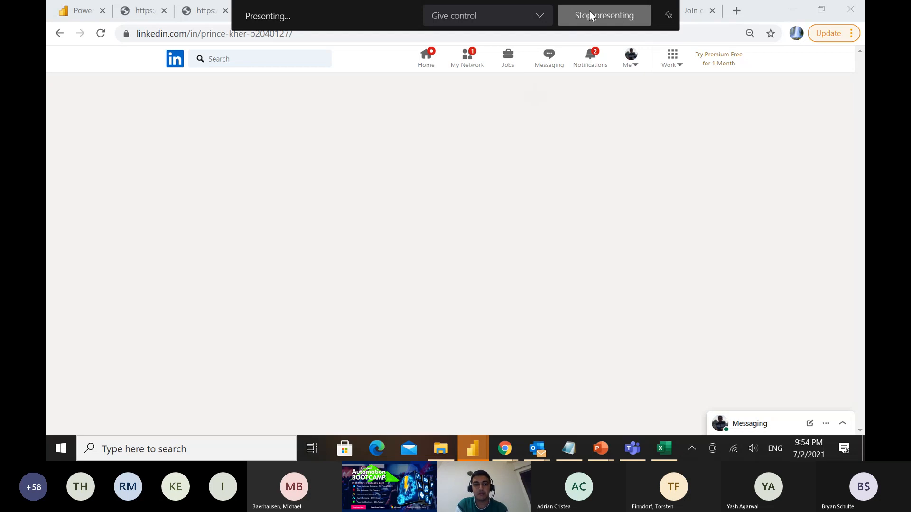
left_click(589, 10)
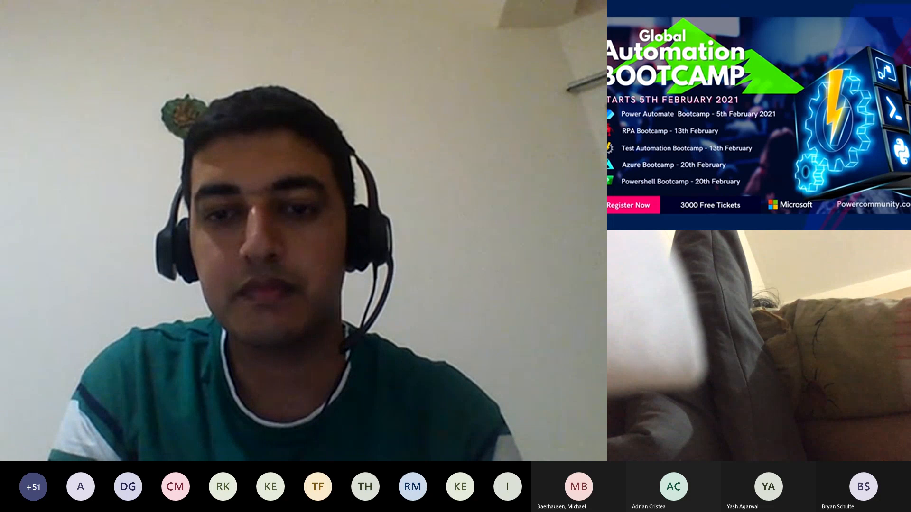
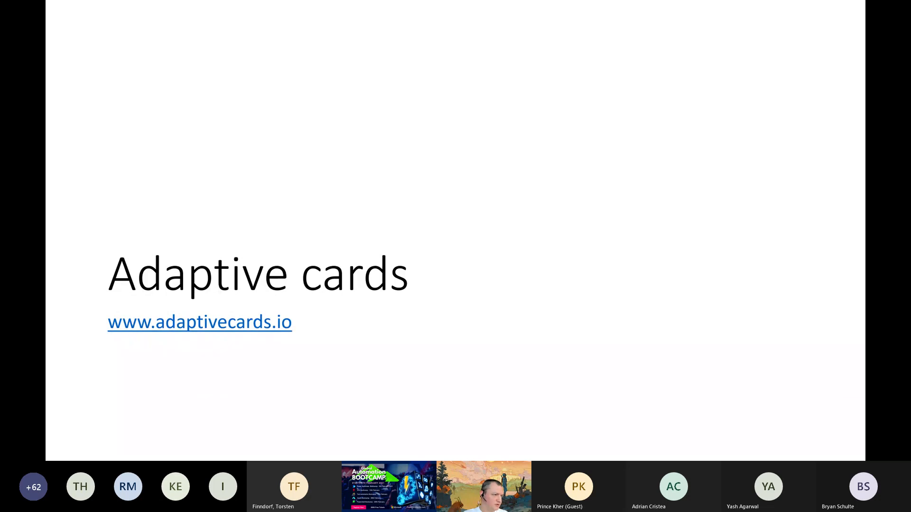
key("super+Left")
key("super+Right")
key("ctrl+n")
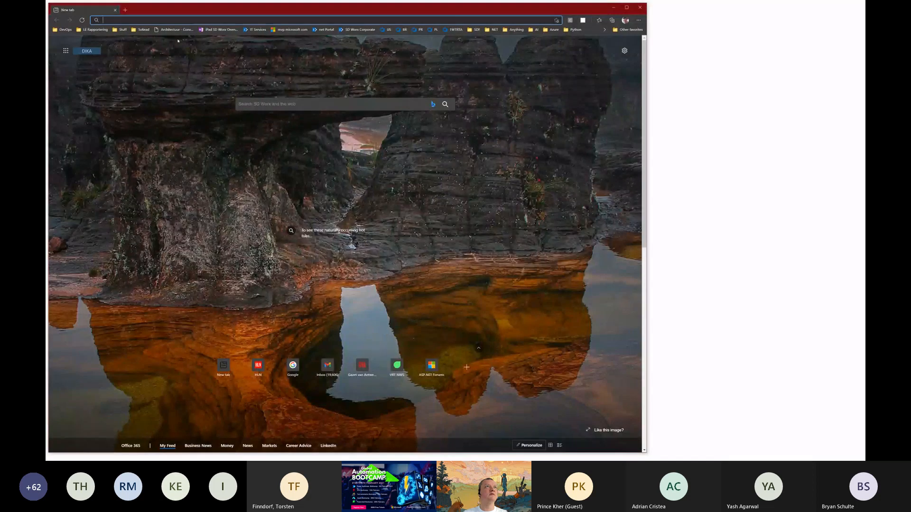
type("www.ada")
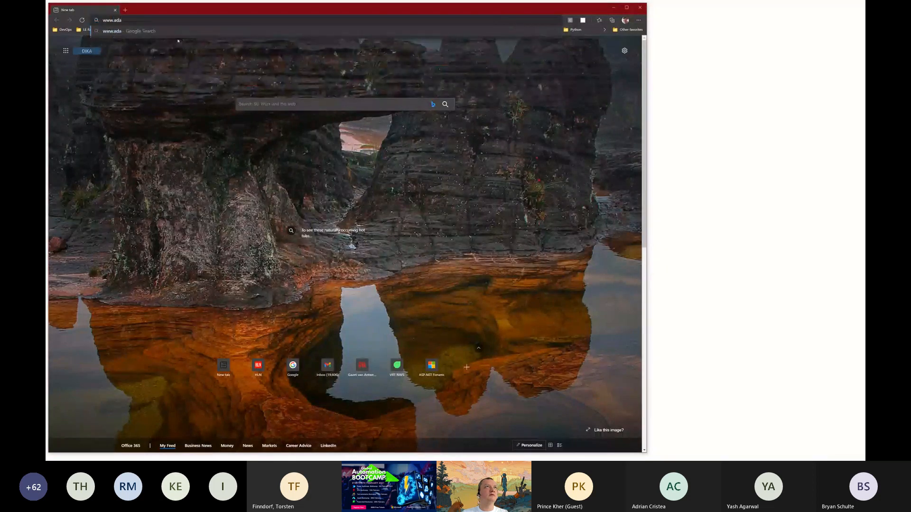
type("ptivecards.io")
key("Return")
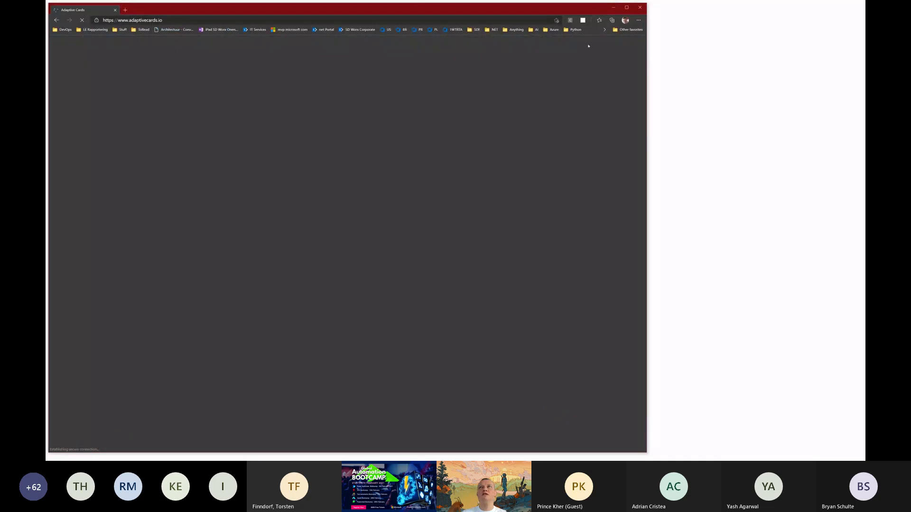
left_click(626, 7)
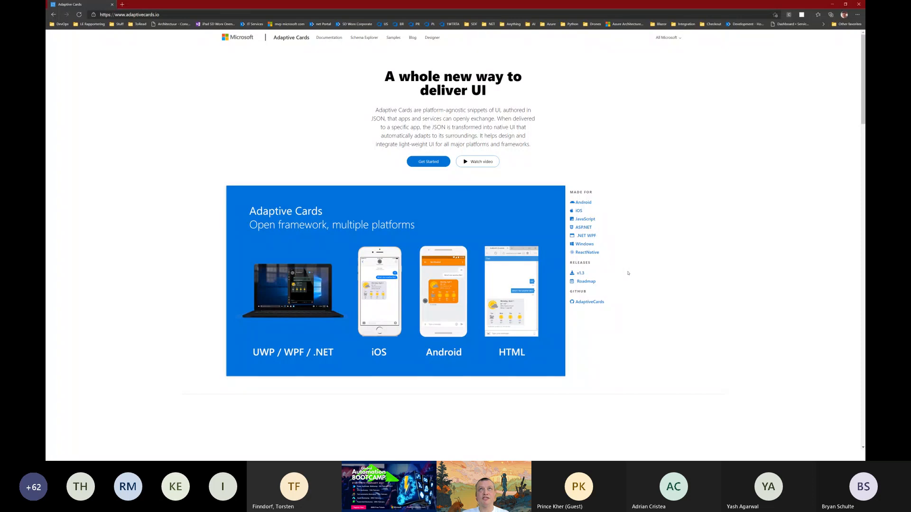
left_click(329, 37)
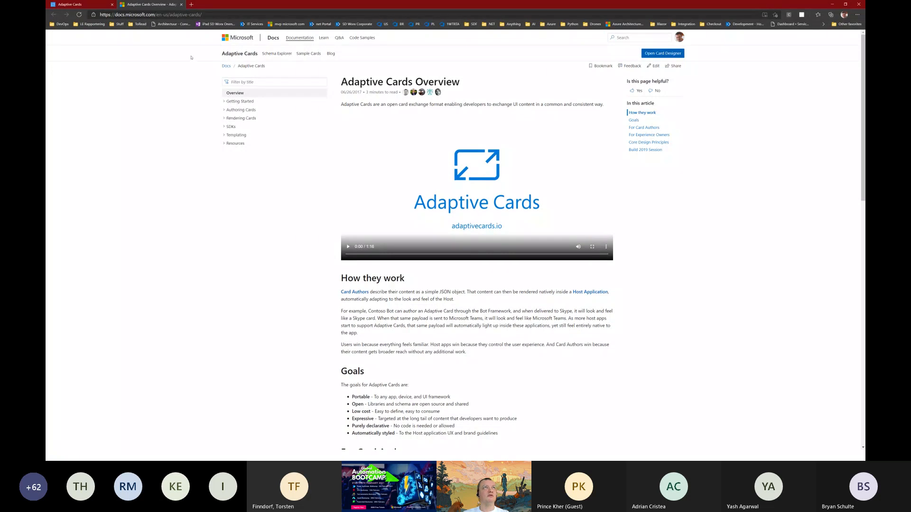
left_click(181, 5)
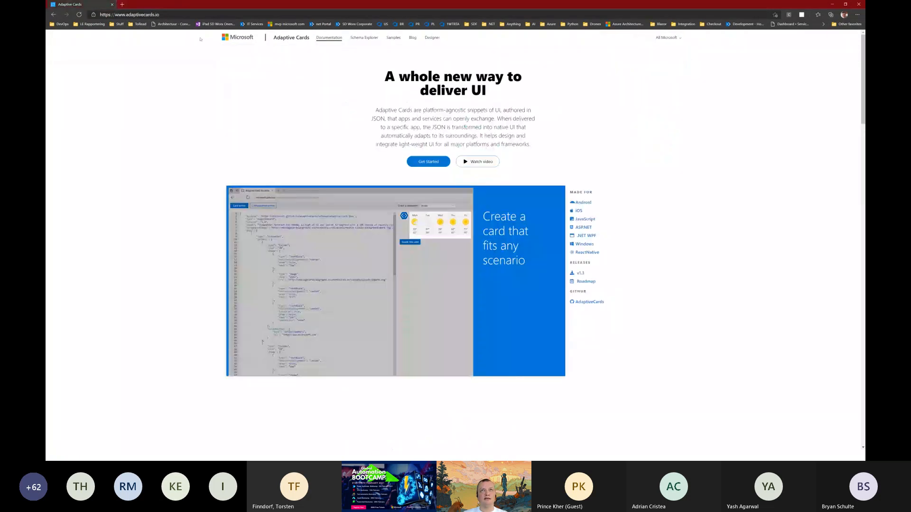
Examine the AdaptiveCard example's JSON in the Schema Explorer and expand the comment input on its rendered card
left_click(370, 40)
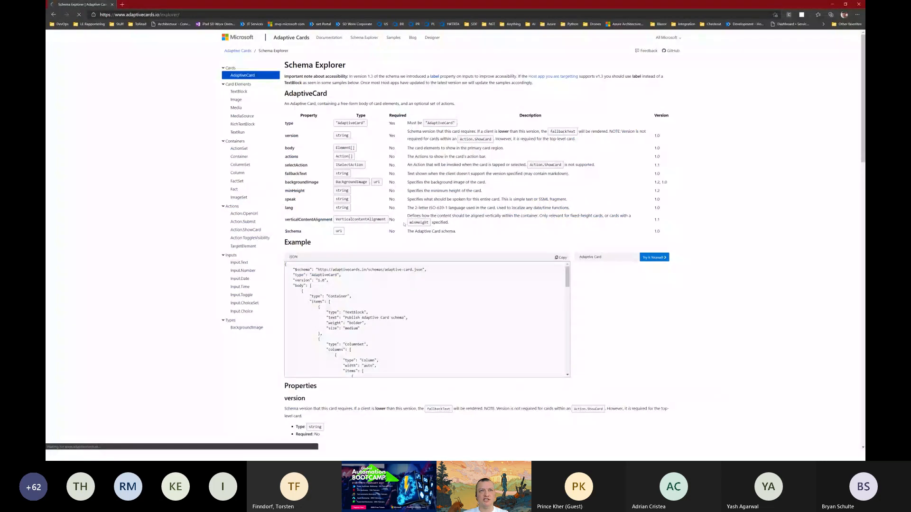
scroll(403, 294, "down", 5)
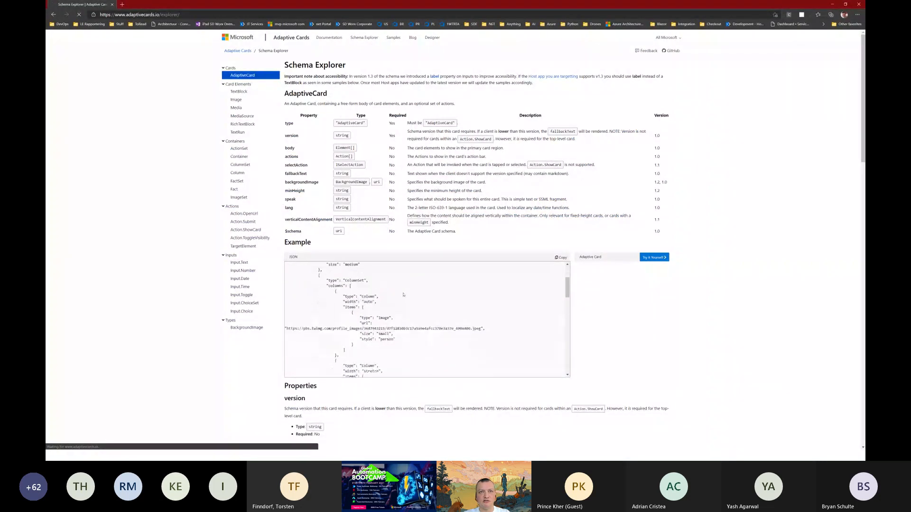
scroll(417, 248, "down", 3)
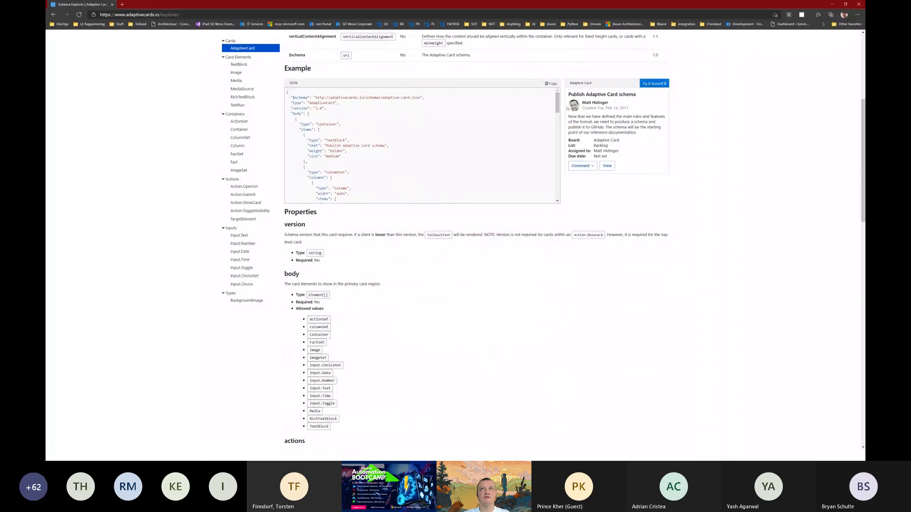
left_click_drag(558, 107, 557, 196)
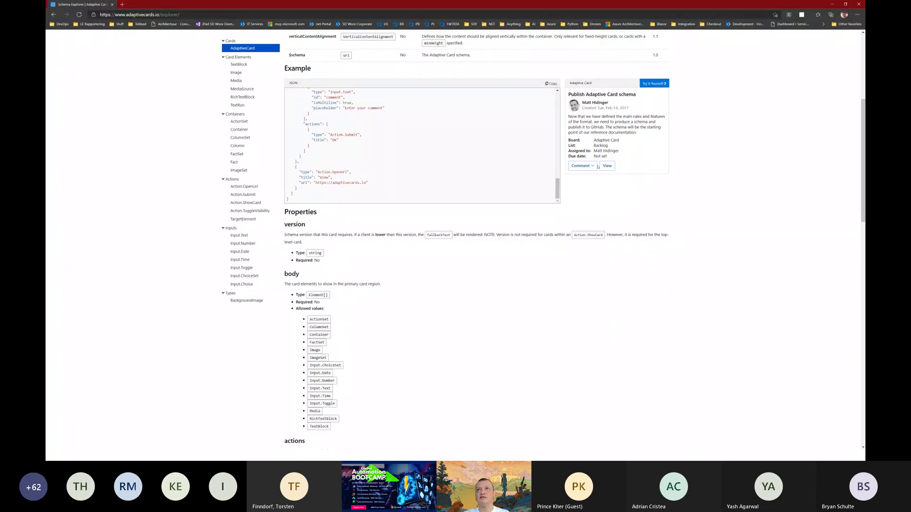
left_click(582, 165)
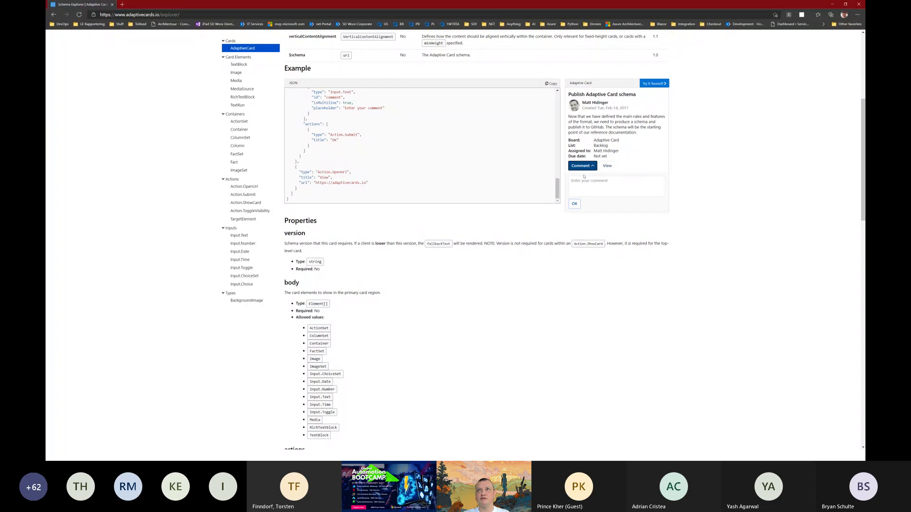
left_click(595, 183)
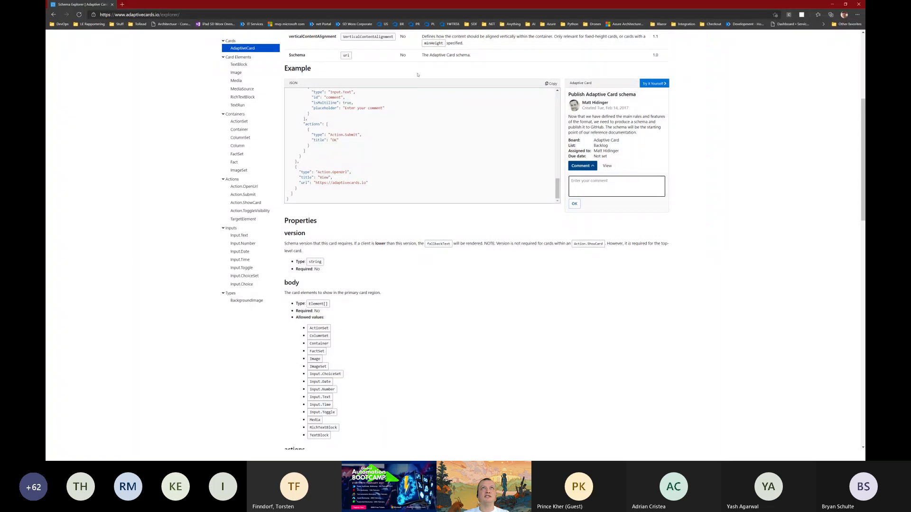
scroll(417, 75, "up", 5)
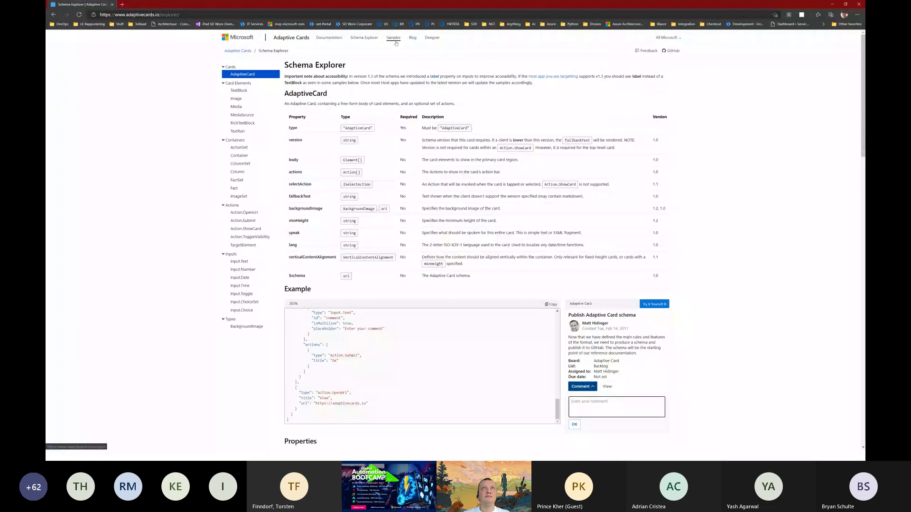
Examine the Calendar reminder sample's data and template JSON, and view the Flight itinerary sample
left_click(396, 43)
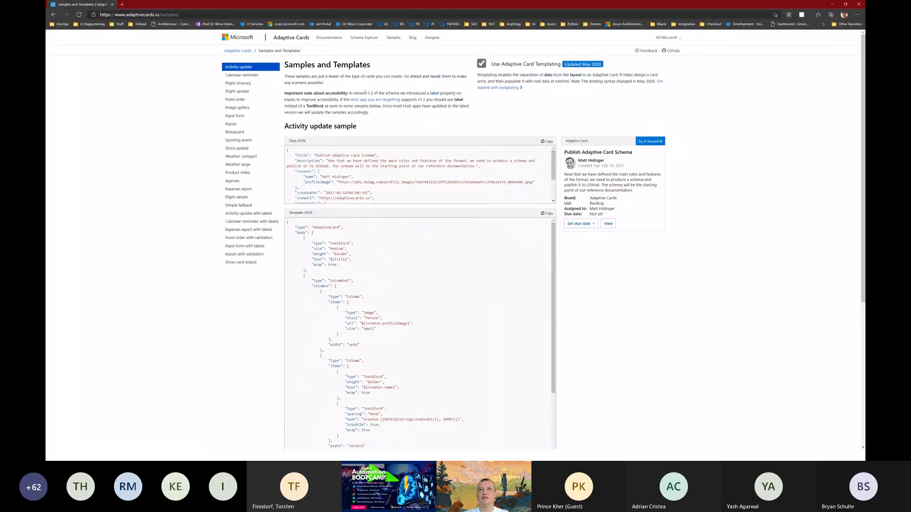
left_click(240, 77)
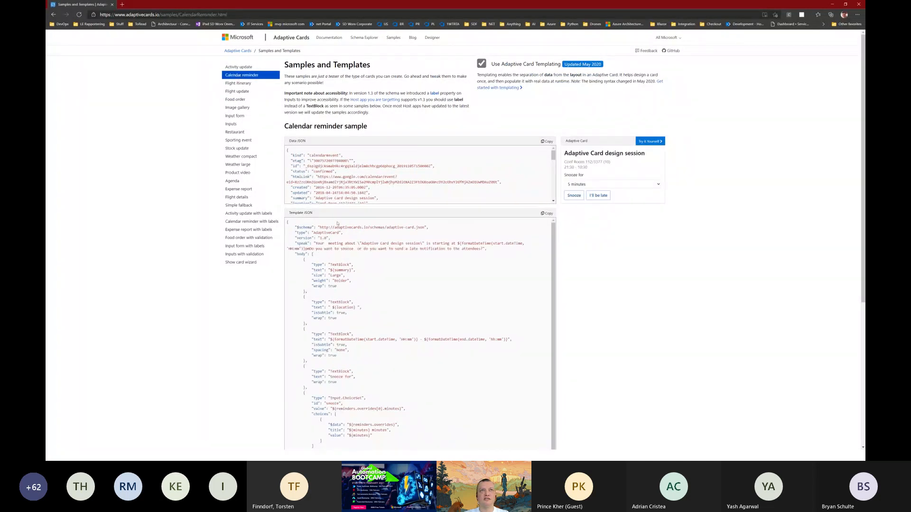
scroll(324, 166, "down", 10)
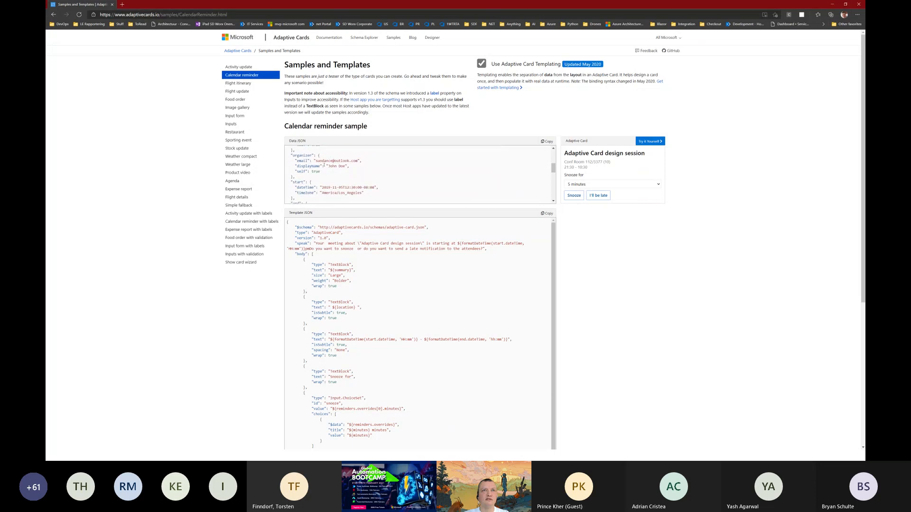
scroll(337, 167, "down", 5)
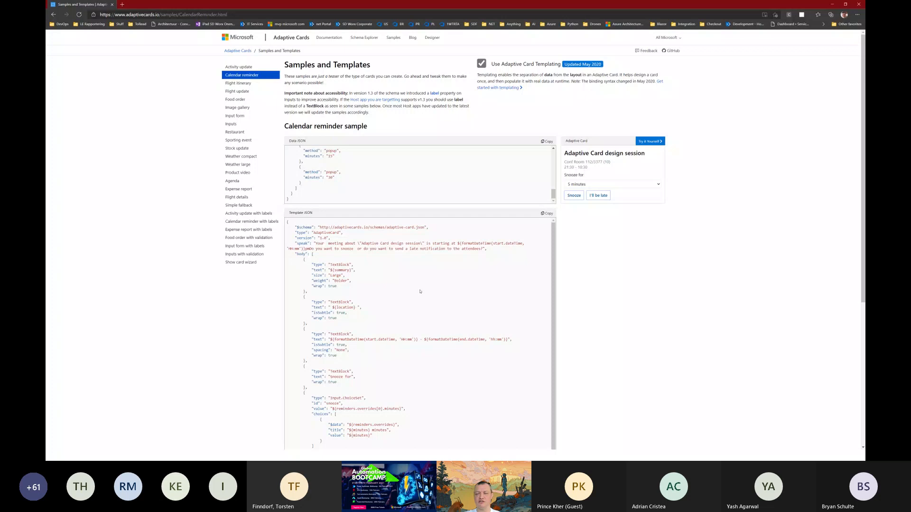
scroll(423, 290, "down", 3)
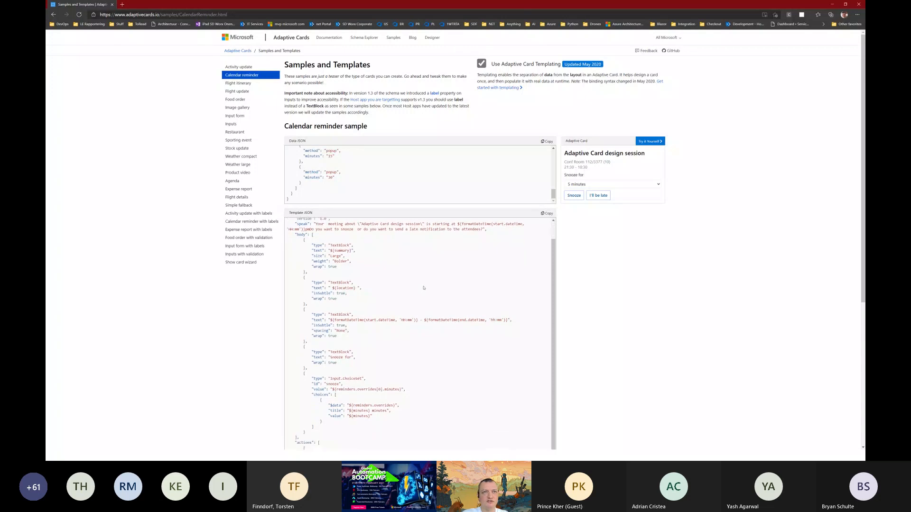
scroll(423, 288, "down", 3)
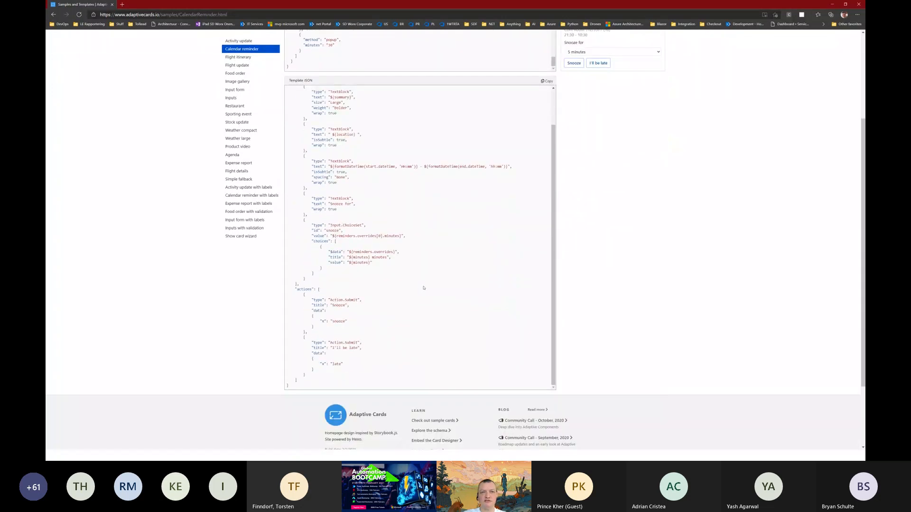
scroll(425, 285, "up", 3)
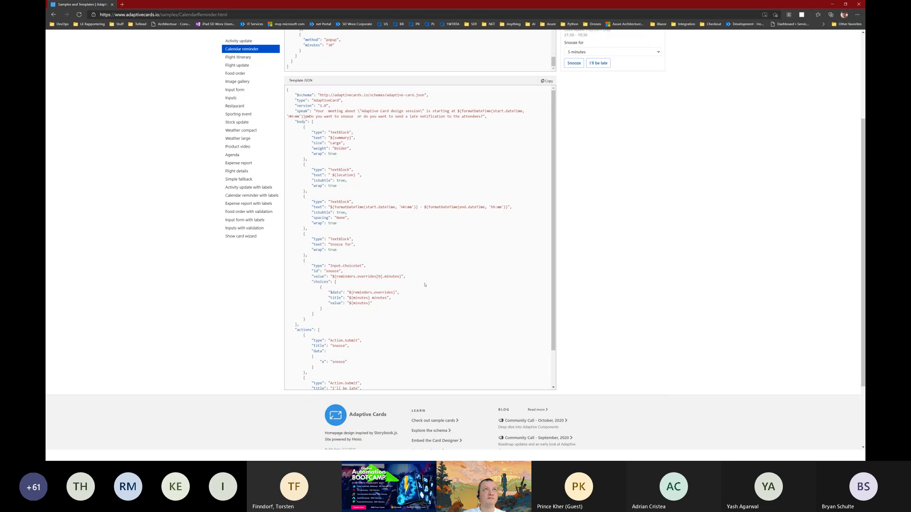
scroll(423, 285, "up", 1)
left_click(244, 58)
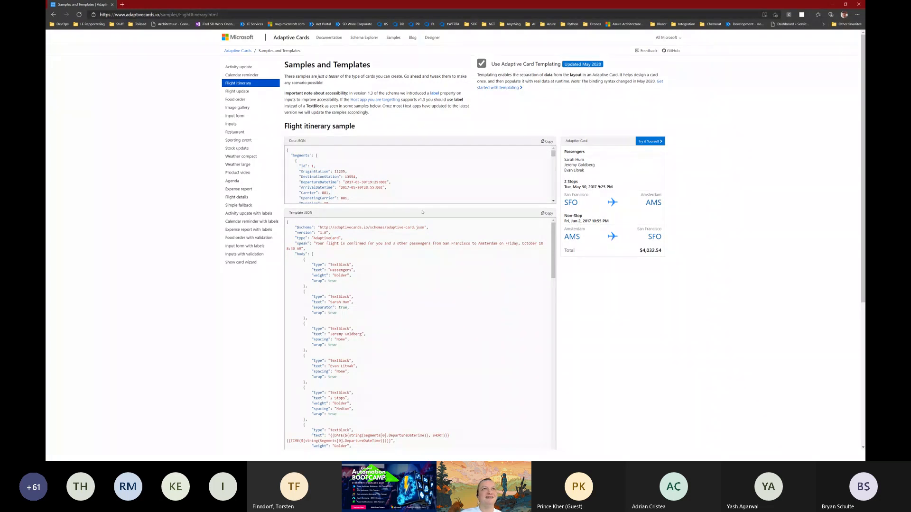
Submit the Food order sample card with Steak, Medium-Rare and the preparation request "Nope", and dismiss the result dialog
left_click(235, 99)
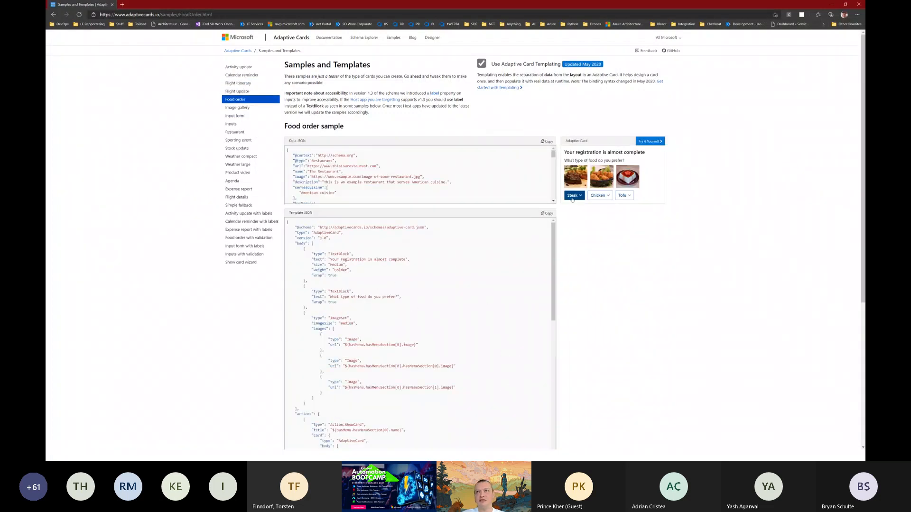
left_click(574, 196)
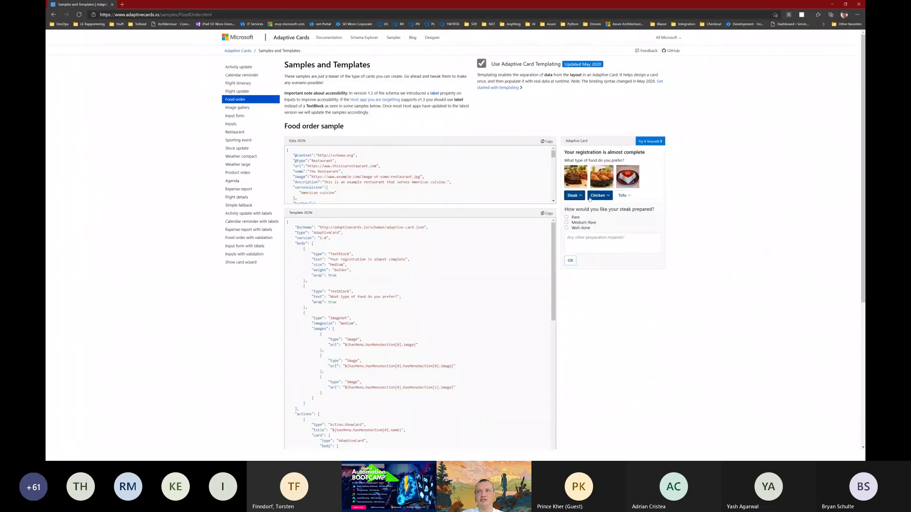
left_click(583, 223)
left_click(597, 243)
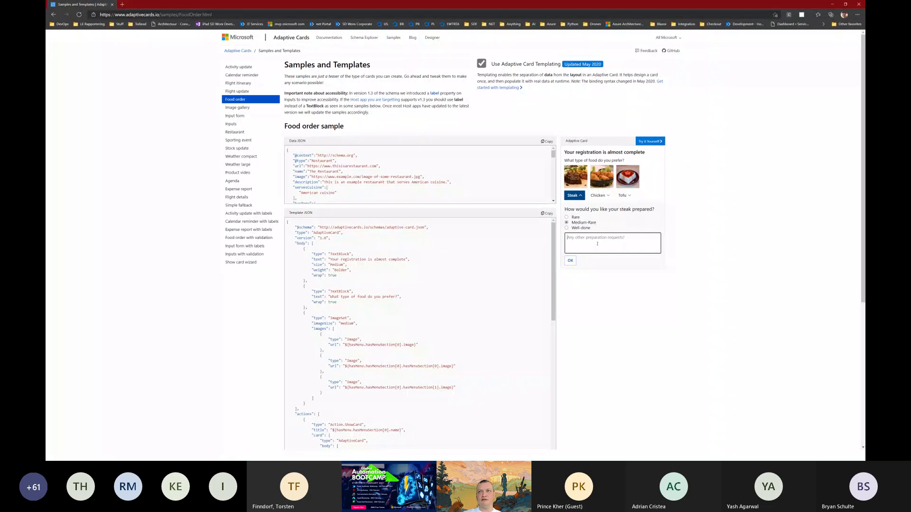
type("Nope")
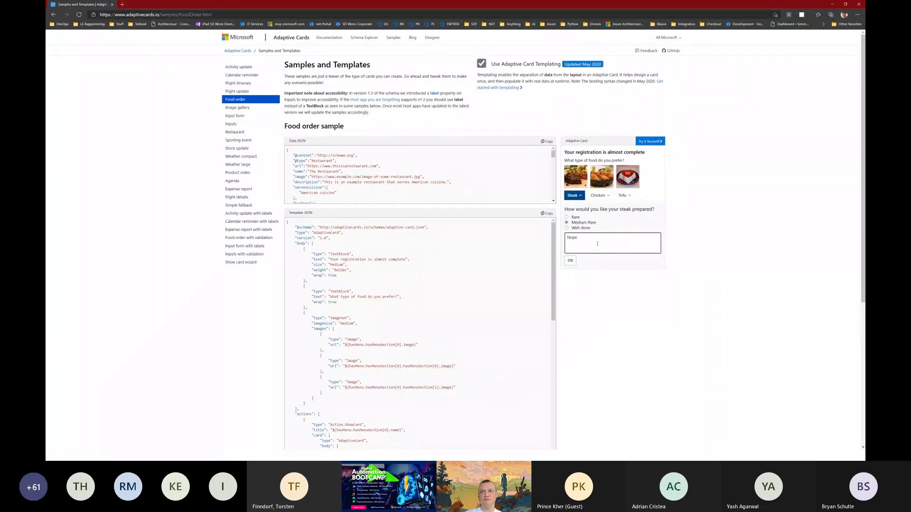
left_click(570, 261)
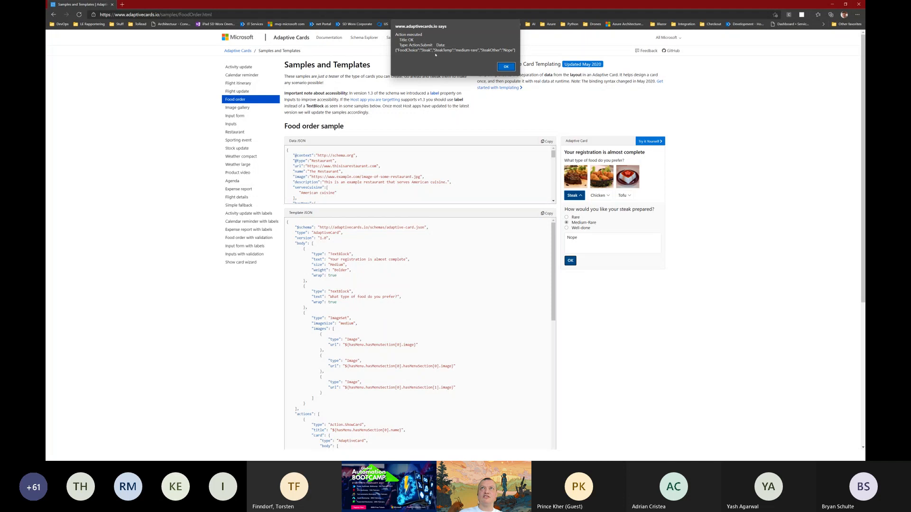
left_click(507, 68)
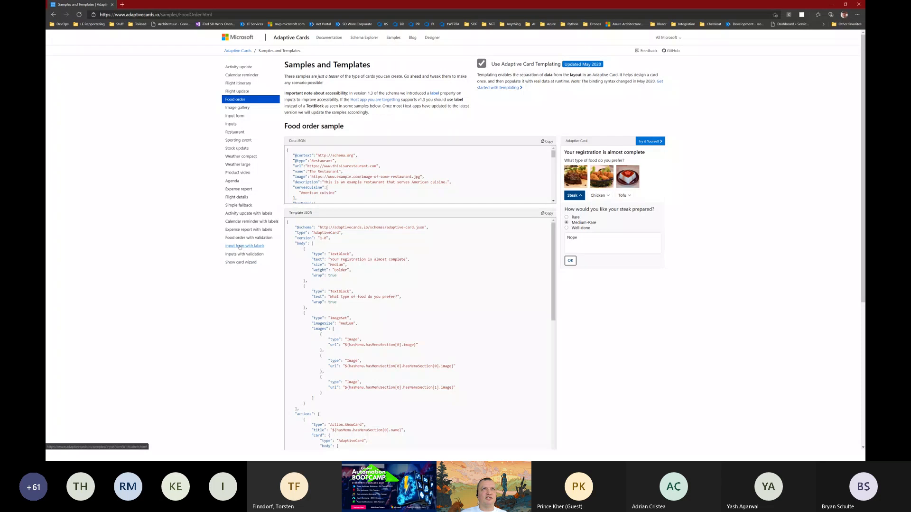
Add a TextBlock and an Input.Number to the sample card in the Adaptive Cards Designer, and close the page
left_click(432, 39)
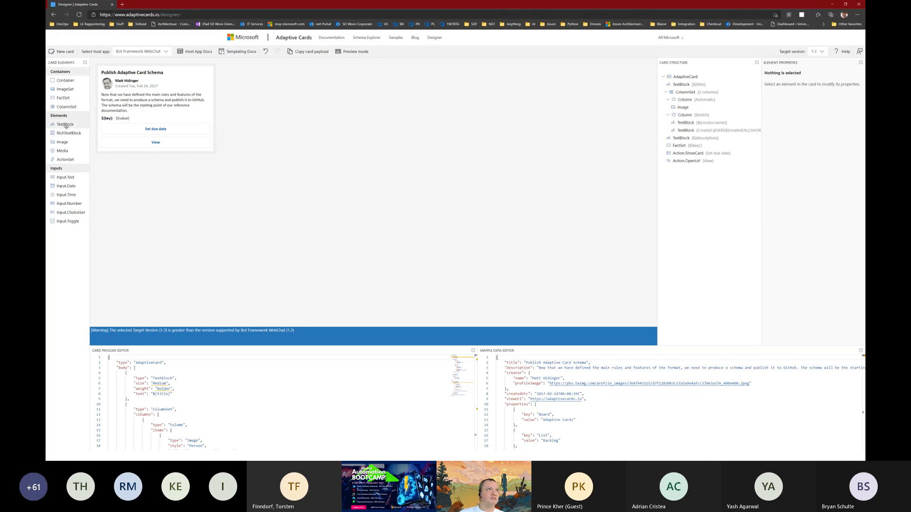
left_click_drag(65, 126, 133, 114)
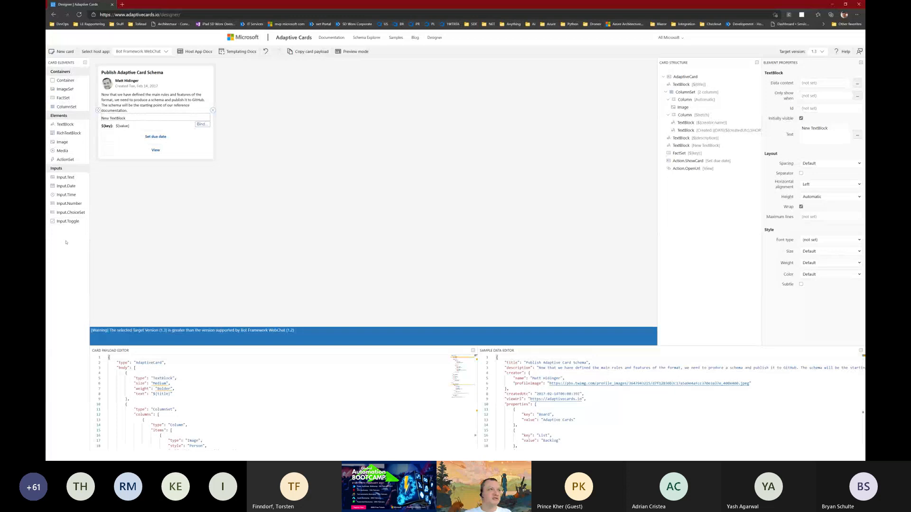
left_click_drag(73, 205, 166, 145)
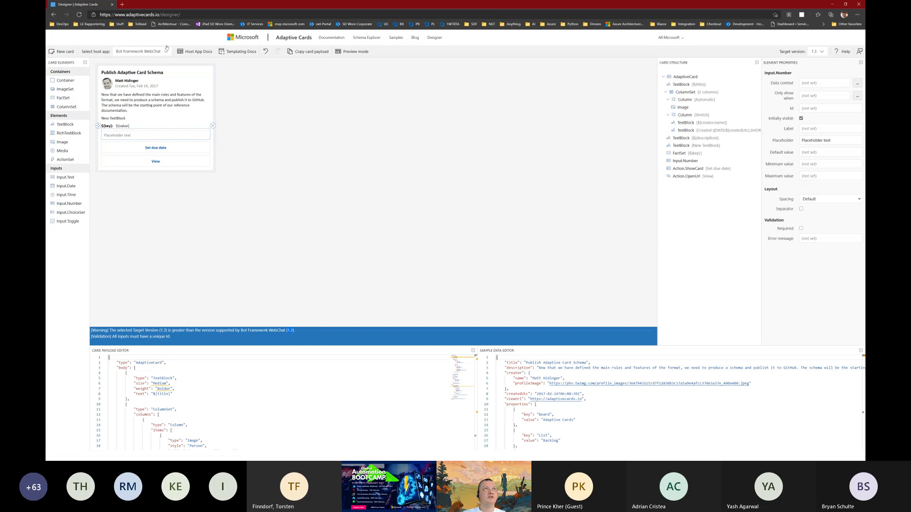
left_click(112, 5)
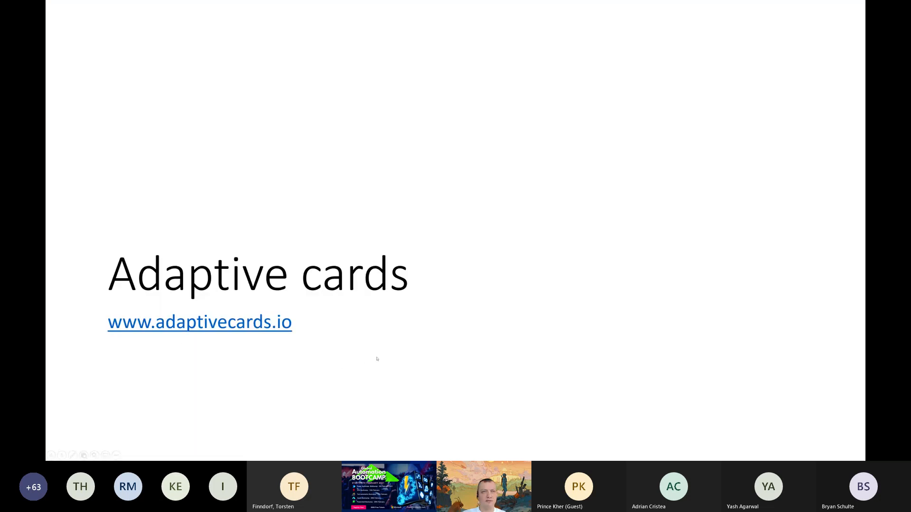
Leave the slide show and open the VaccinationCenter topic's authoring canvas in Power Virtual Agents
left_click(377, 359)
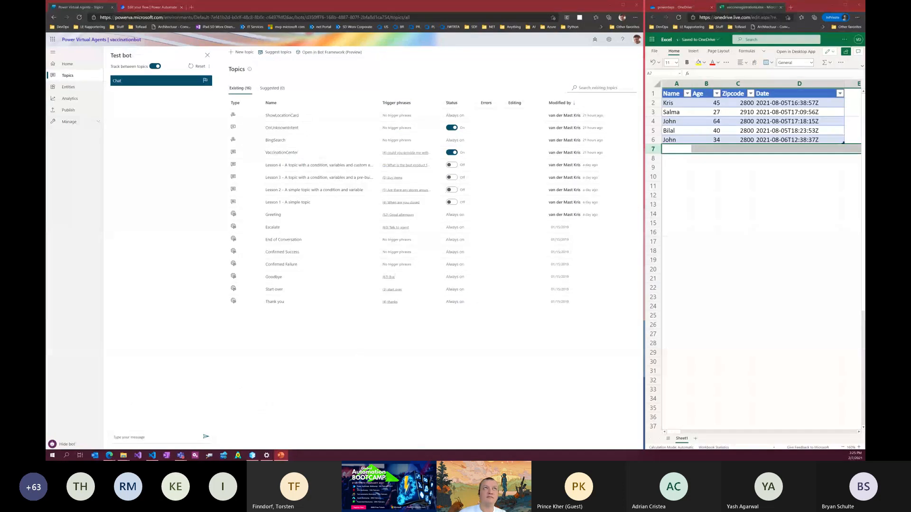
left_click(407, 371)
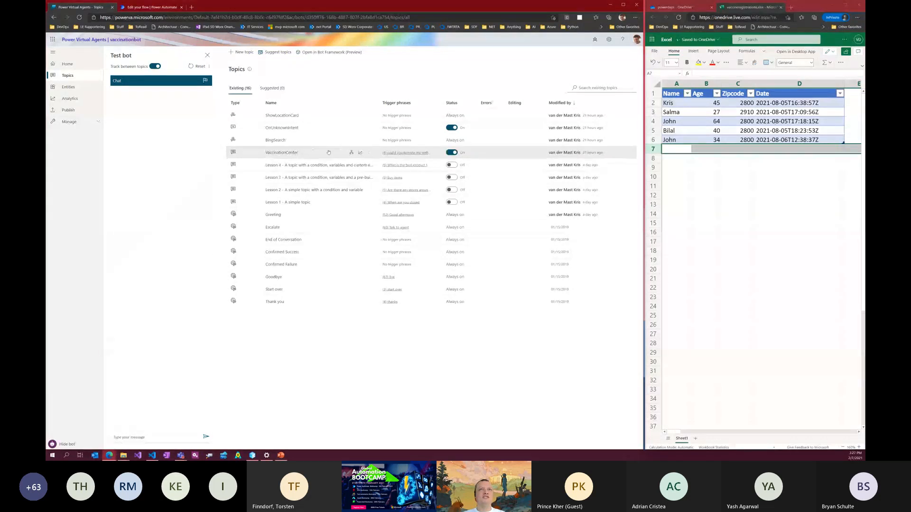
left_click(284, 152)
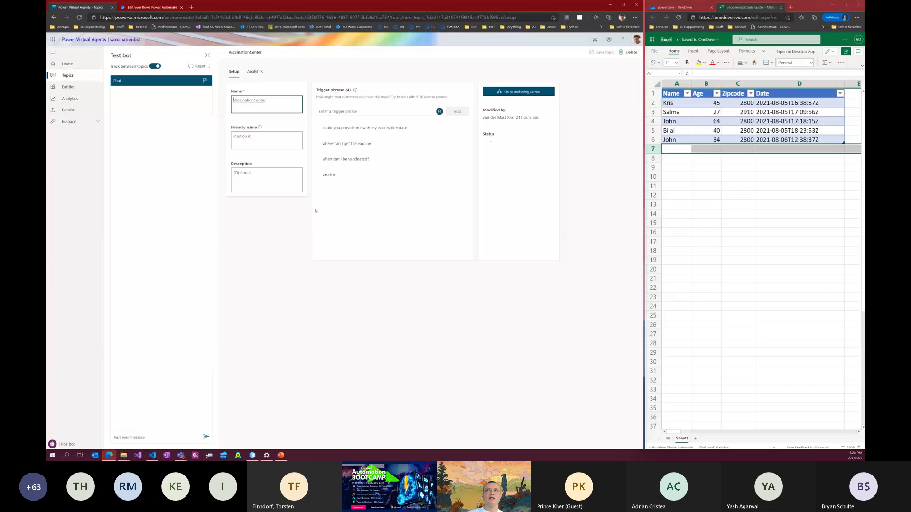
left_click(528, 93)
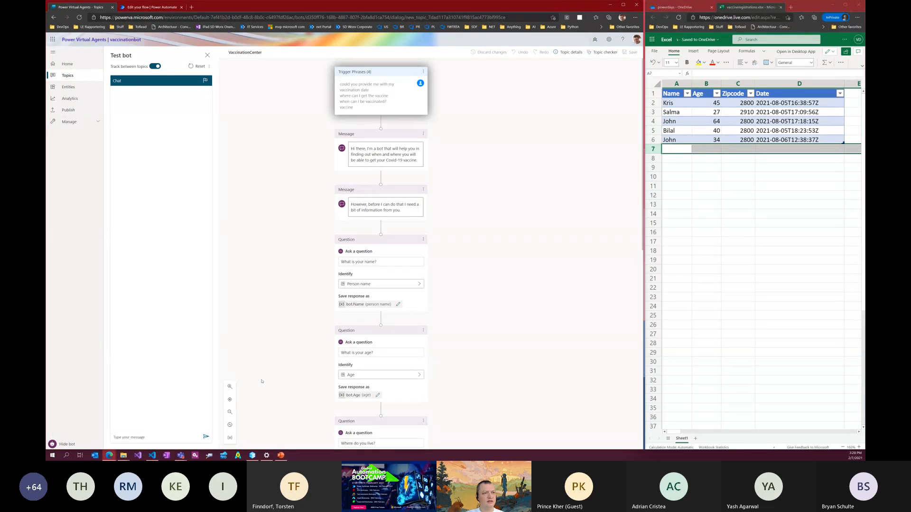
Ask the test bot "When will it stop snowing?" to trigger its fallback for unknown questions
type("When will it stop snowing?")
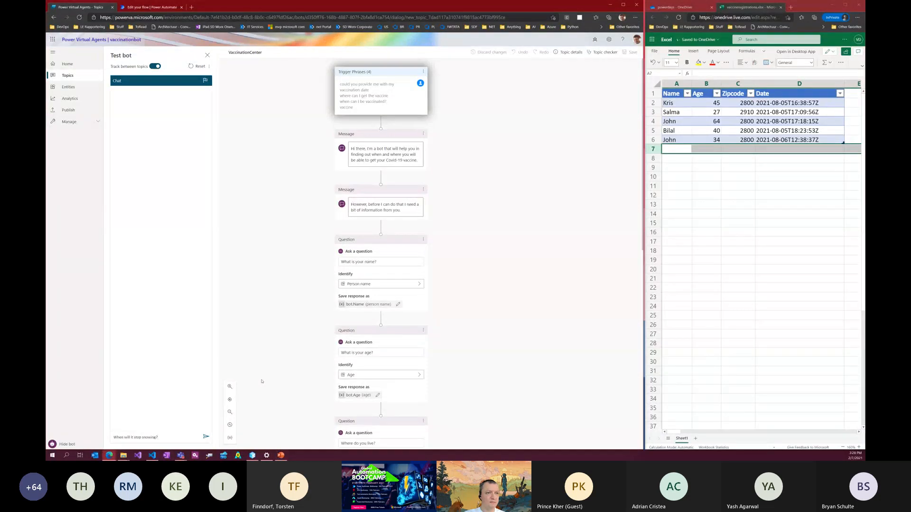
key("Return")
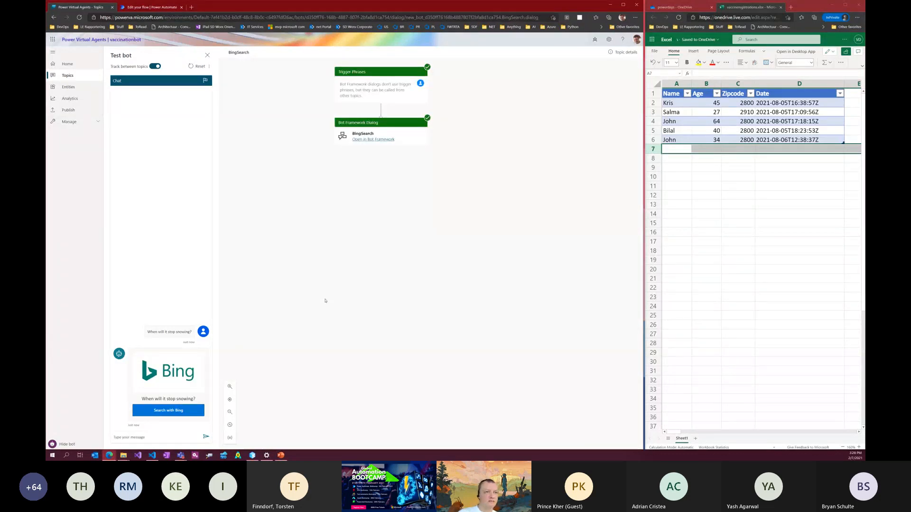
Open the Bing search offered in the bot's reply, look through the results, and close the search page
left_click(165, 411)
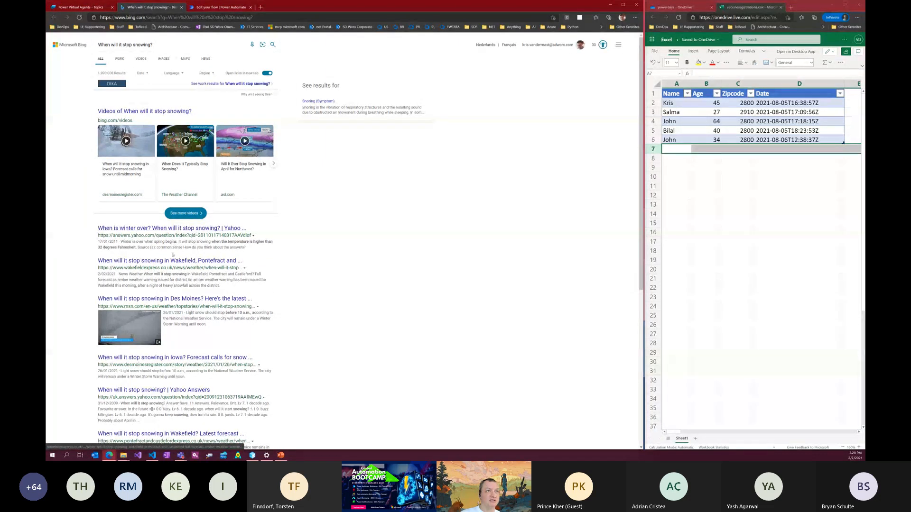
scroll(204, 330, "down", 2)
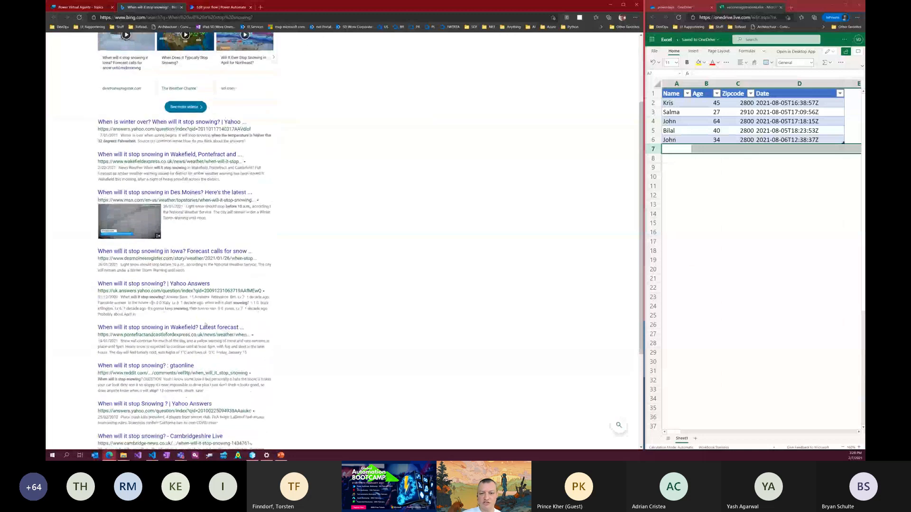
scroll(206, 325, "up", 1)
scroll(205, 324, "up", 1)
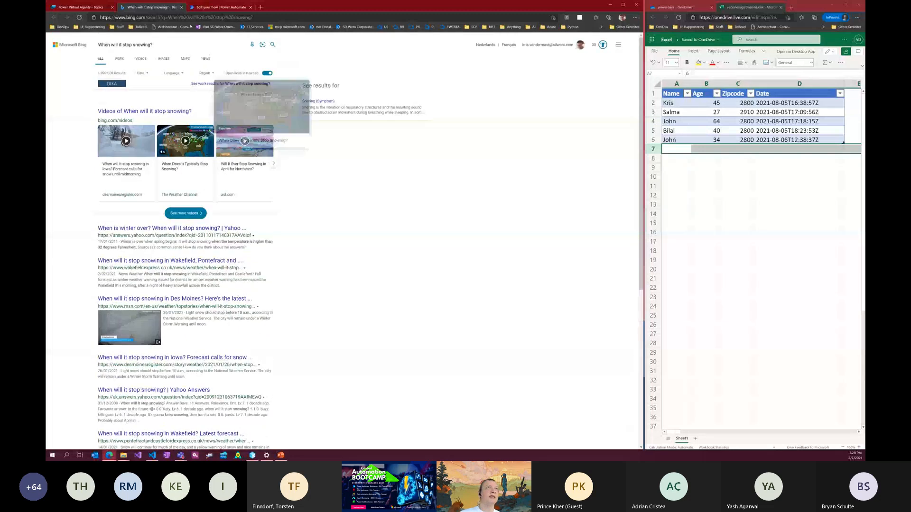
left_click(182, 7)
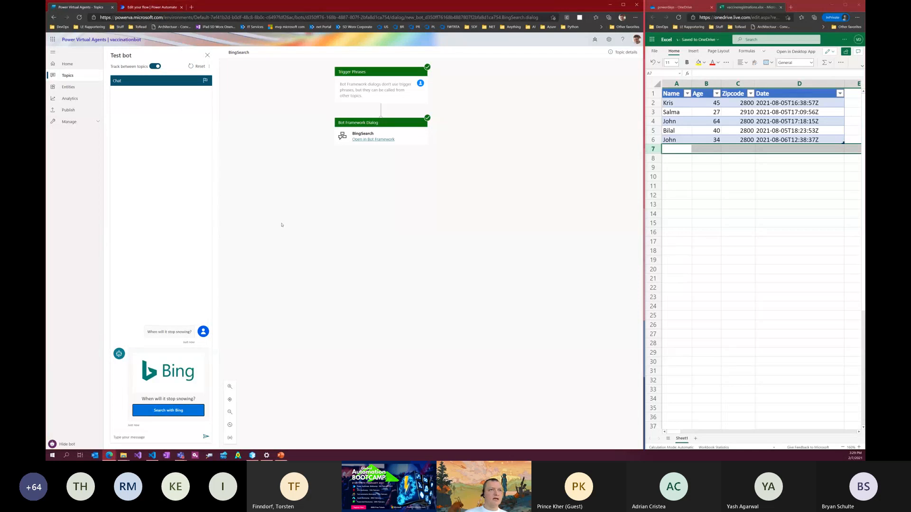
Ask the test bot "when will I be vaccinated?" and show the topic variable values on the canvas
left_click(149, 439)
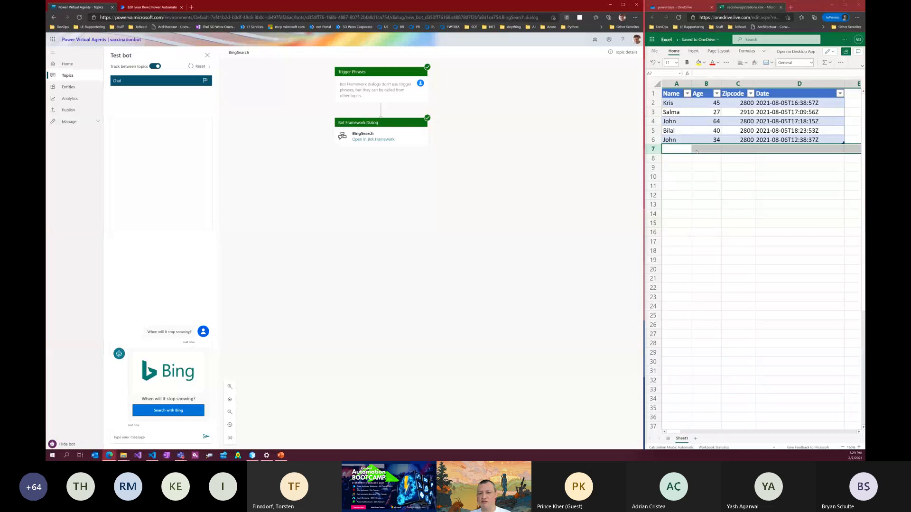
left_click(159, 434)
type("when will I b")
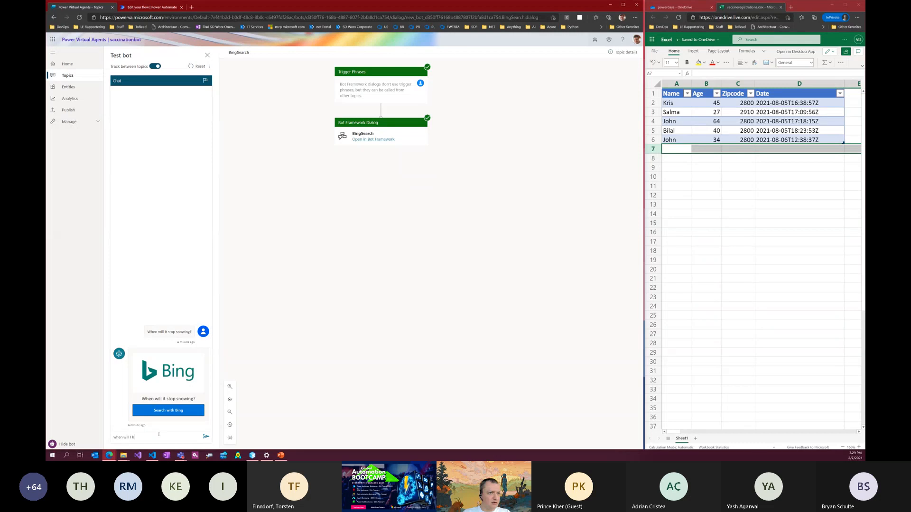
type("e vaccinated?")
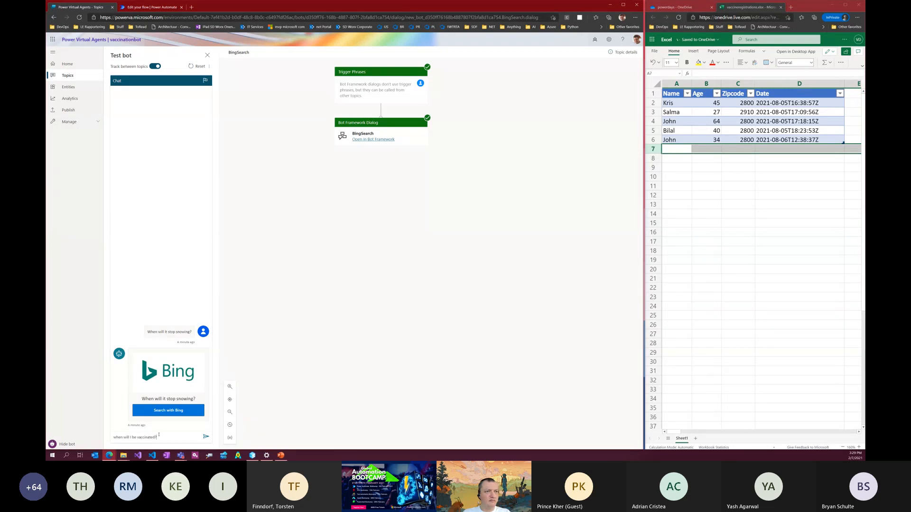
key("Return")
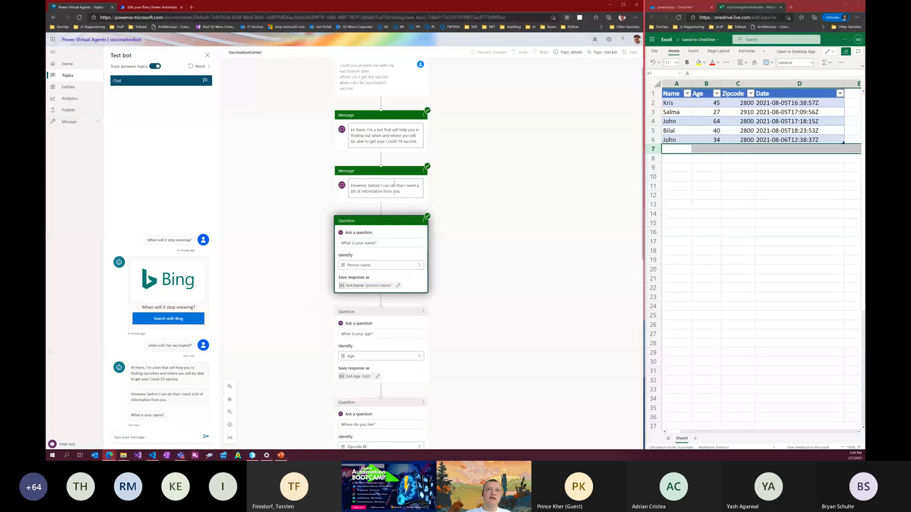
left_click(230, 438)
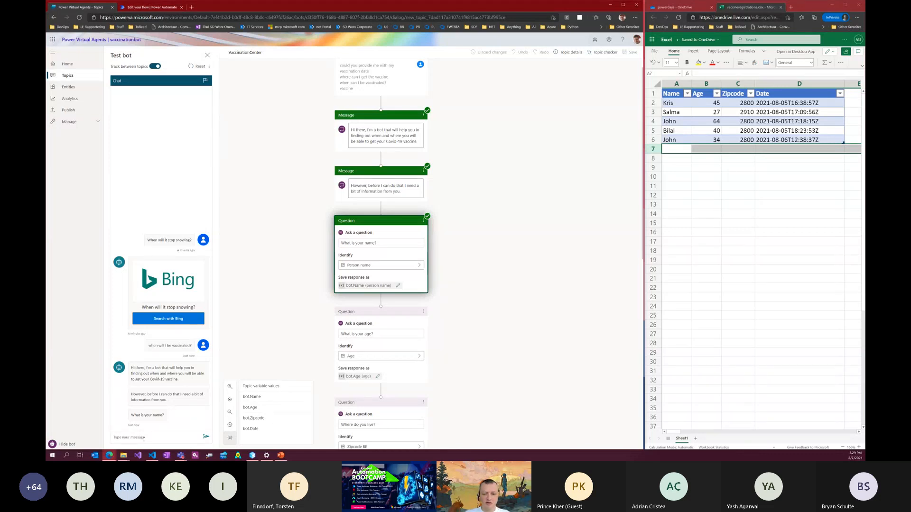
Answer the bot's questions with the person's first name, age 41 and Mechelen as the place of residence
type("M")
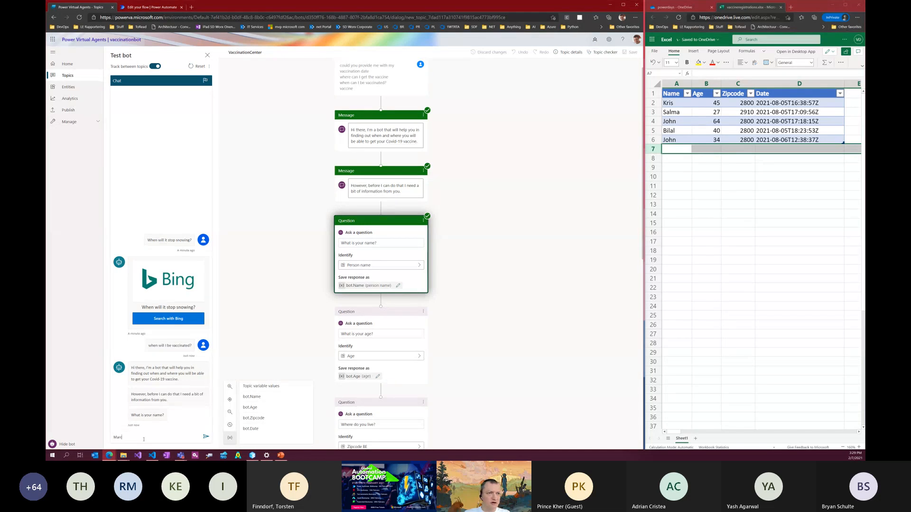
type("arc")
key("Return")
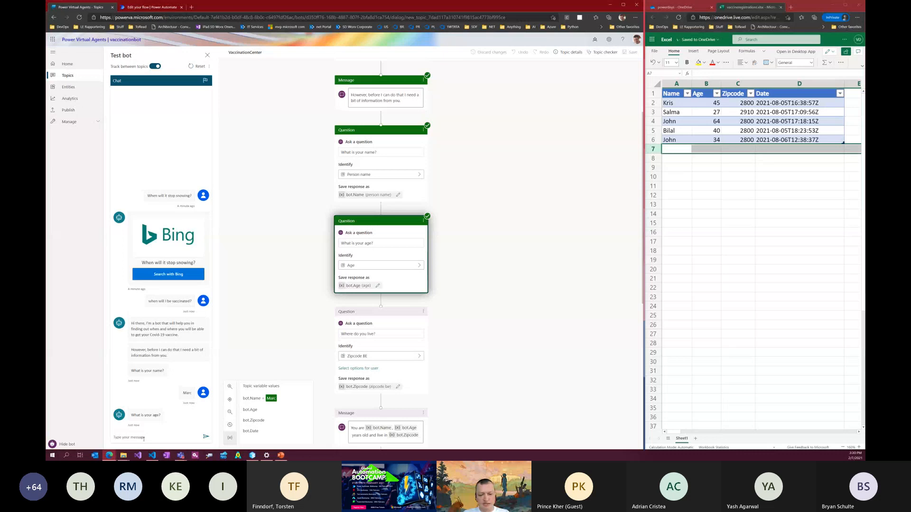
type("4")
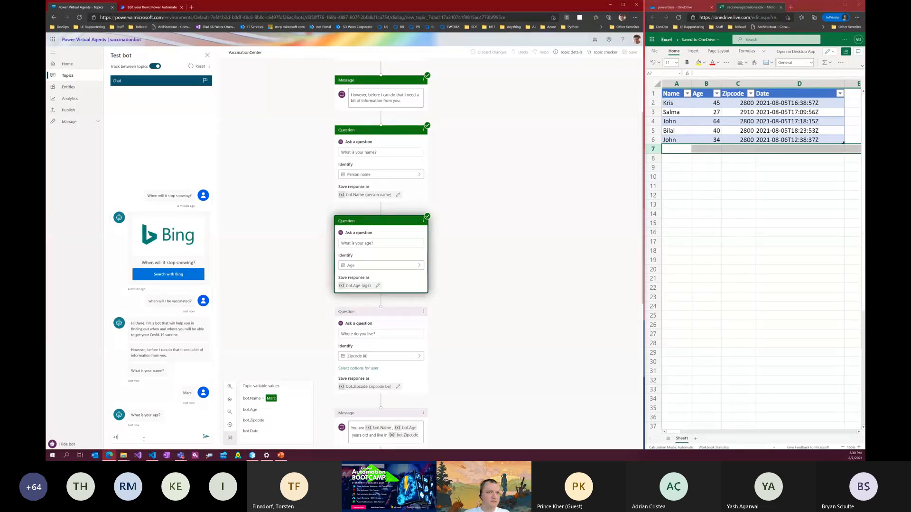
key("Return")
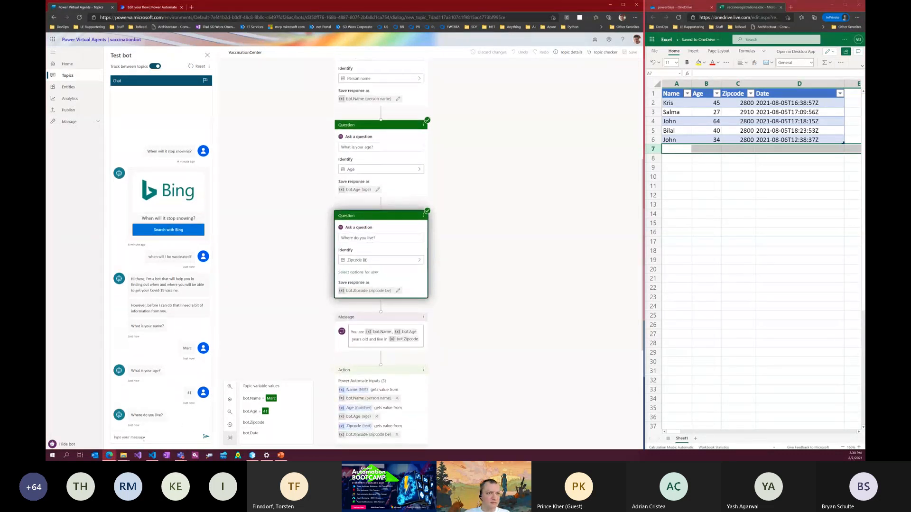
type("Mechelen")
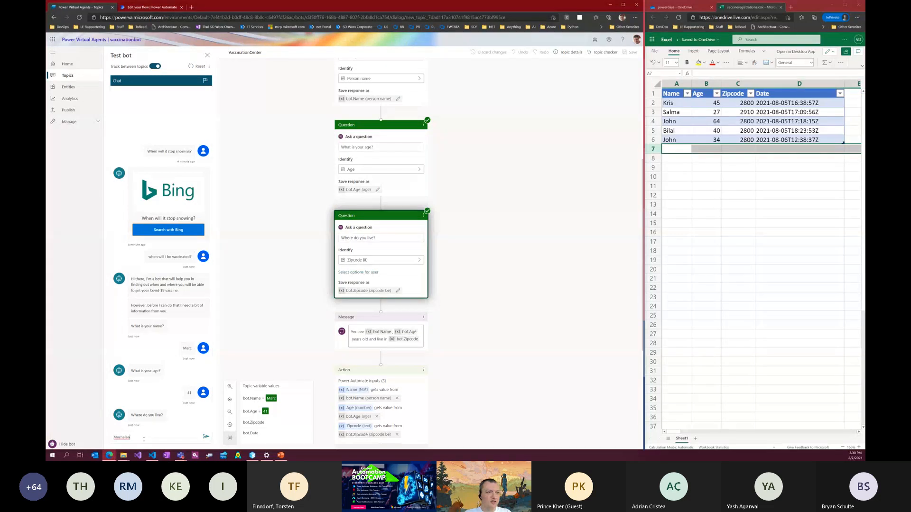
key("Return")
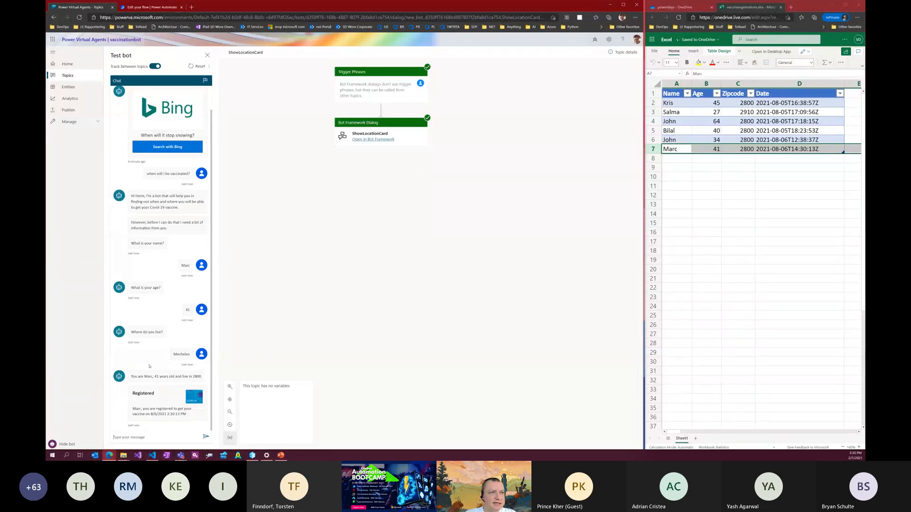
Trace the bot's summary reply to its message node in the VaccinationCenter topic, view the actions below it, and reset the test chat
left_click_drag(132, 377, 182, 378)
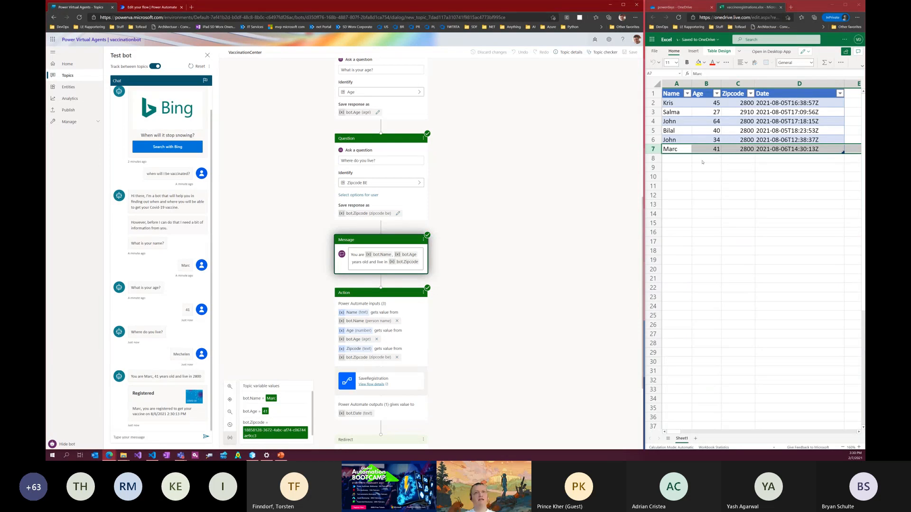
scroll(508, 289, "down", 3)
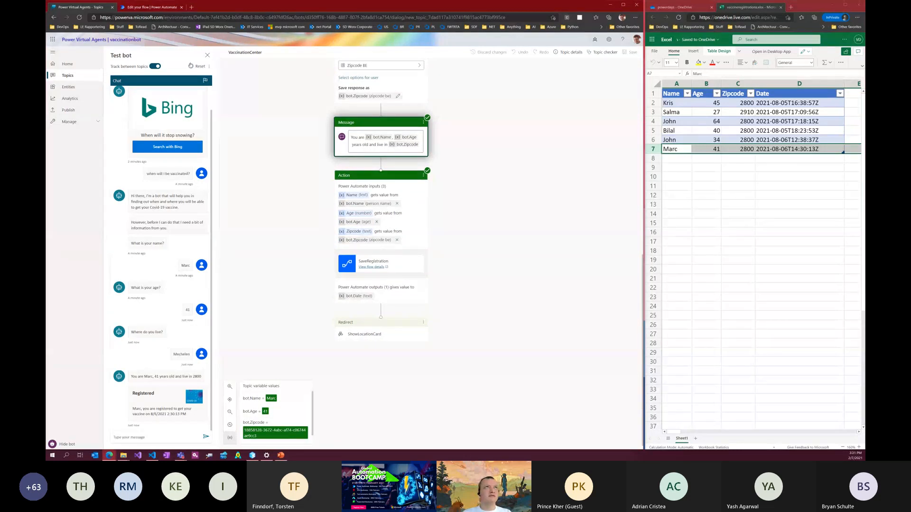
left_click(190, 66)
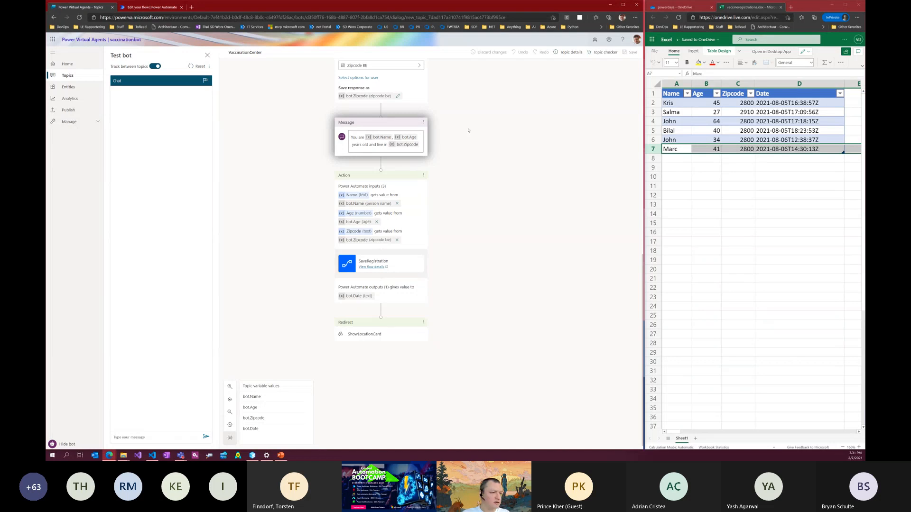
Review the residence question, inspect the Zipcode BE entity's list items and synonyms, and close the entity
scroll(472, 132, "up", 5)
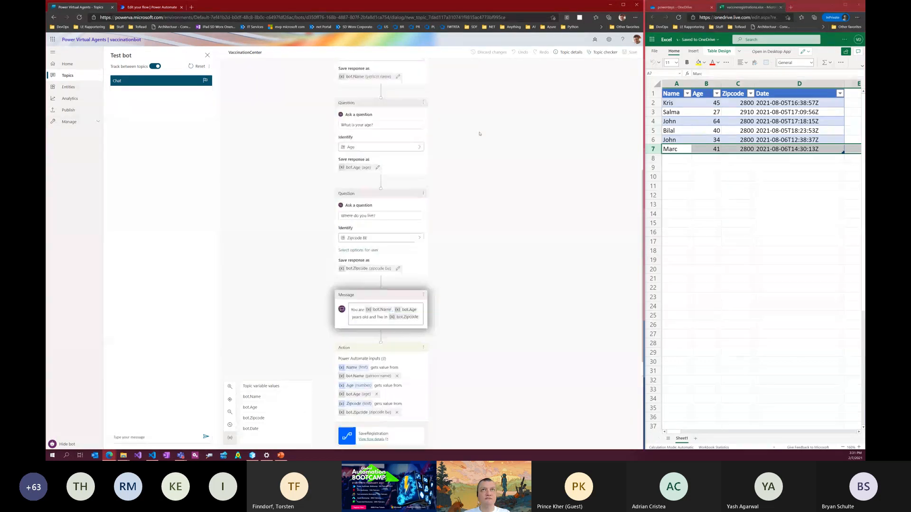
scroll(479, 134, "up", 1)
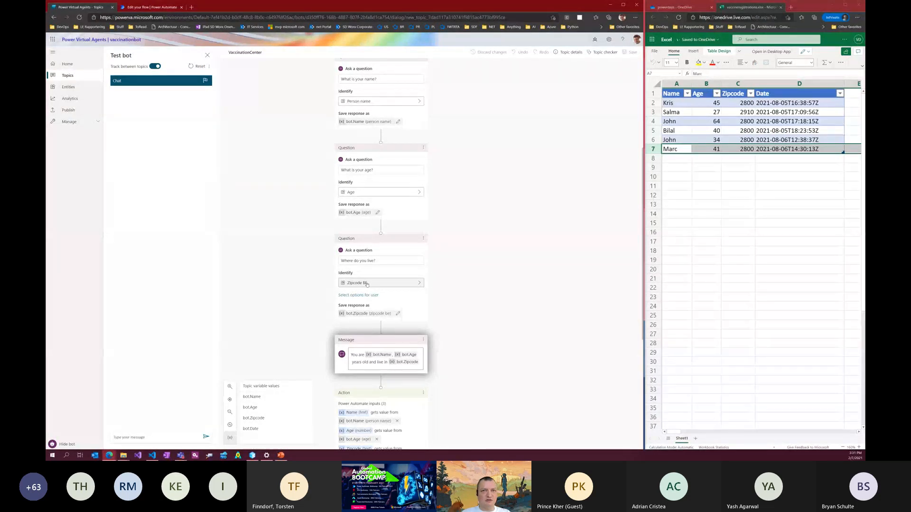
left_click(68, 87)
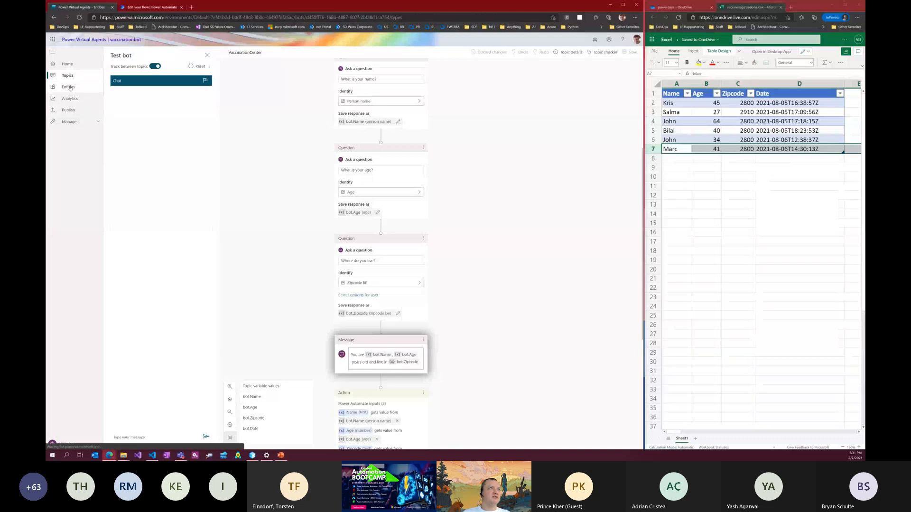
scroll(401, 312, "down", 1)
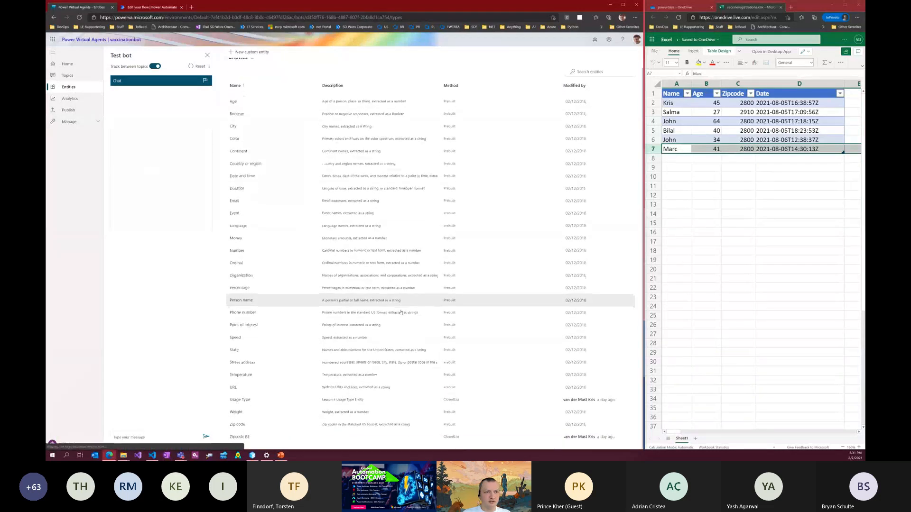
left_click(240, 437)
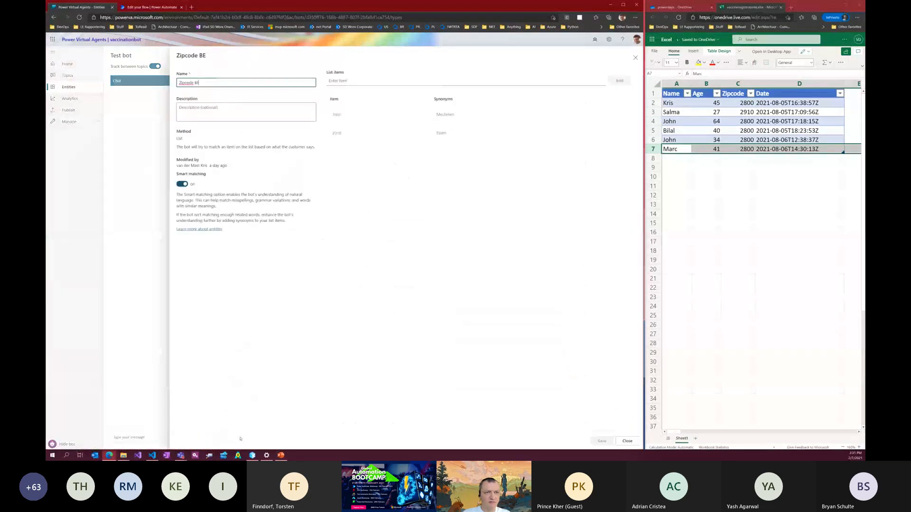
left_click(362, 79)
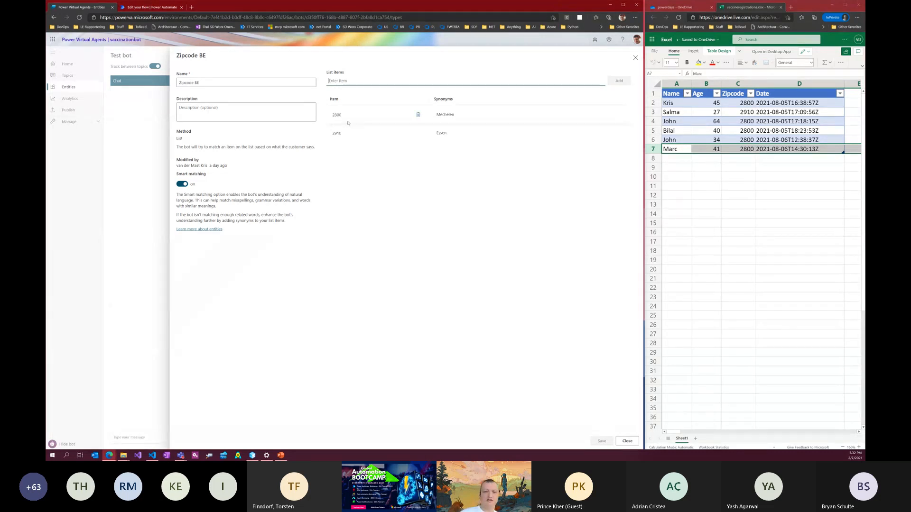
left_click(635, 58)
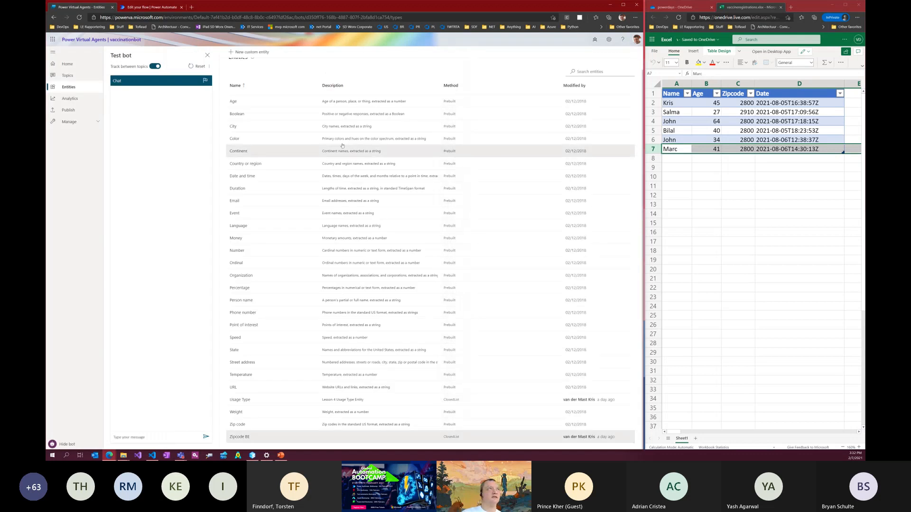
Reopen the VaccinationCenter topic's authoring canvas and view the properties of the bot.Name variable
left_click(66, 76)
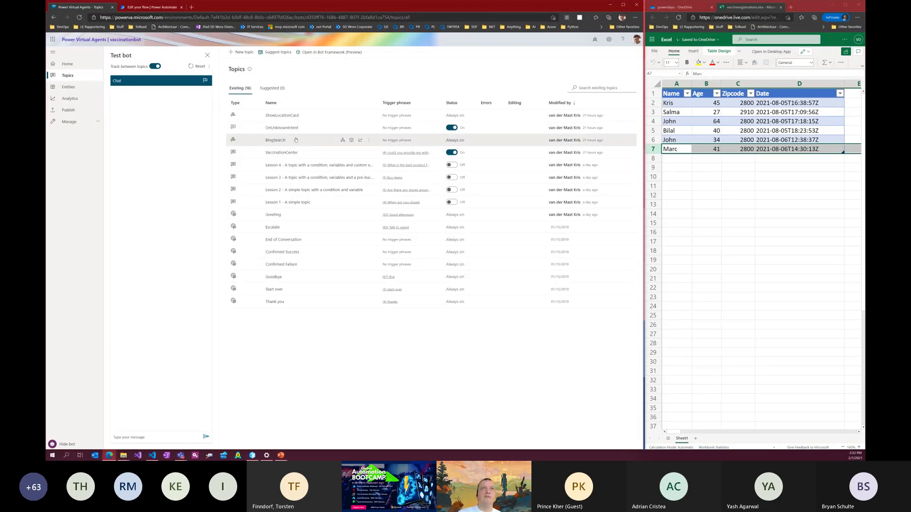
left_click(351, 153)
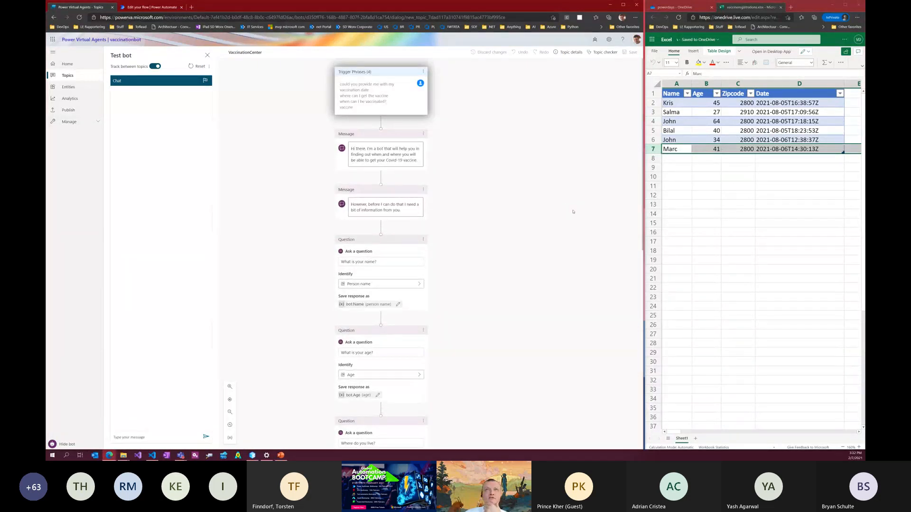
scroll(525, 213, "down", 1)
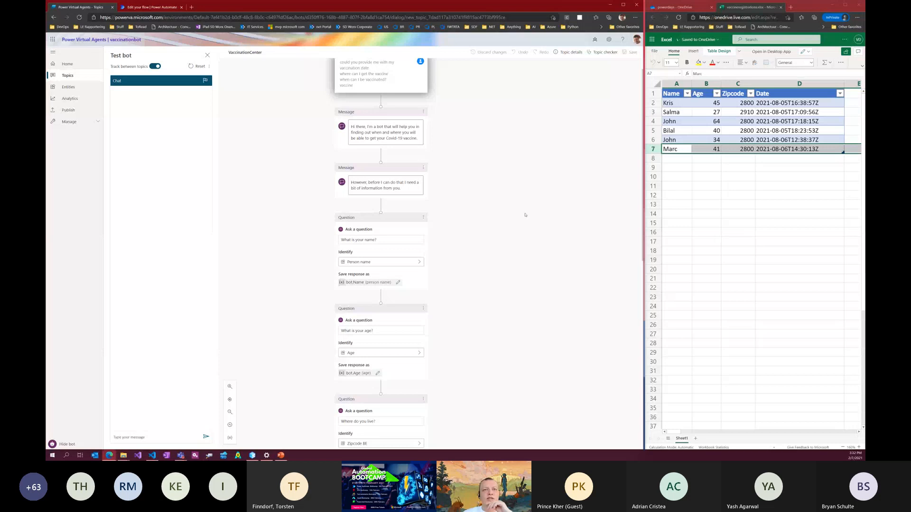
scroll(524, 215, "down", 3)
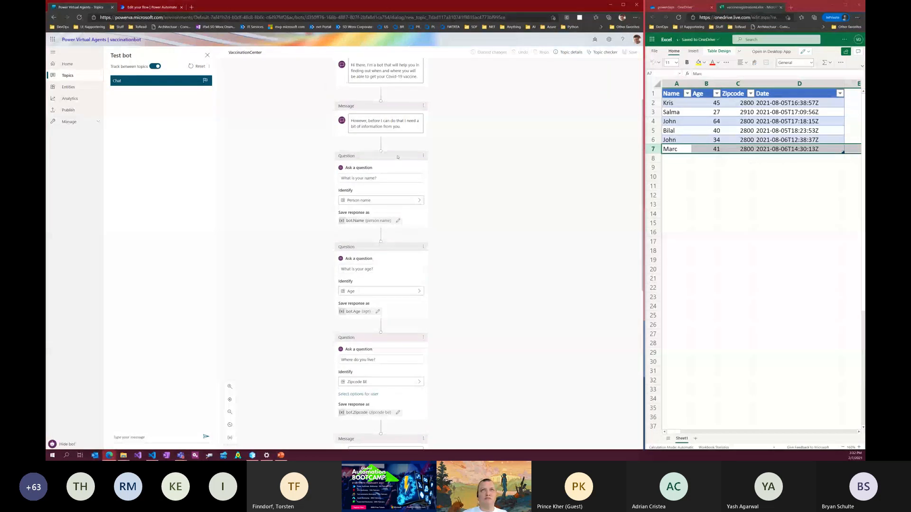
left_click(371, 222)
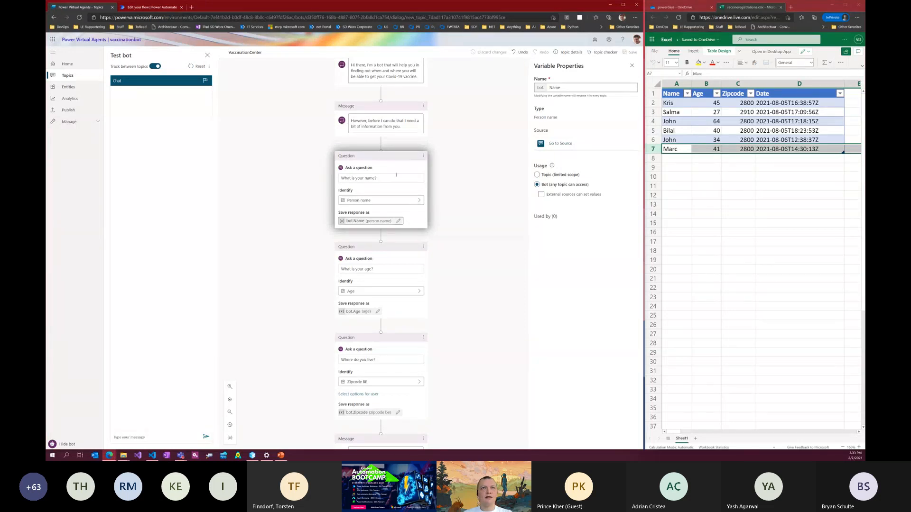
Examine the age question, the summary message and the SaveRegistration action with its Power Automate inputs and outputs
left_click(368, 249)
scroll(380, 256, "down", 2)
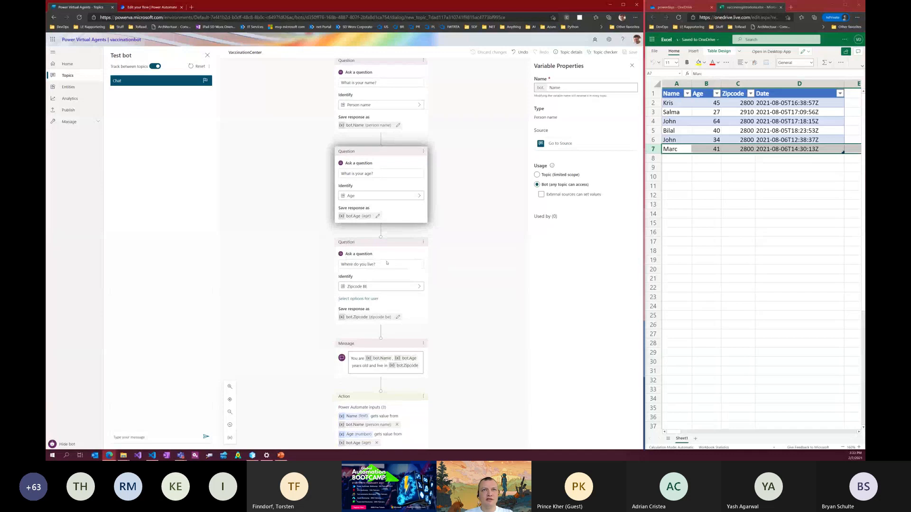
left_click(368, 346)
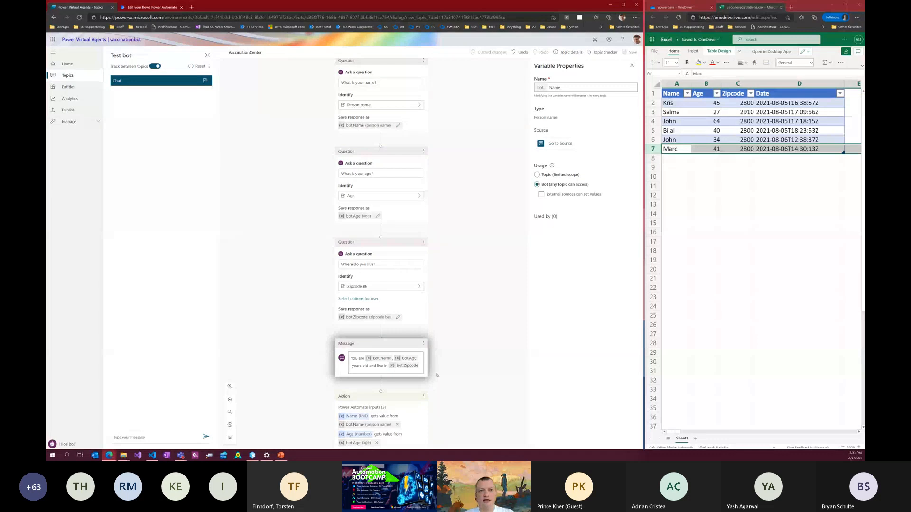
scroll(468, 375, "down", 1)
scroll(467, 375, "down", 1)
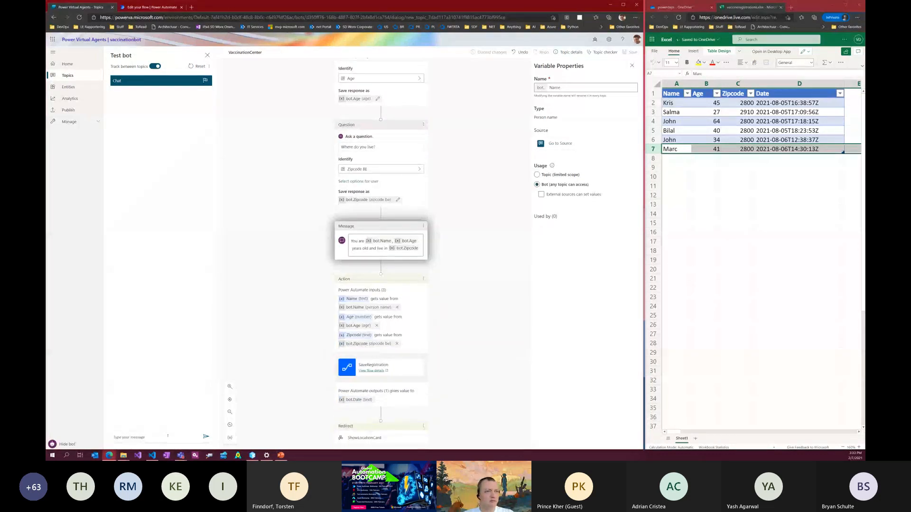
Start the bot's registration conversation in the test chat with "vaccine" and answer the name question with a first name
type("va")
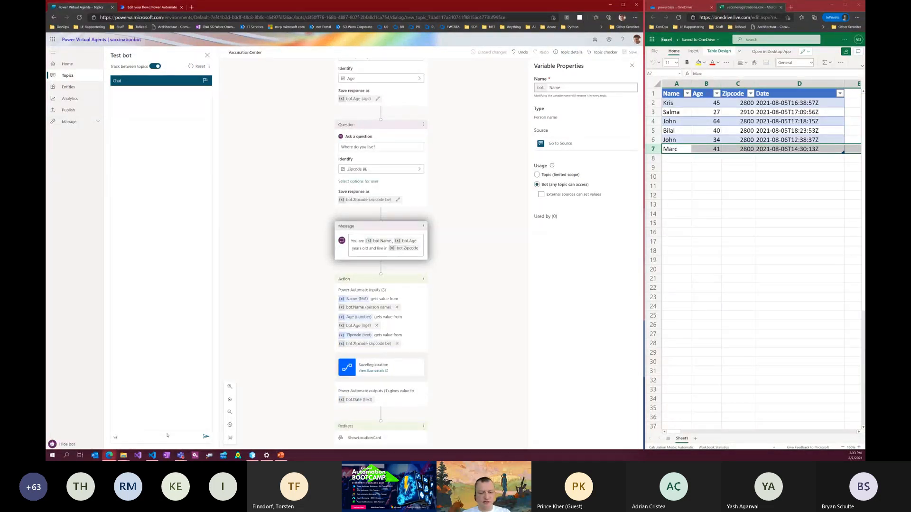
type("ccine")
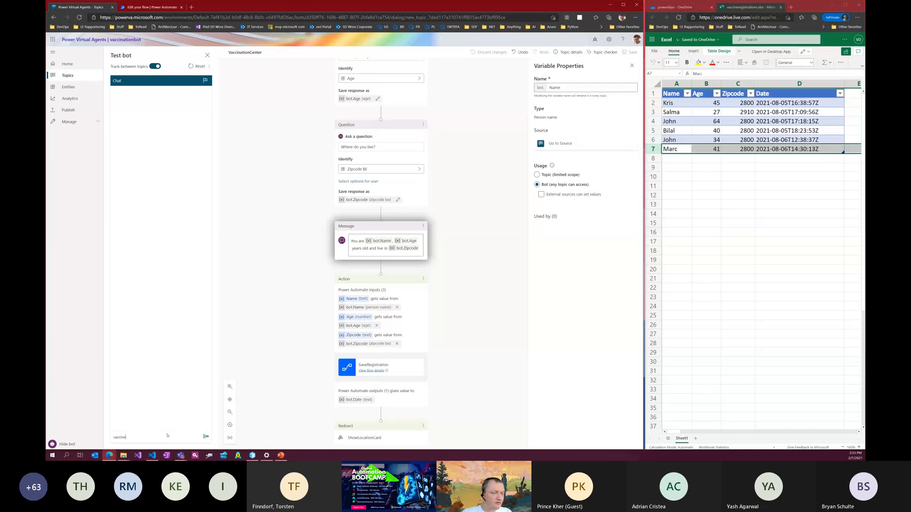
key("Return")
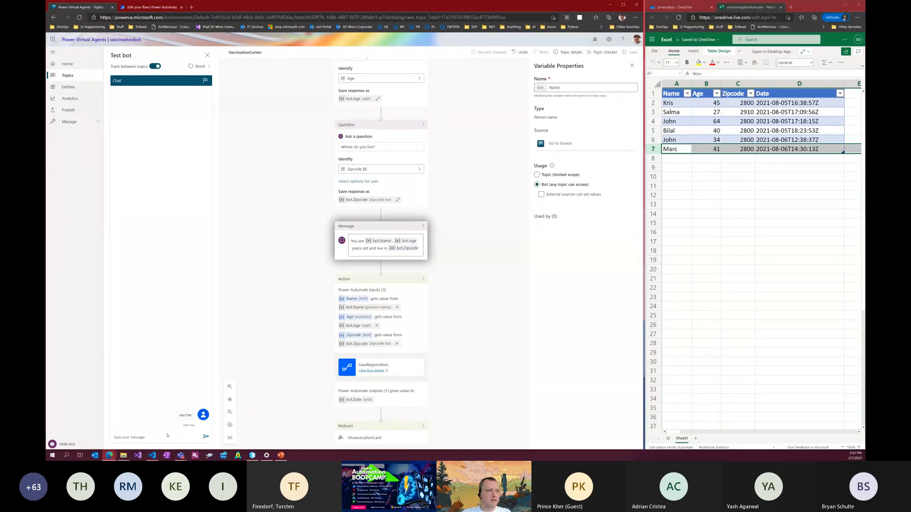
type("Es")
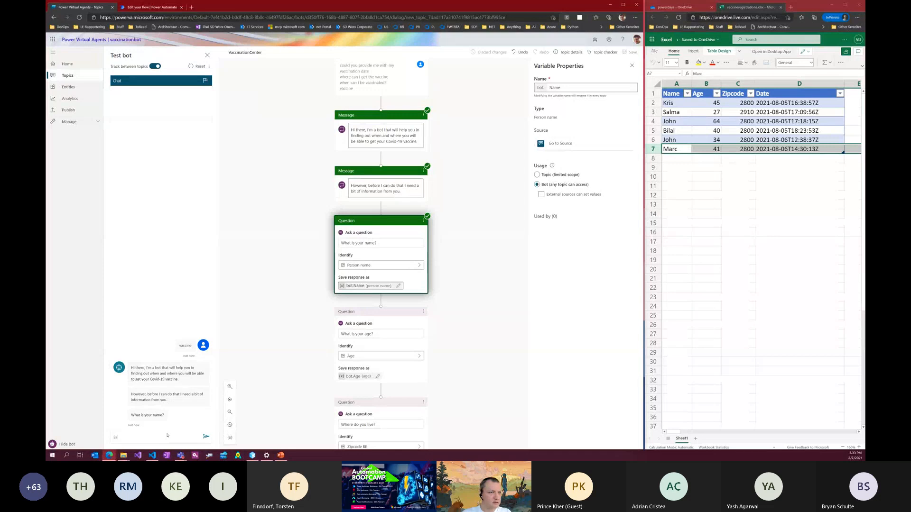
type("meralda")
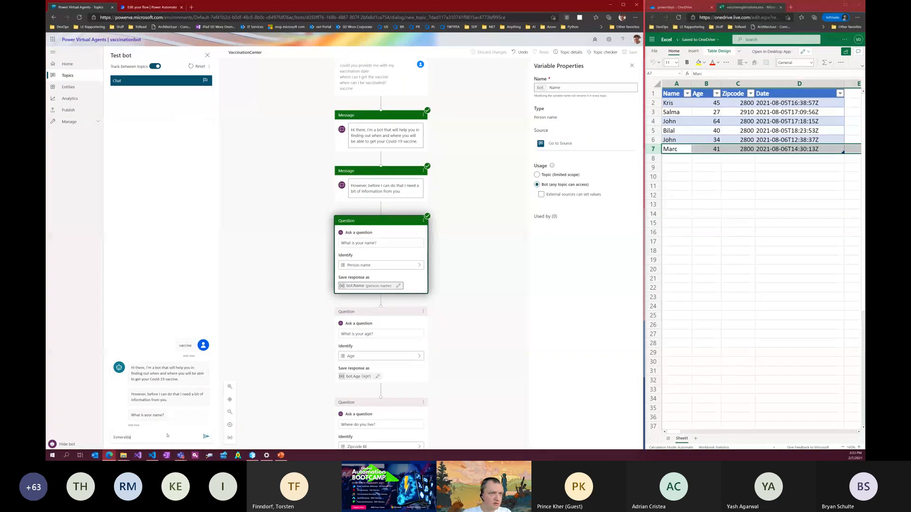
key("Return")
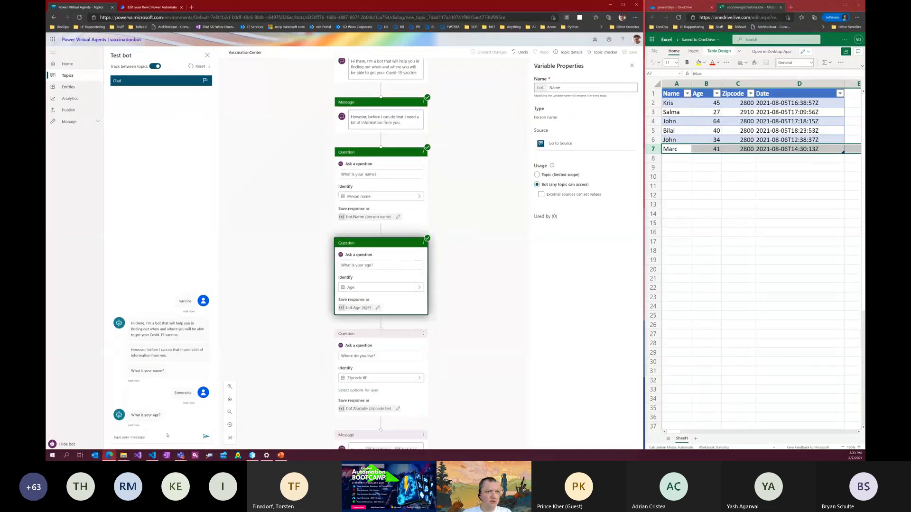
Complete the test registration by answering 27 for the age and Essen for the place of residence
type("2")
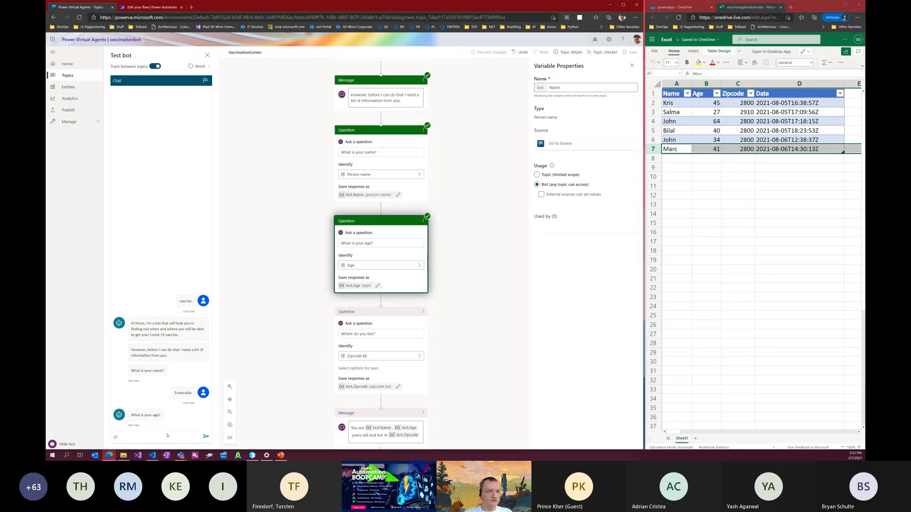
type("7")
key("Return")
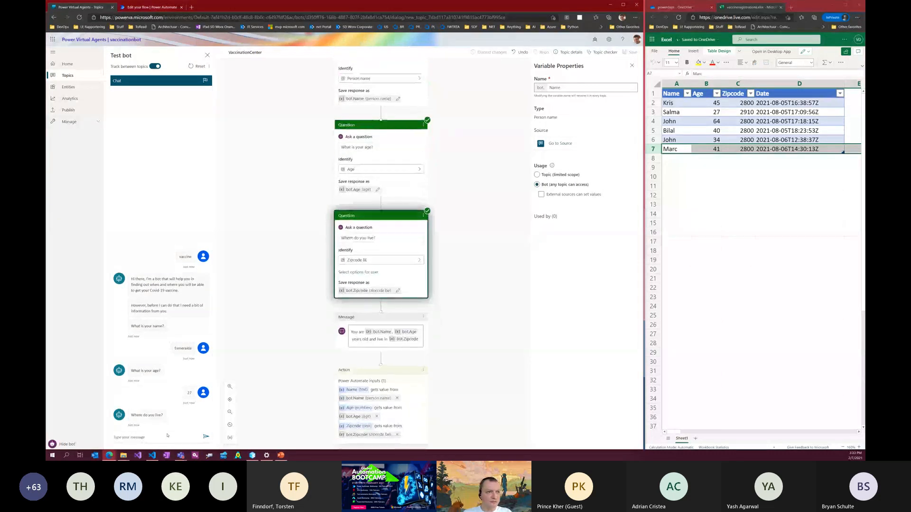
type("Essen")
key("Return")
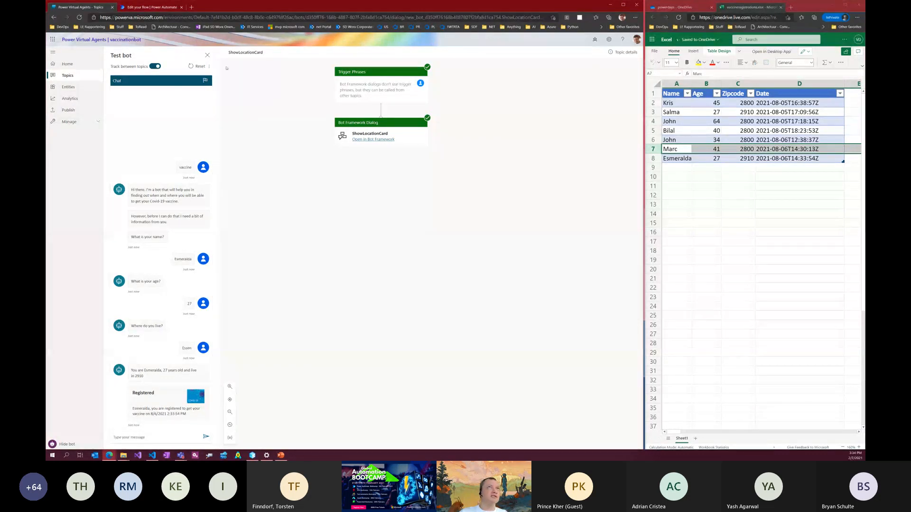
Reopen the VaccinationCenter topic's authoring canvas and inspect the topic variable values alongside the executed nodes down to the redirect
left_click(66, 76)
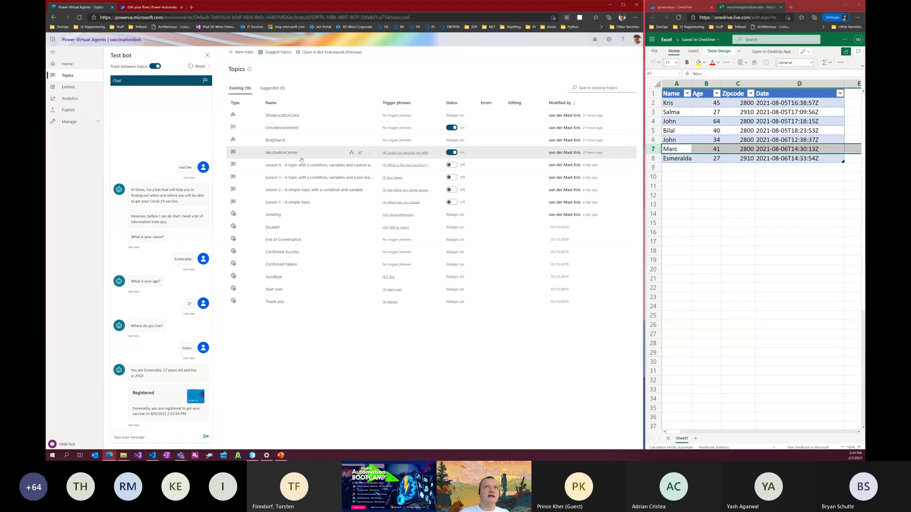
left_click(352, 153)
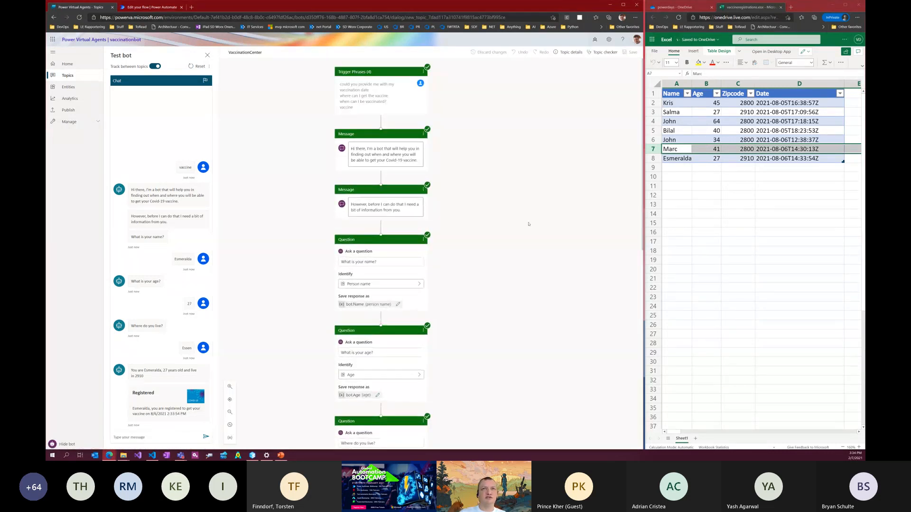
scroll(529, 224, "down", 3)
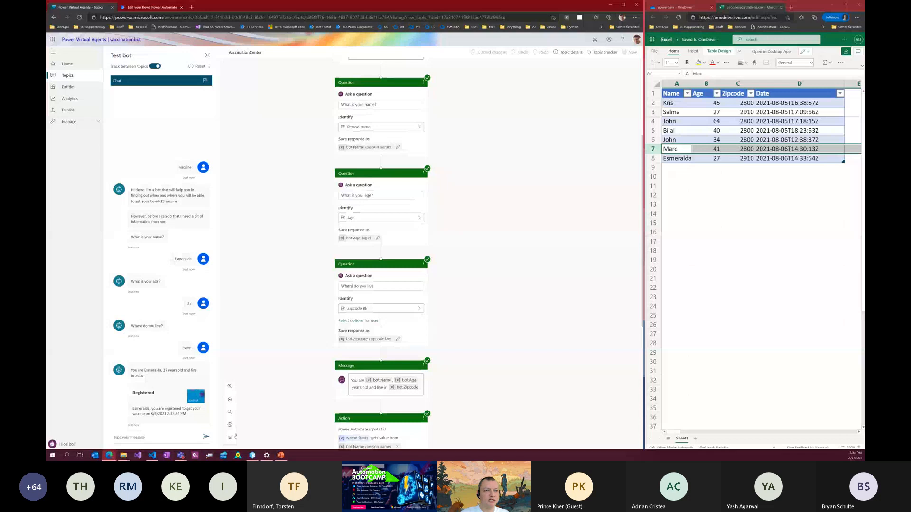
left_click(230, 437)
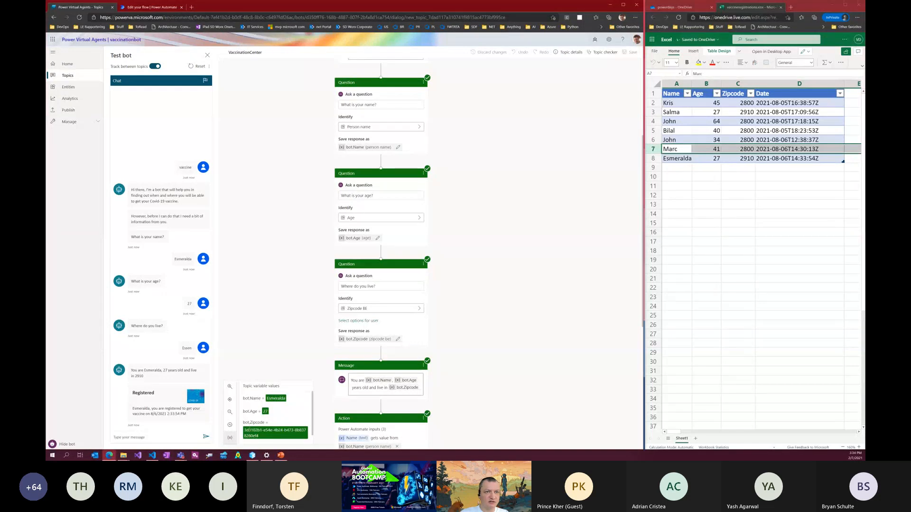
scroll(279, 430, "down", 2)
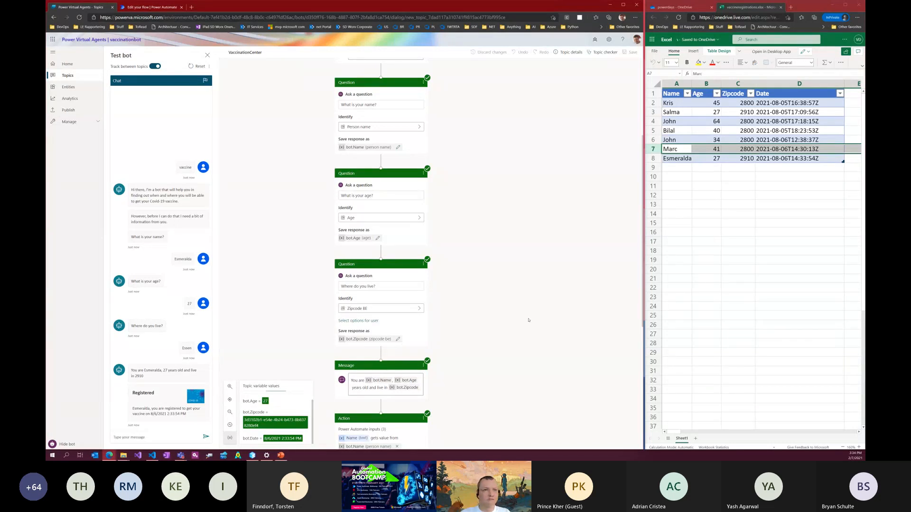
scroll(499, 306, "down", 1)
scroll(499, 306, "down", 5)
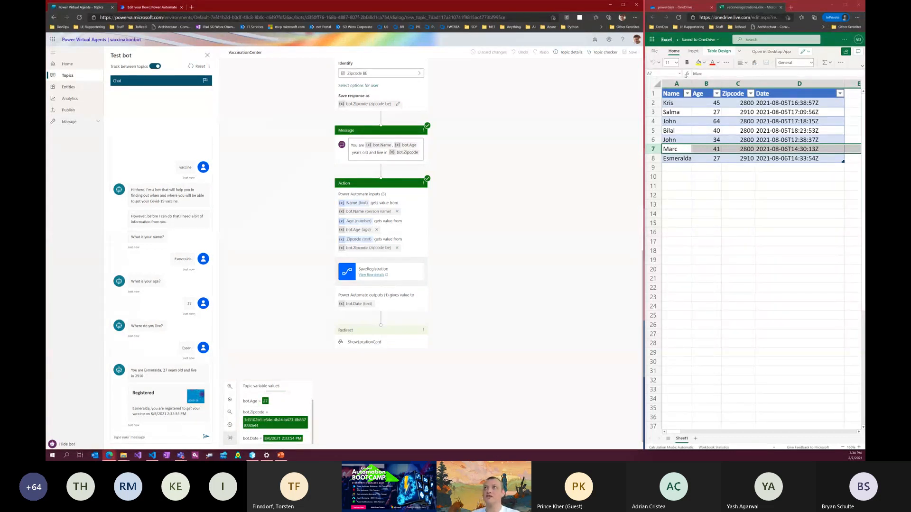
View the powerdays folder in OneDrive and highlight the Name to Date header cells in the vaccination registrations workbook
left_click(678, 7)
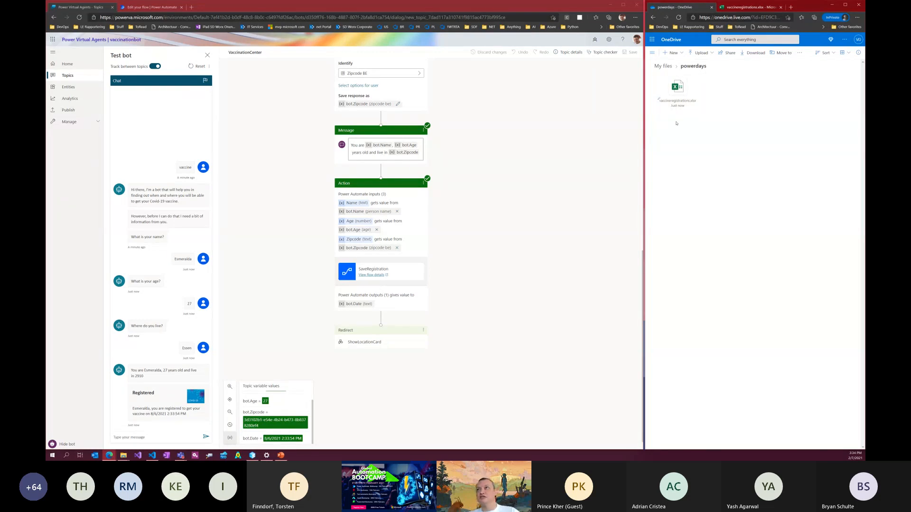
left_click(753, 8)
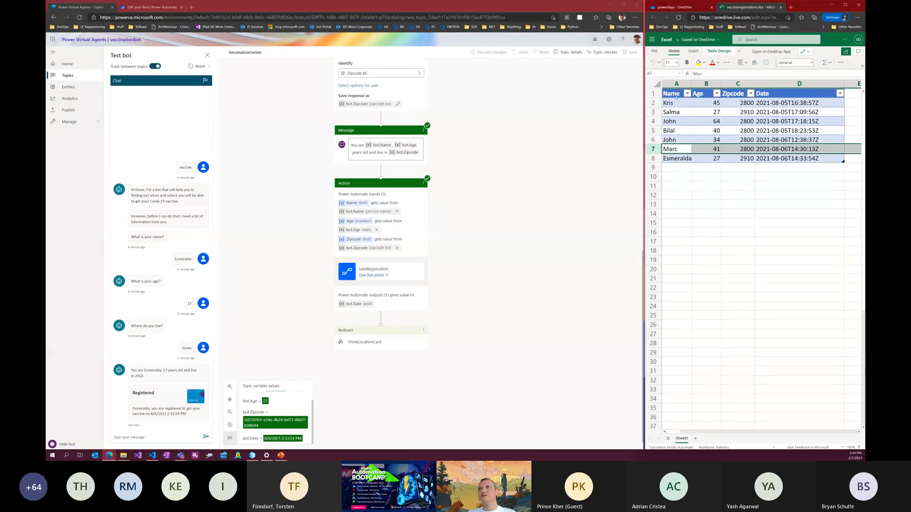
left_click_drag(676, 96, 796, 93)
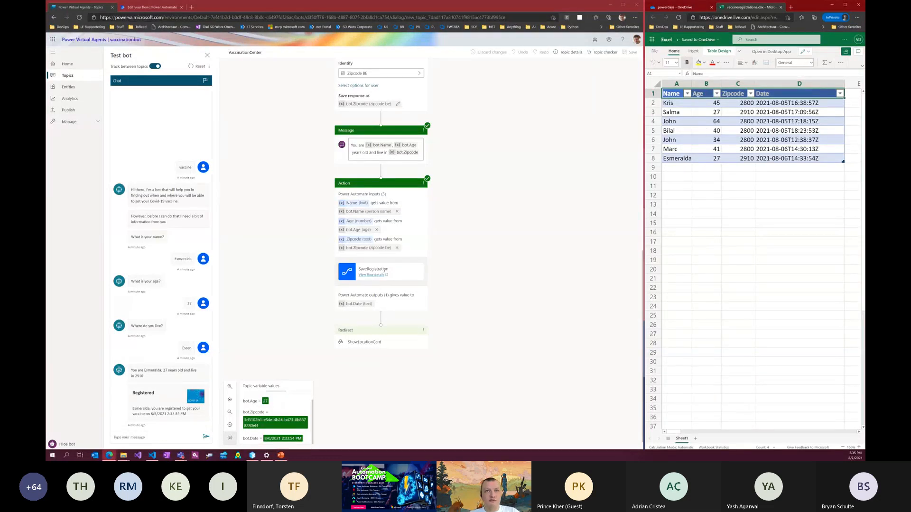
Open the SaveRegistration flow from the topic's action in the Power Automate editor and expand its Power Virtual Agents trigger inputs
left_click(382, 269)
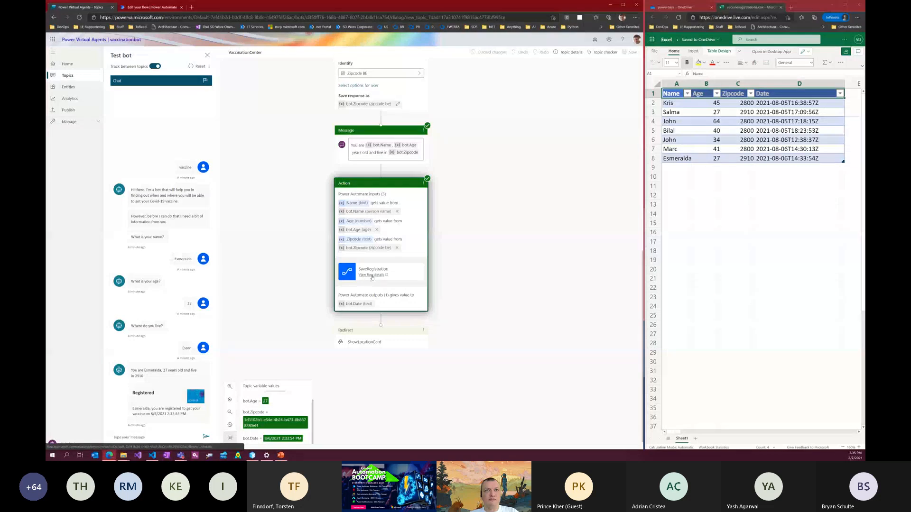
left_click(373, 275)
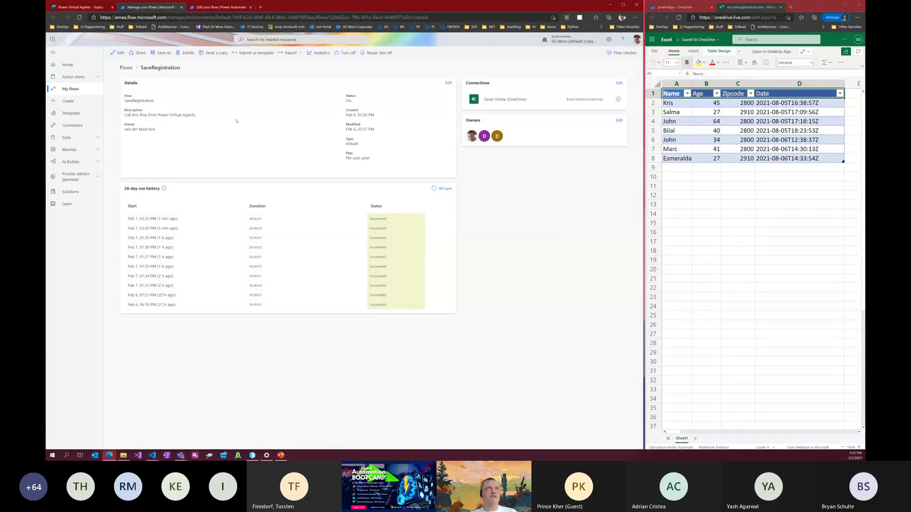
left_click(118, 53)
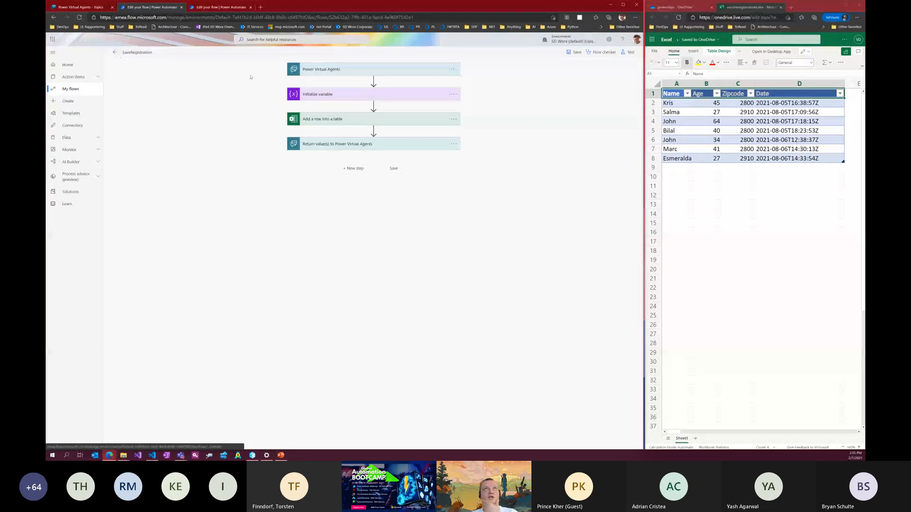
left_click(320, 69)
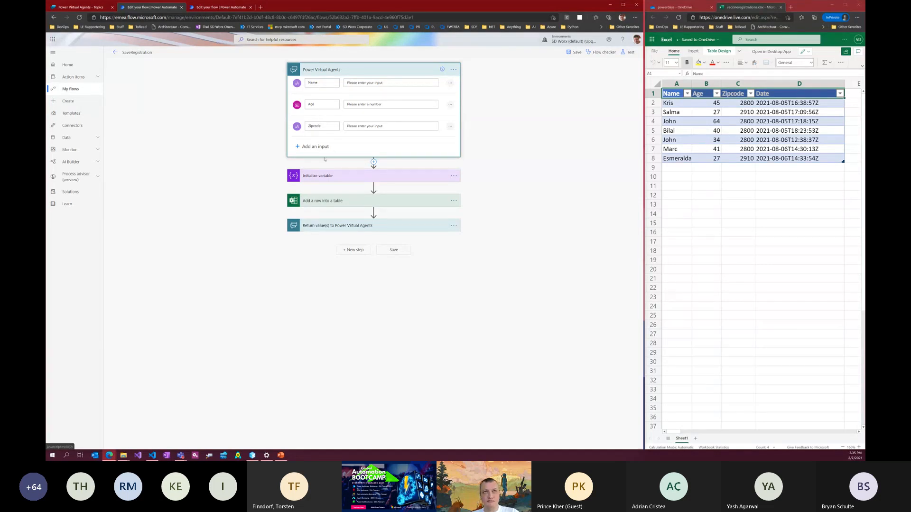
Review the matching action inputs in the VaccinationCenter topic and close the duplicate SaveRegistration flow editor without saving
left_click(80, 7)
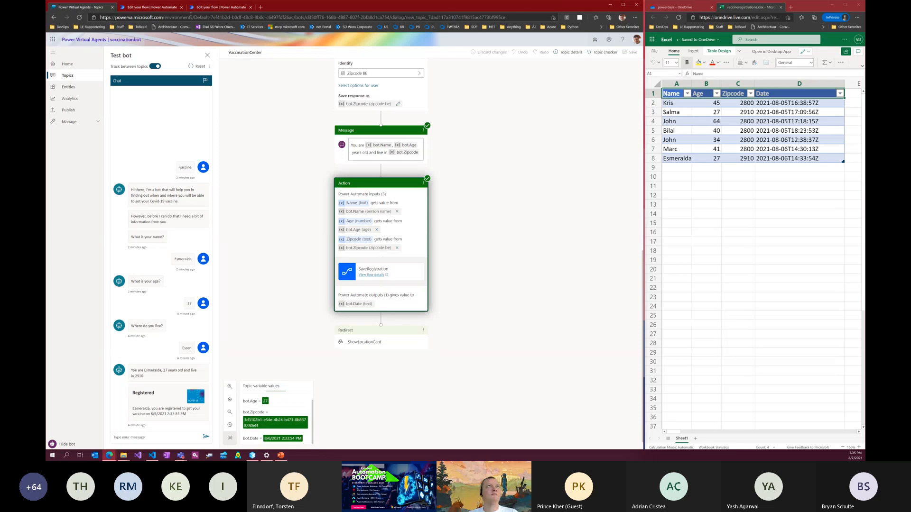
left_click(212, 8)
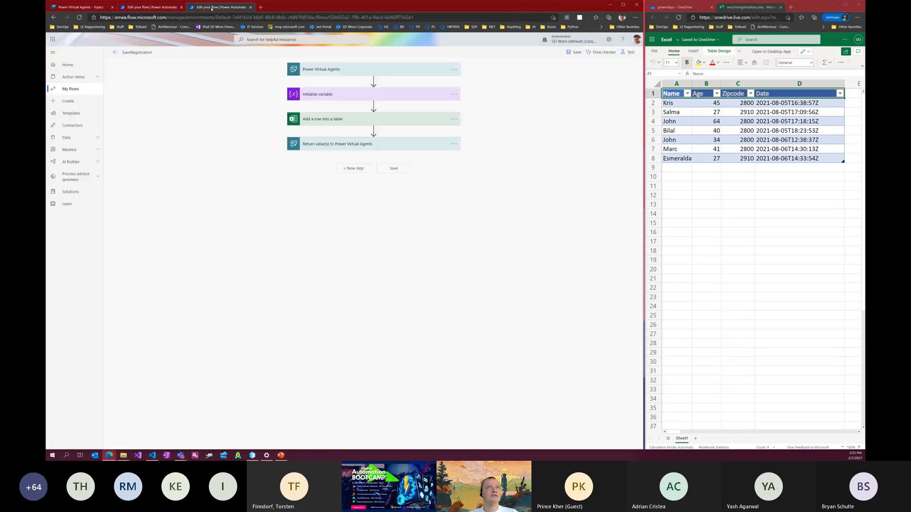
left_click(250, 8)
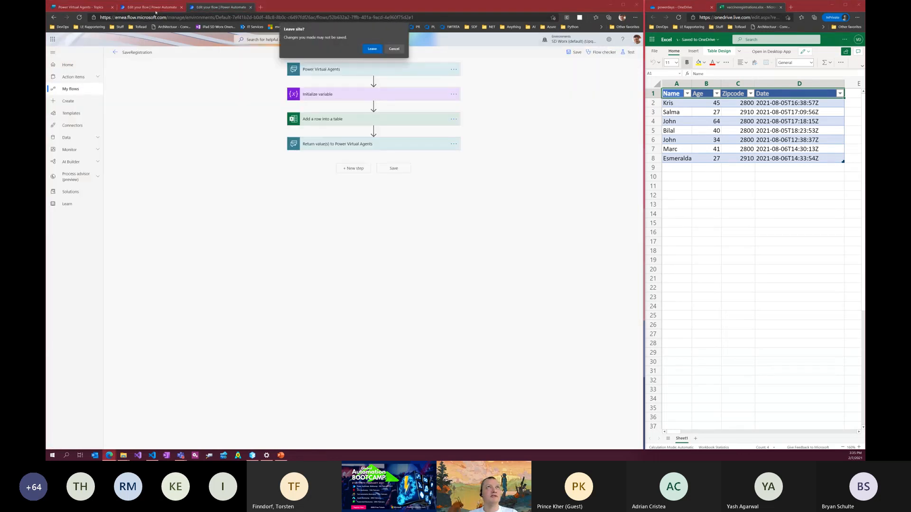
left_click(372, 49)
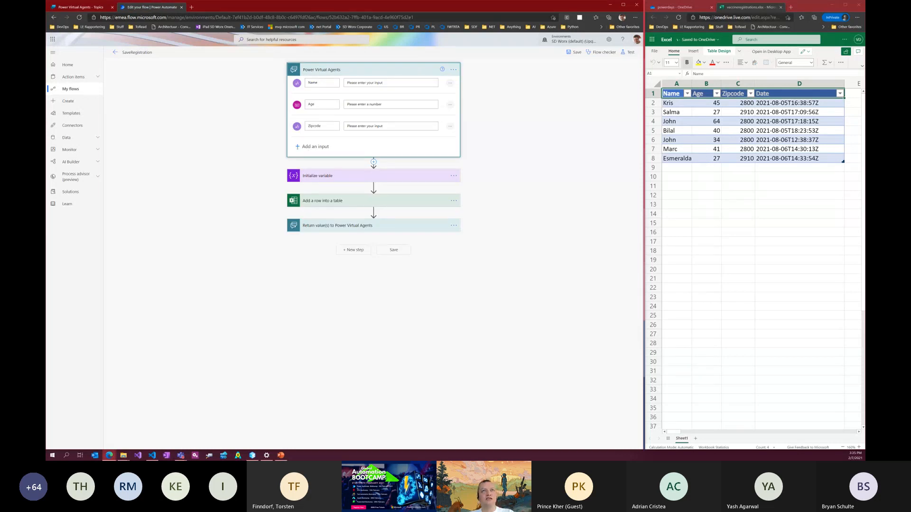
Show the input types available for the flow trigger and examine the addDays expression of the Date variable
left_click(306, 148)
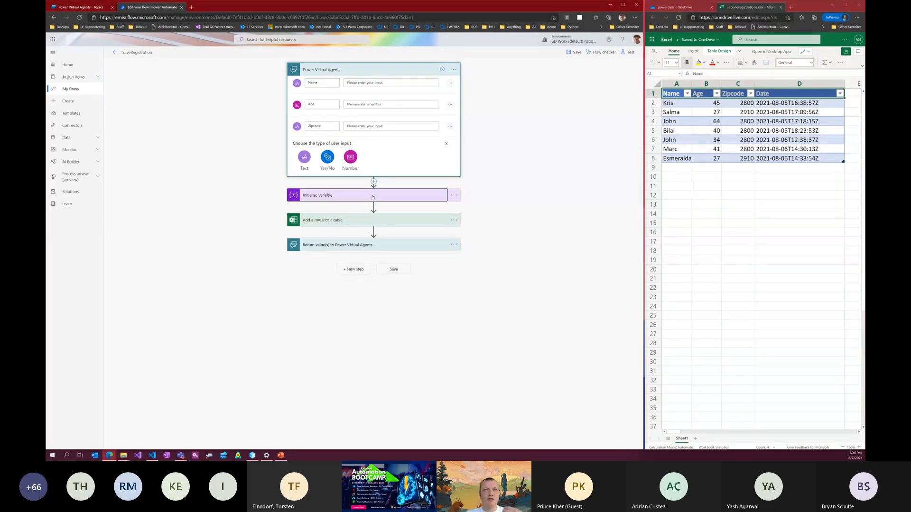
left_click(372, 197)
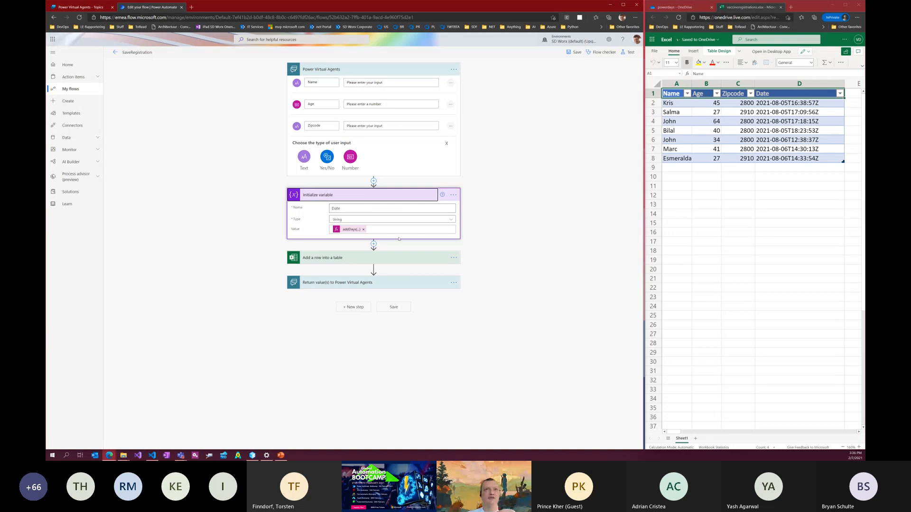
left_click(353, 230)
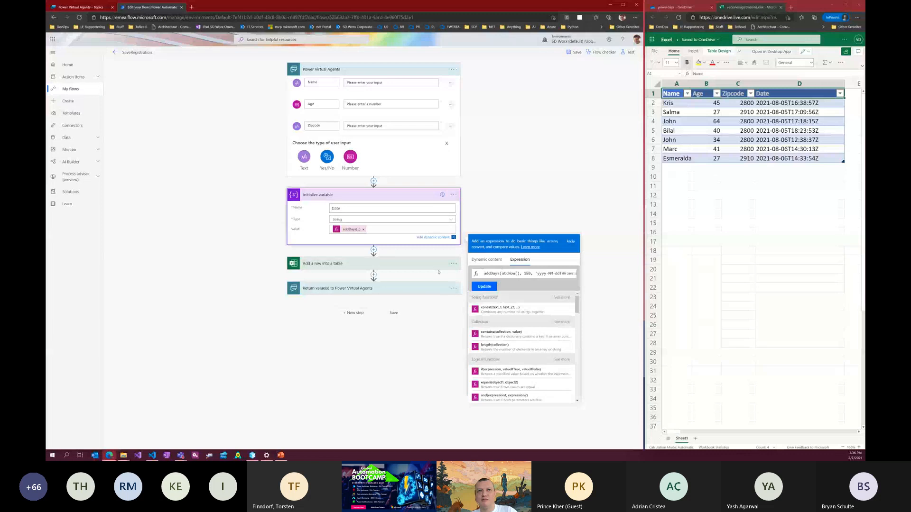
Inspect the flow's Excel row mapping and compare it with the OneDrive folder and the registrations workbook
left_click(370, 267)
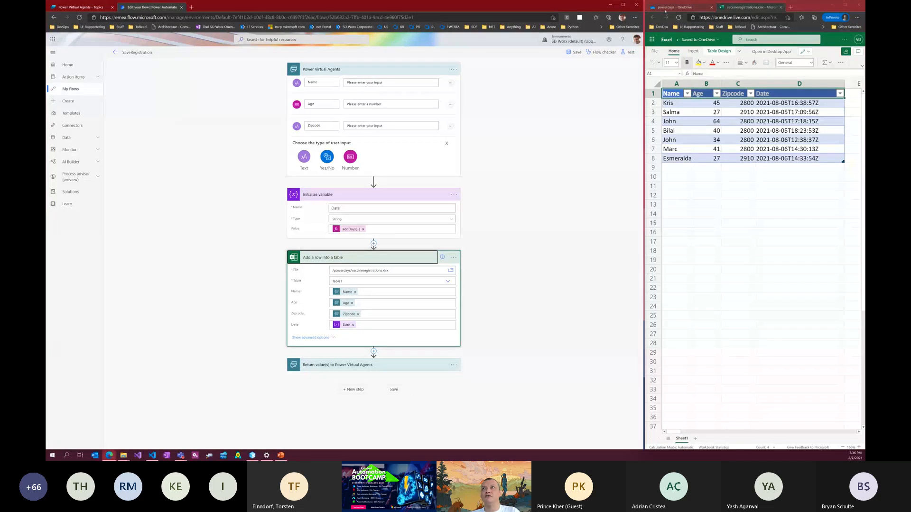
left_click(670, 8)
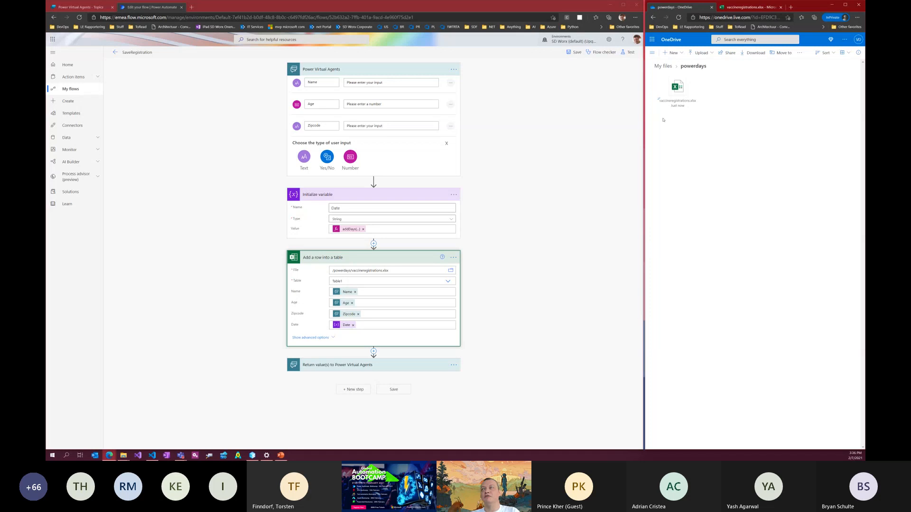
left_click(749, 7)
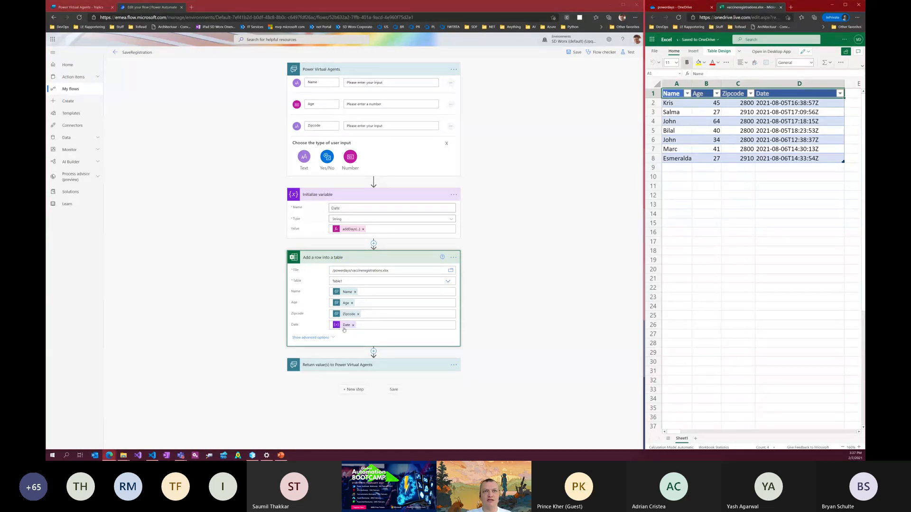
Examine the Date output the flow returns to Power Virtual Agents and go back to the VaccinationCenter topic's action
left_click(361, 369)
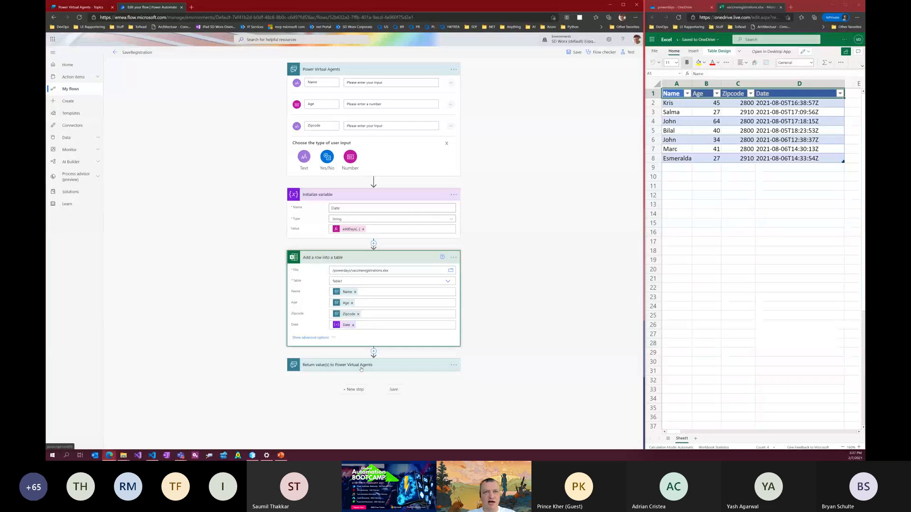
left_click(361, 369)
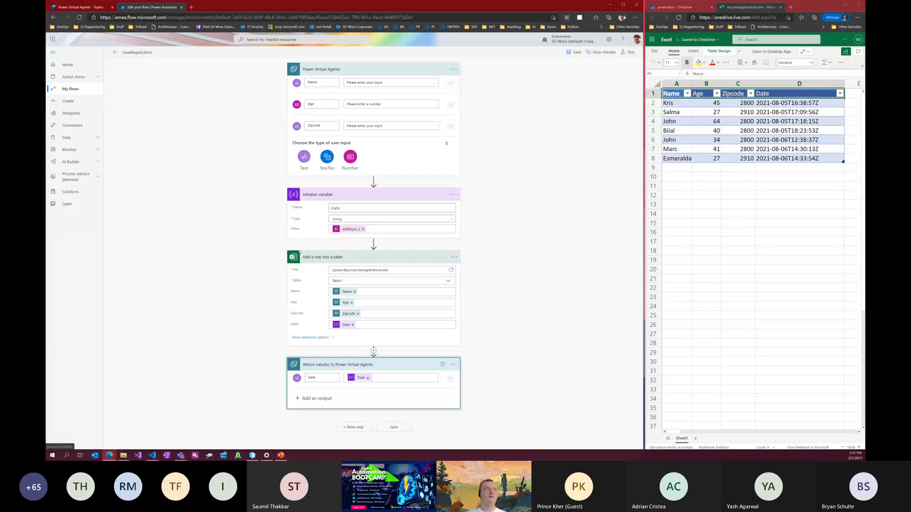
left_click(82, 7)
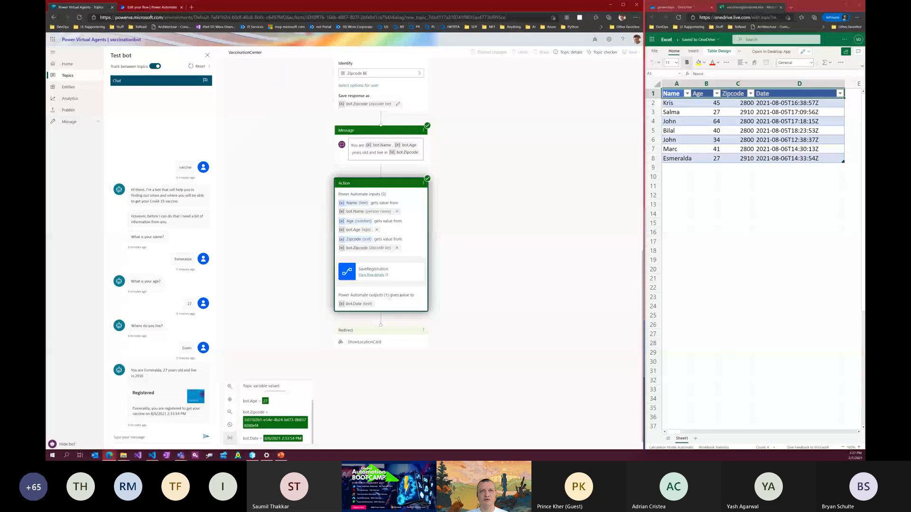
Inspect the properties of the action's bot.Date output and compare them with the date and name in the test chat's Registered card
left_click(346, 304)
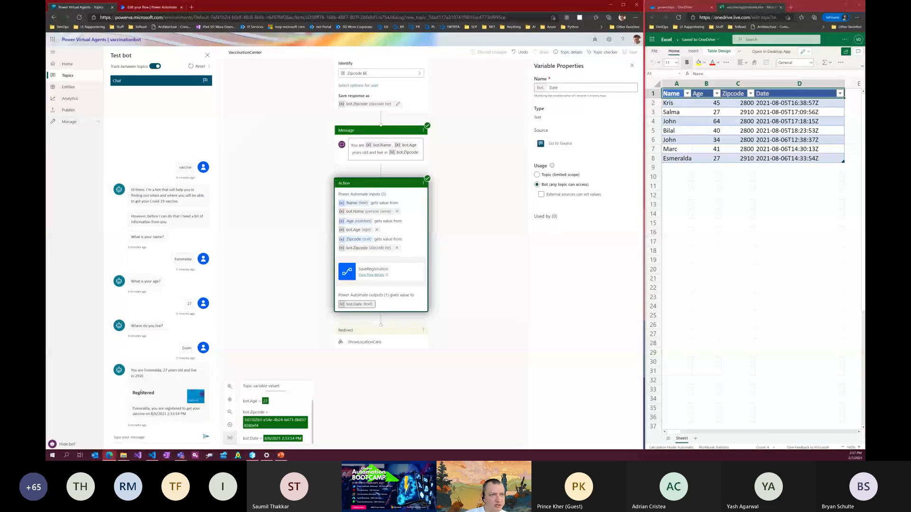
left_click_drag(132, 392, 200, 417)
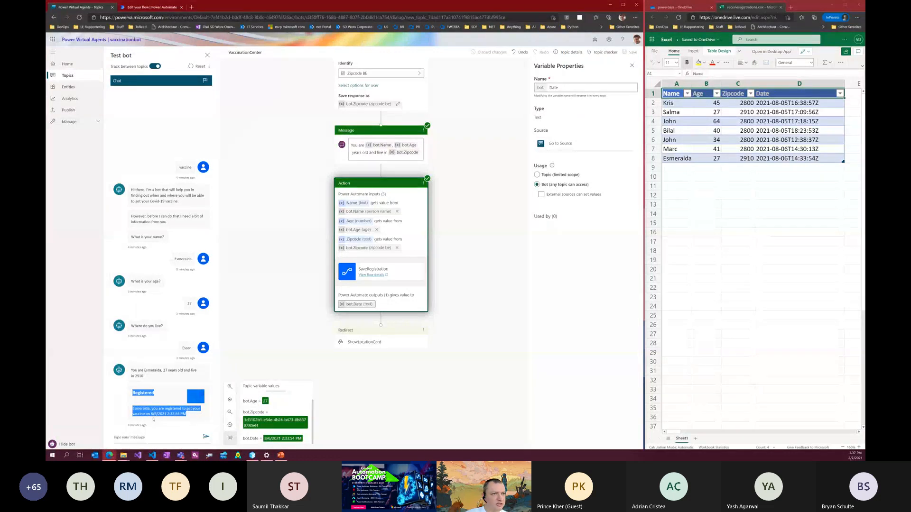
left_click_drag(151, 414, 174, 414)
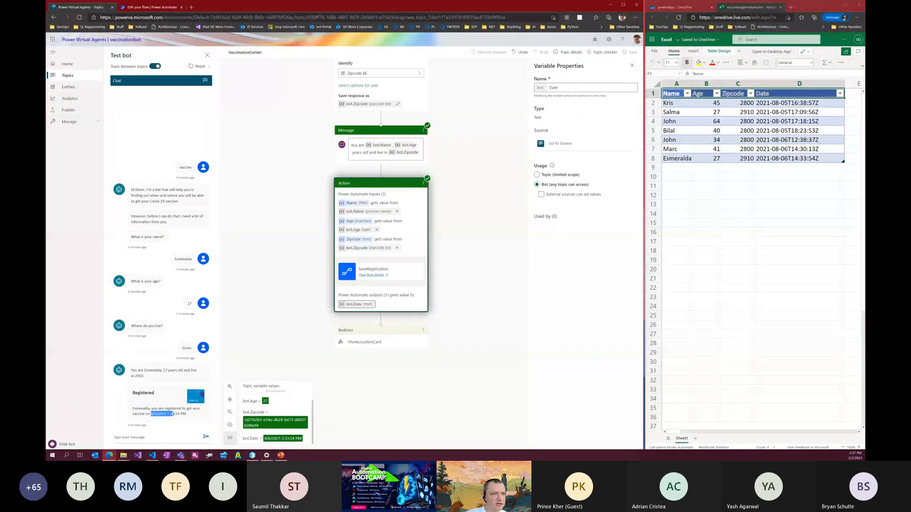
double_click(141, 408)
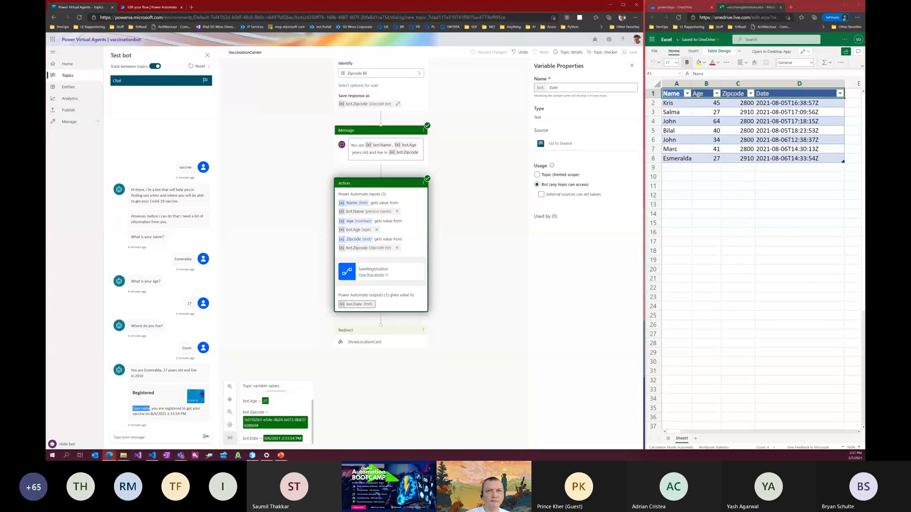
Show the node types that can be inserted between the SaveRegistration action and the ShowLocationCard redirect
left_click(370, 333)
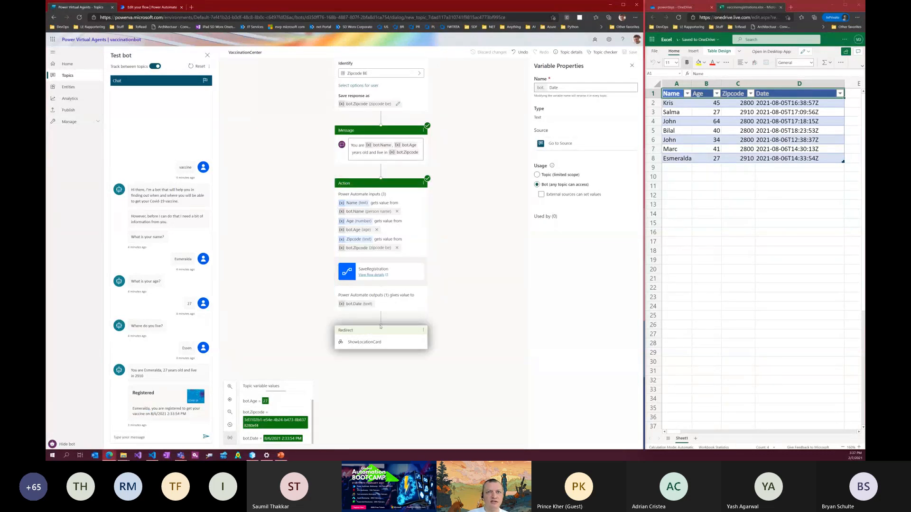
left_click(382, 319)
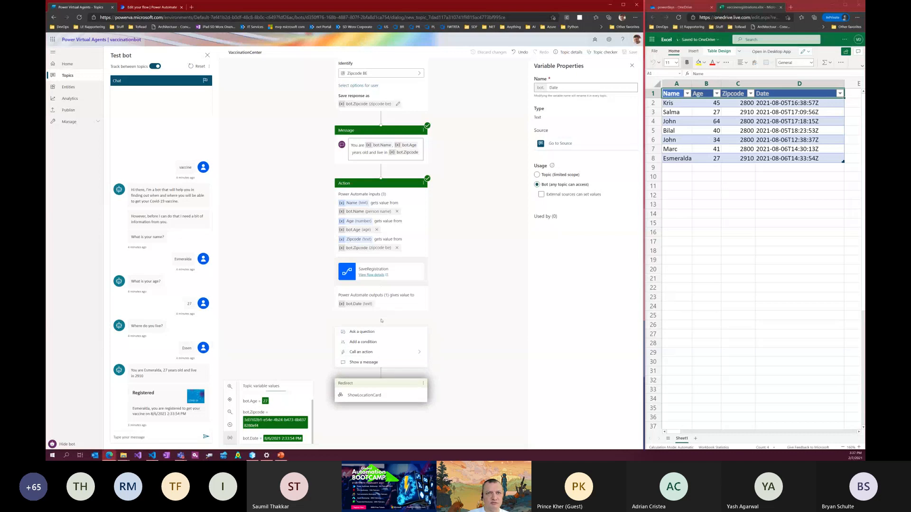
left_click(383, 354)
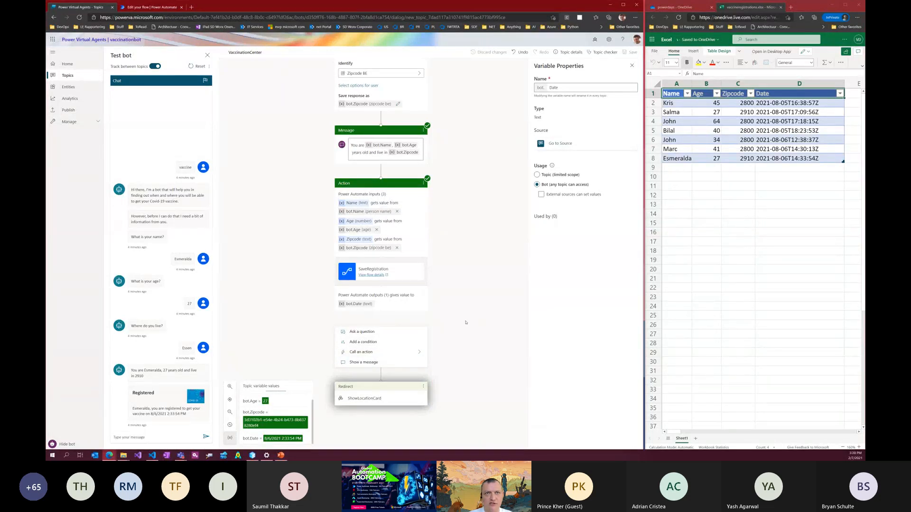
left_click(466, 322)
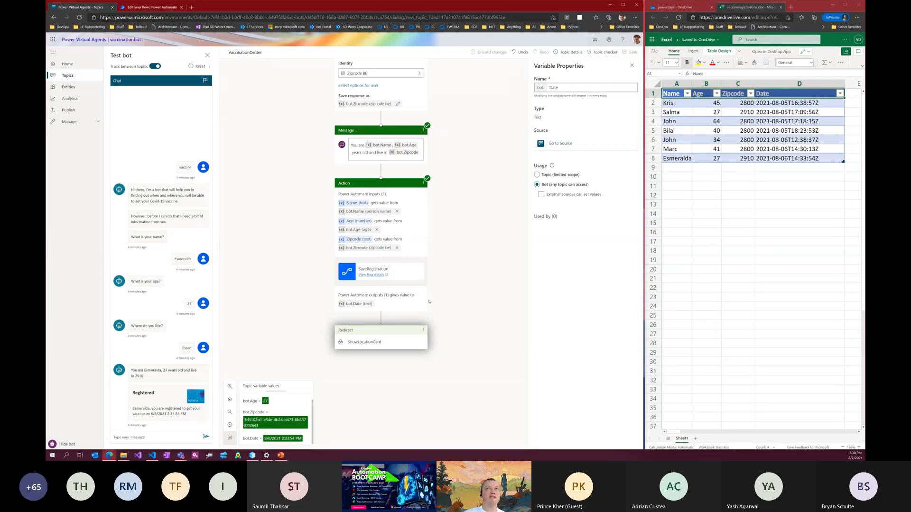
Go over the VaccinationCenter topic up to its trigger phrases and return to the list of topics
scroll(444, 298, "up", 10)
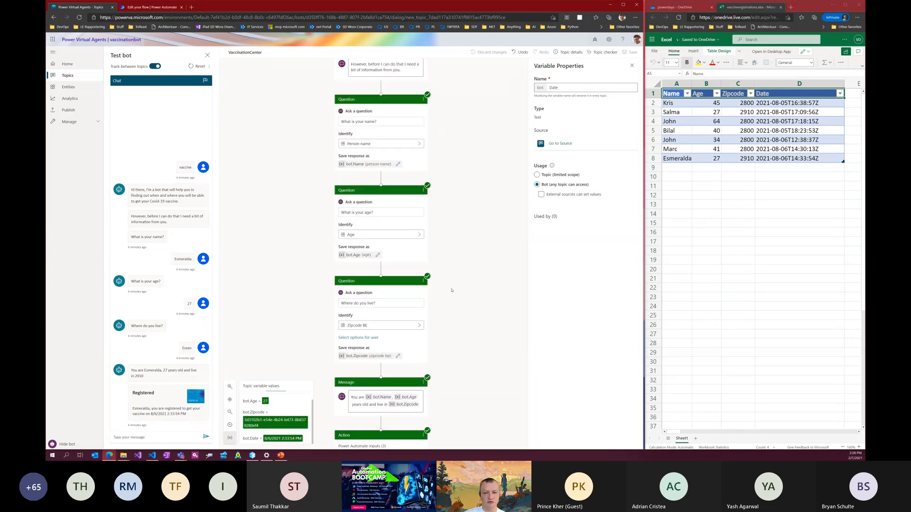
scroll(452, 290, "up", 1)
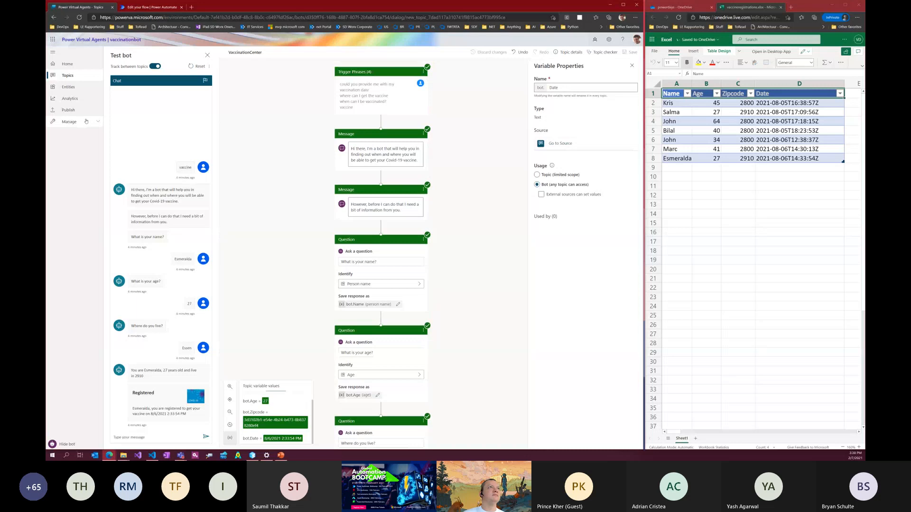
left_click(64, 77)
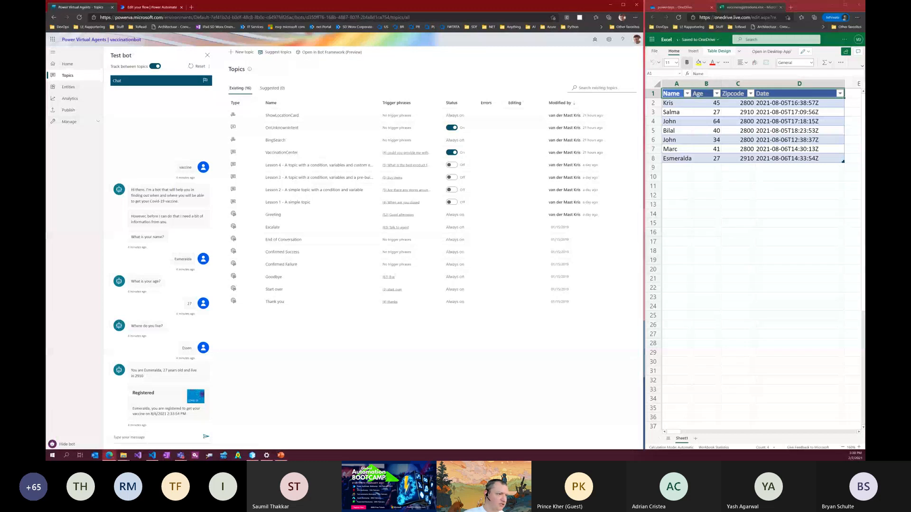
left_click(252, 456)
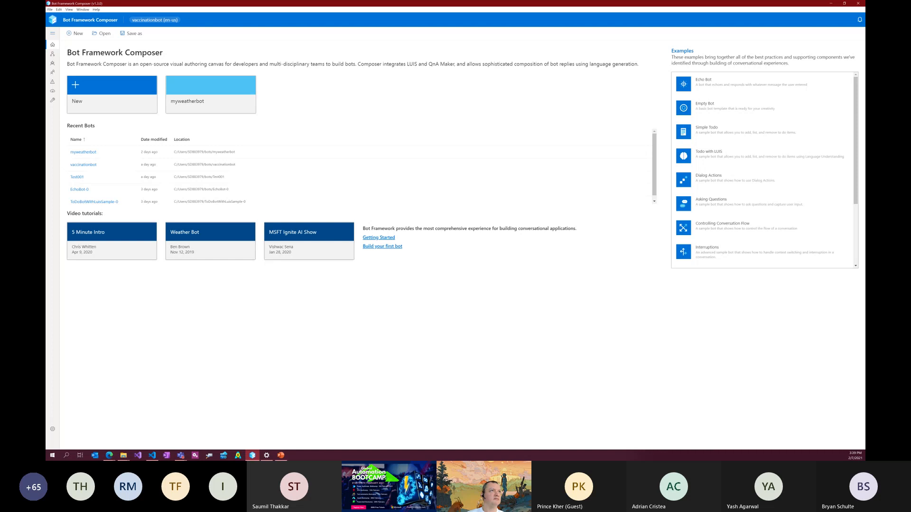
left_click(91, 153)
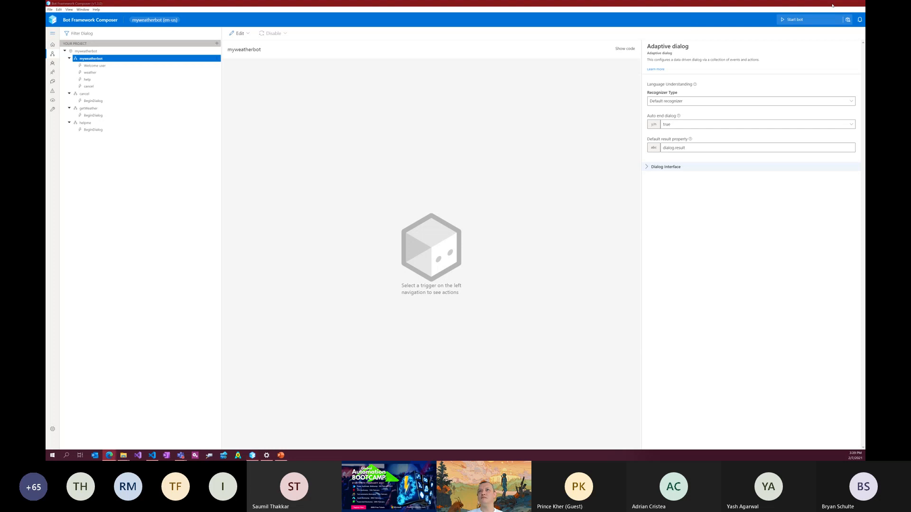
left_click(831, 3)
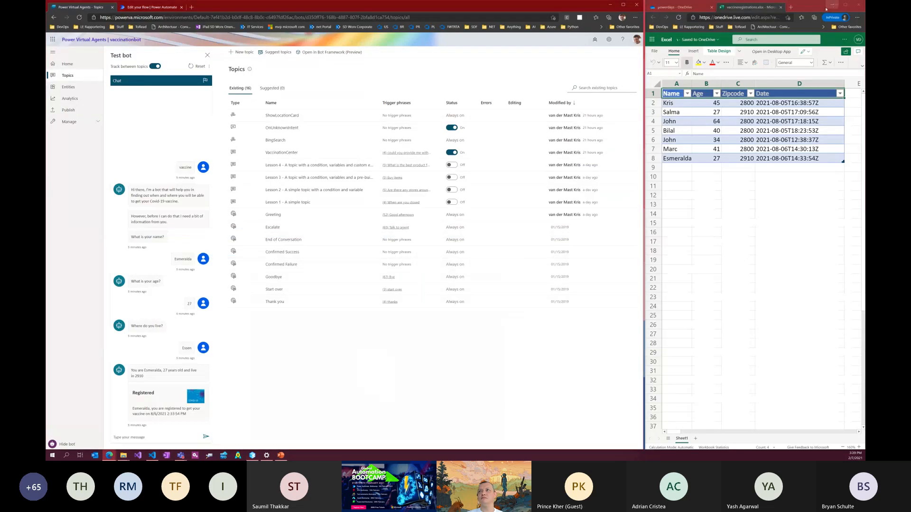
left_click(252, 455)
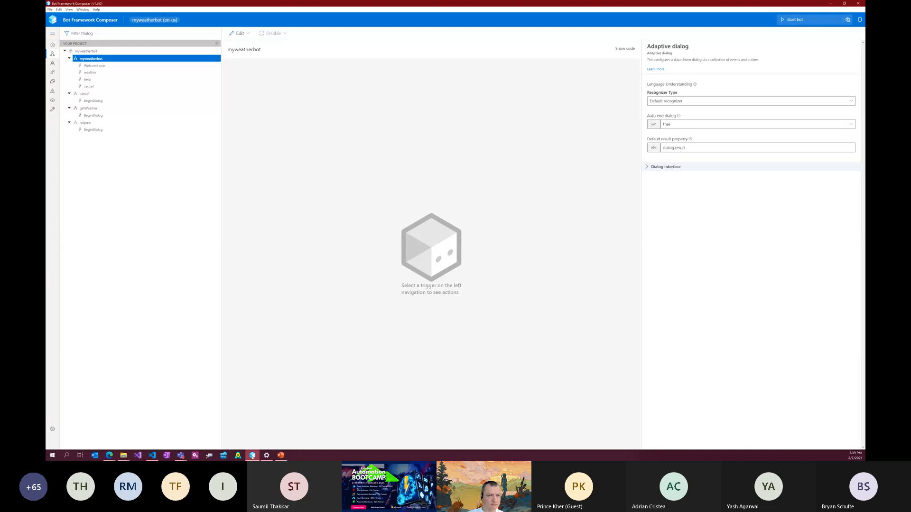
mouse_move(252, 456)
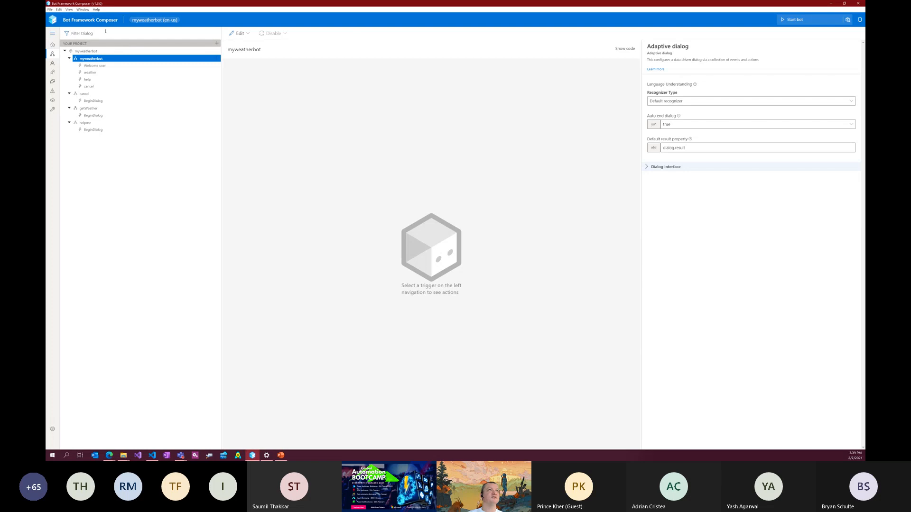
left_click(50, 10)
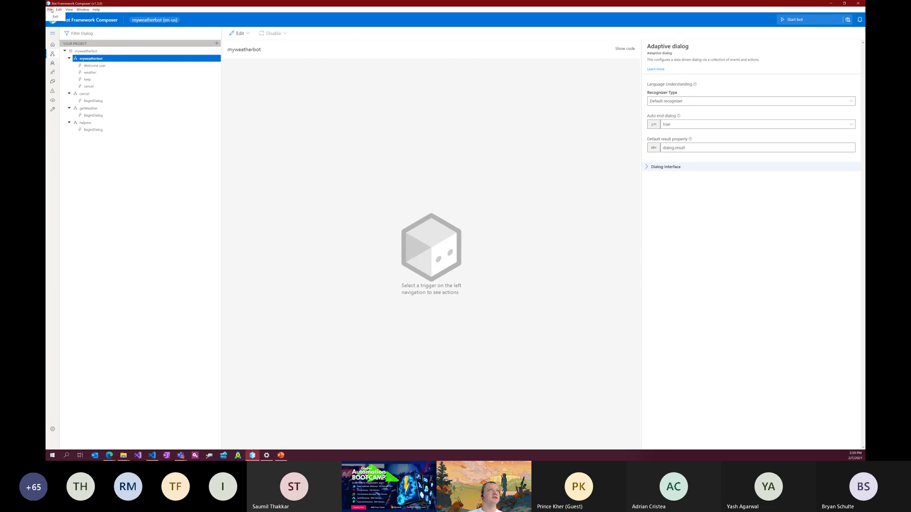
left_click(831, 4)
left_click(832, 4)
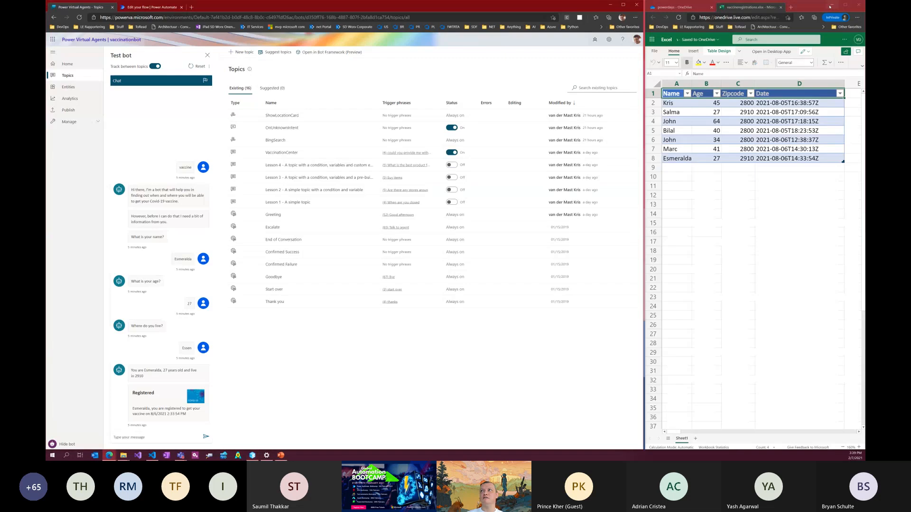
Open the bot from Power Virtual Agents in Bot Framework Composer, updating the existing vaccinationbot project
left_click(350, 52)
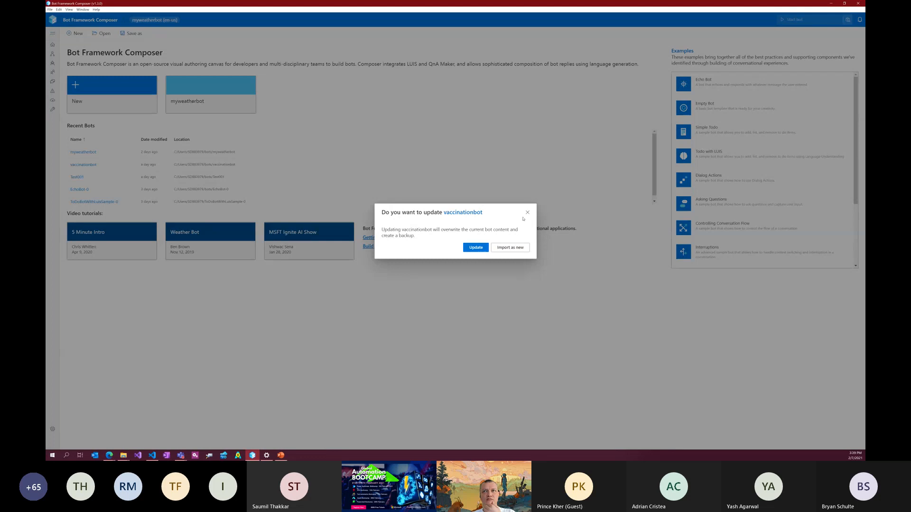
left_click(487, 247)
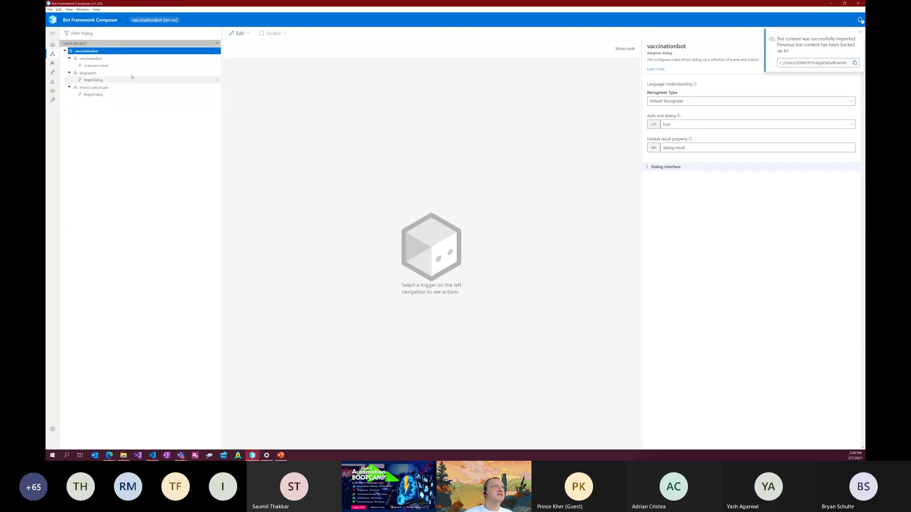
Show the option to add a trigger to the vaccinationbot dialog and view the BingSearch dialog
left_click(92, 59)
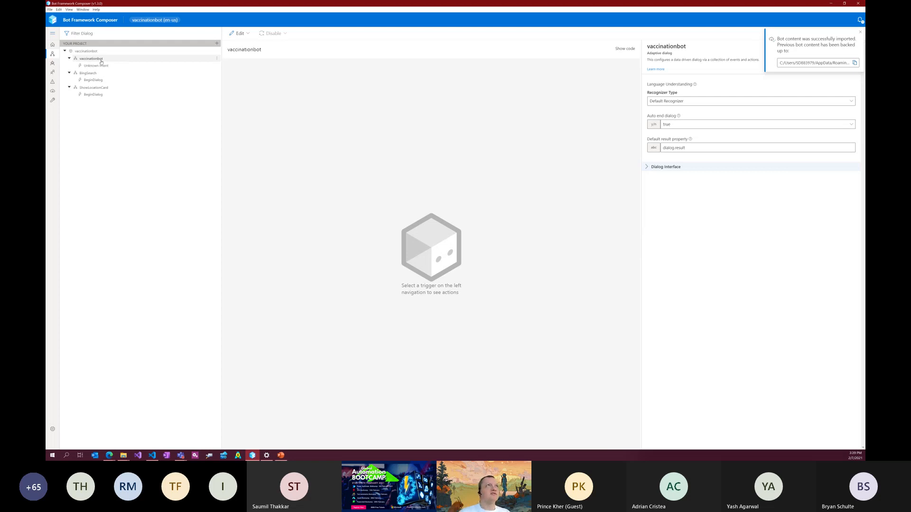
left_click(217, 60)
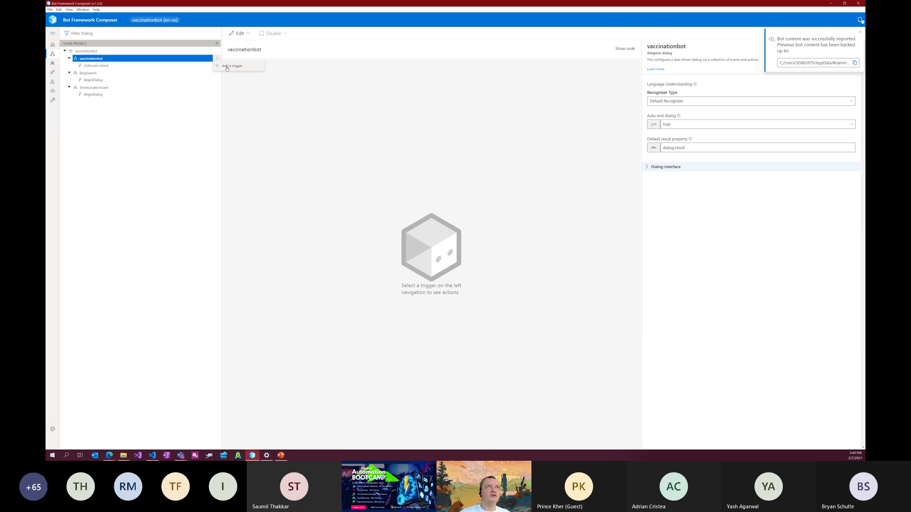
left_click(91, 74)
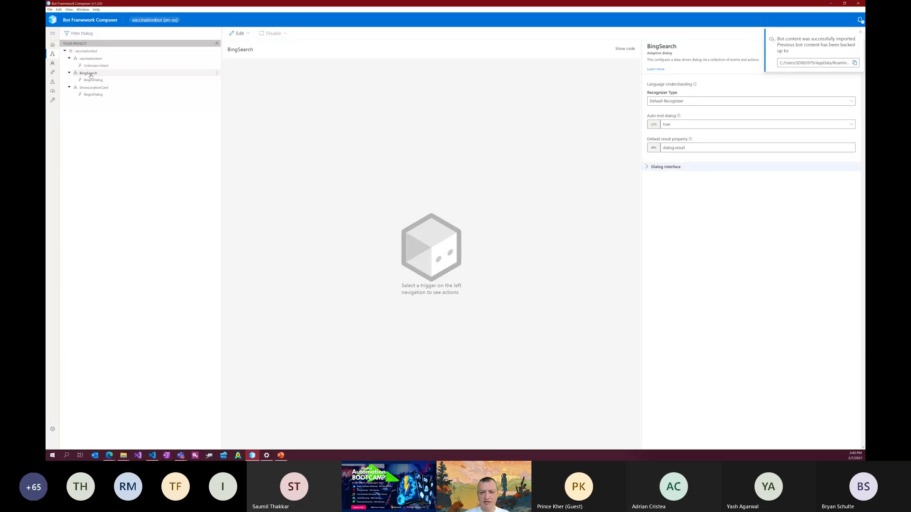
left_click(91, 74)
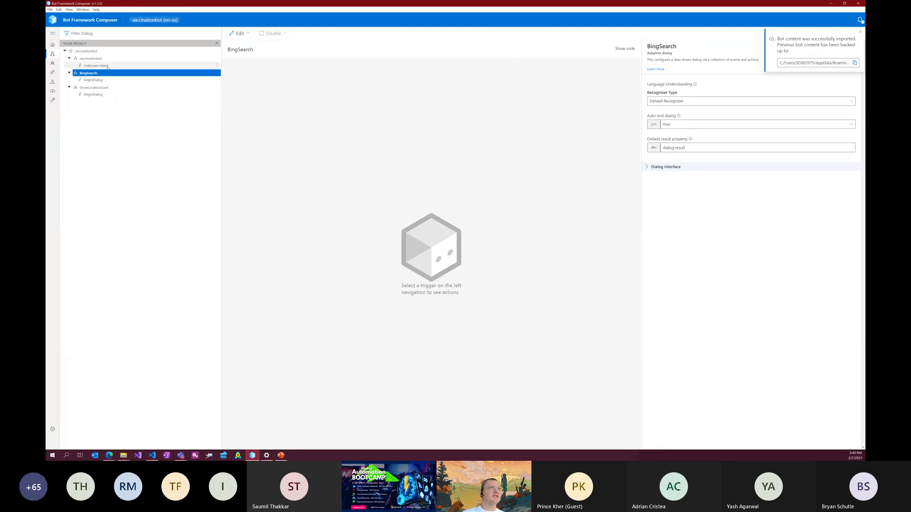
Examine the Unknown intent trigger and the BingSearch response that passes turn.activity.text to AdaptiveCardBingSearch
left_click(97, 66)
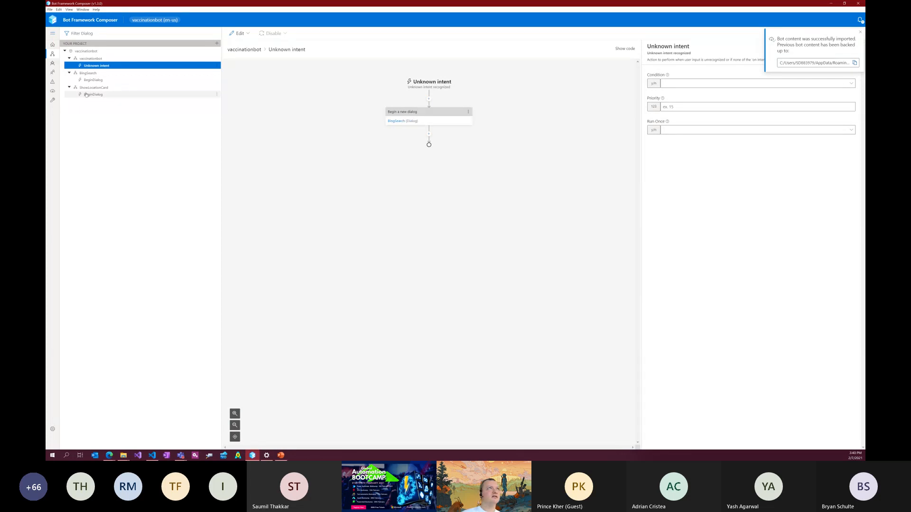
left_click(93, 80)
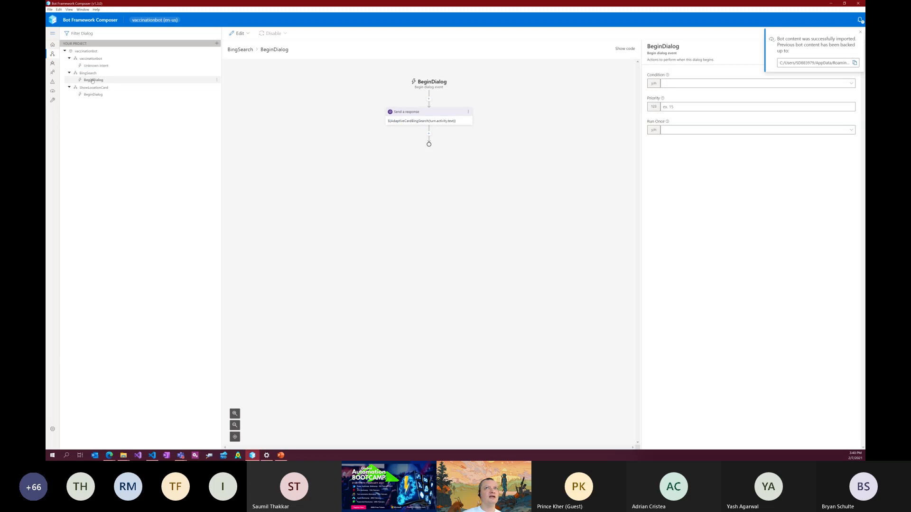
left_click(414, 115)
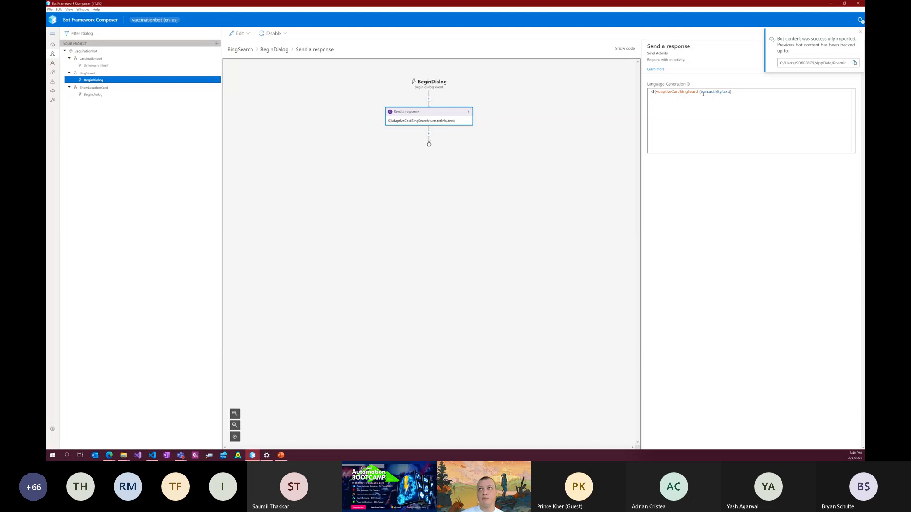
left_click_drag(701, 92, 728, 92)
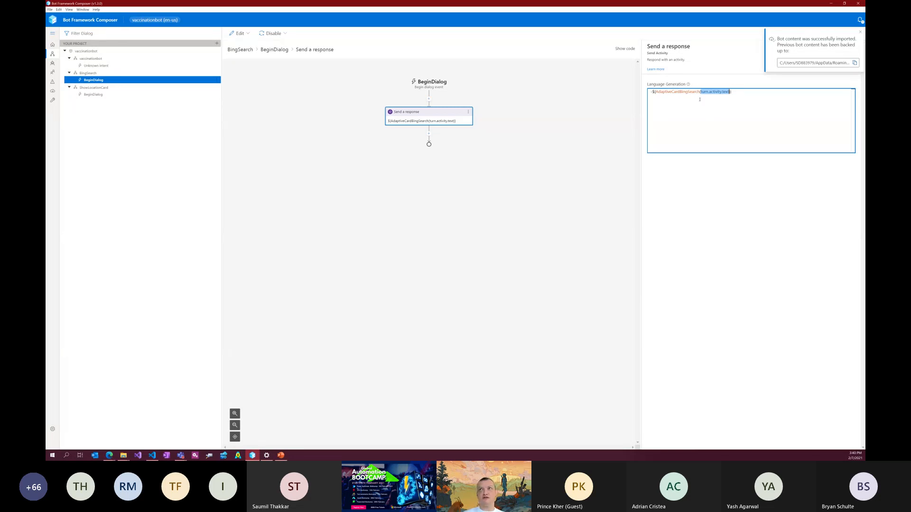
Examine the code of the BingSearch bot responses, including the adaptive card attachment and its user_utterance parameter
left_click(53, 64)
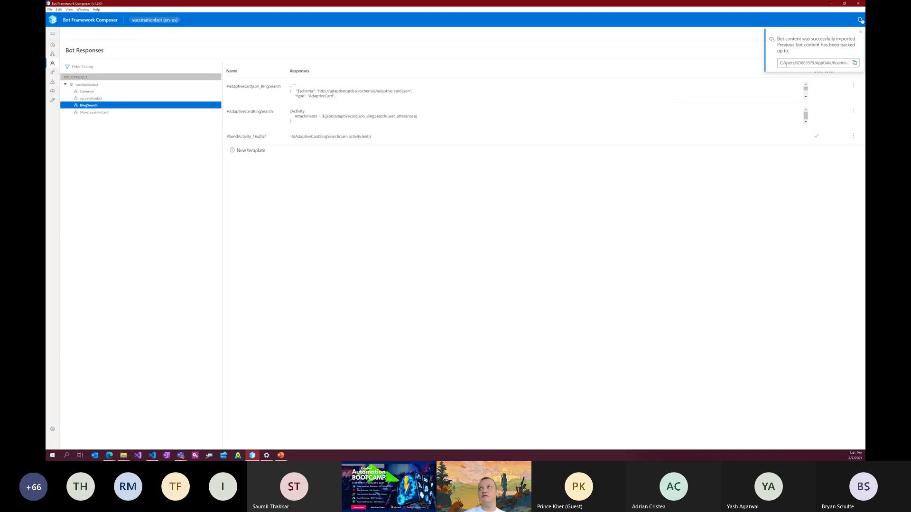
left_click(860, 33)
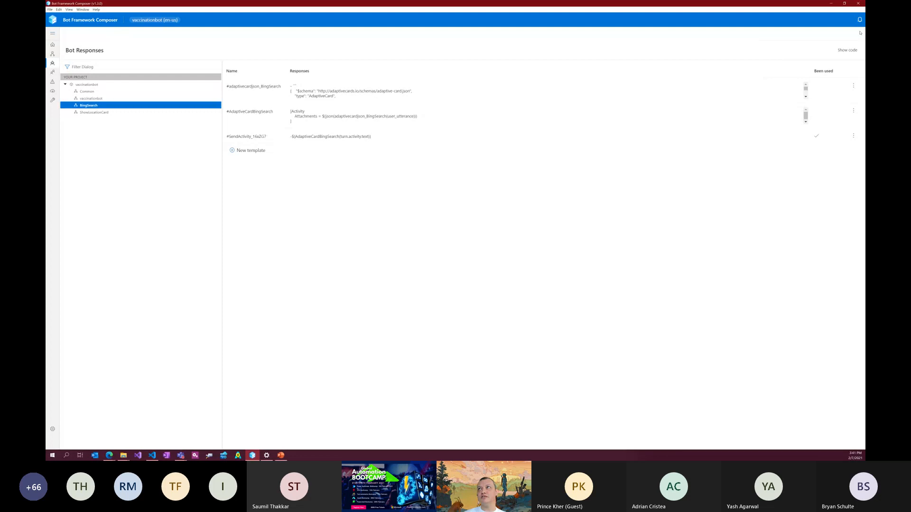
left_click(848, 51)
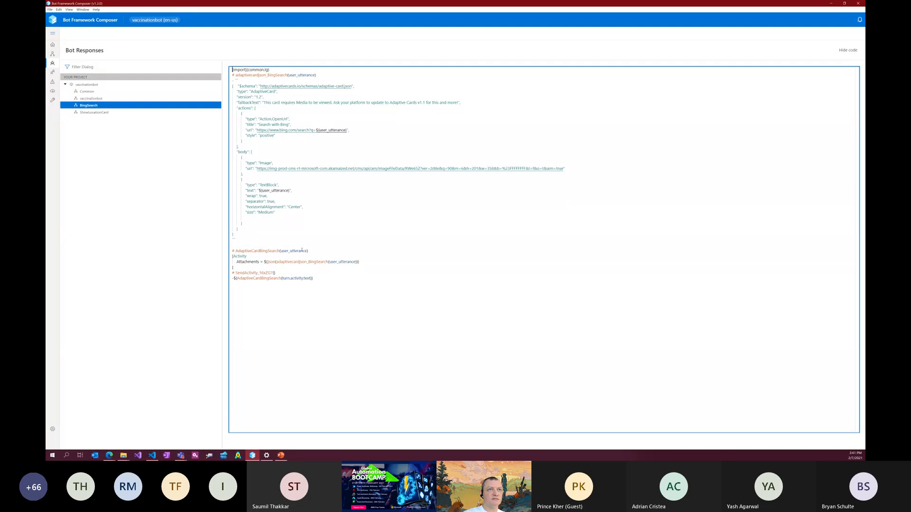
left_click_drag(234, 269, 232, 257)
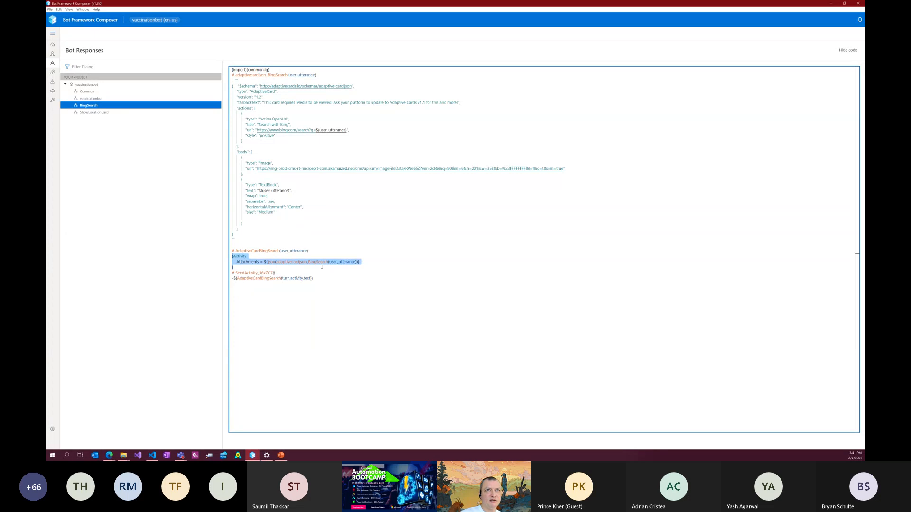
mouse_move(298, 262)
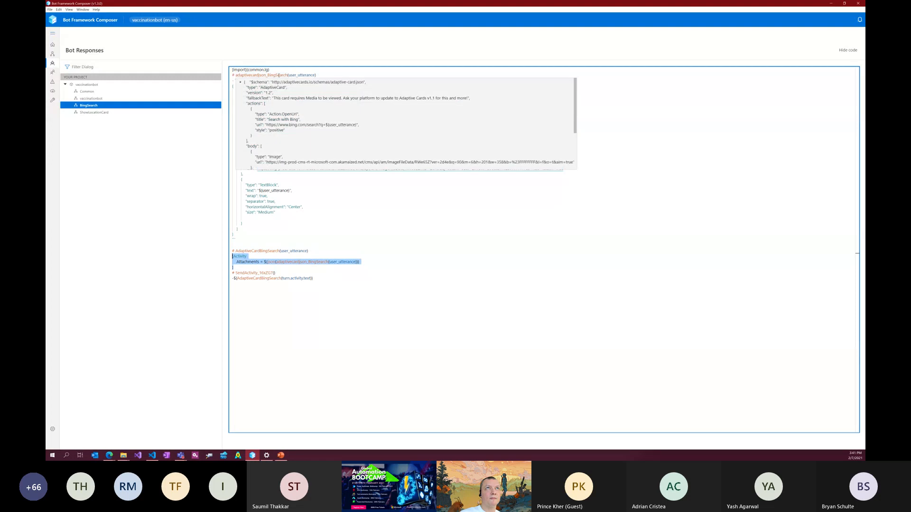
double_click(346, 262)
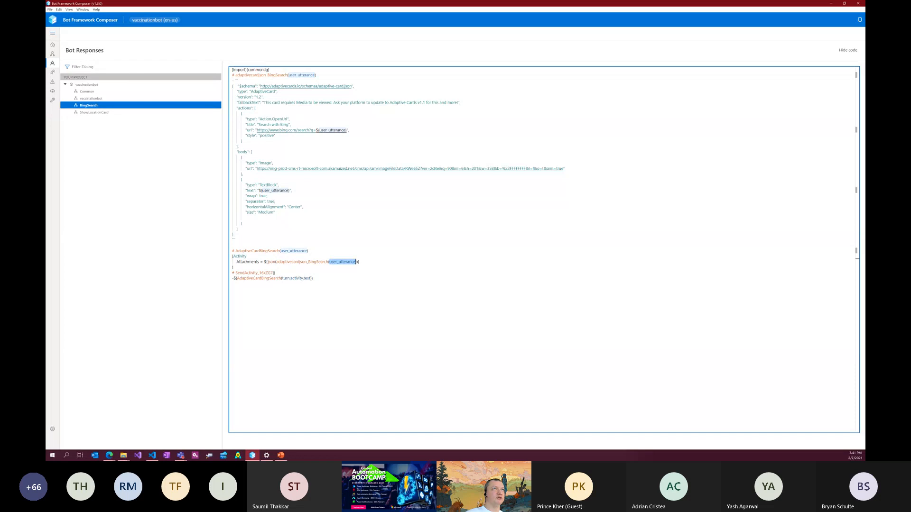
Return to the dialog design view and view the BeginDialog trigger of ShowLocationCard
left_click(53, 54)
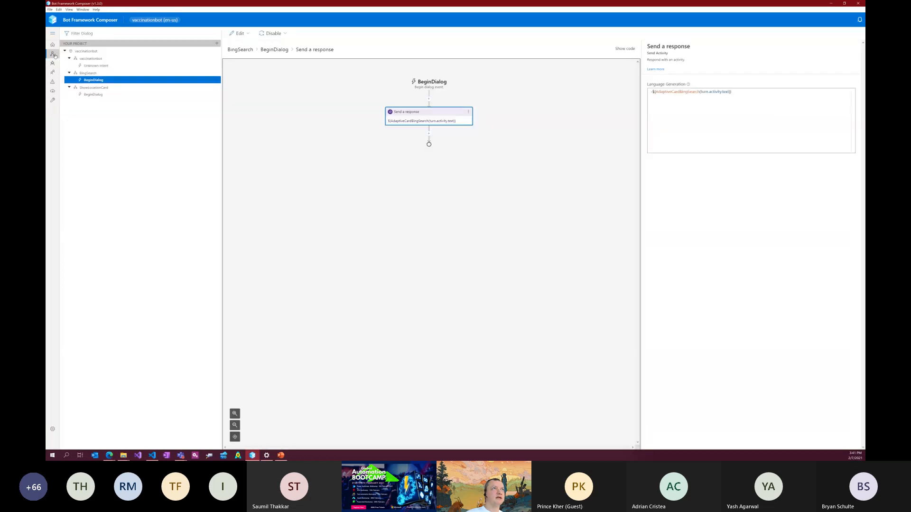
left_click(97, 95)
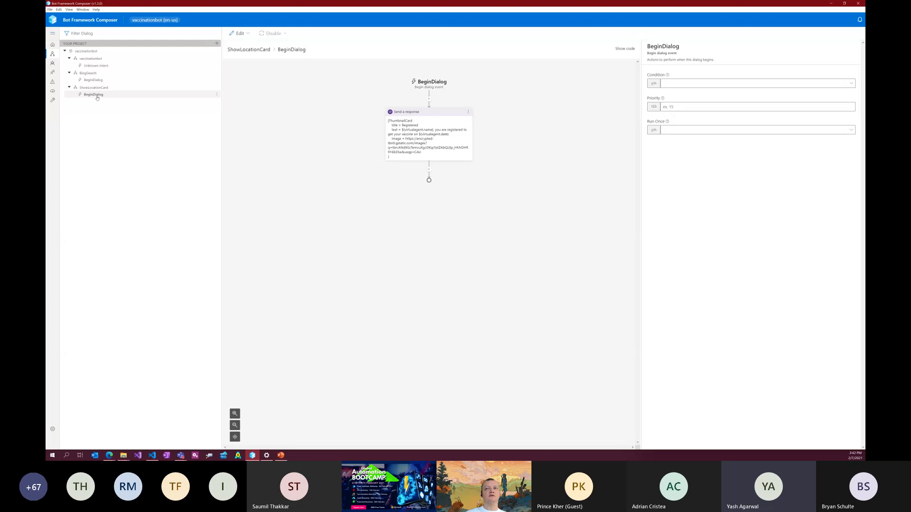
Examine the code of the ShowLocationCard bot responses, with the ThumbnailCard's title, text and image properties enlarged for reading
left_click(113, 95)
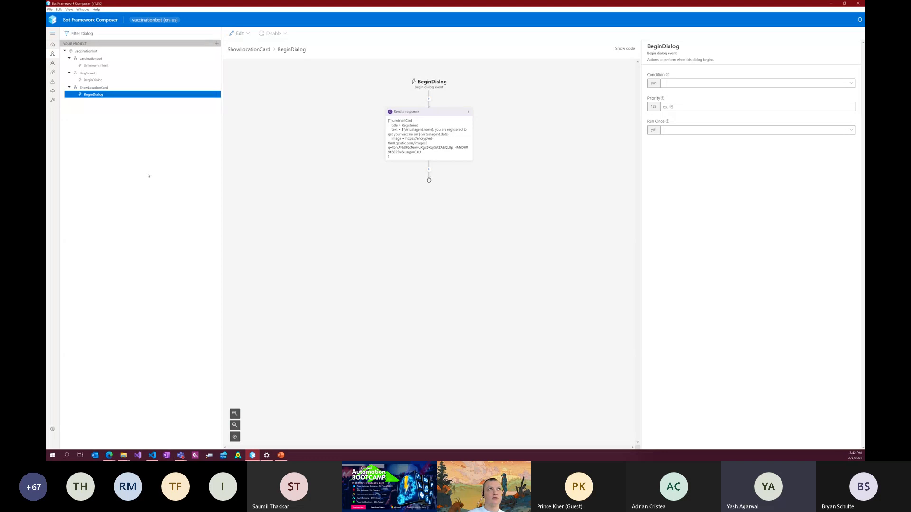
left_click(54, 64)
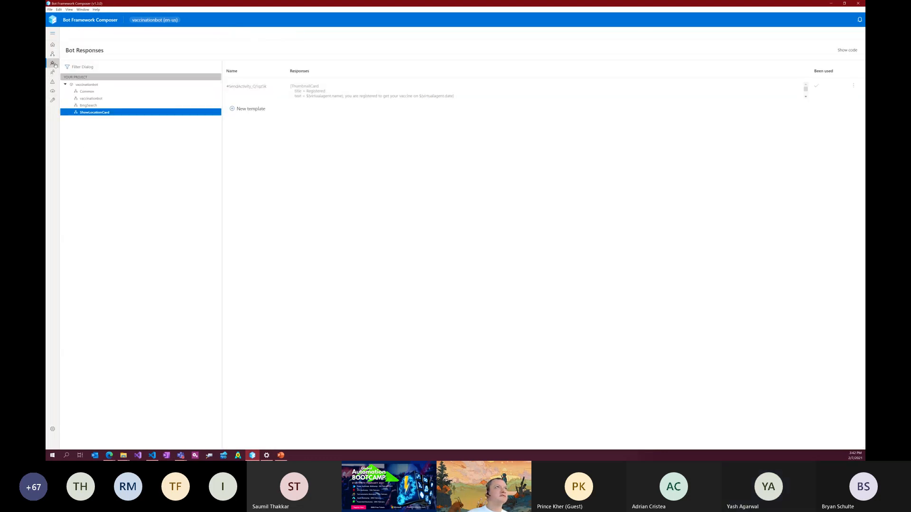
left_click(847, 50)
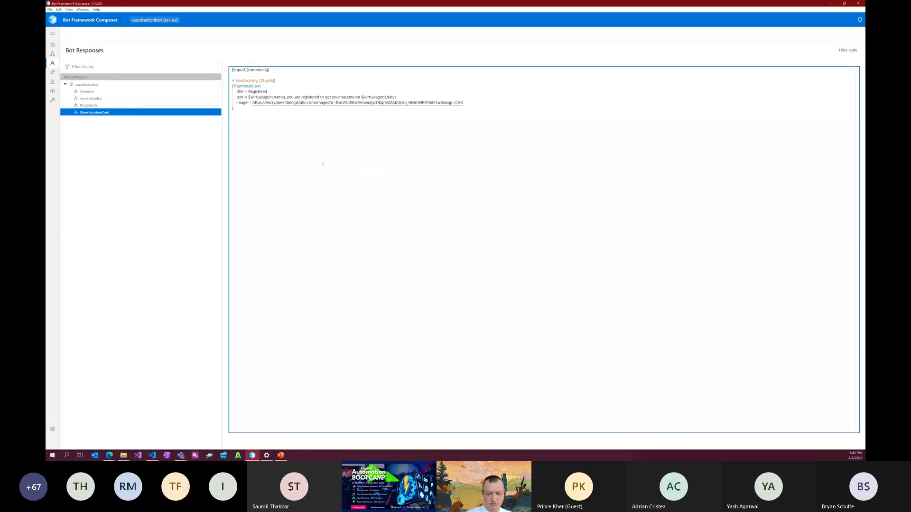
key("super+plus")
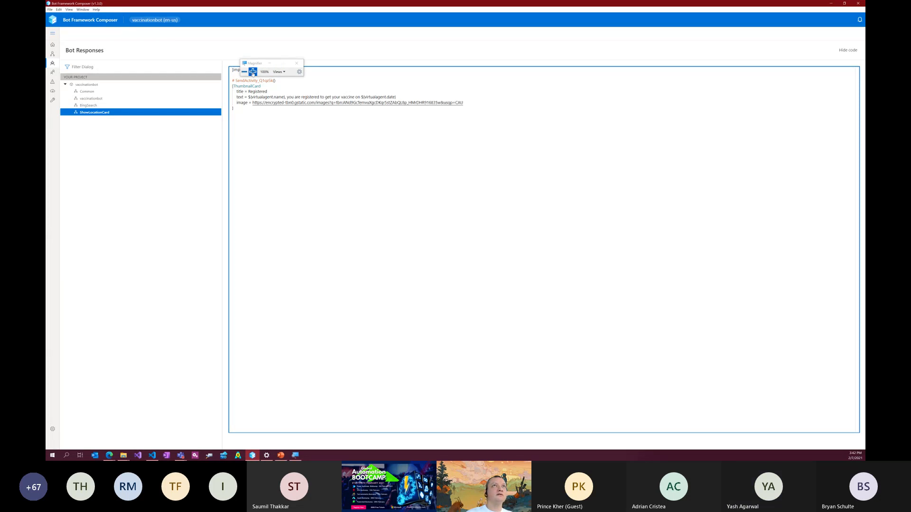
left_click(253, 74)
left_click(253, 74)
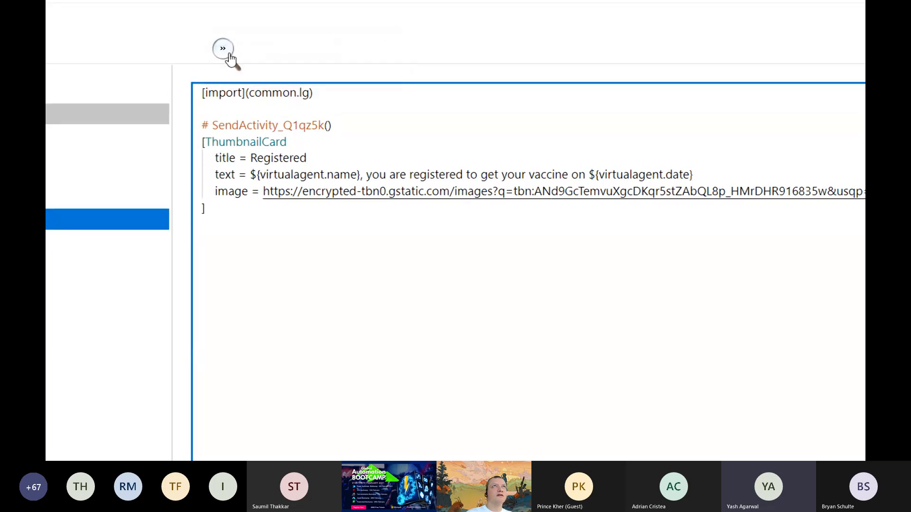
left_click(228, 52)
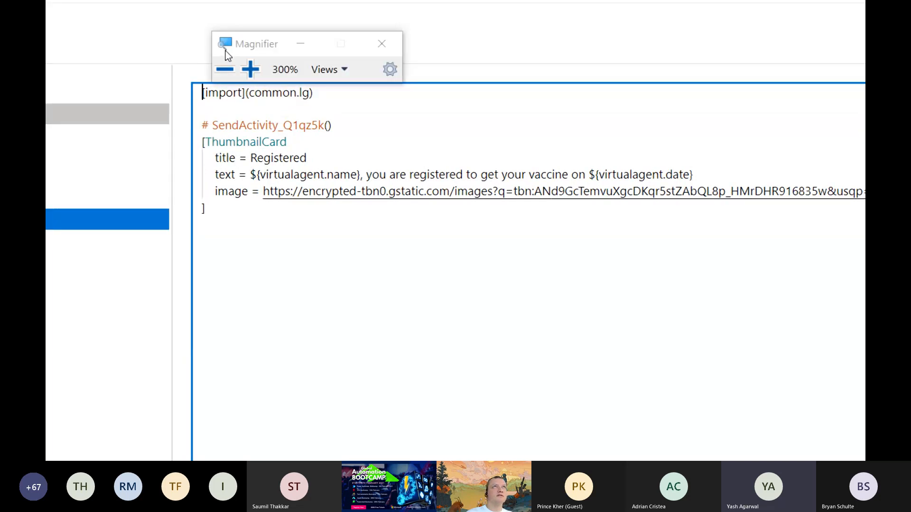
left_click(226, 76)
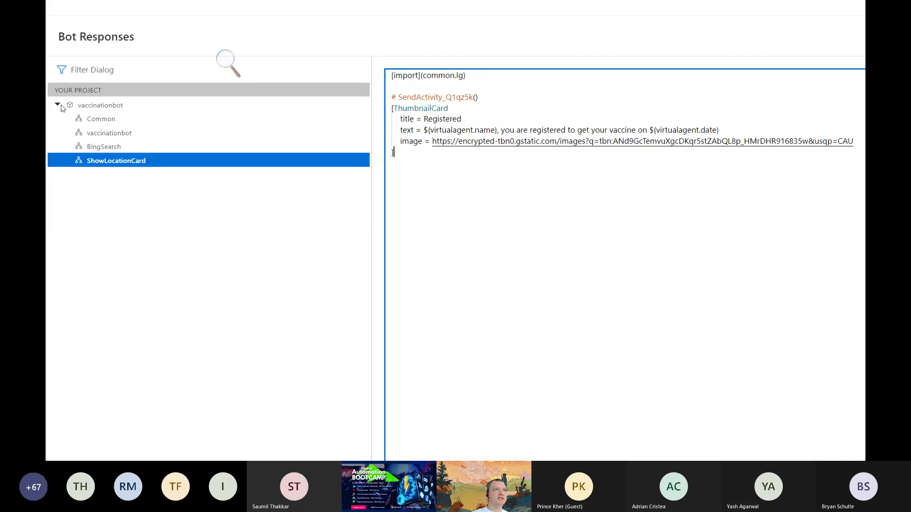
Examine the BingSearch bot response code, from the AdaptiveCardBingSearch attachment up to the adaptivecardjson_BingSearch template
left_click(158, 152)
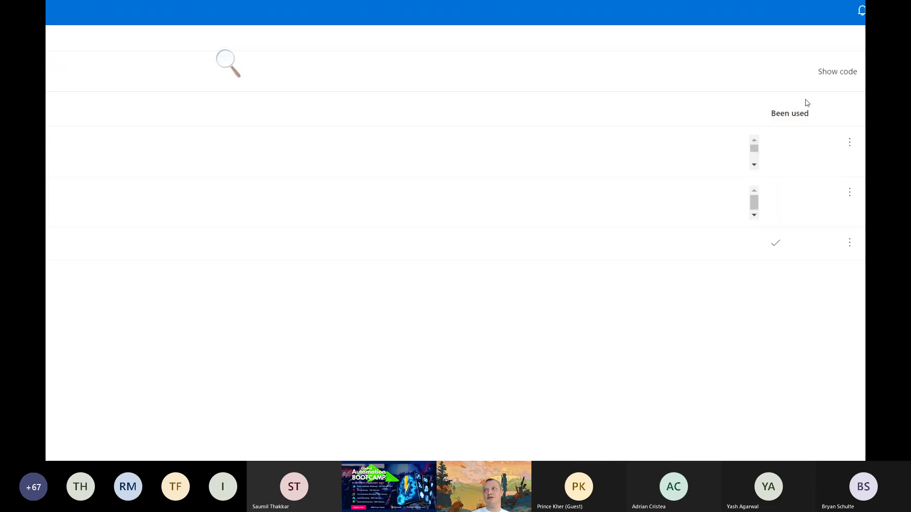
left_click(821, 75)
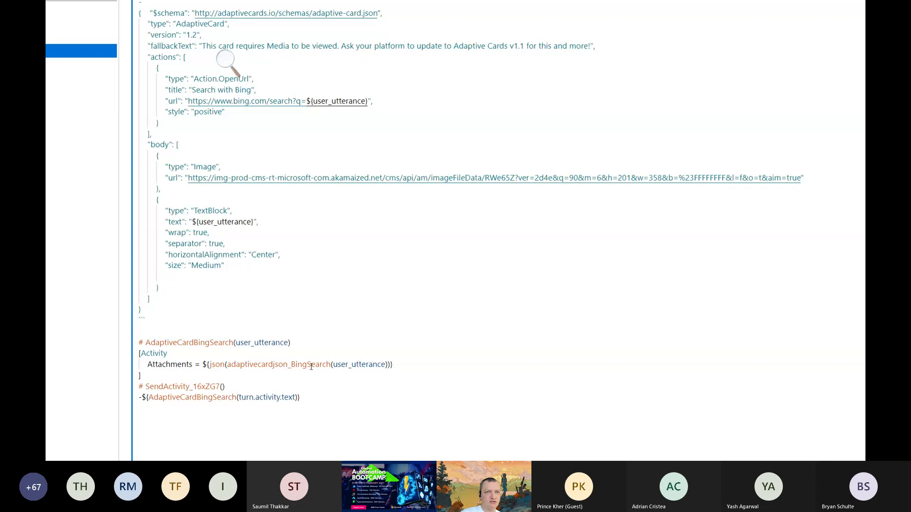
left_click(344, 363)
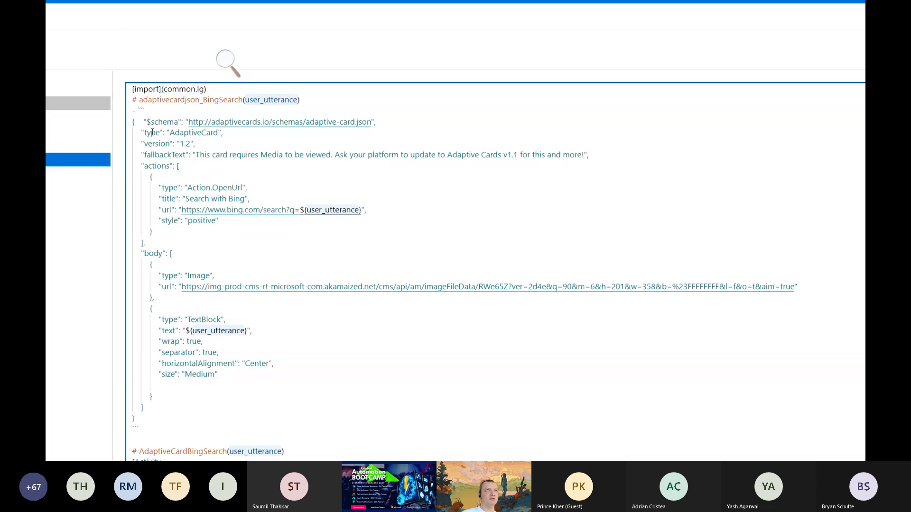
left_click(139, 109)
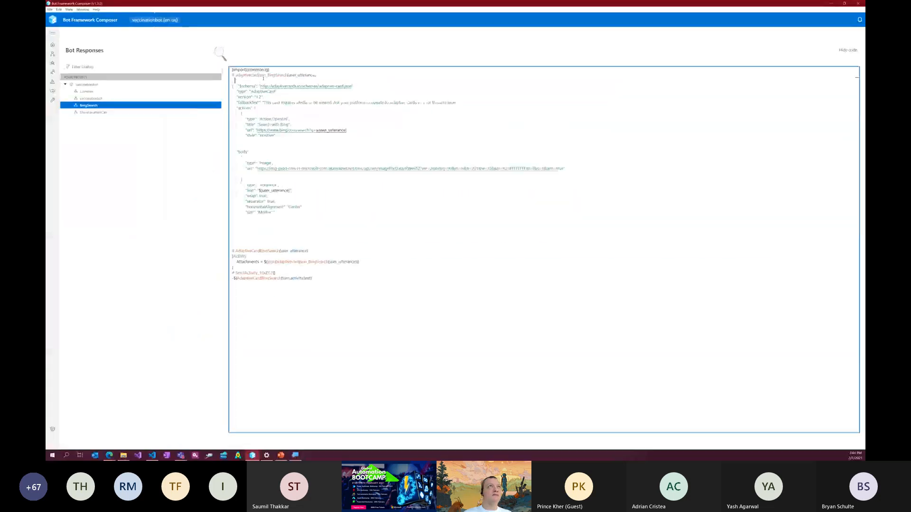
Return to the BeginDialog design of ShowLocationCard and browse the actions insertable before its response, including conditions and dialog management
left_click(110, 114)
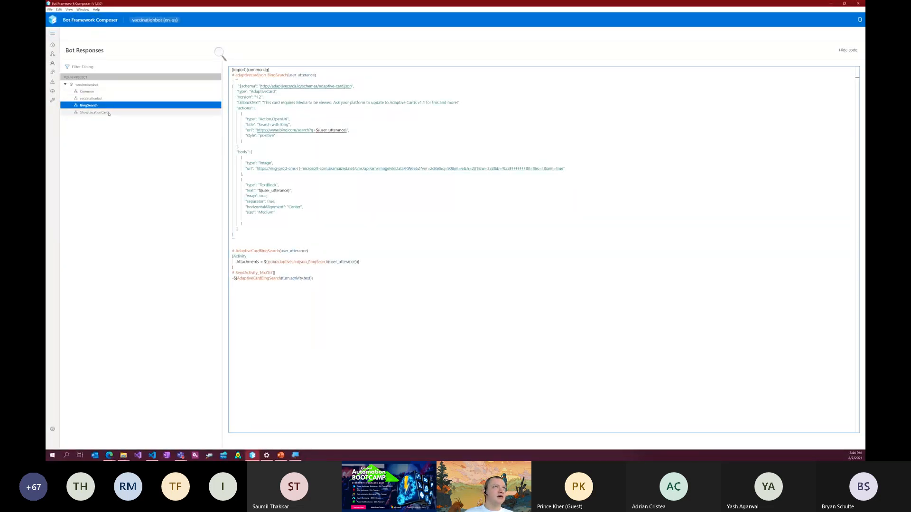
left_click(52, 54)
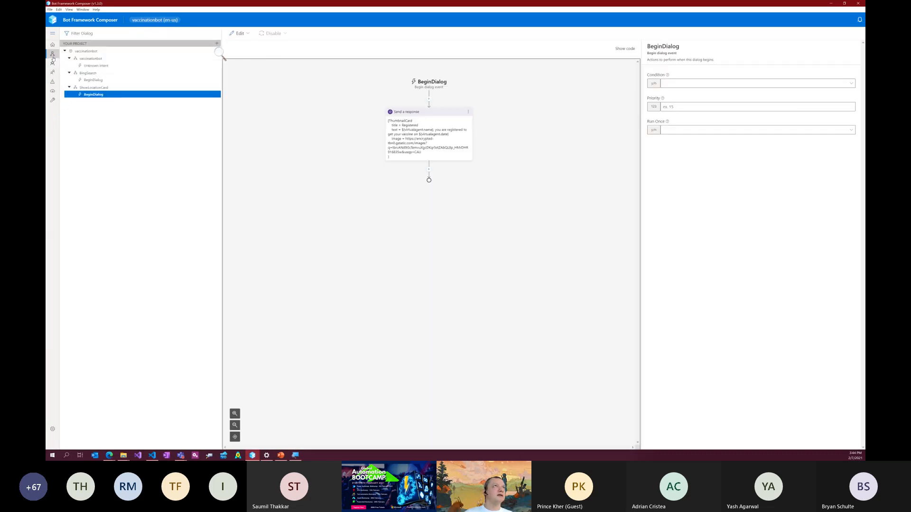
left_click(93, 94)
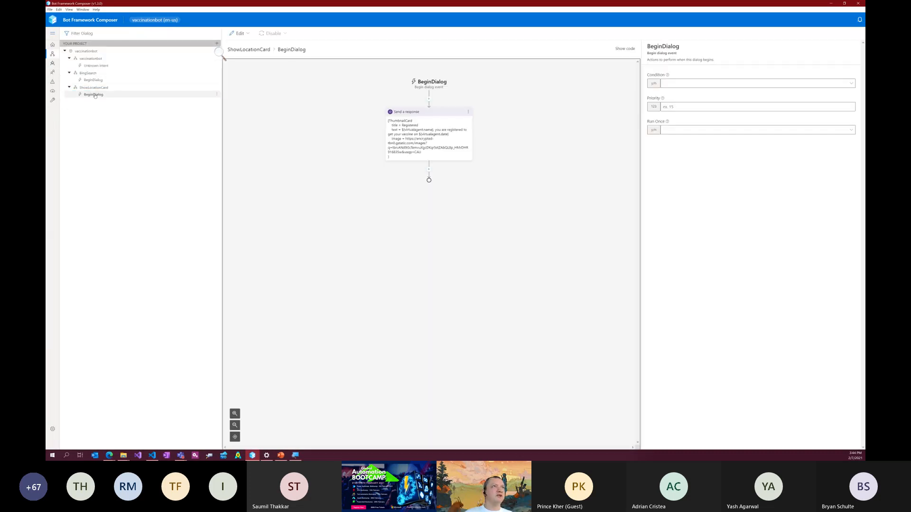
left_click(418, 114)
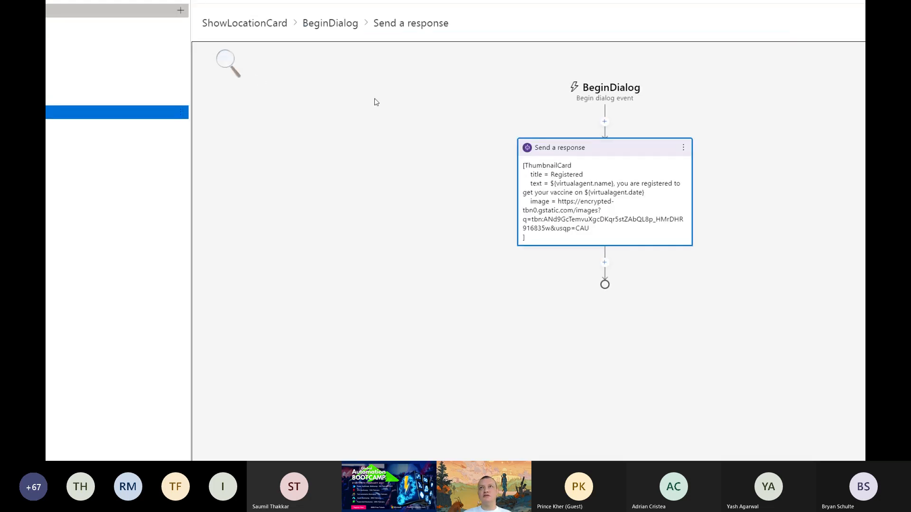
left_click(605, 123)
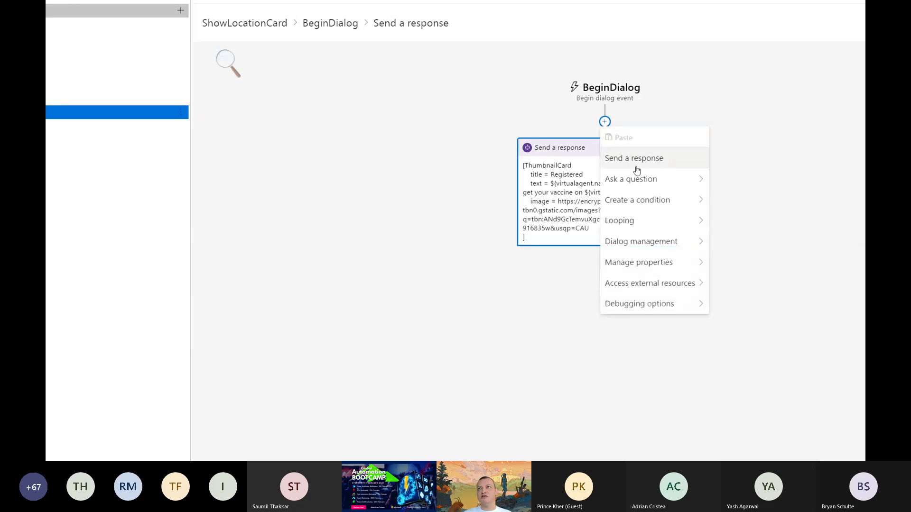
mouse_move(643, 182)
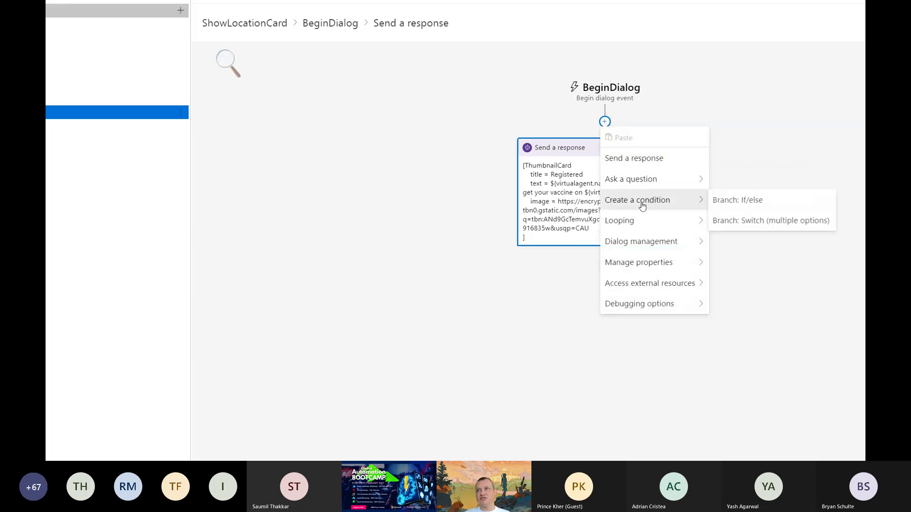
mouse_move(643, 245)
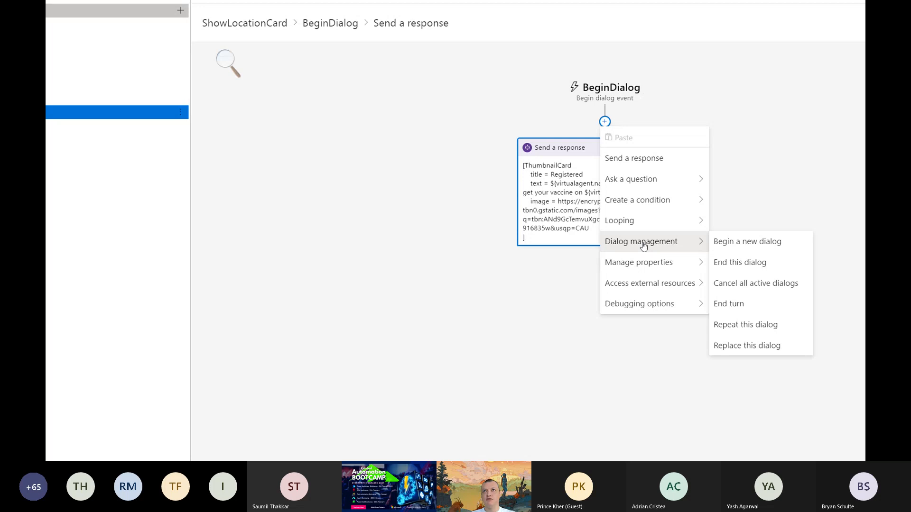
left_click(449, 309)
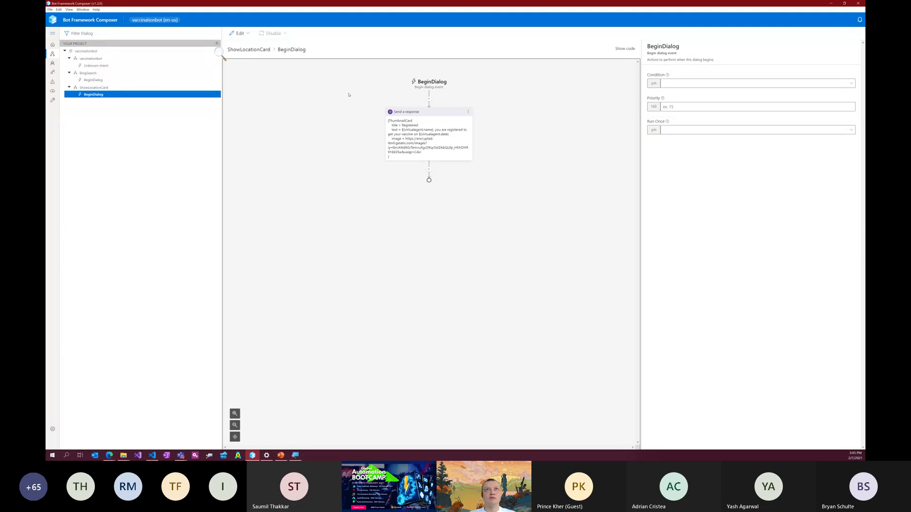
Examine the ThumbnailCard language generation of the Send a response action, highlighting virtualagent, name and date and reading the full image URL
left_click(419, 114)
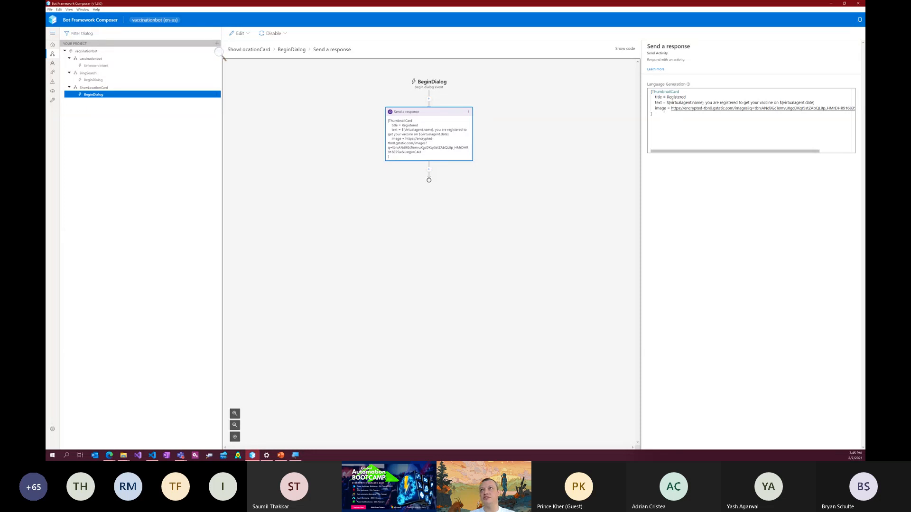
key("super+plus")
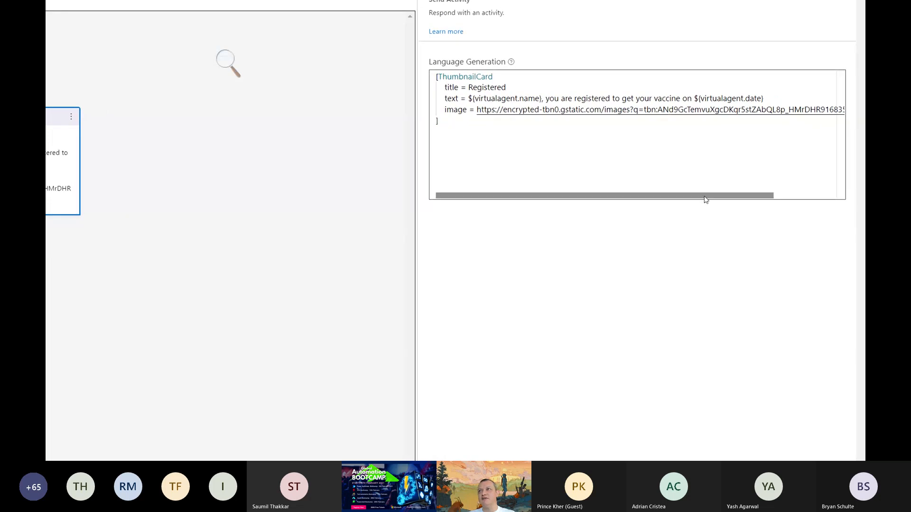
left_click_drag(706, 199, 574, 207)
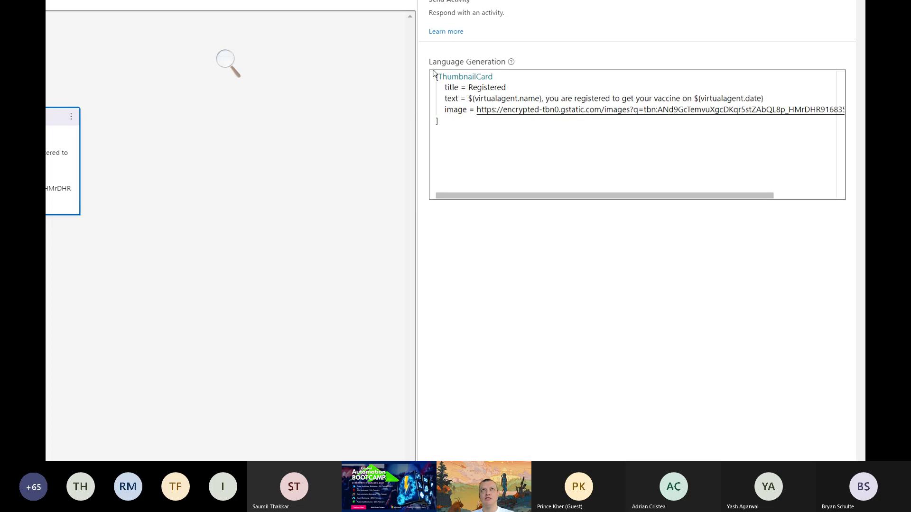
double_click(496, 99)
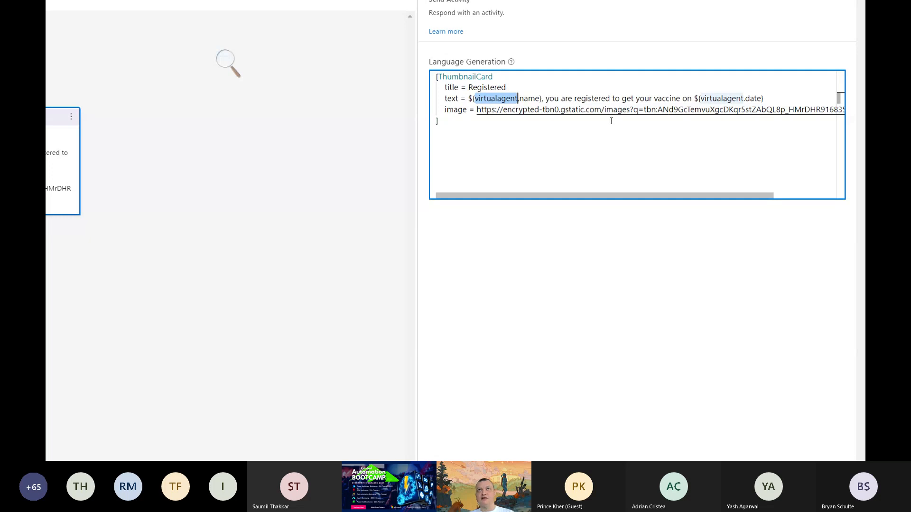
double_click(527, 99)
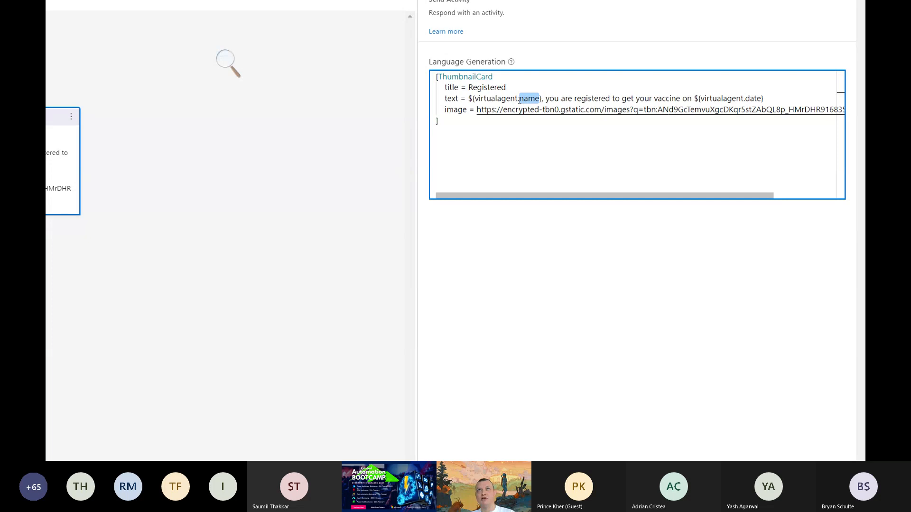
double_click(754, 100)
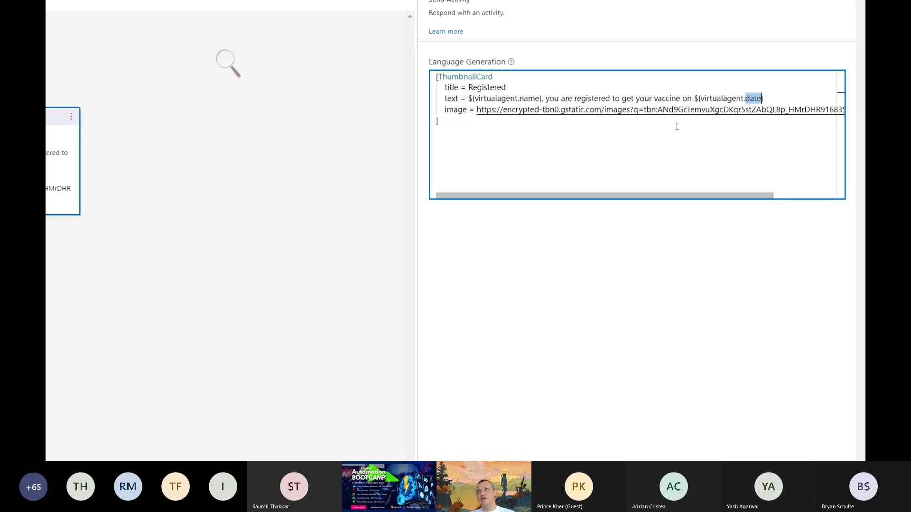
left_click(683, 110)
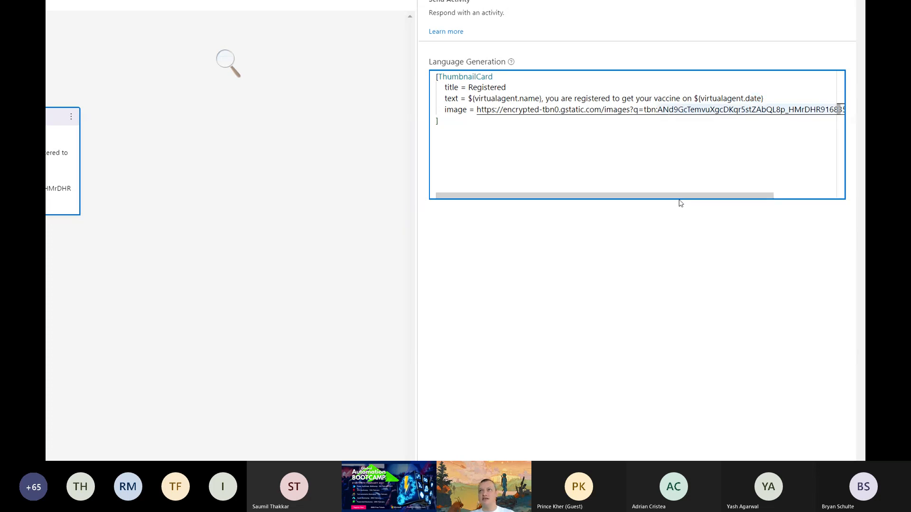
left_click_drag(680, 198, 855, 197)
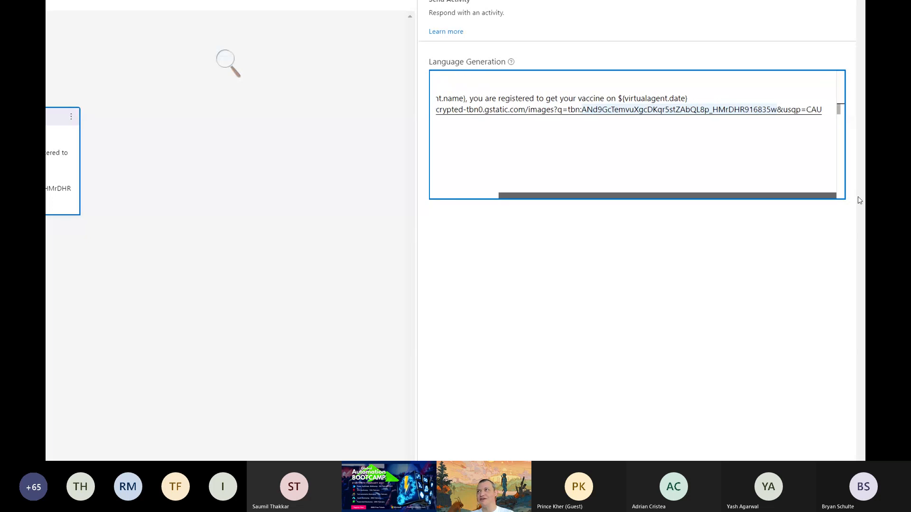
left_click_drag(664, 206, 529, 207)
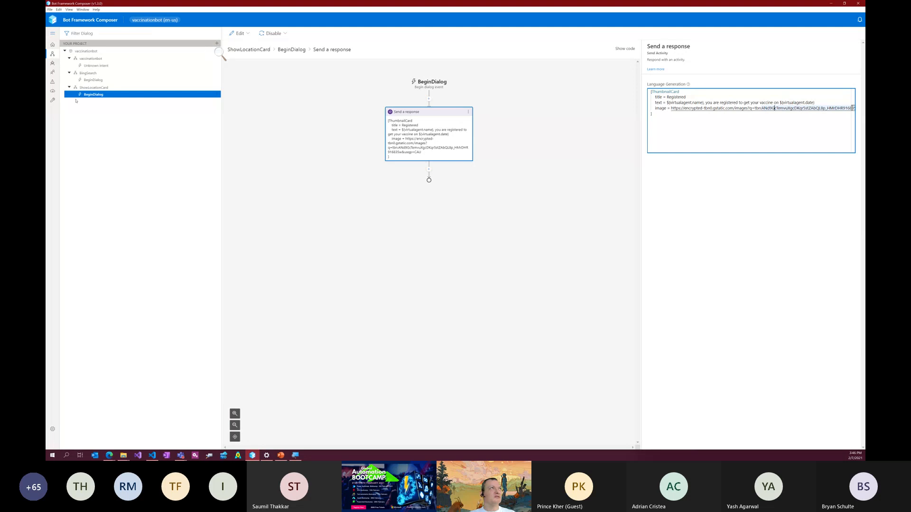
Check the publish details of vaccinationbot on the publishing page and close Bot Framework Composer
left_click(53, 92)
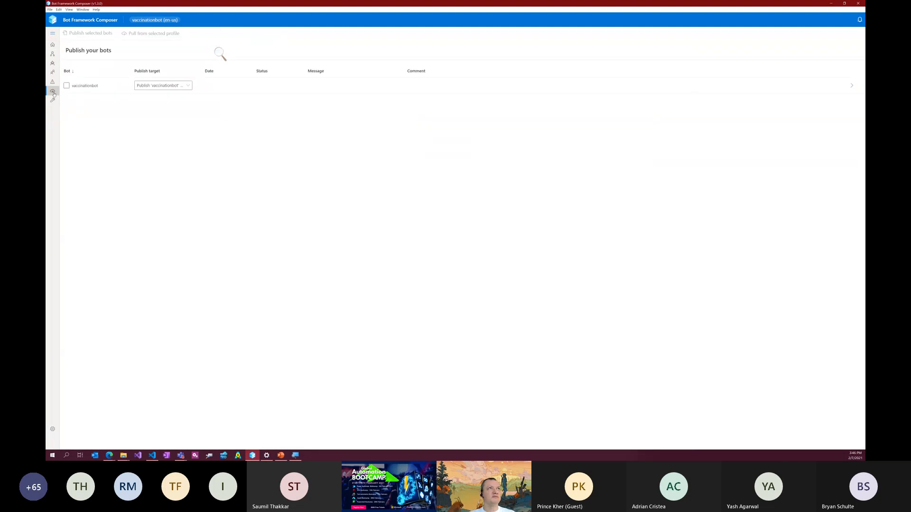
left_click(66, 85)
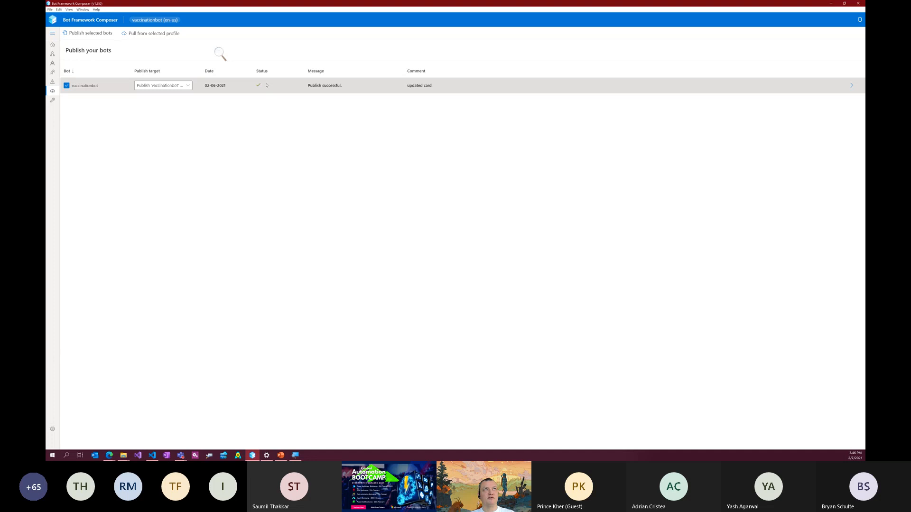
left_click(857, 3)
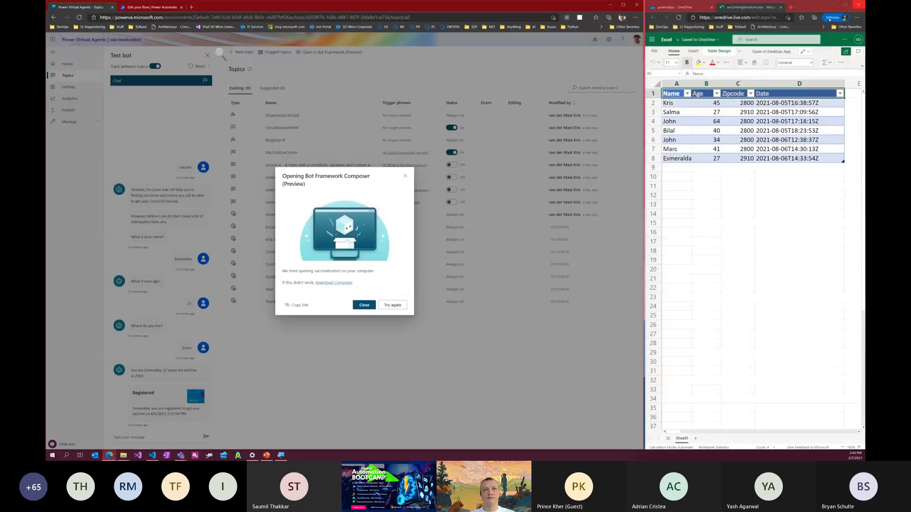
In Power Virtual Agents, dismiss the Composer opening notice and examine the VaccinationCenter topic through to its ShowLocationCard redirect
left_click(365, 306)
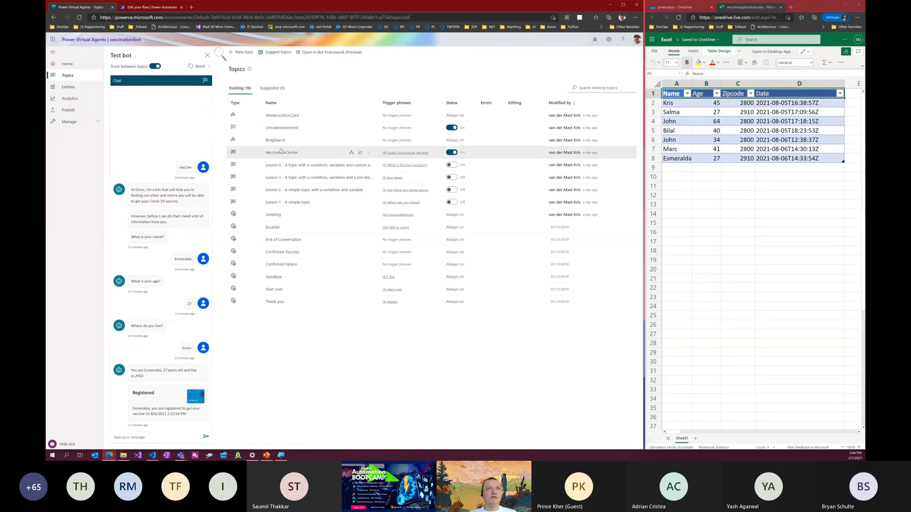
left_click(346, 153)
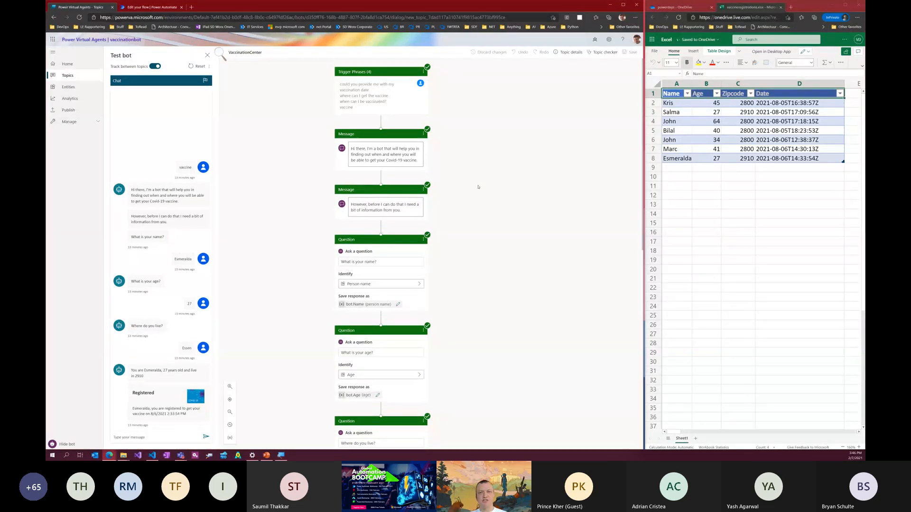
scroll(479, 187, "down", 5)
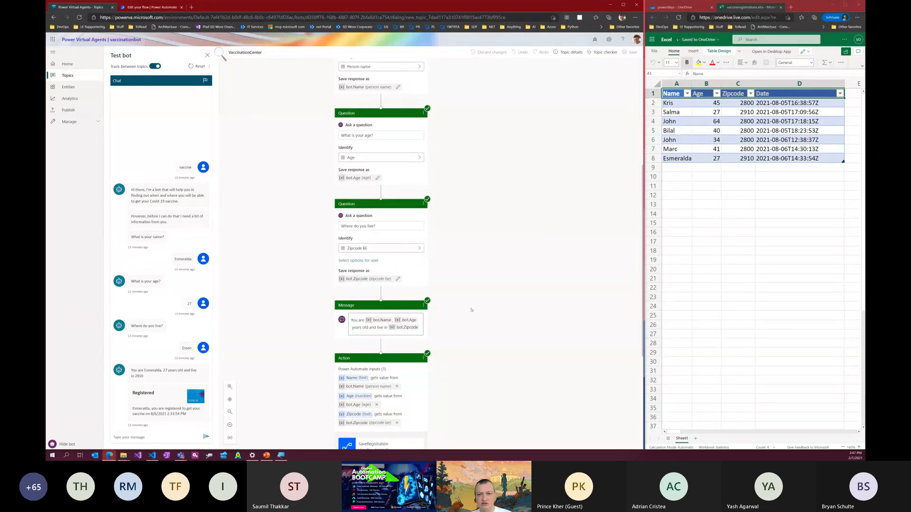
scroll(471, 309, "down", 4)
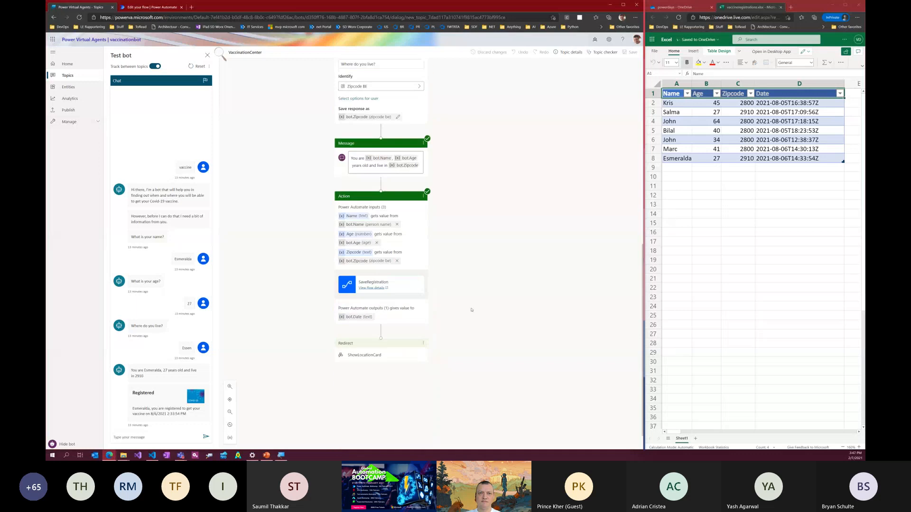
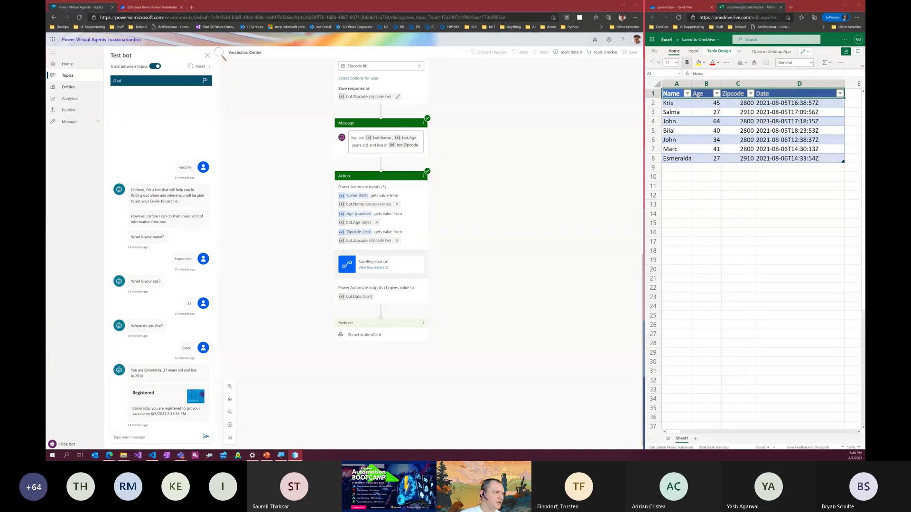
Open myweatherbot in a maximized Bot Framework Composer and examine the getWeather BeginDialog flow, including its Send an HTTP request action
double_click(588, 2)
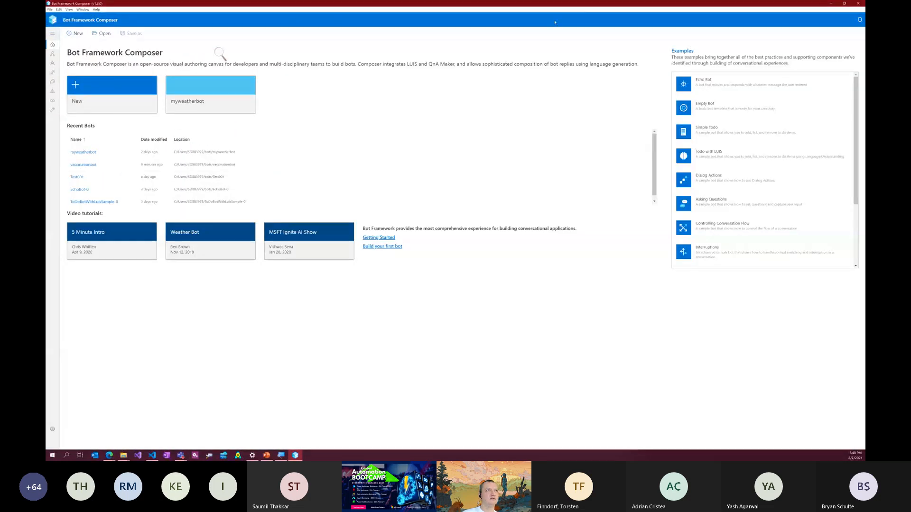
left_click(84, 153)
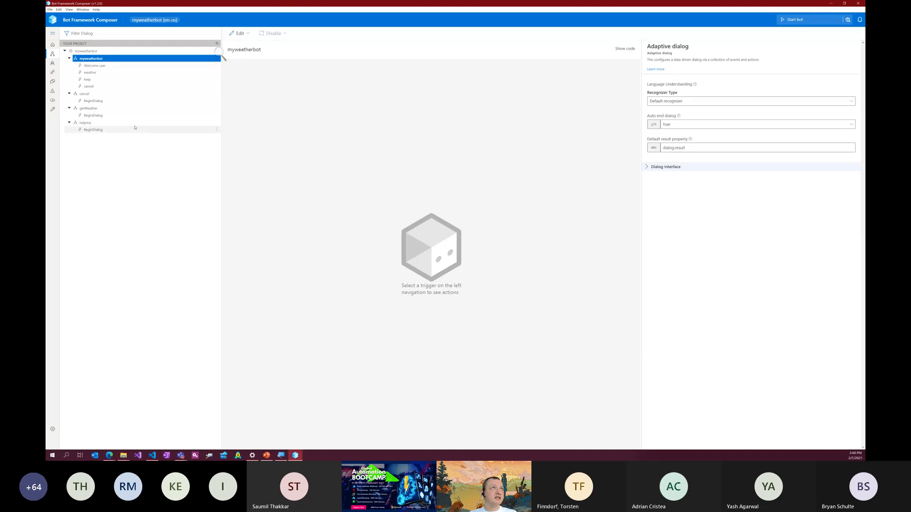
left_click(89, 110)
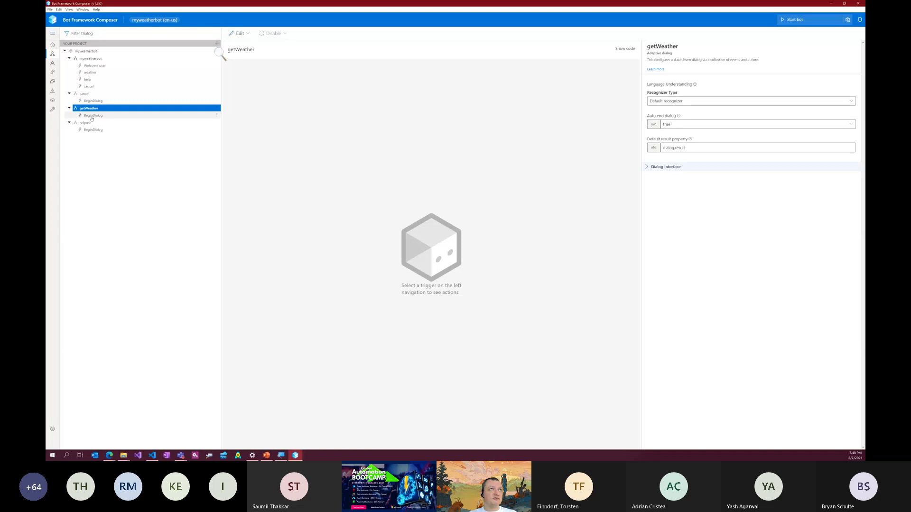
left_click(92, 117)
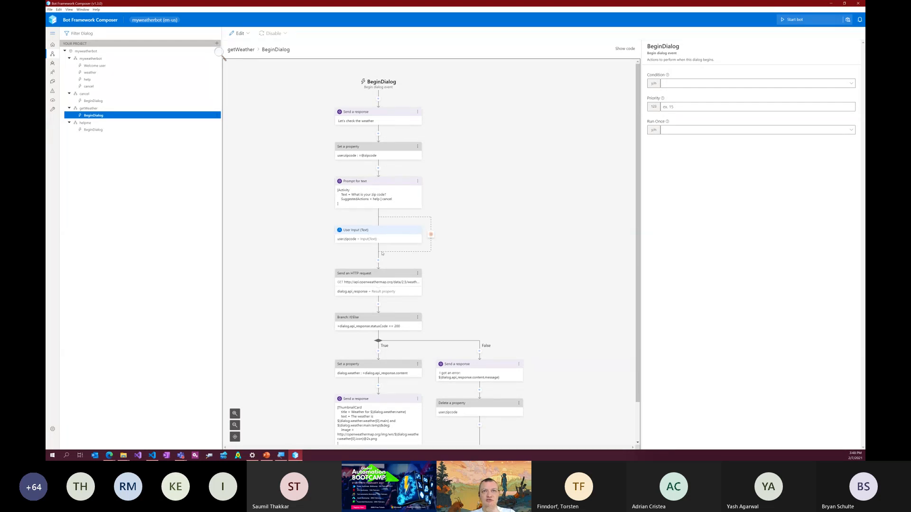
left_click(375, 276)
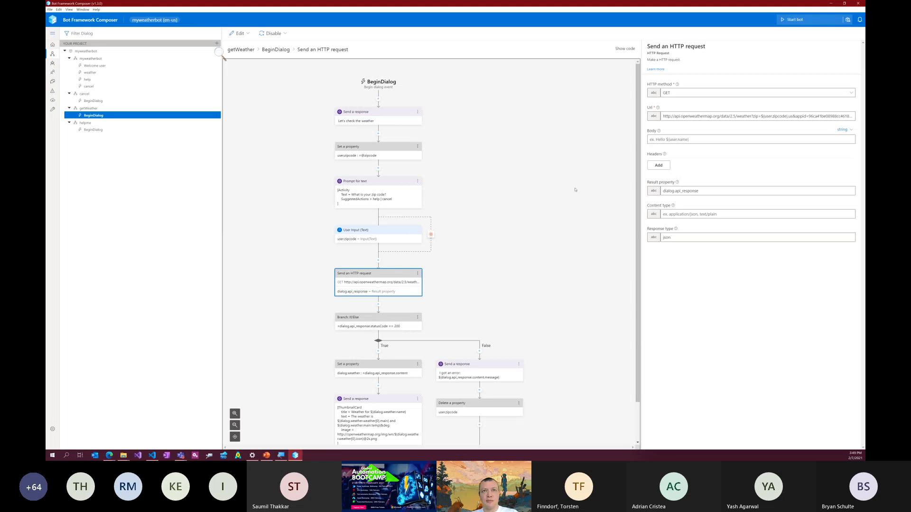
scroll(574, 190, "down", 2)
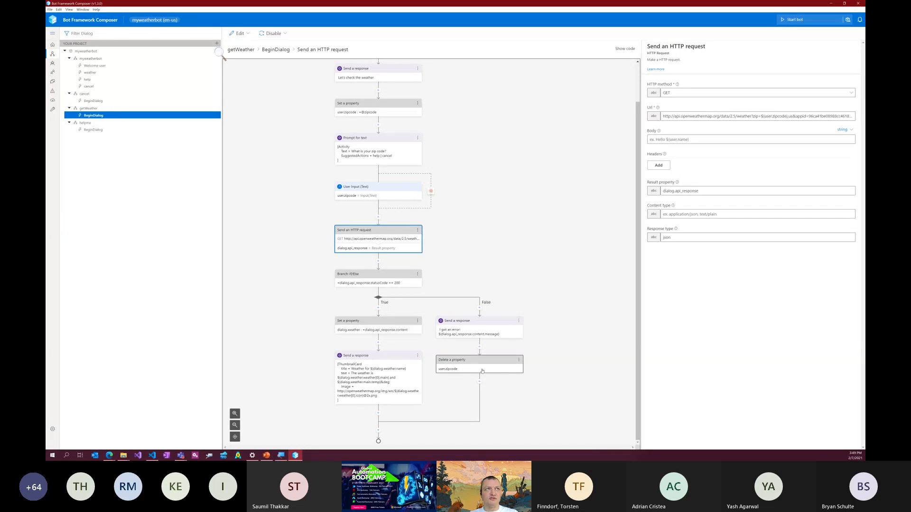
Review the bot responses of myweatherbot and getWeather as code, including the ThumbnailCard and DescribeWeather templates
left_click(55, 66)
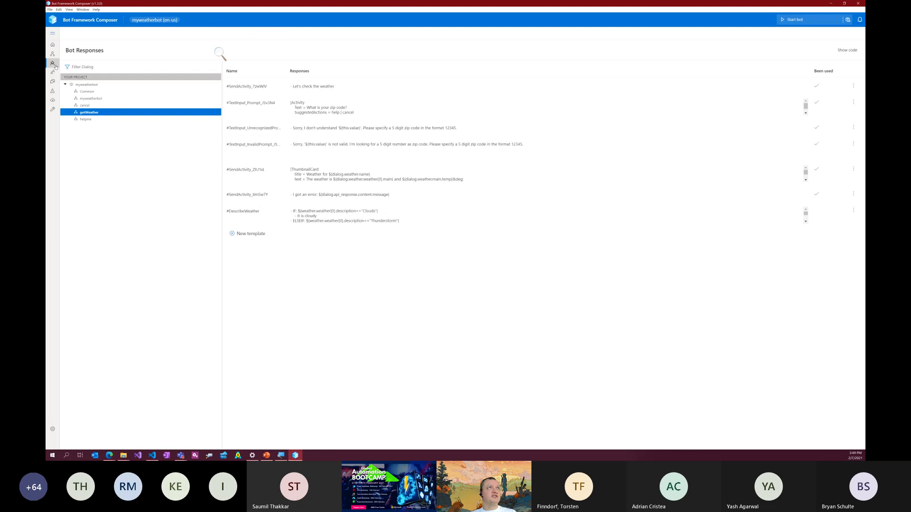
left_click(93, 100)
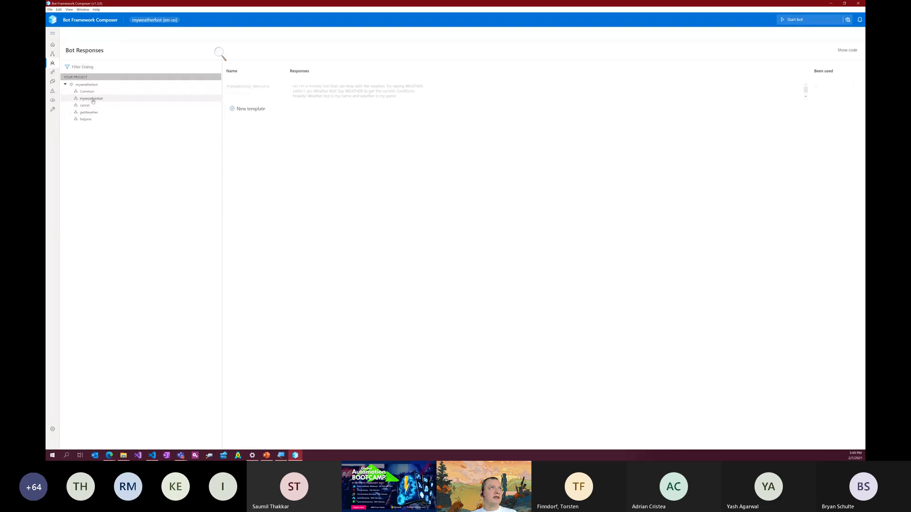
left_click(843, 50)
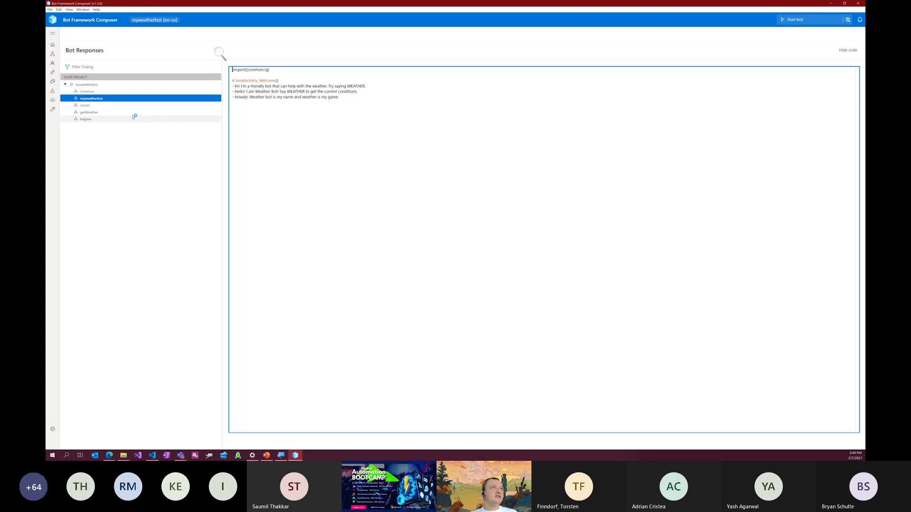
left_click(101, 113)
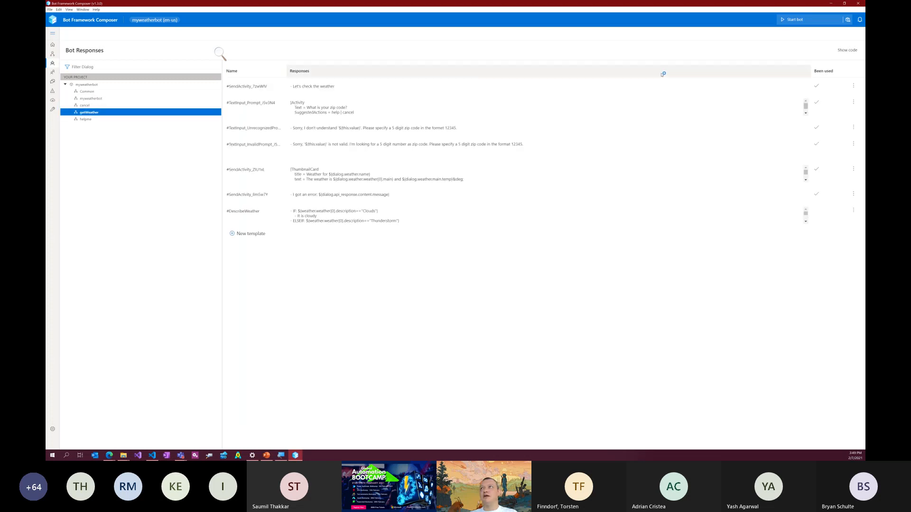
left_click(850, 51)
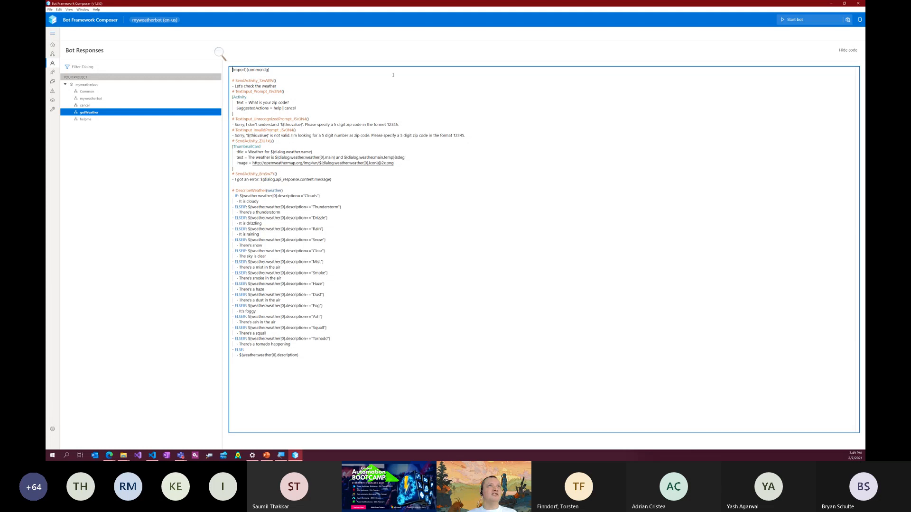
left_click(219, 54)
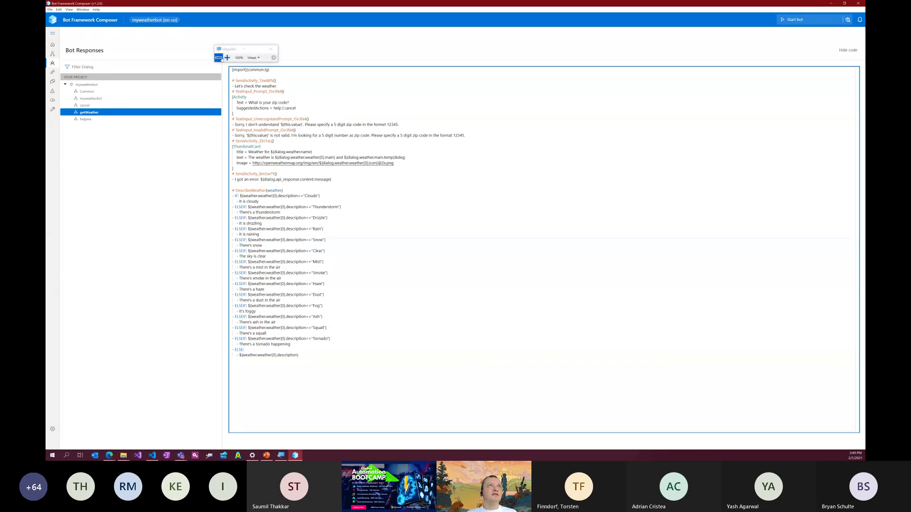
left_click(227, 57)
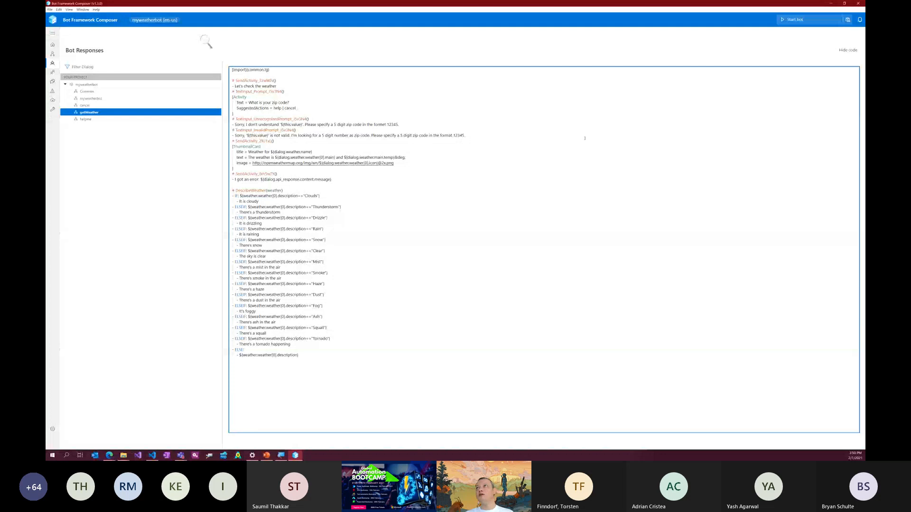
Start myweatherbot locally and open it for testing in Bot Framework Emulator
left_click(786, 20)
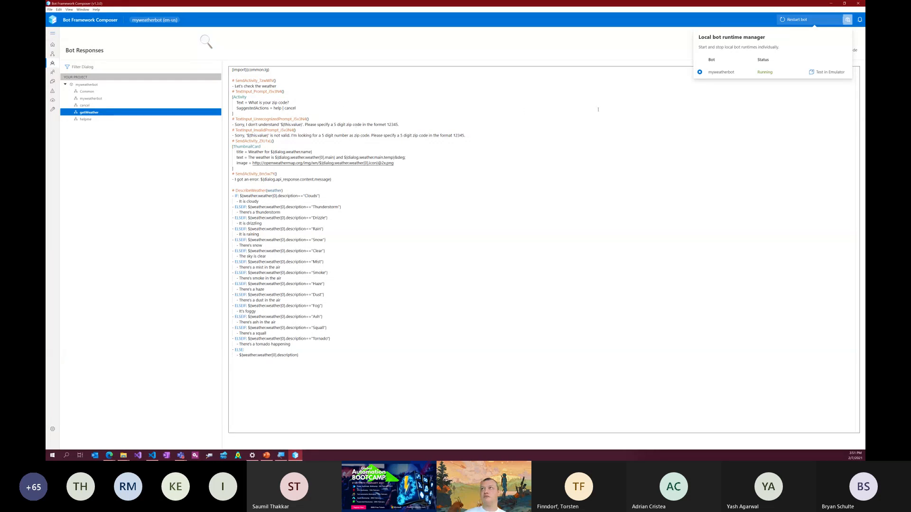
mouse_move(827, 74)
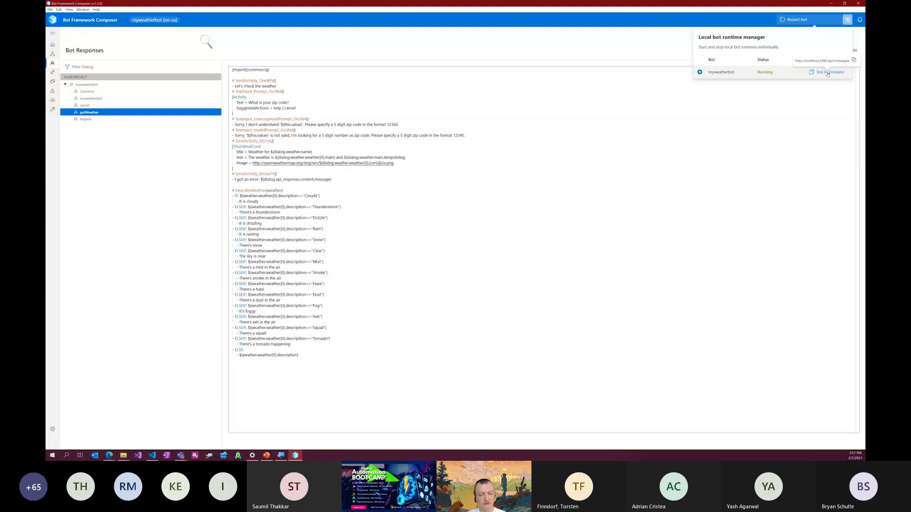
left_click(828, 73)
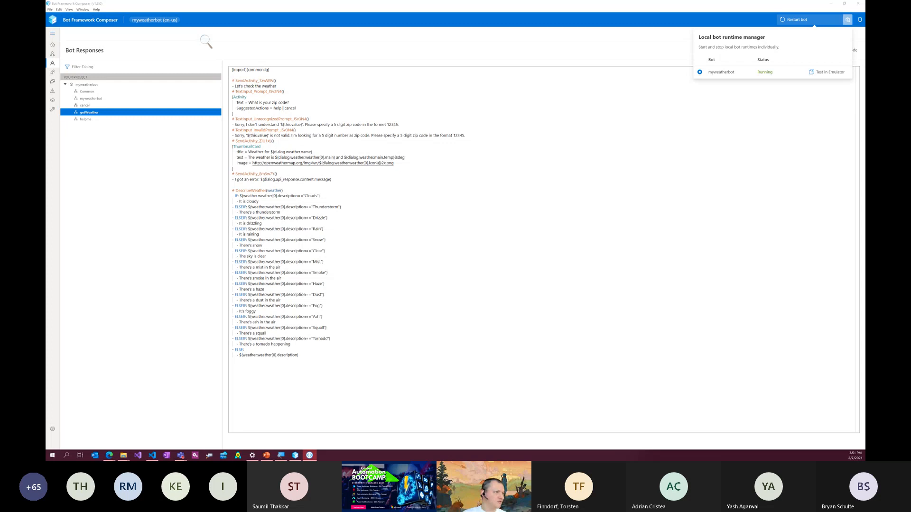
Maximize the Emulator window with an enlarged display and close the Magnifier tool
left_click_drag(47, 36, 496, 1)
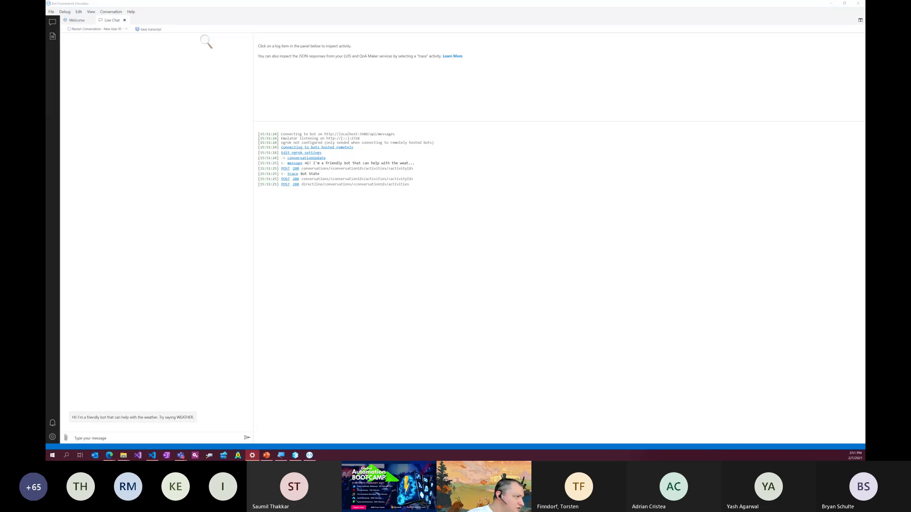
key("super+plus")
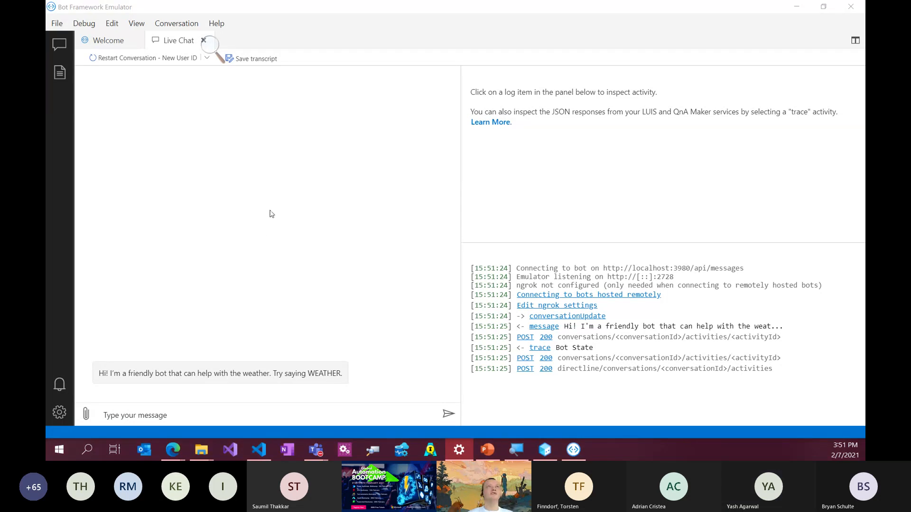
left_click(212, 46)
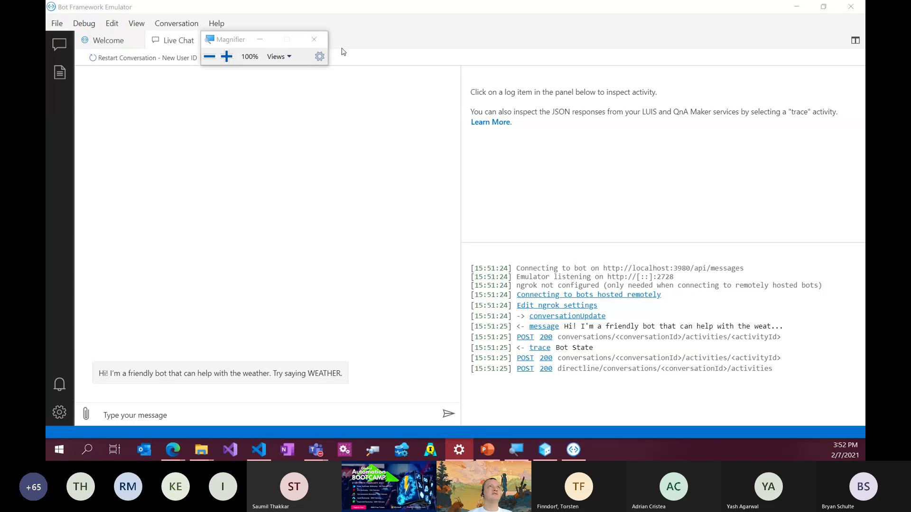
left_click(314, 39)
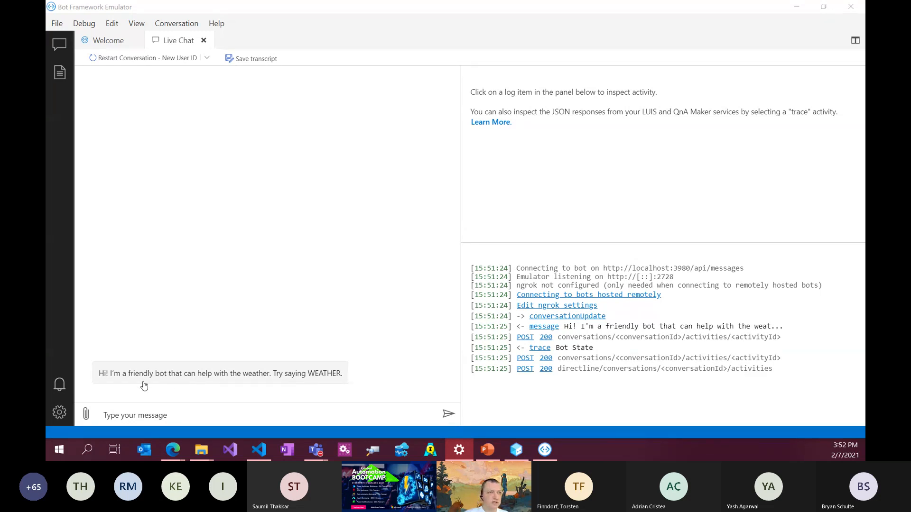
Test the bot in the live chat by sending "weather" and answering the zip code question with 90210
left_click(196, 415)
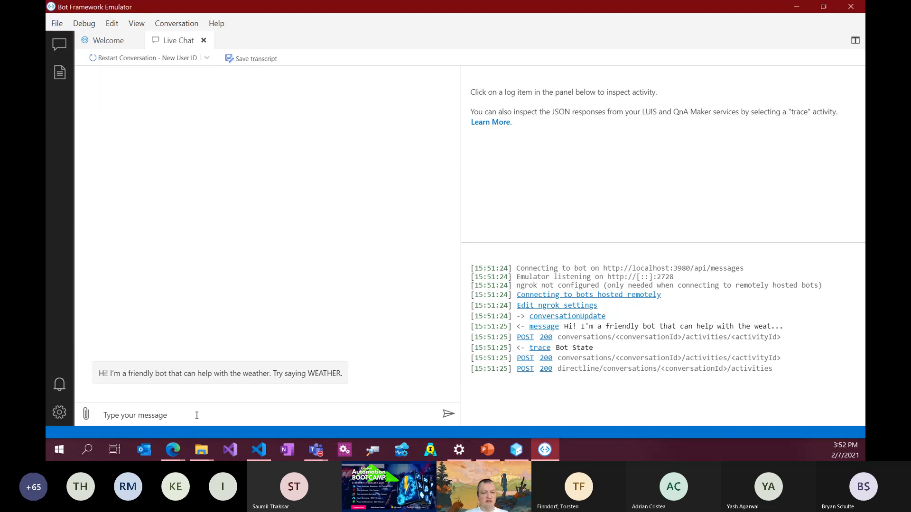
type("weather")
key("Return")
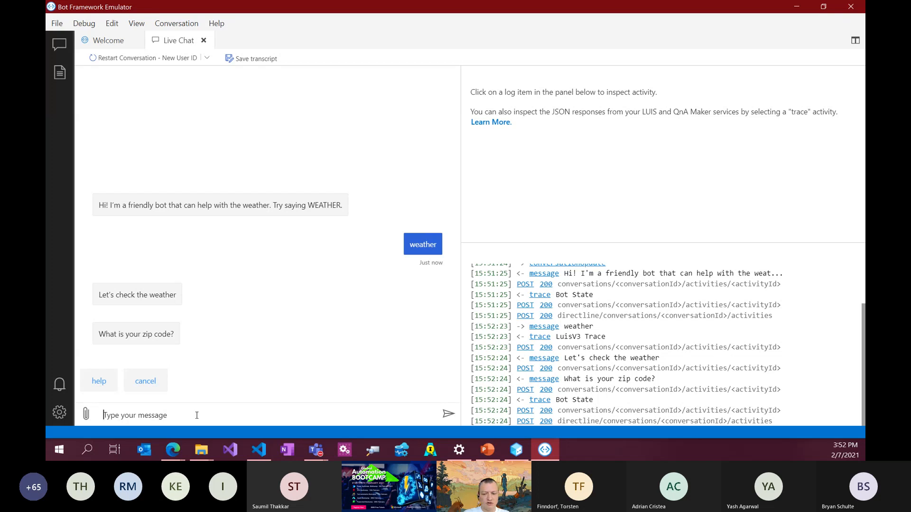
type("9")
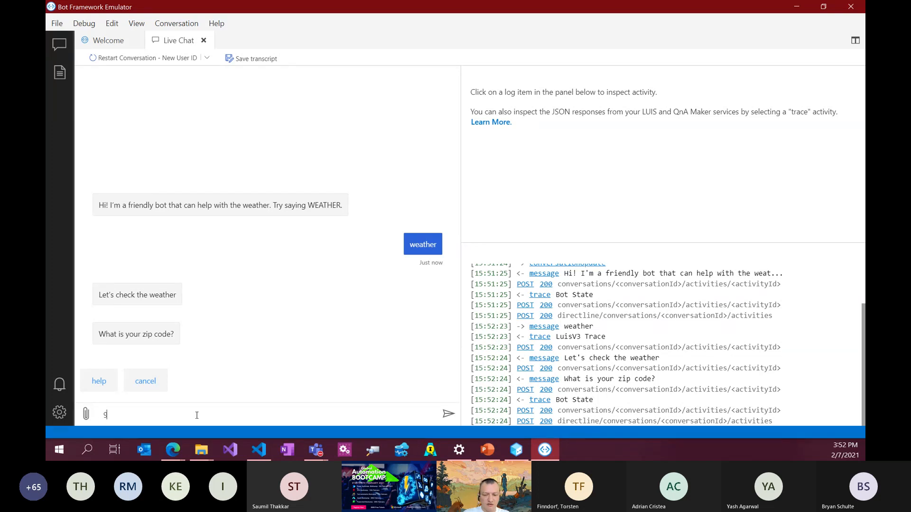
type("0210")
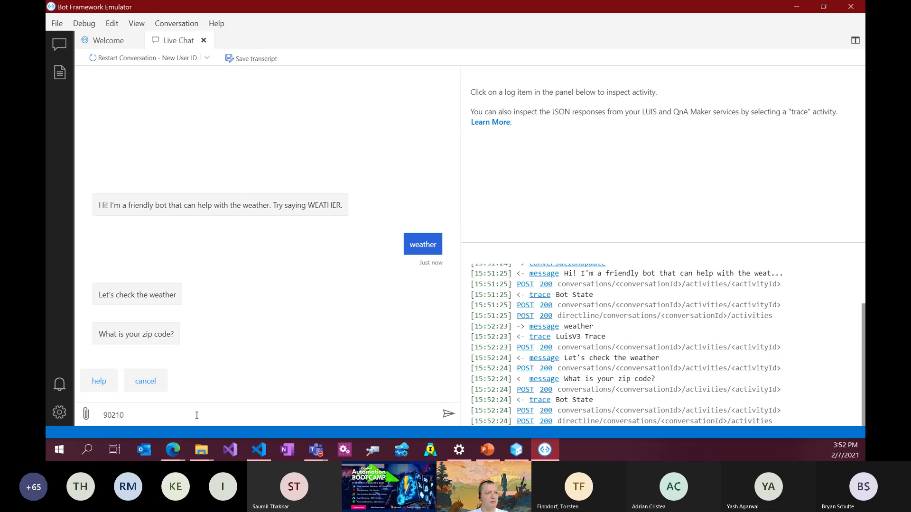
key("Return")
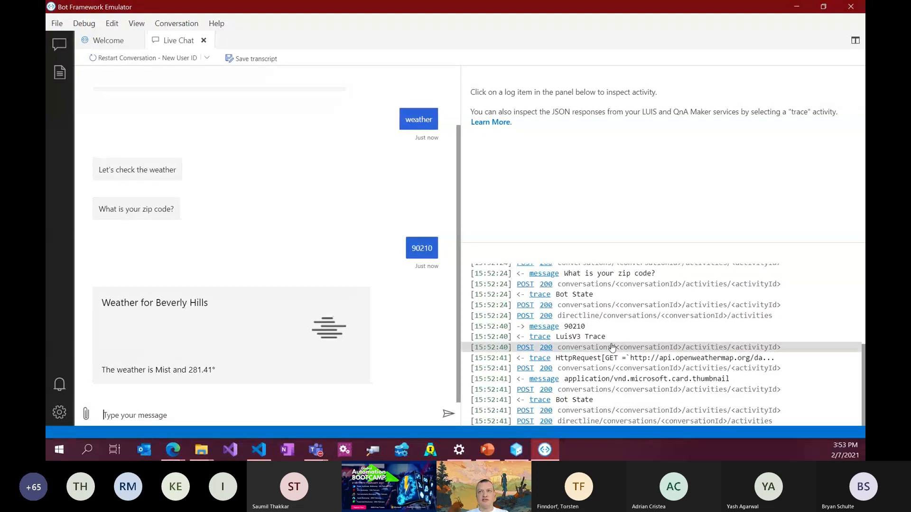
Inspect the Bot State and HttpRequest traces in the log, highlighting user.zipcode in the request URL
left_click(541, 400)
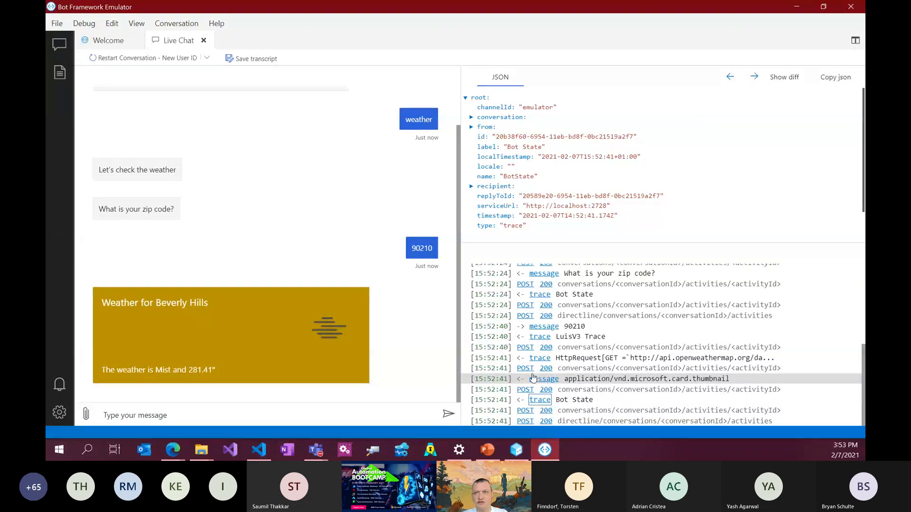
left_click(541, 359)
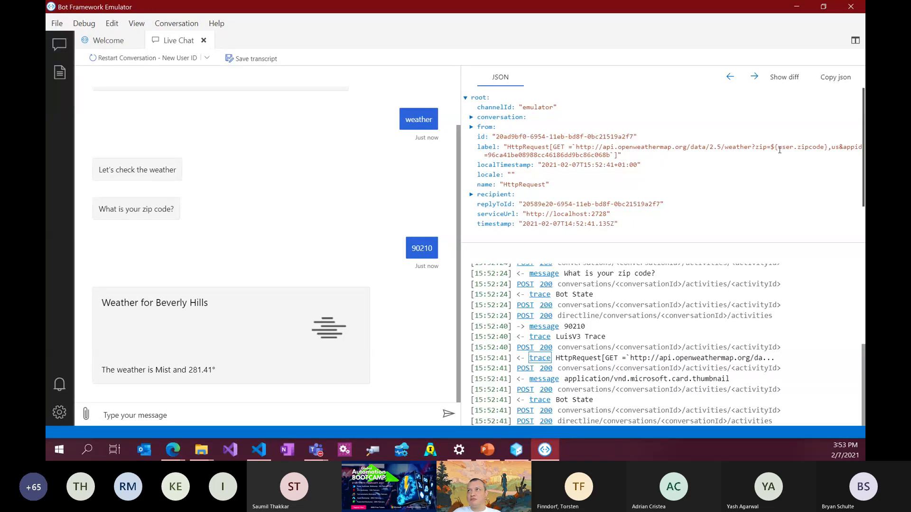
left_click_drag(775, 148, 826, 151)
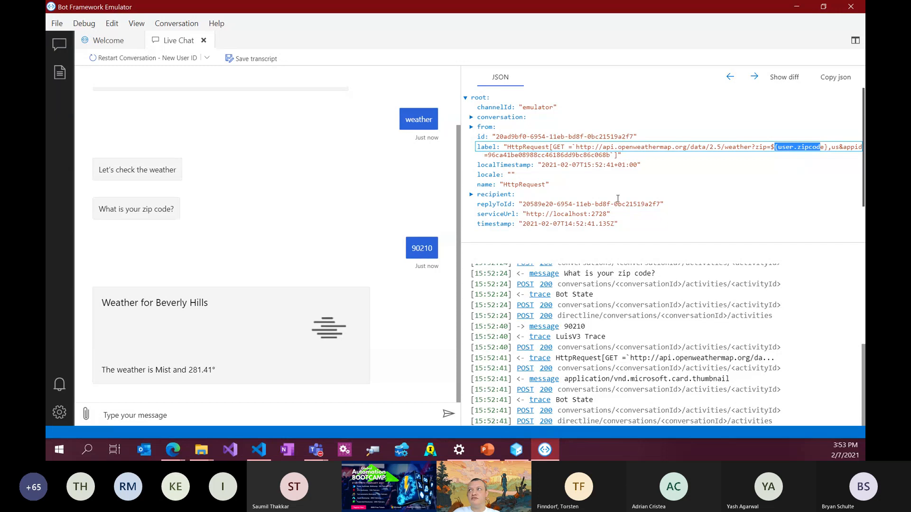
left_click(833, 149)
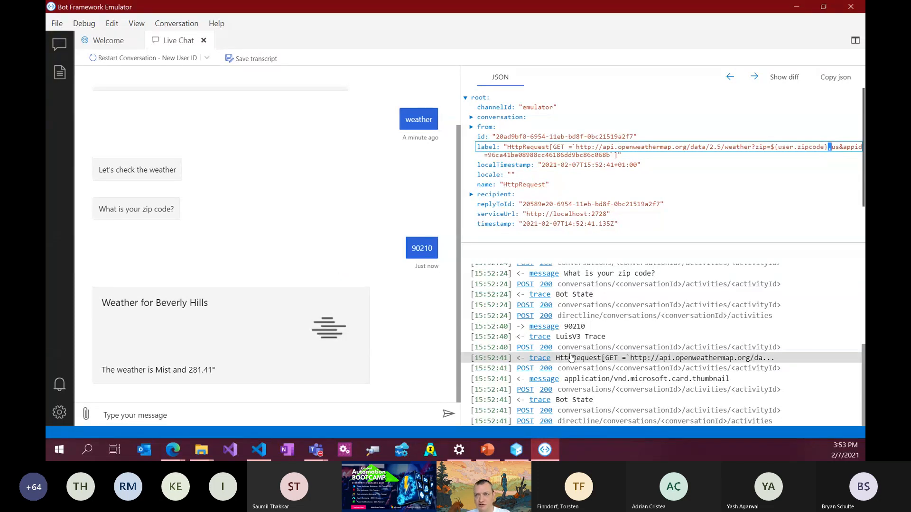
Inspect the thumbnail card message's JSON, expanding its attachments down to the image entry and highlighting the image URL
left_click(544, 379)
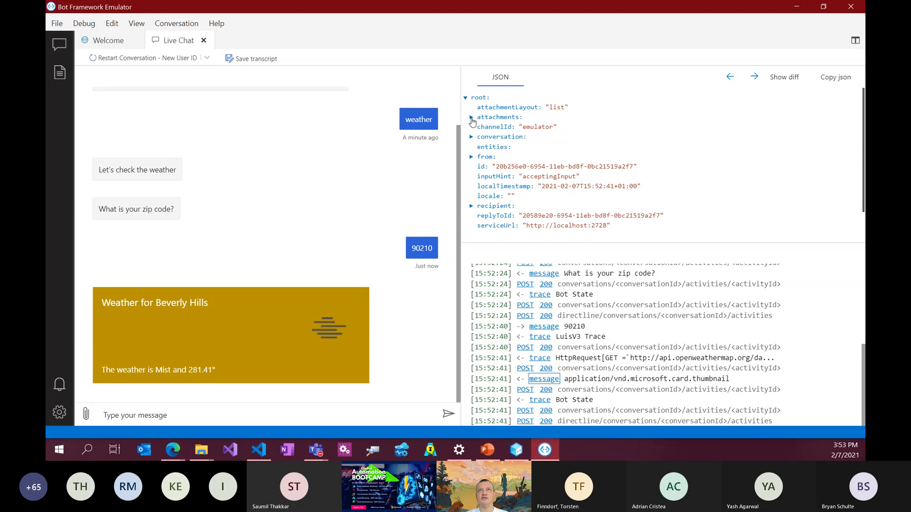
left_click(472, 118)
left_click(478, 128)
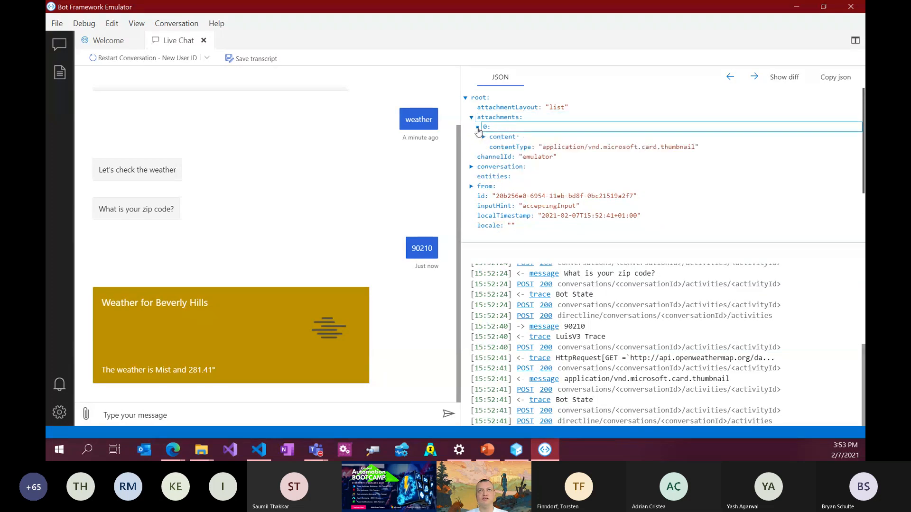
left_click(484, 137)
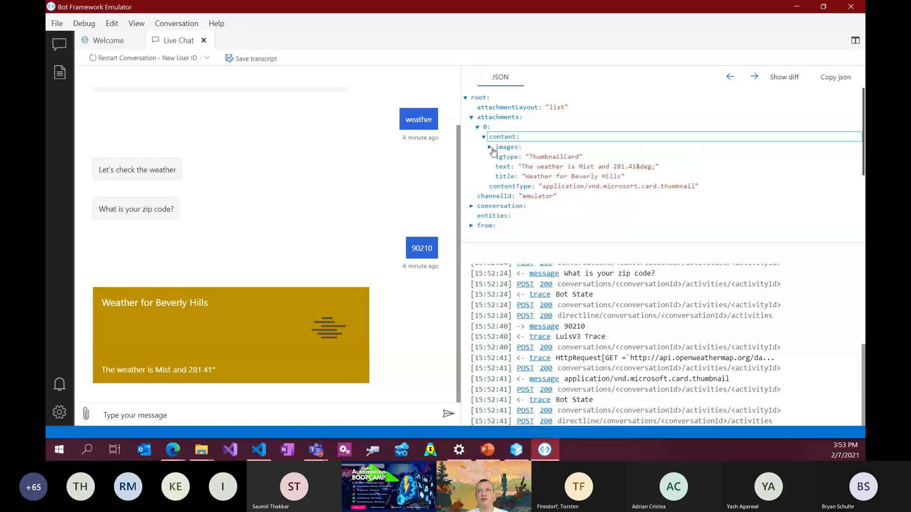
left_click(489, 147)
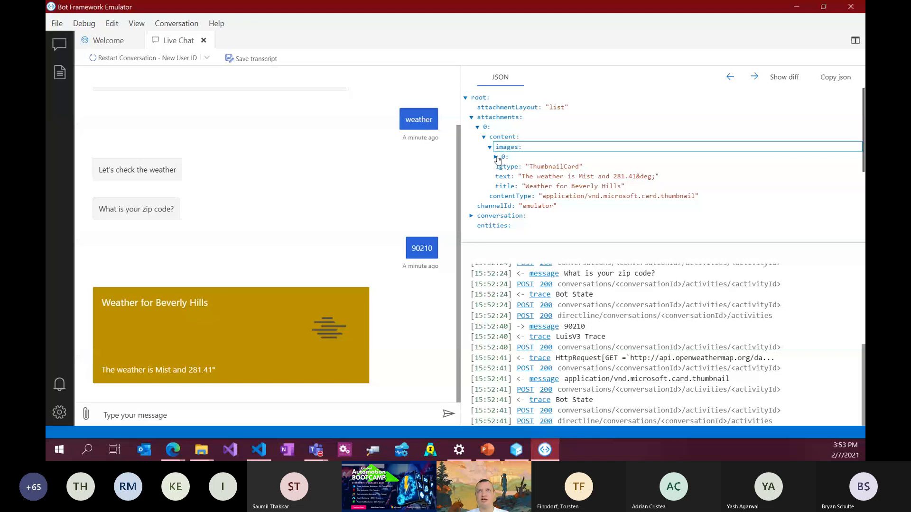
left_click(496, 157)
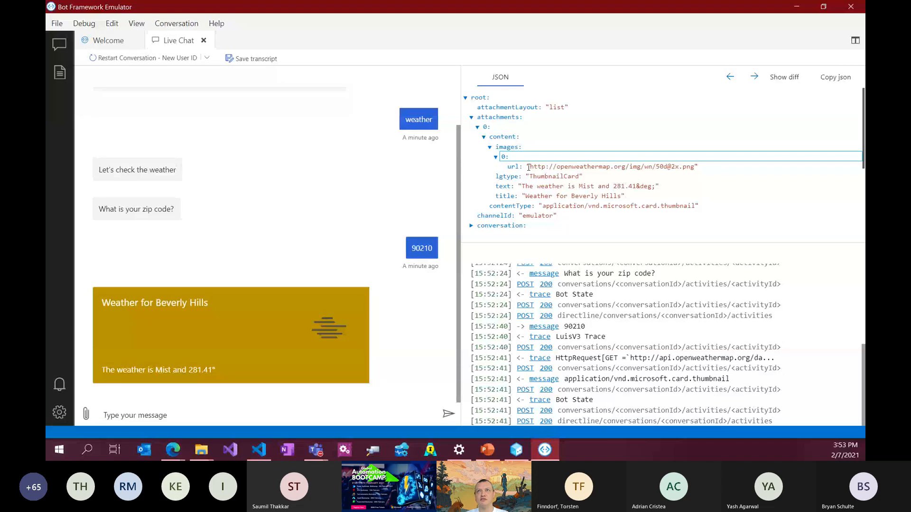
left_click_drag(527, 167, 690, 175)
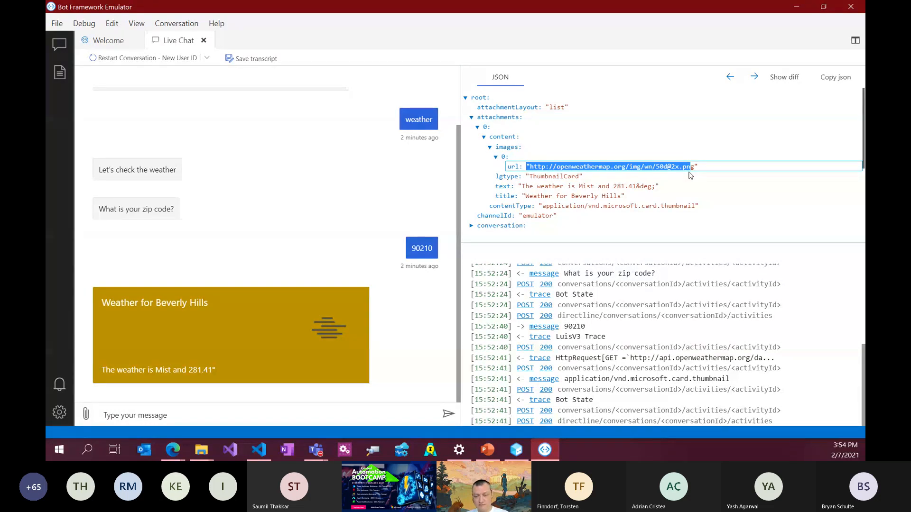
Close the Emulator and switch to the PowerPoint slide show at the "Any Questions?" slide
left_click(850, 7)
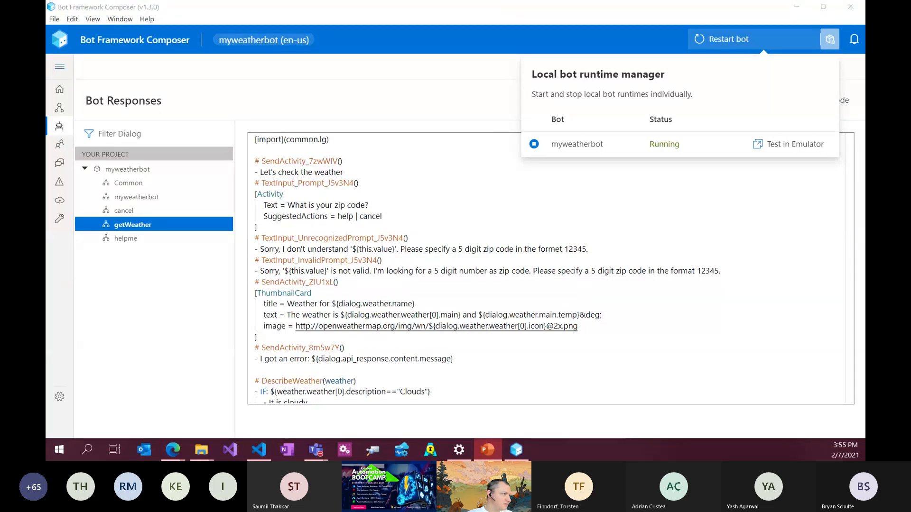
key("alt+Tab")
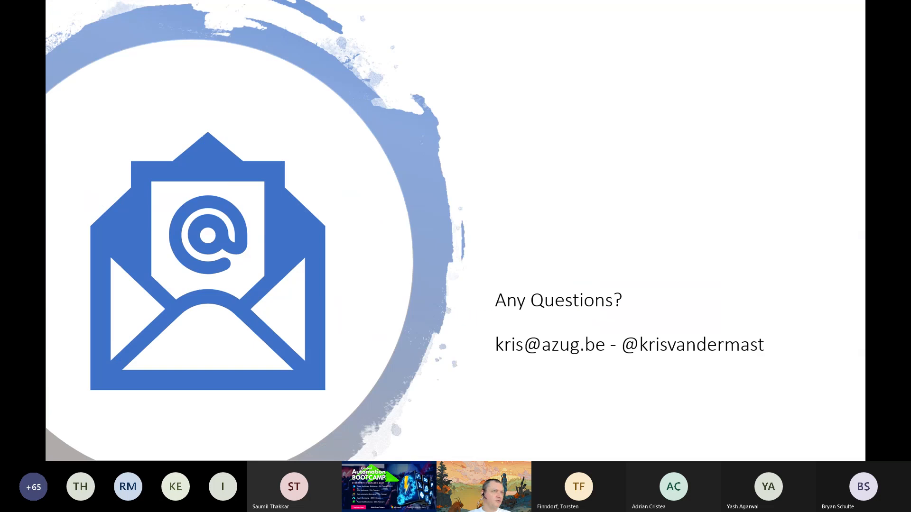